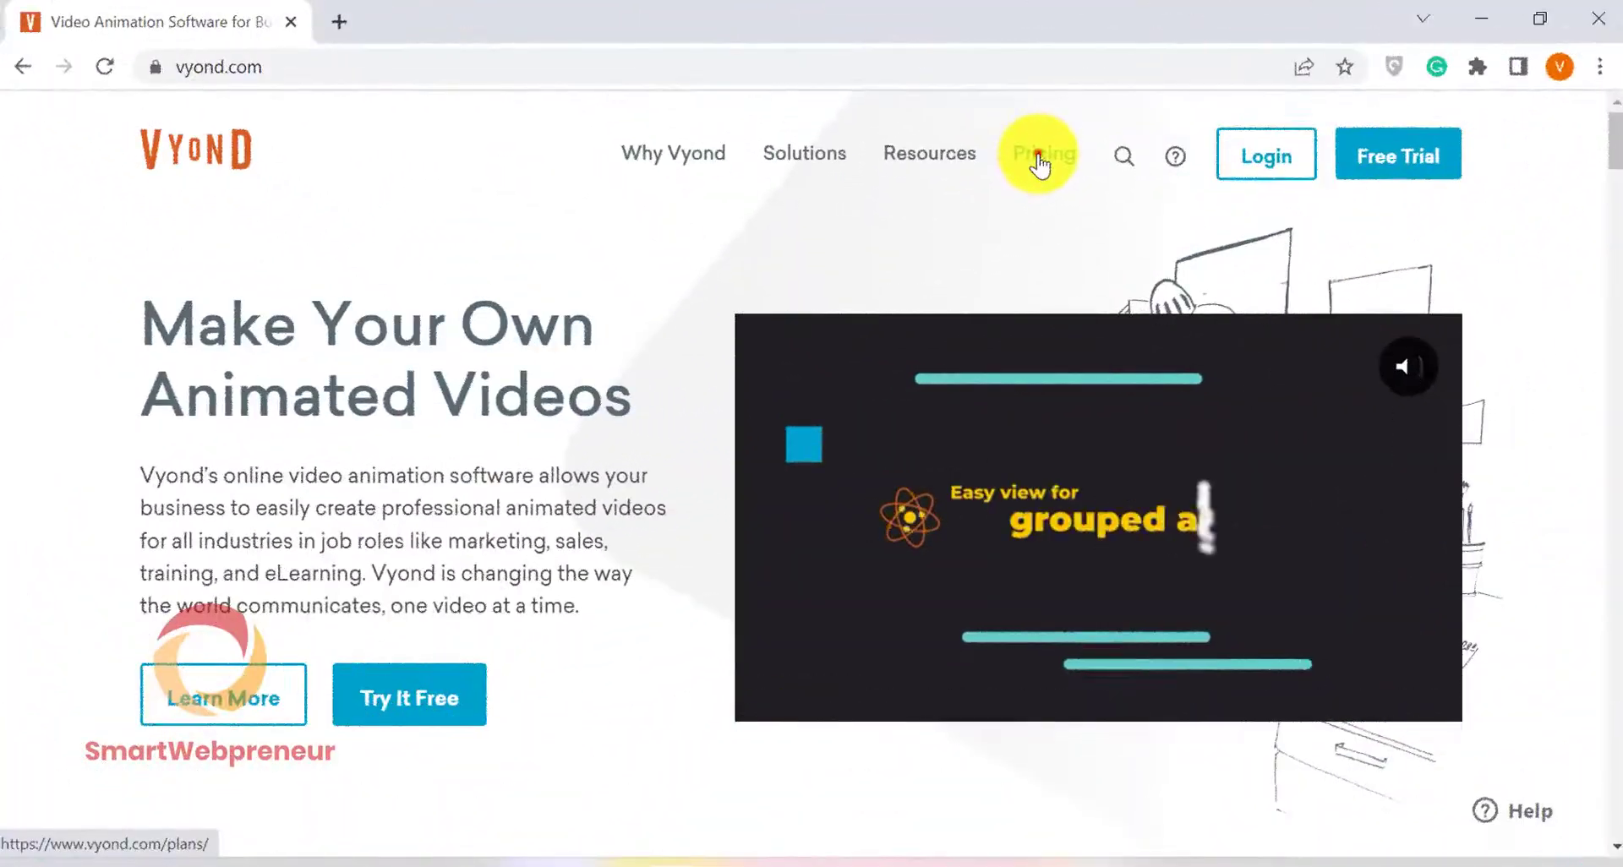
Step: Open Vyond's pricing page, switch the plans to annual billing and review the Essential, Premium and Professional prices
{"action": "left_click", "coordinate": [1039, 161]}
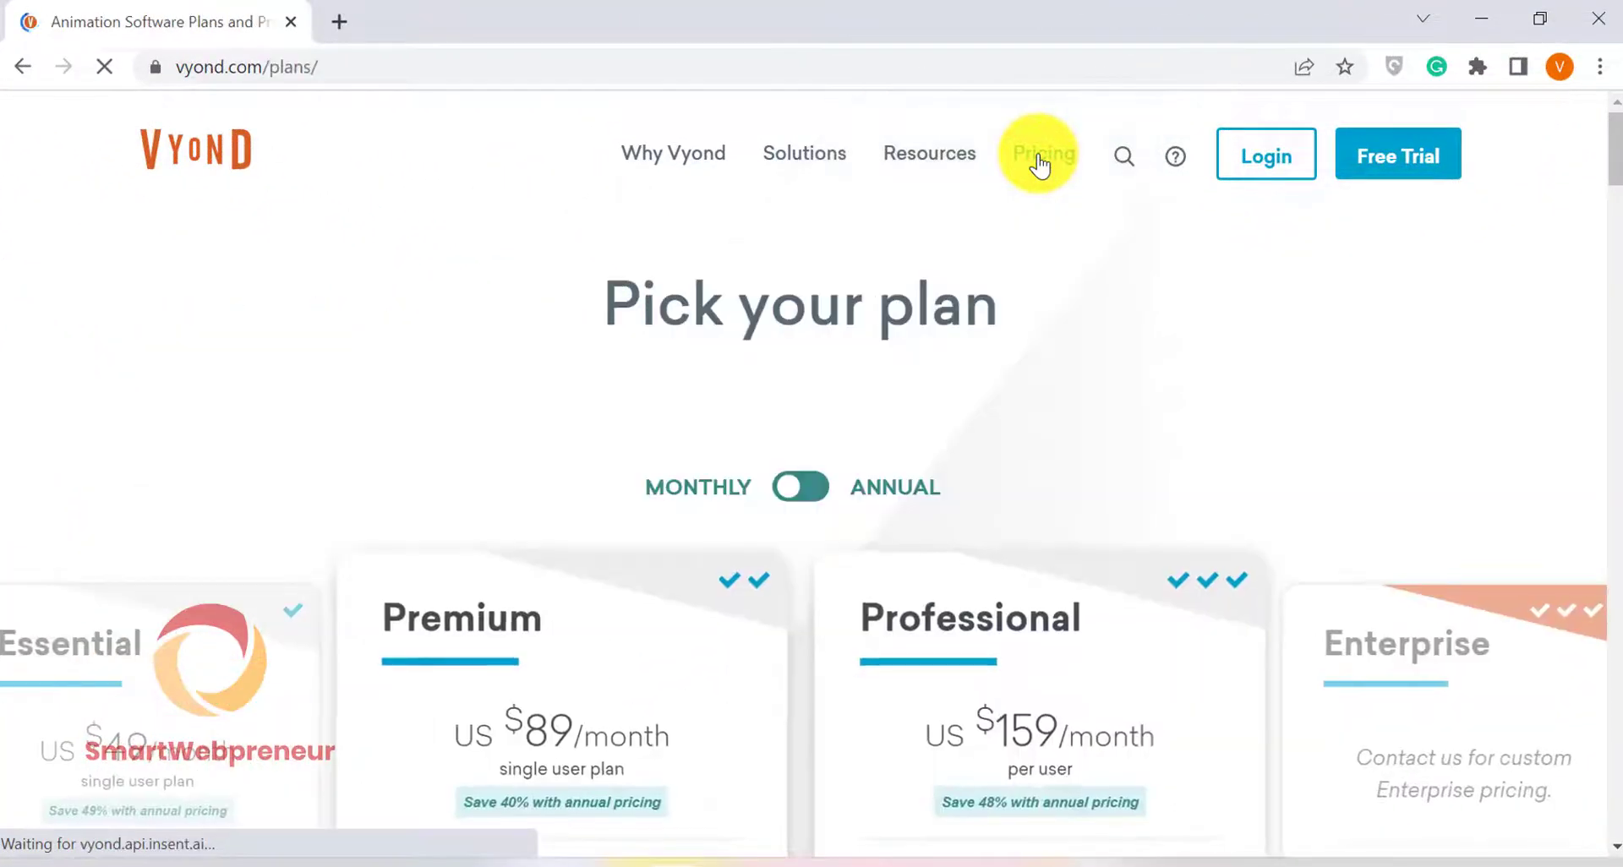
{"action": "scroll", "coordinate": [930, 203], "scroll_direction": "down", "scroll_amount": 3}
{"action": "left_click", "coordinate": [813, 224]}
{"action": "left_click_drag", "start_coordinate": [387, 409], "coordinate": [1159, 424]}
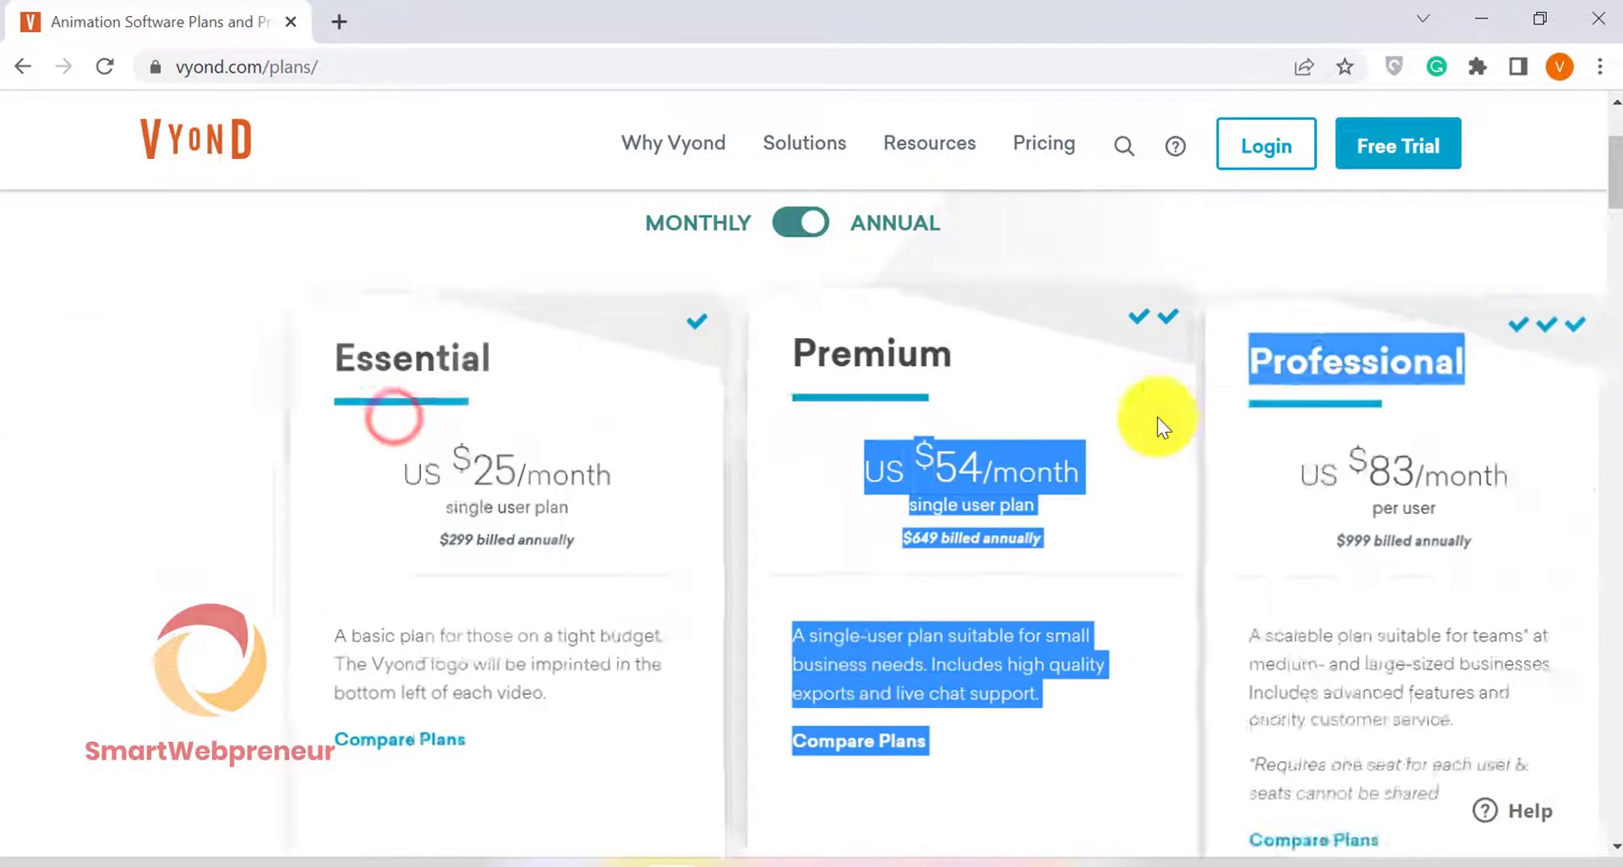
{"action": "left_click", "coordinate": [140, 394]}
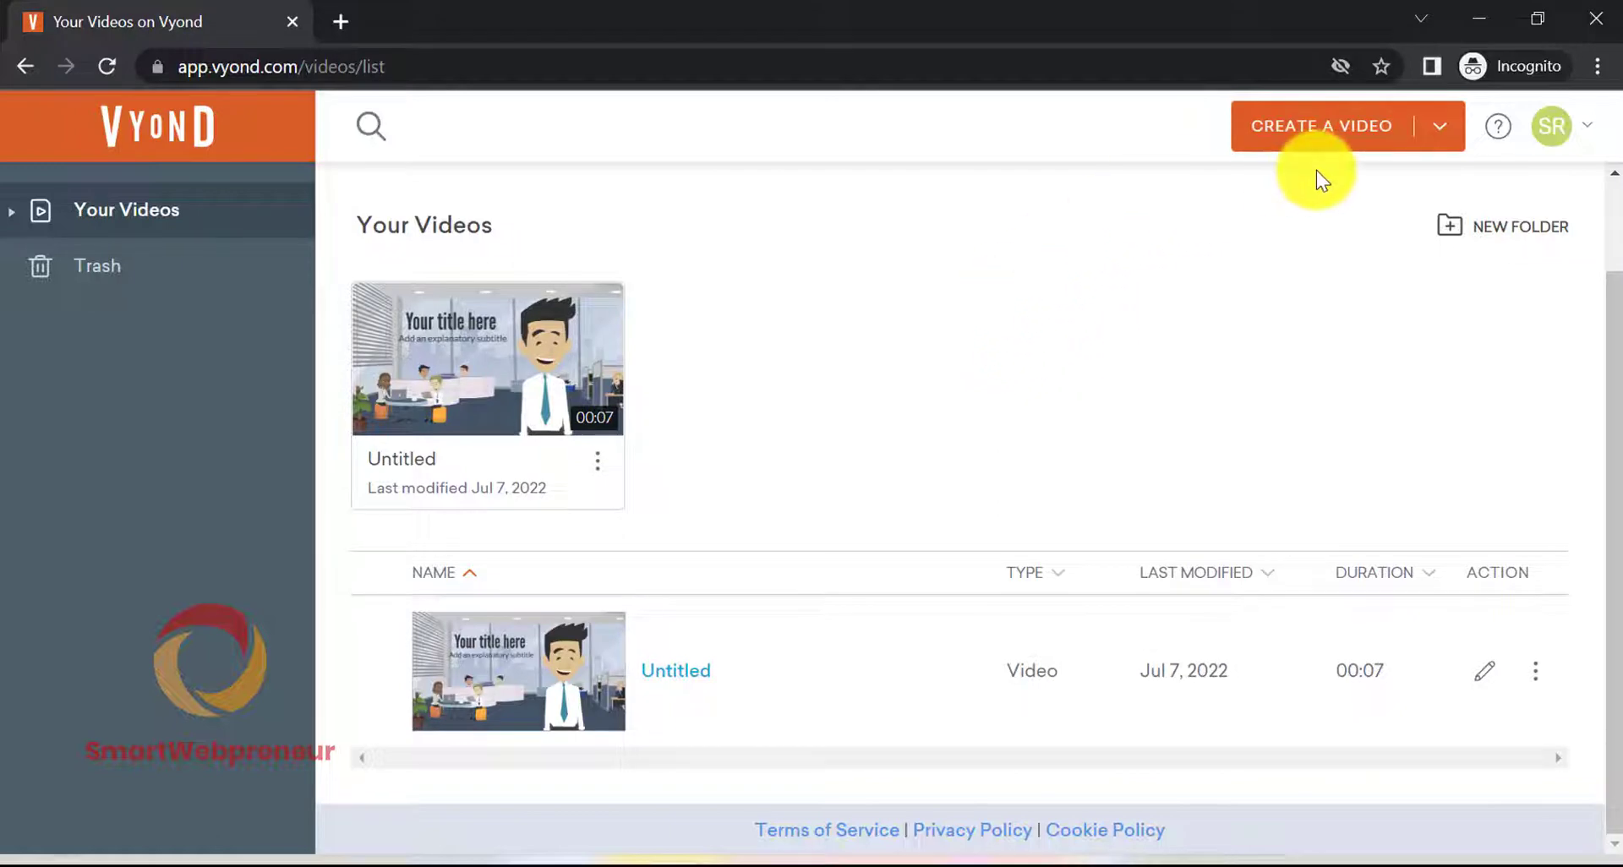
Step: Create a new video in the Business Friendly style
{"action": "left_click", "coordinate": [1344, 128]}
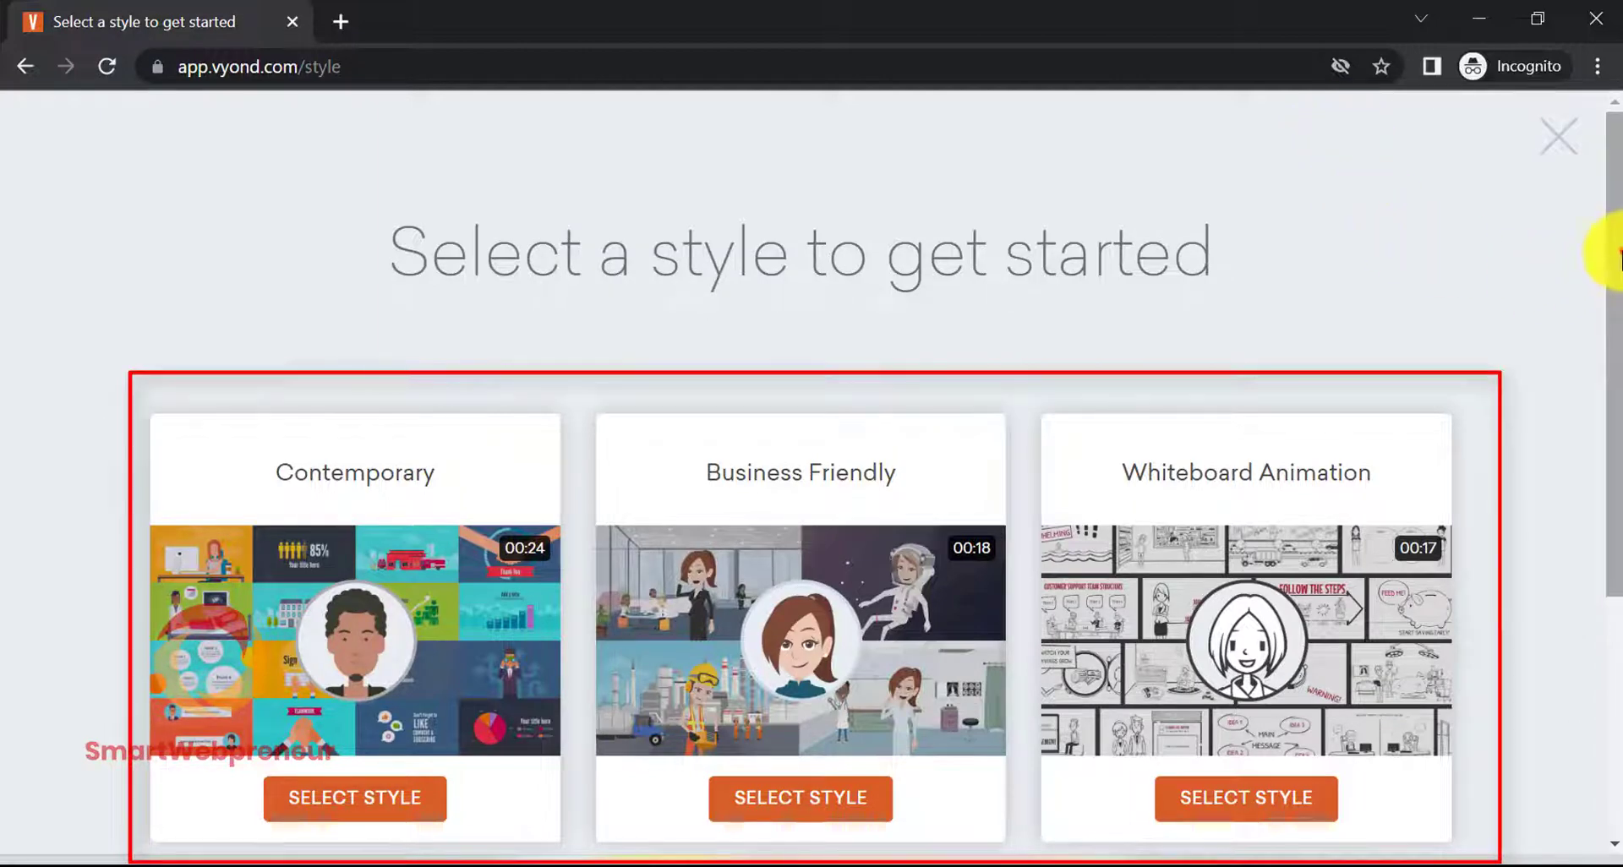
{"action": "scroll", "coordinate": [1598, 247], "scroll_direction": "down", "scroll_amount": 1}
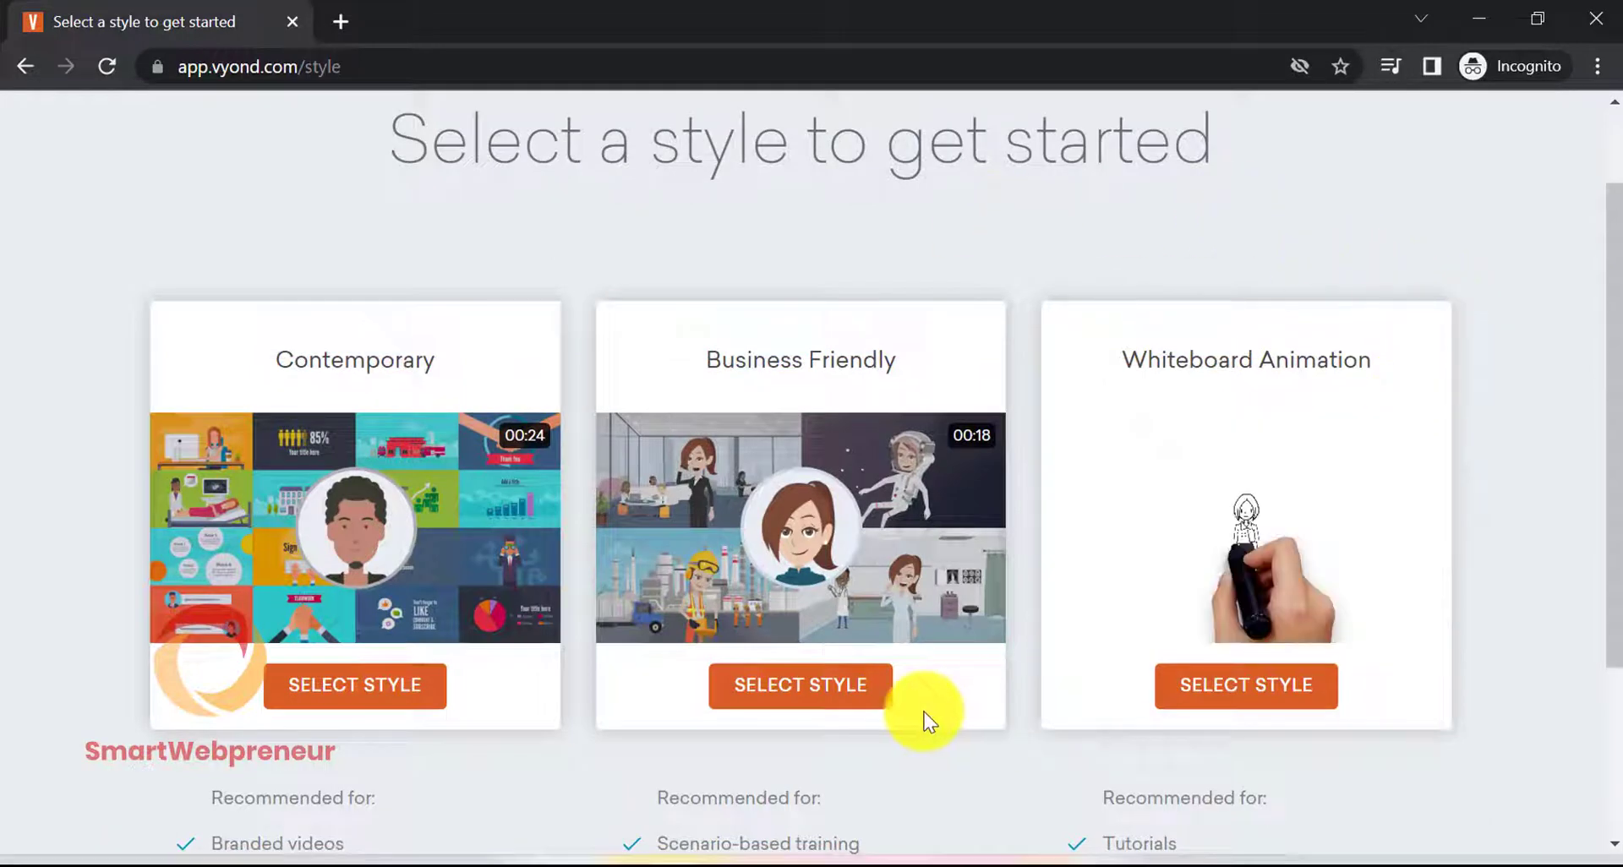
{"action": "left_click", "coordinate": [832, 698]}
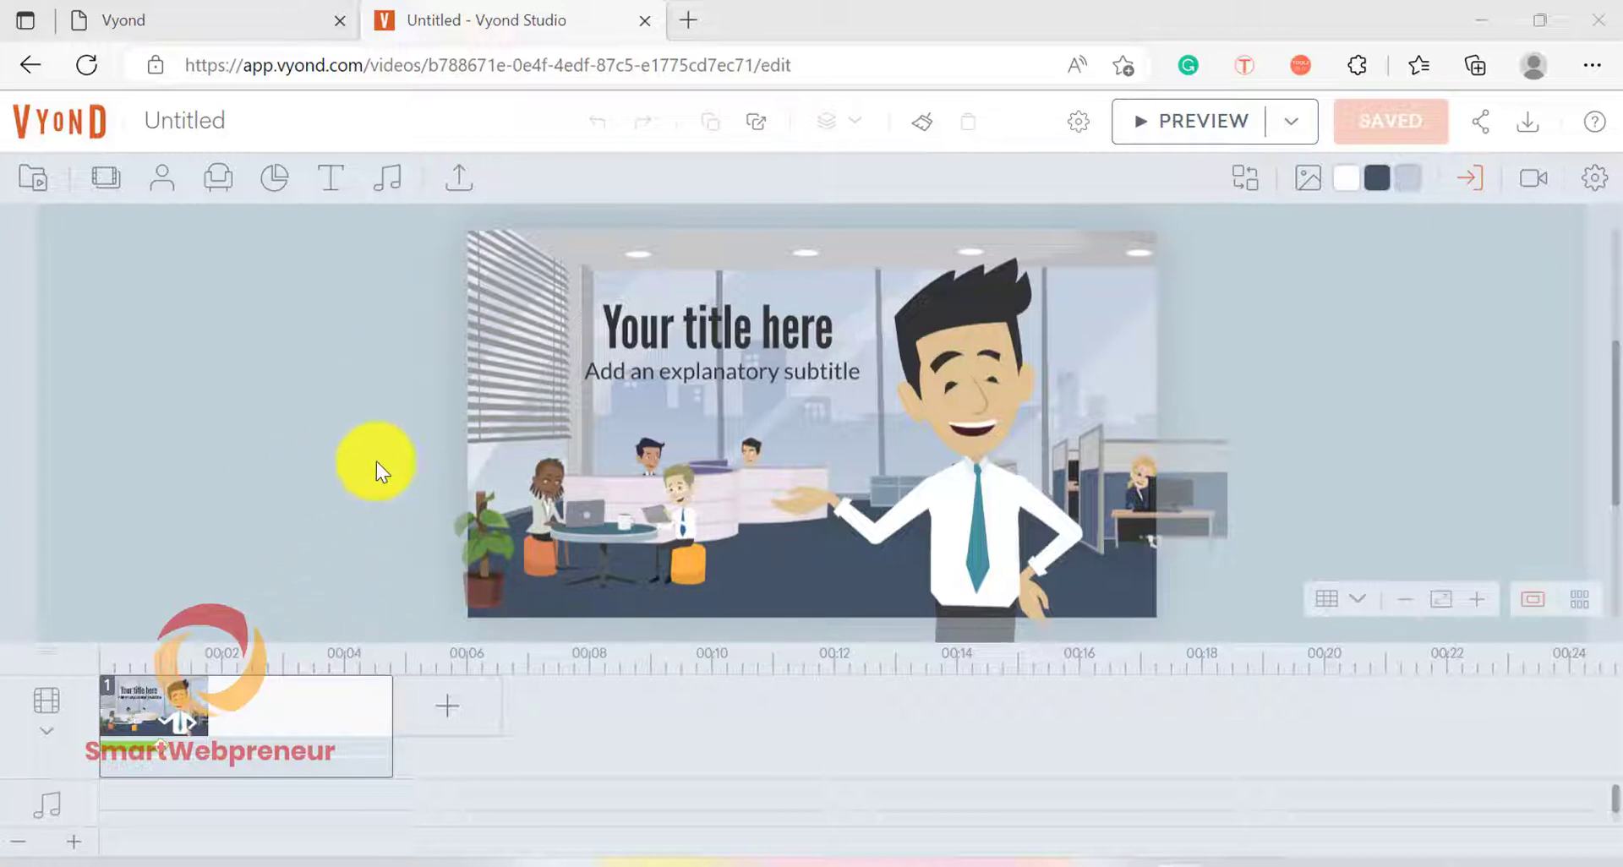
Step: Delete the default office scene from the timeline
{"action": "right_click", "coordinate": [282, 717]}
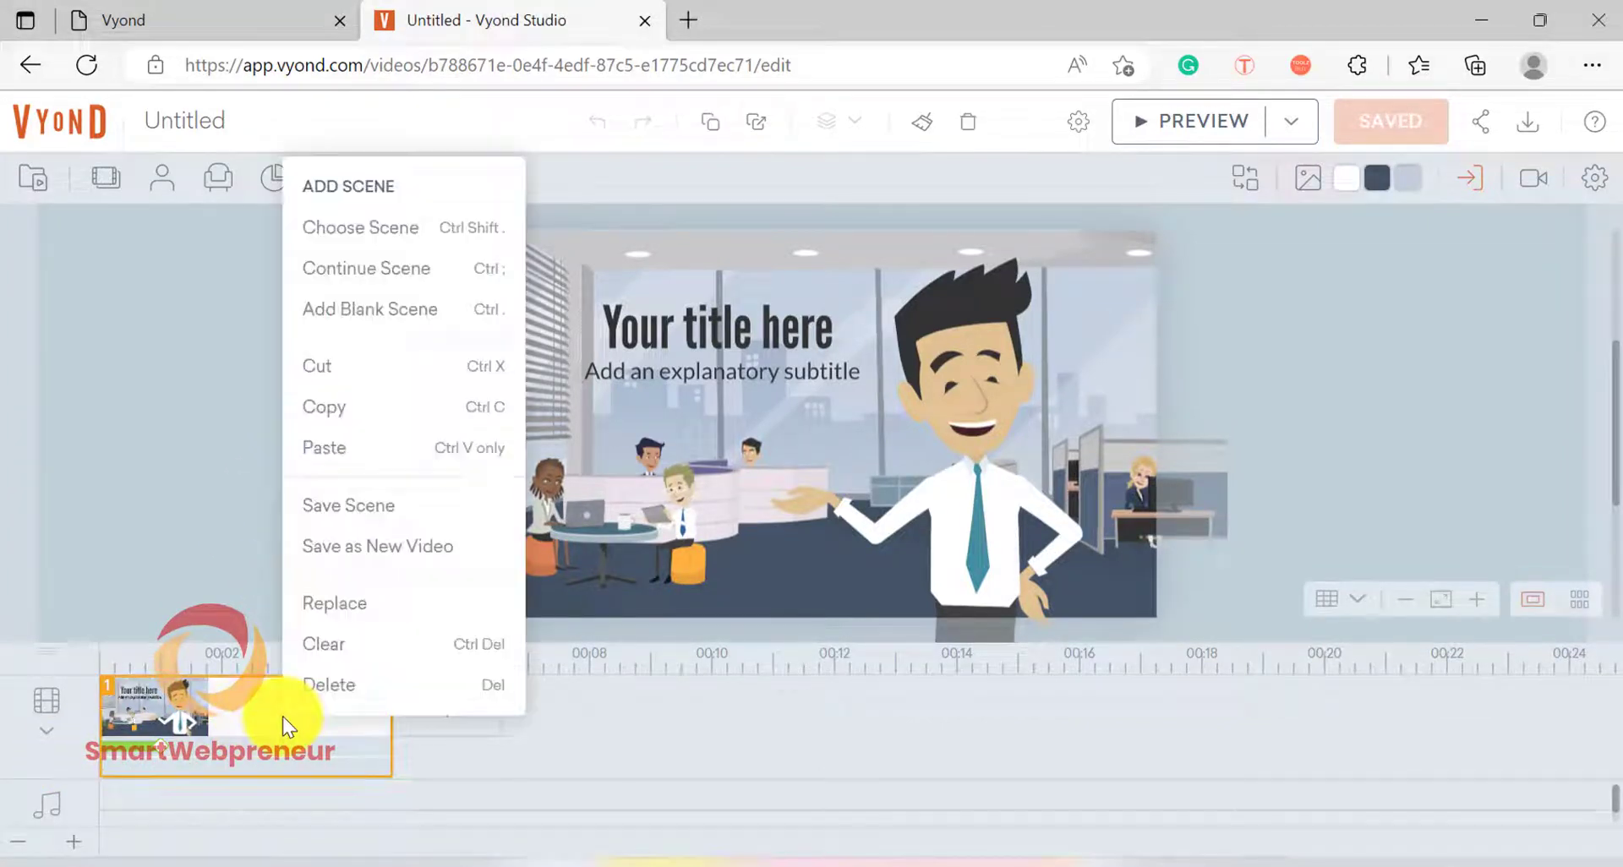
{"action": "left_click", "coordinate": [364, 692]}
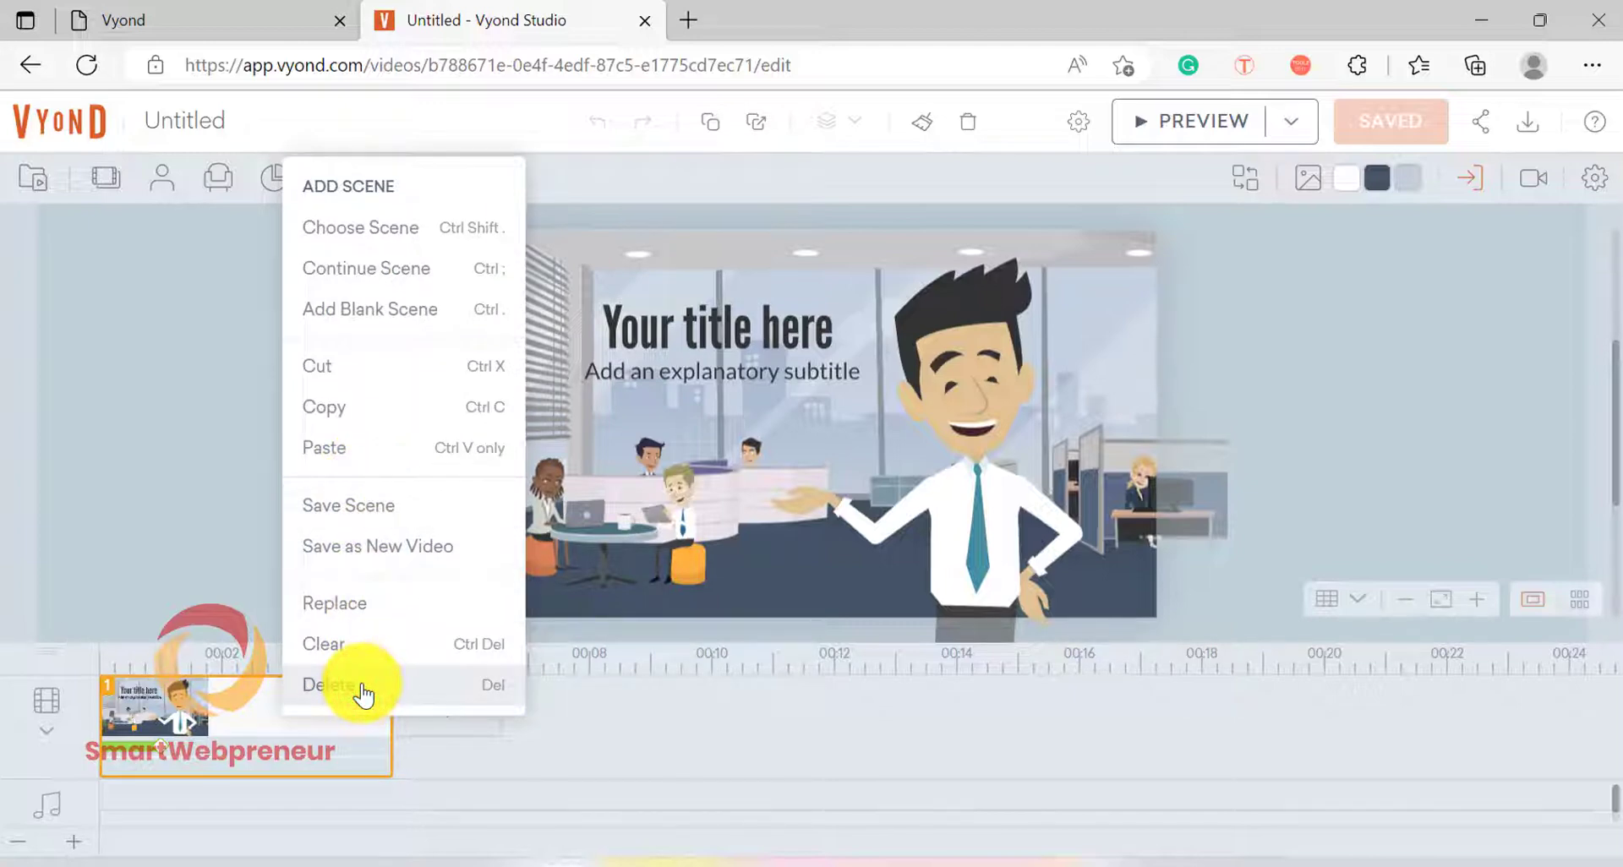
{"action": "left_click", "coordinate": [363, 691]}
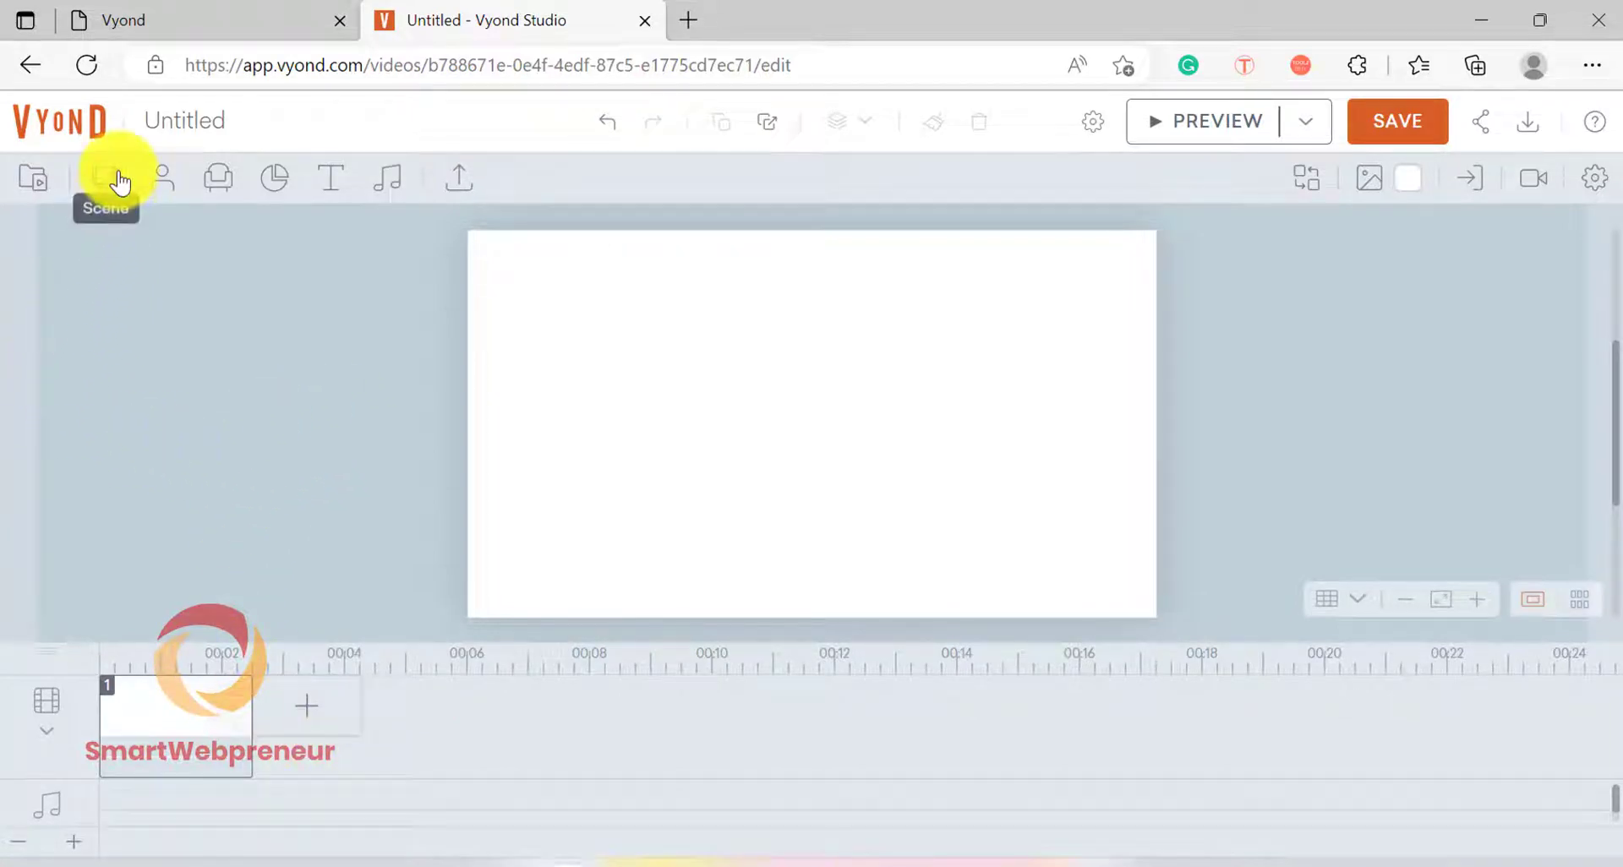
Step: Look through the character, prop and scene libraries
{"action": "left_click", "coordinate": [152, 180]}
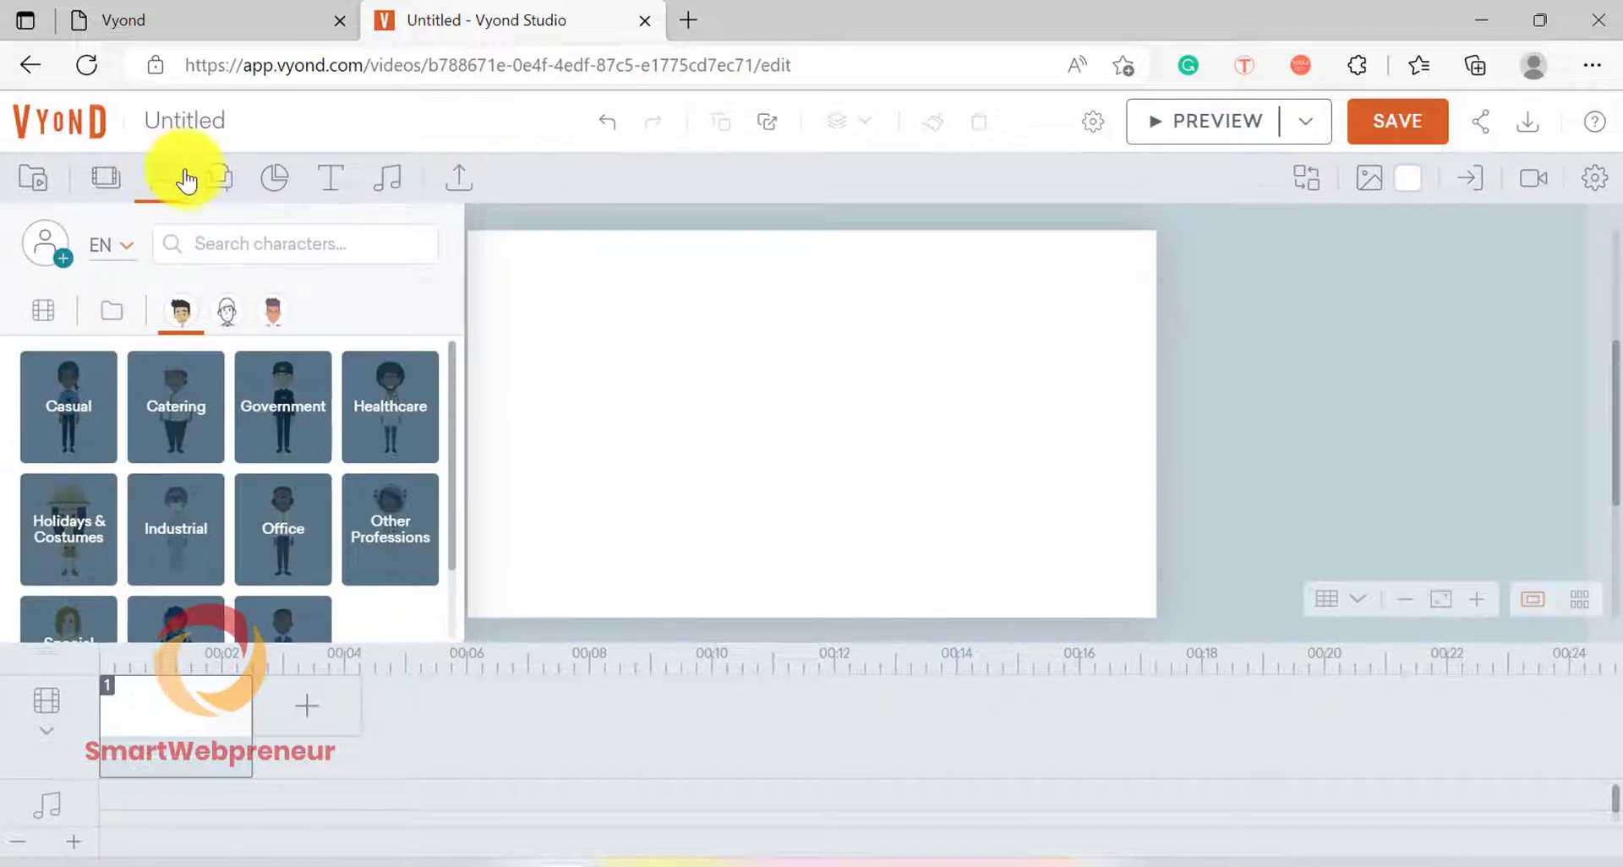
{"action": "left_click", "coordinate": [235, 195]}
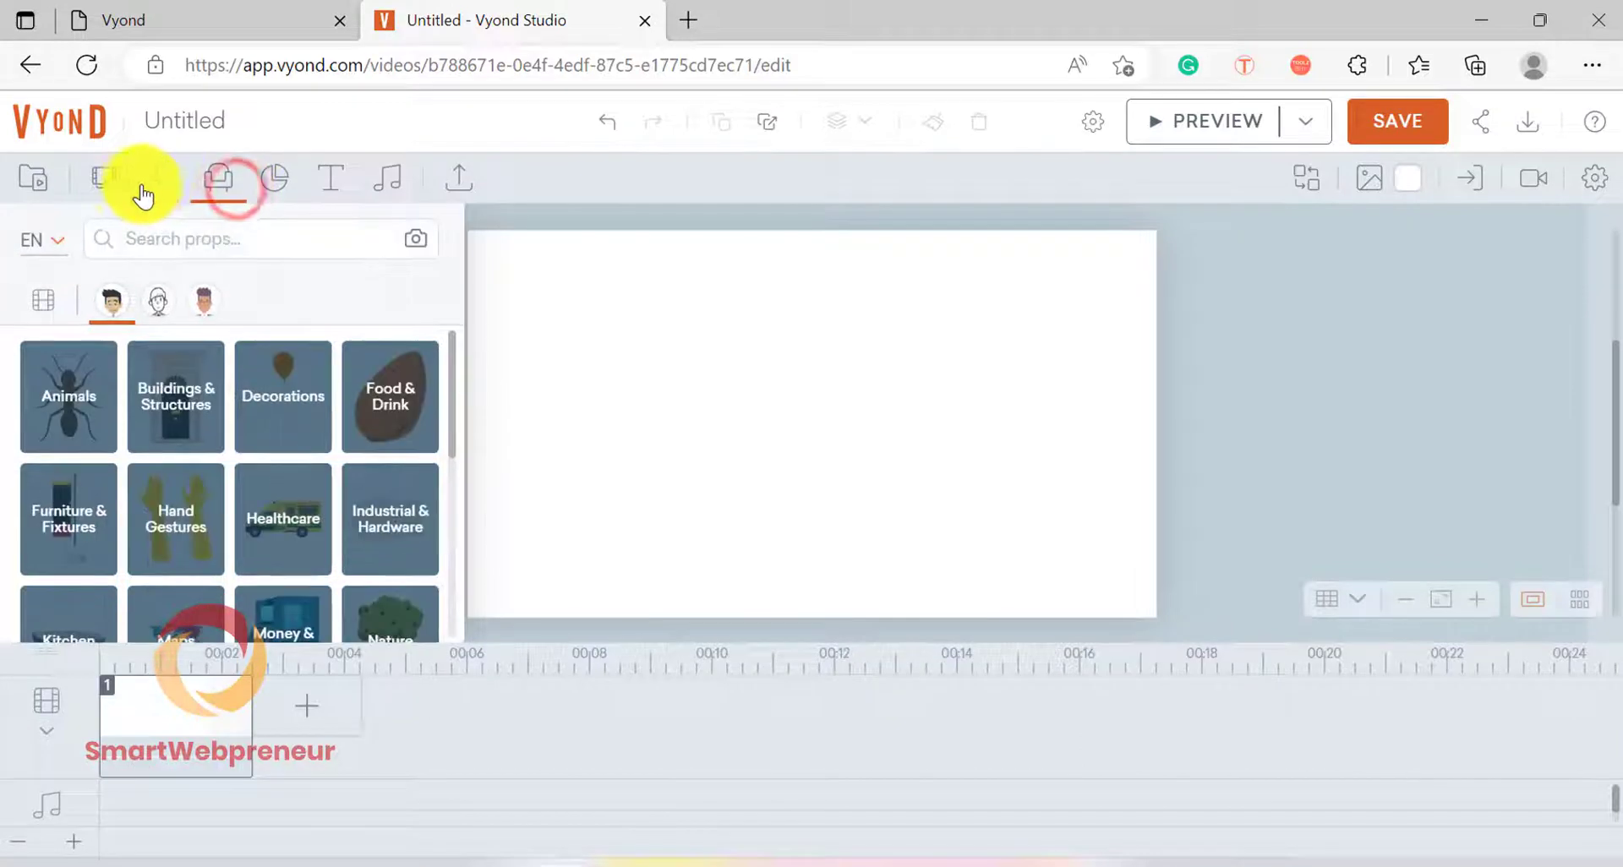
{"action": "left_click", "coordinate": [112, 180]}
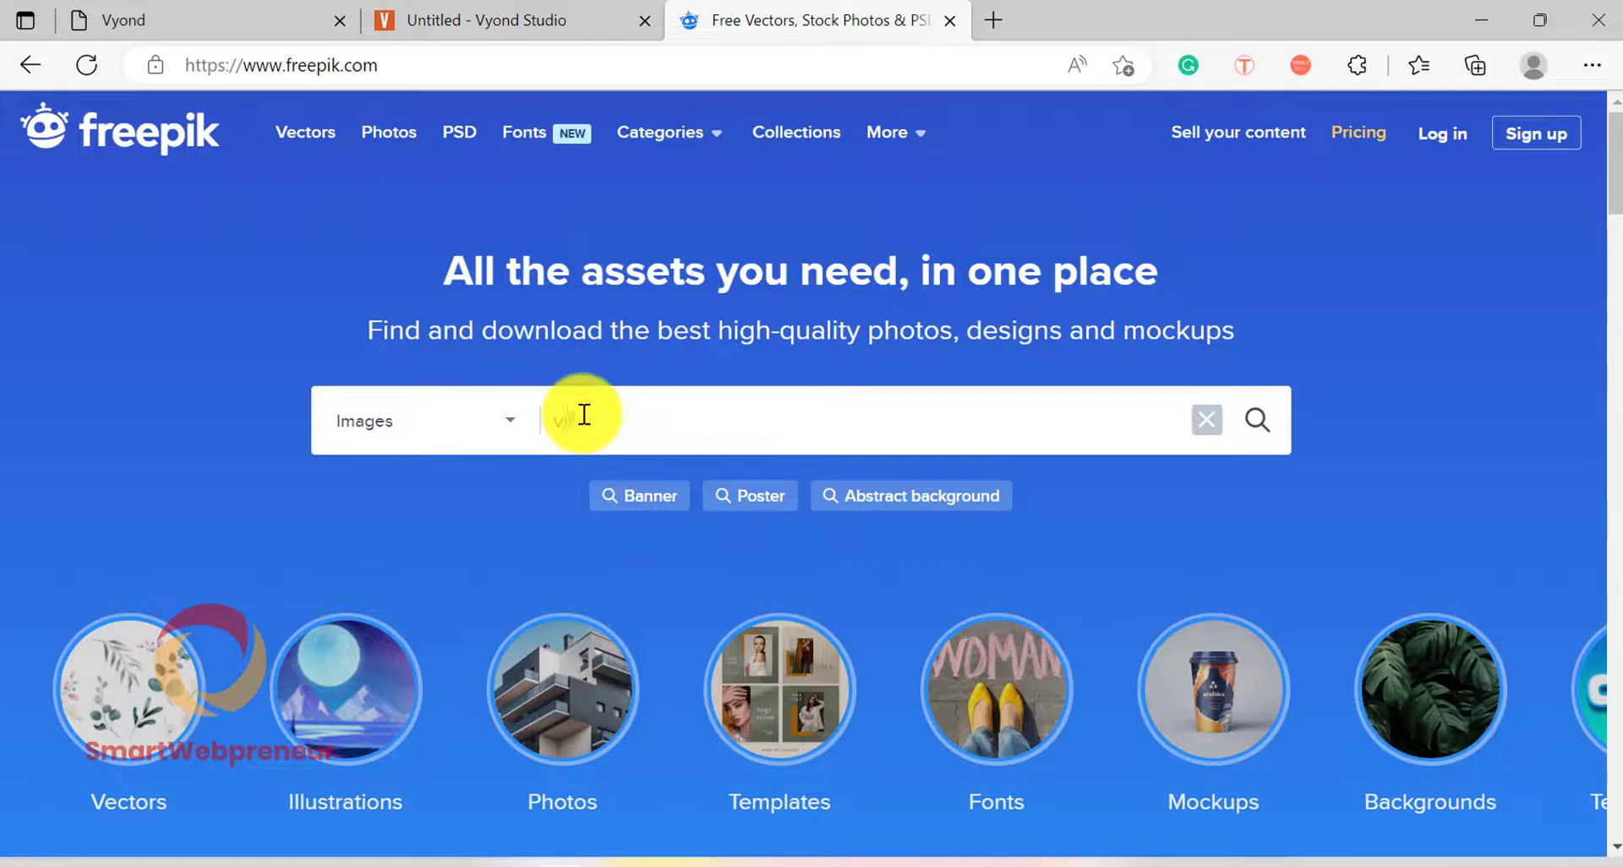
Step: Switch to Freepik, search its images for "village" and look through the results for a suitable background
{"action": "type", "text": "age"}
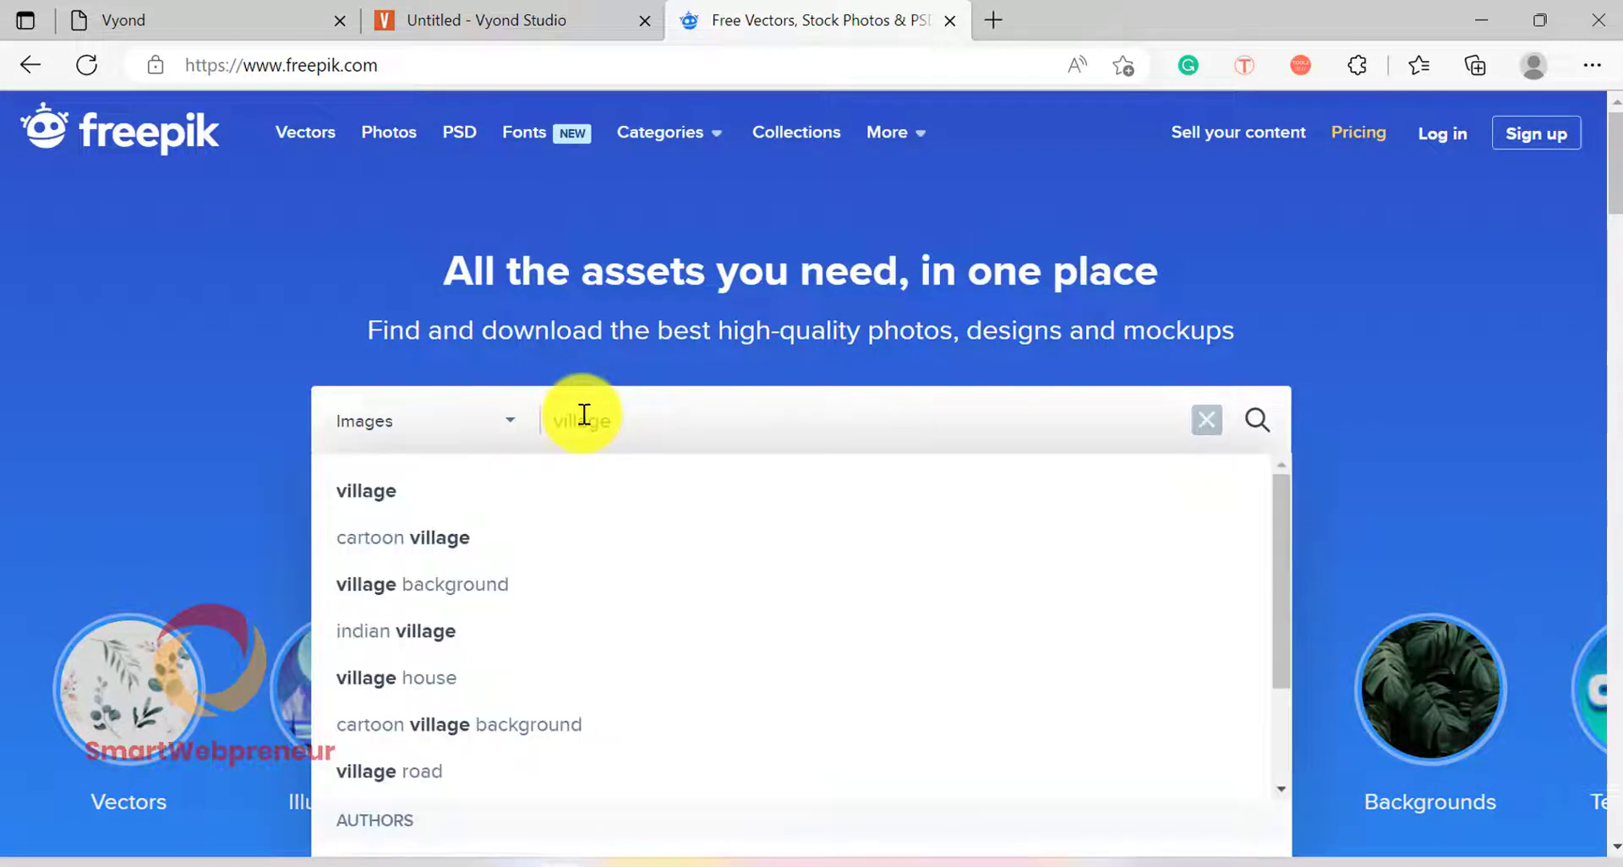
{"action": "key", "text": "Return"}
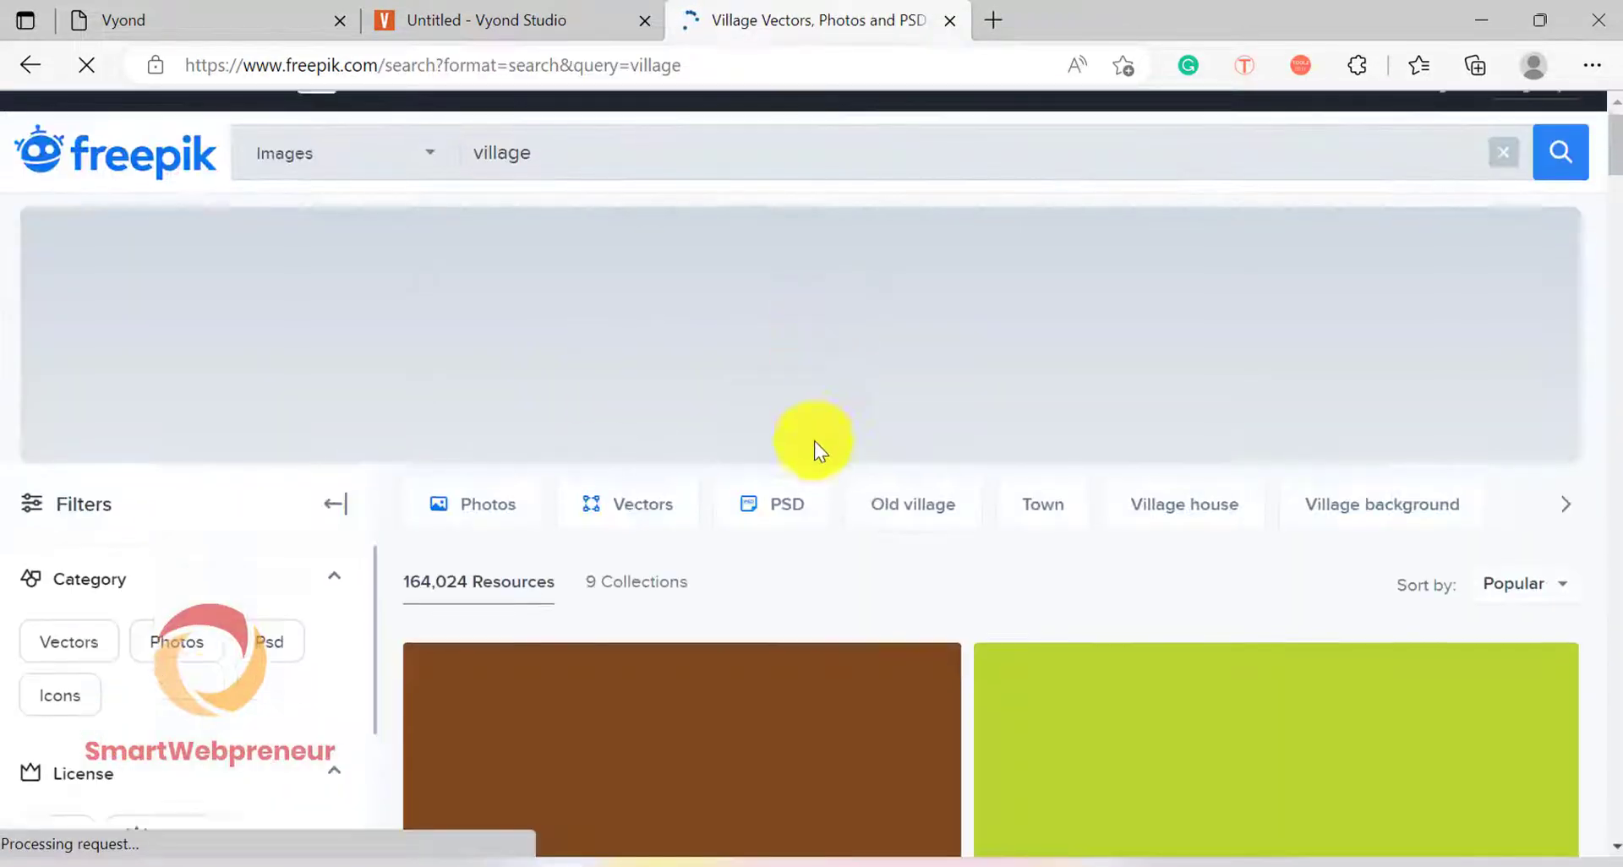
{"action": "scroll", "coordinate": [1344, 469], "scroll_direction": "down", "scroll_amount": 2}
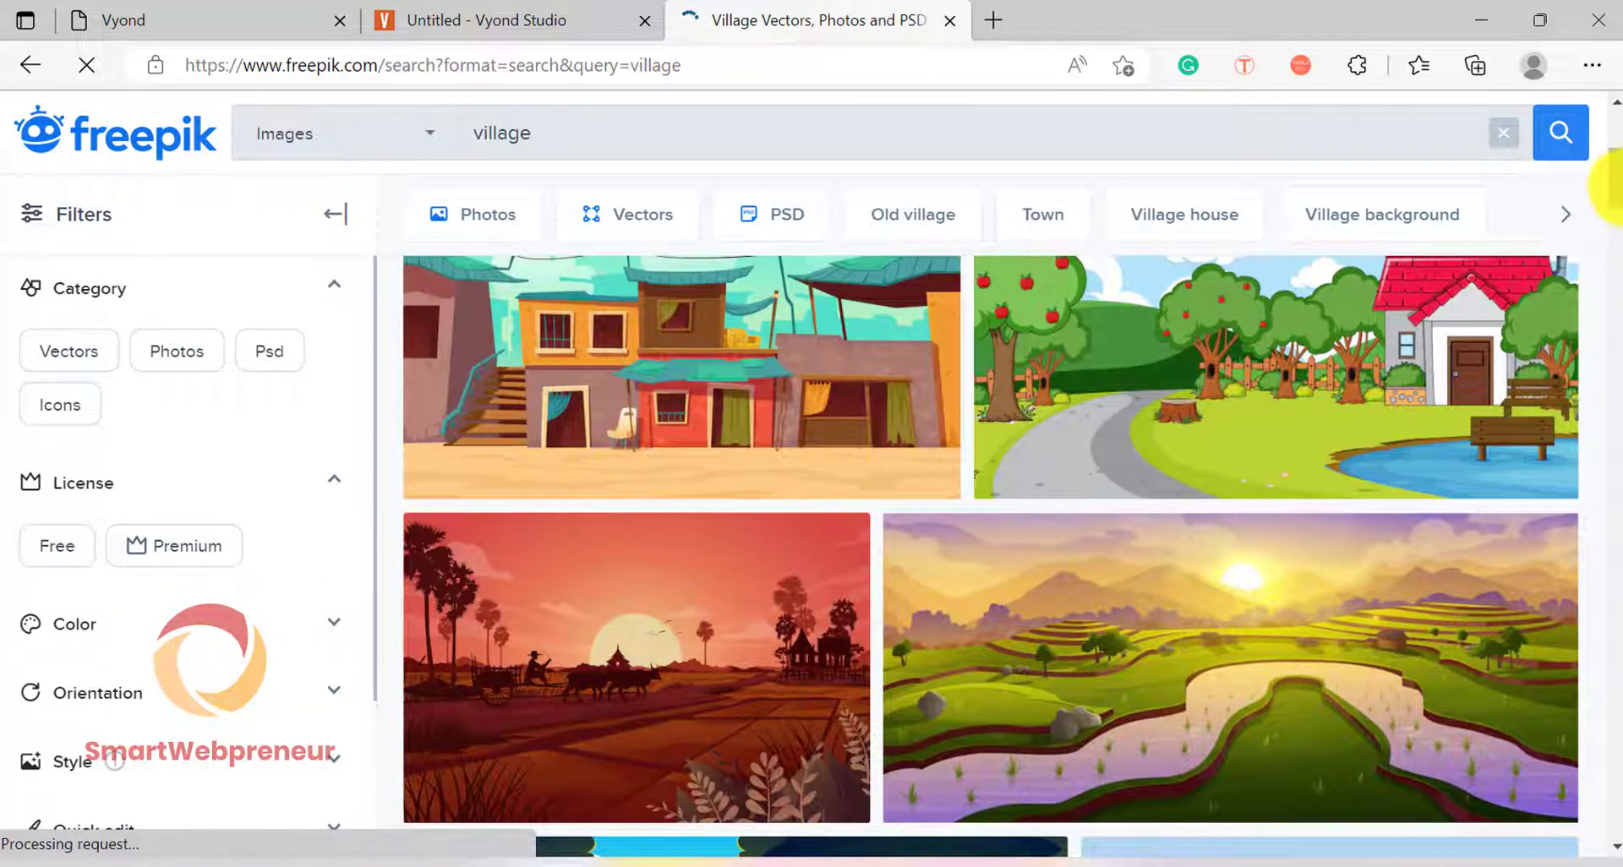
{"action": "scroll", "coordinate": [1610, 173], "scroll_direction": "up", "scroll_amount": 2}
{"action": "scroll", "coordinate": [1610, 178], "scroll_direction": "down", "scroll_amount": 2}
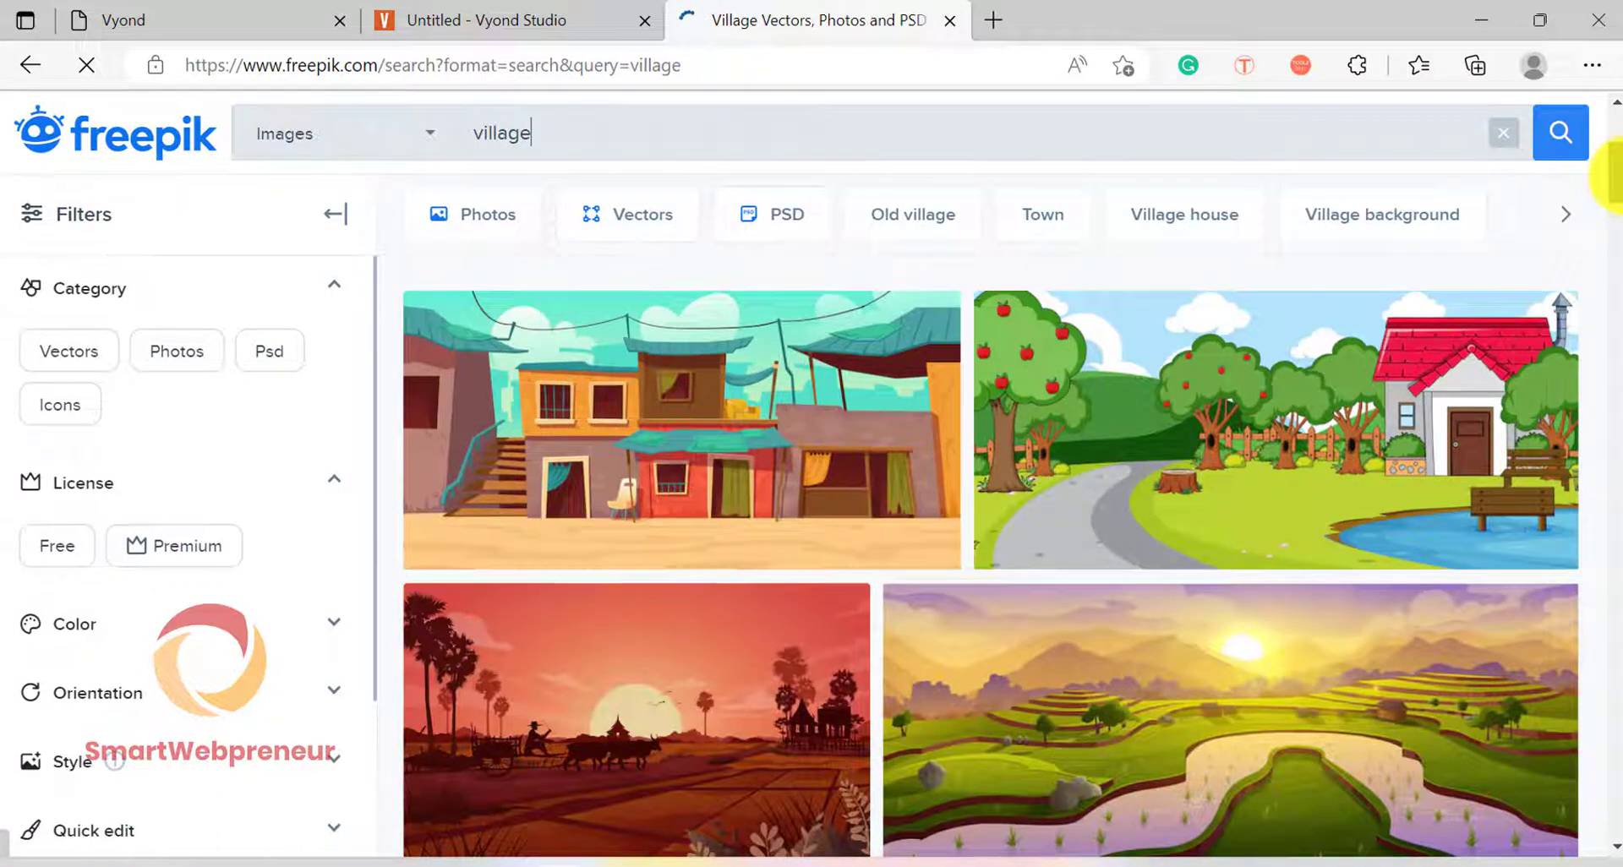
{"action": "scroll", "coordinate": [1611, 173], "scroll_direction": "up", "scroll_amount": 1}
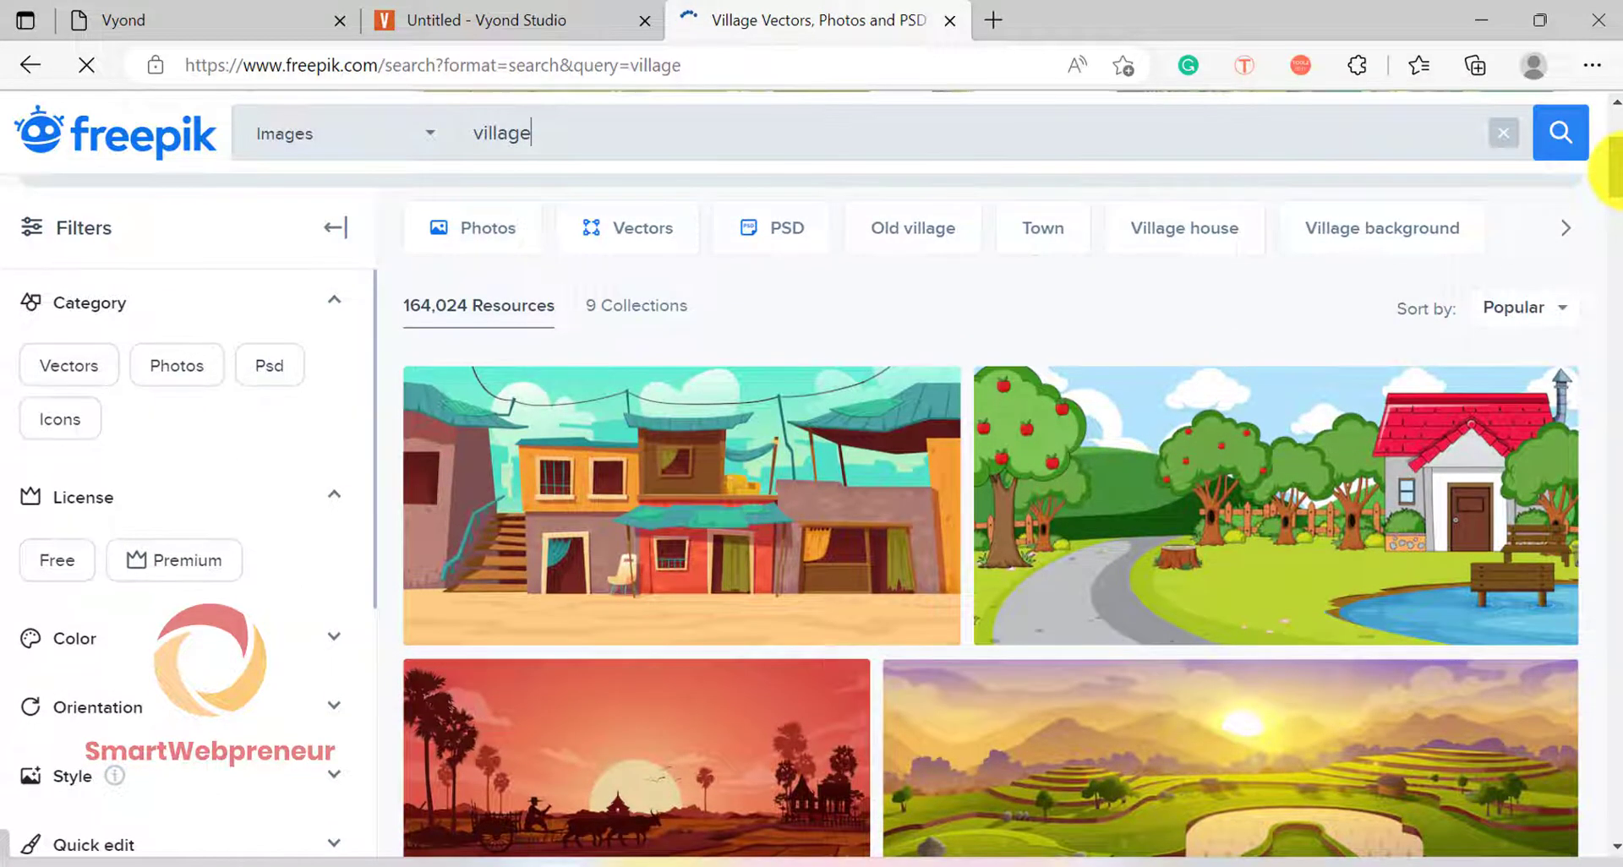
{"action": "scroll", "coordinate": [1611, 173], "scroll_direction": "down", "scroll_amount": 7}
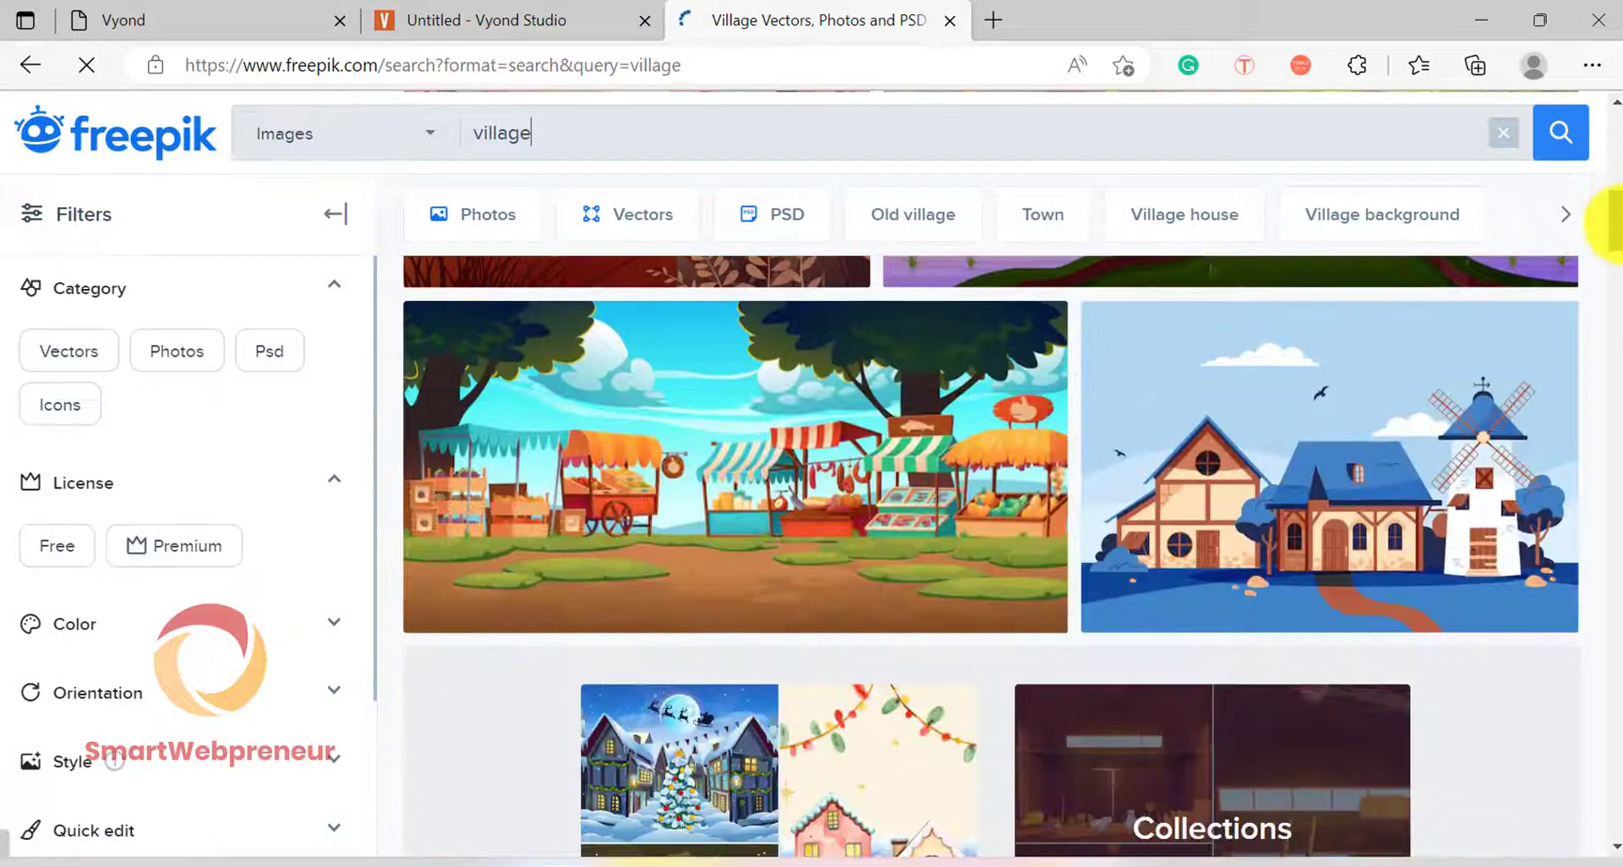
{"action": "scroll", "coordinate": [1610, 224], "scroll_direction": "down", "scroll_amount": 10}
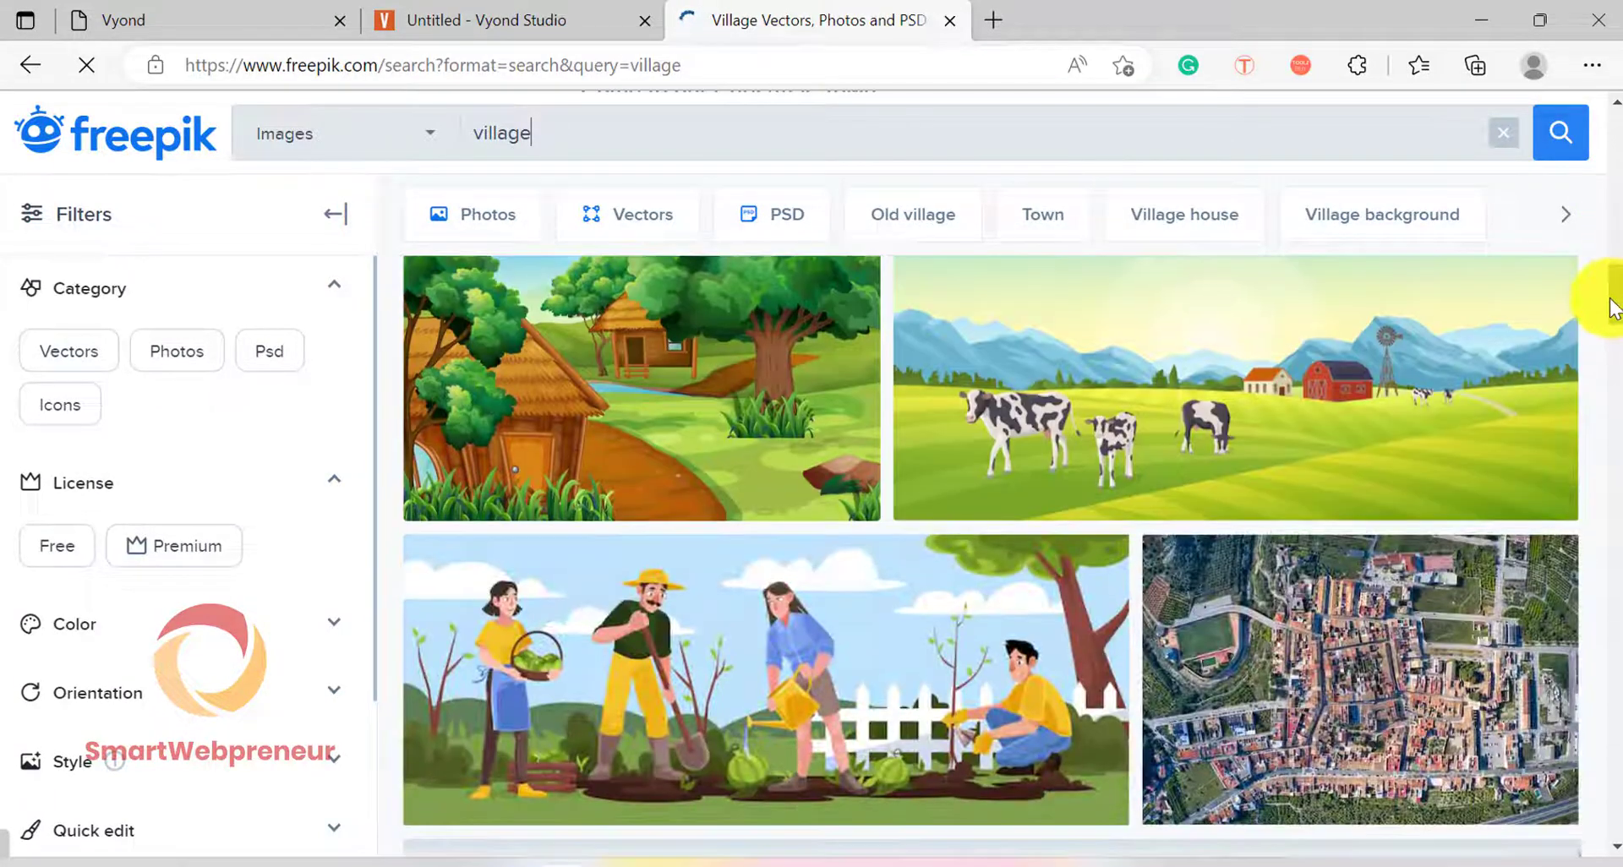
{"action": "scroll", "coordinate": [1610, 308], "scroll_direction": "down", "scroll_amount": 4}
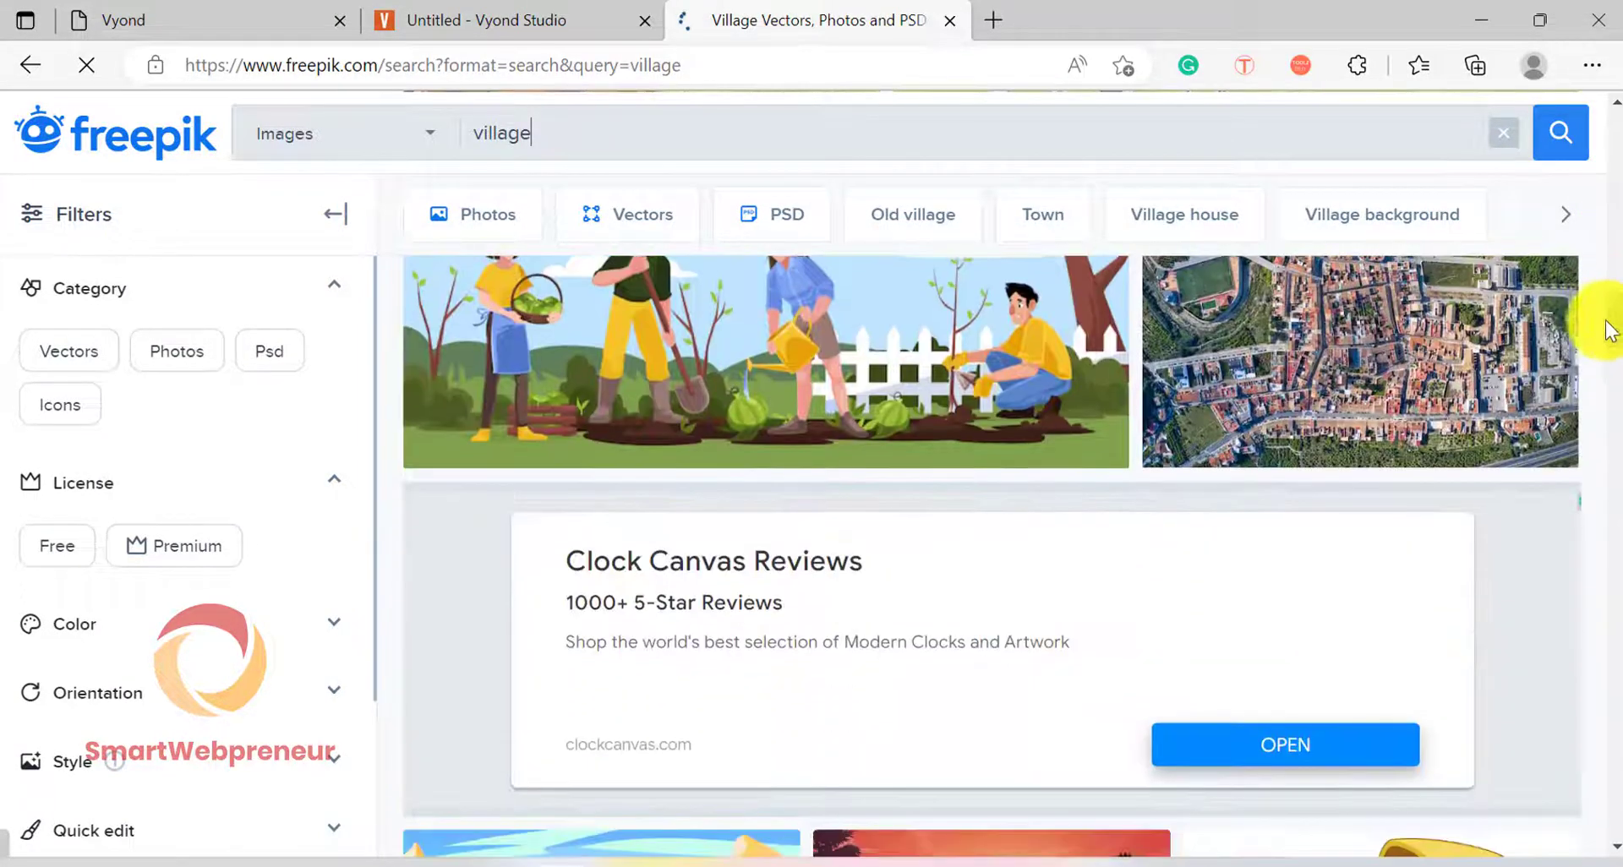
{"action": "scroll", "coordinate": [1611, 359], "scroll_direction": "down", "scroll_amount": 3}
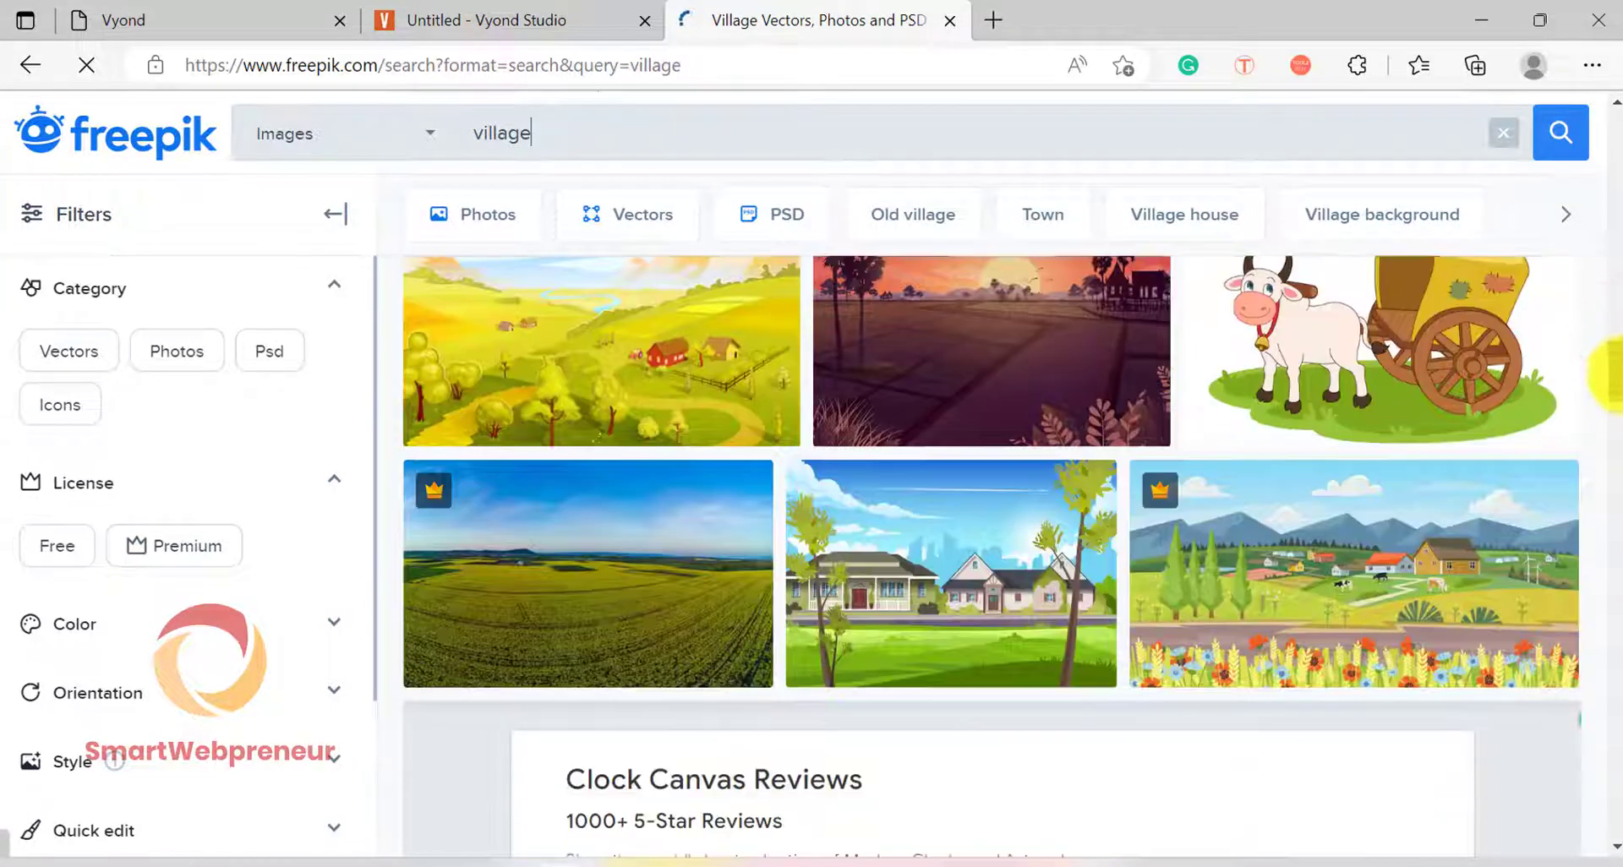
{"action": "scroll", "coordinate": [1611, 381], "scroll_direction": "down", "scroll_amount": 4}
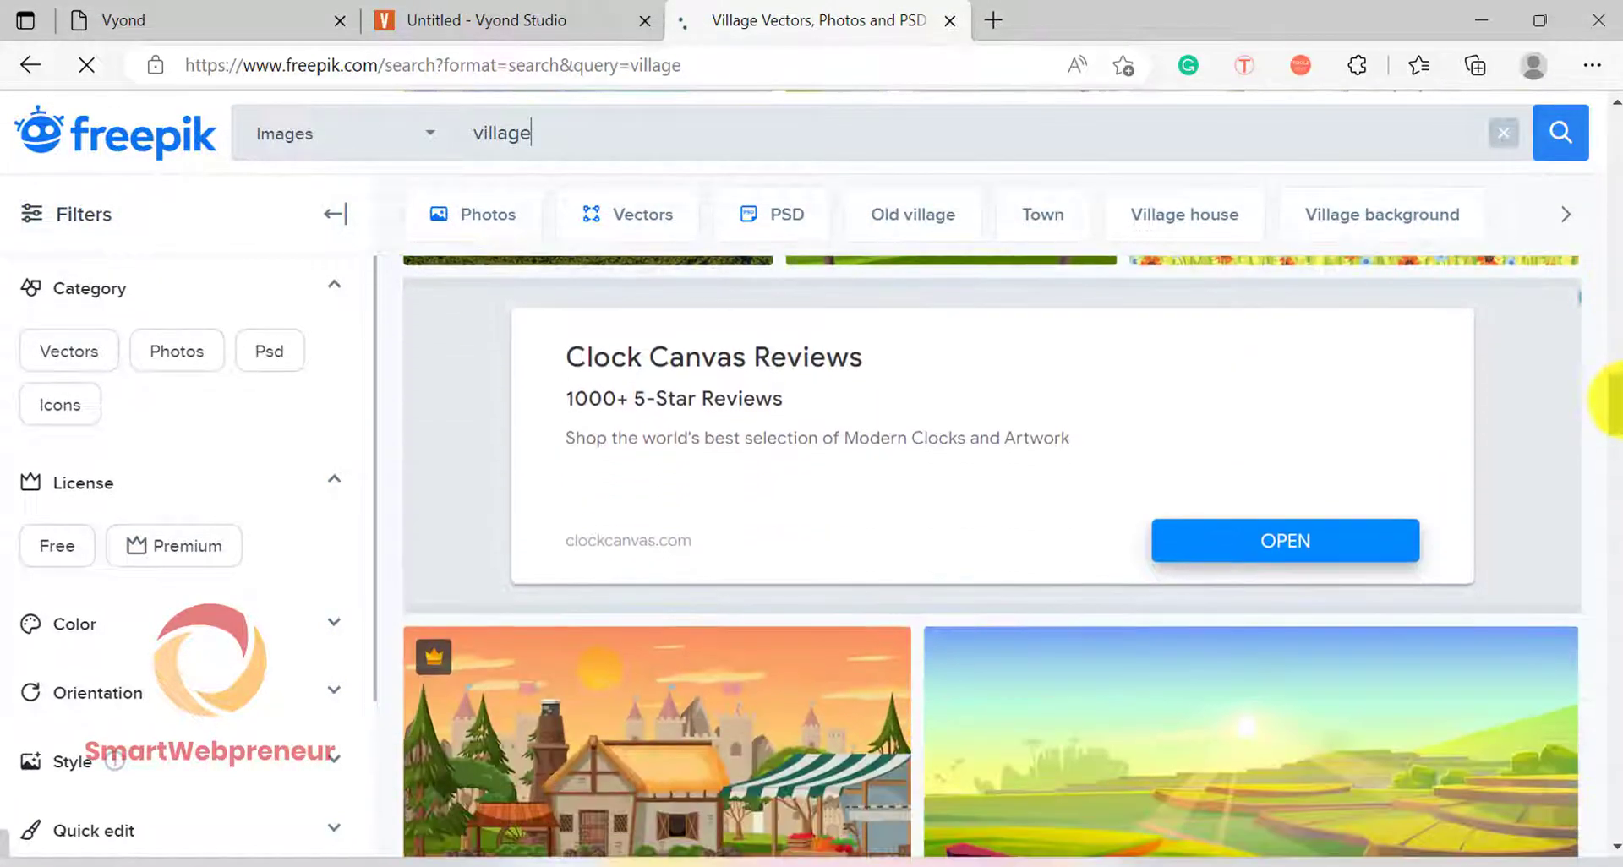
{"action": "scroll", "coordinate": [1611, 399], "scroll_direction": "down", "scroll_amount": 3}
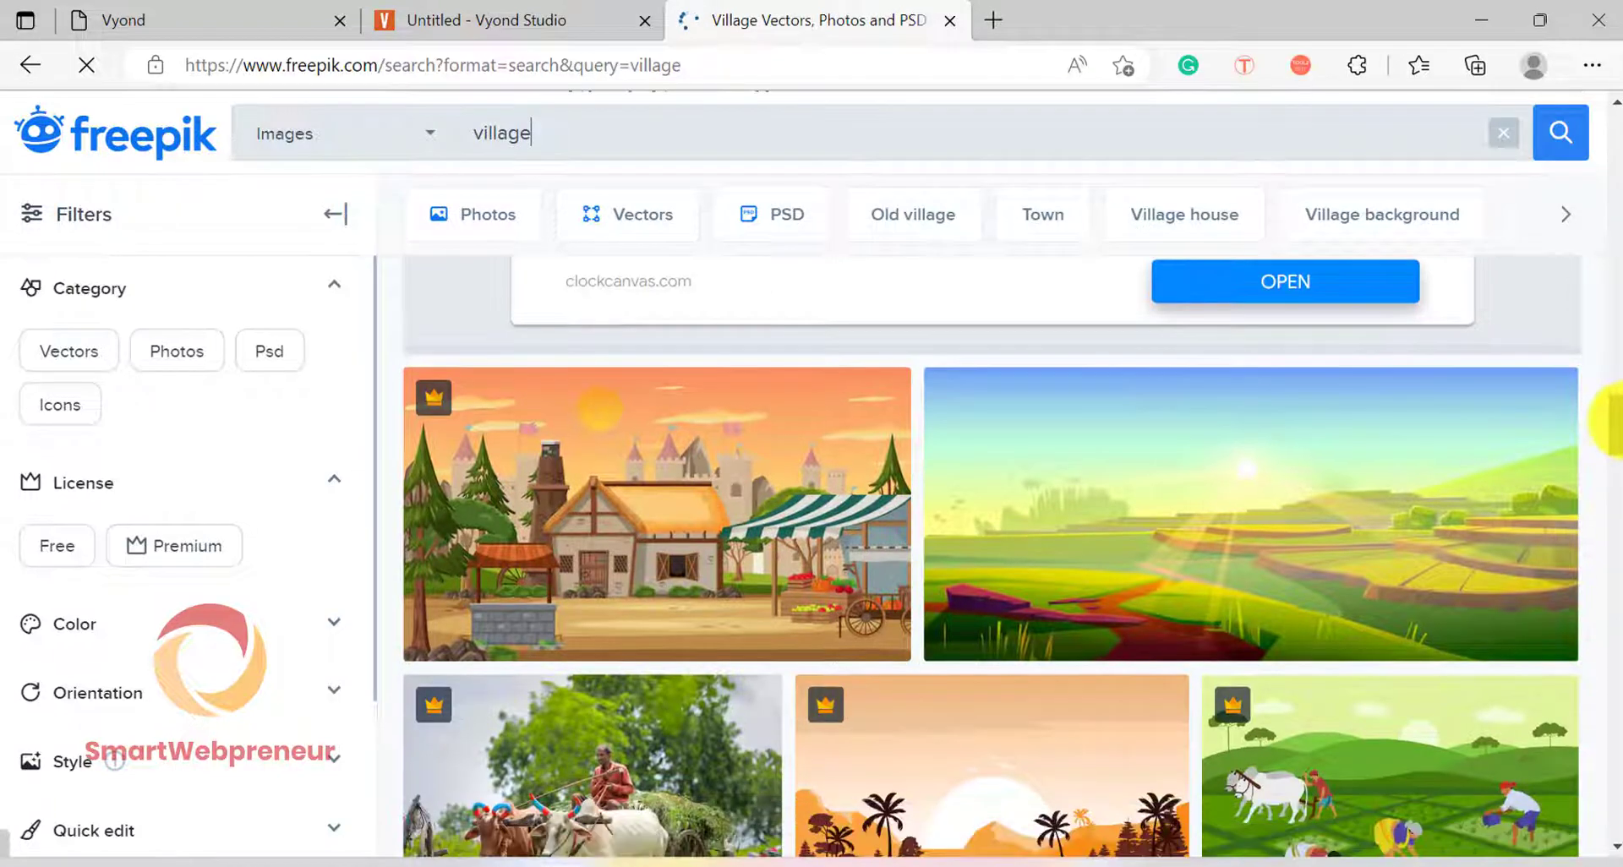
{"action": "scroll", "coordinate": [1606, 431], "scroll_direction": "down", "scroll_amount": 5}
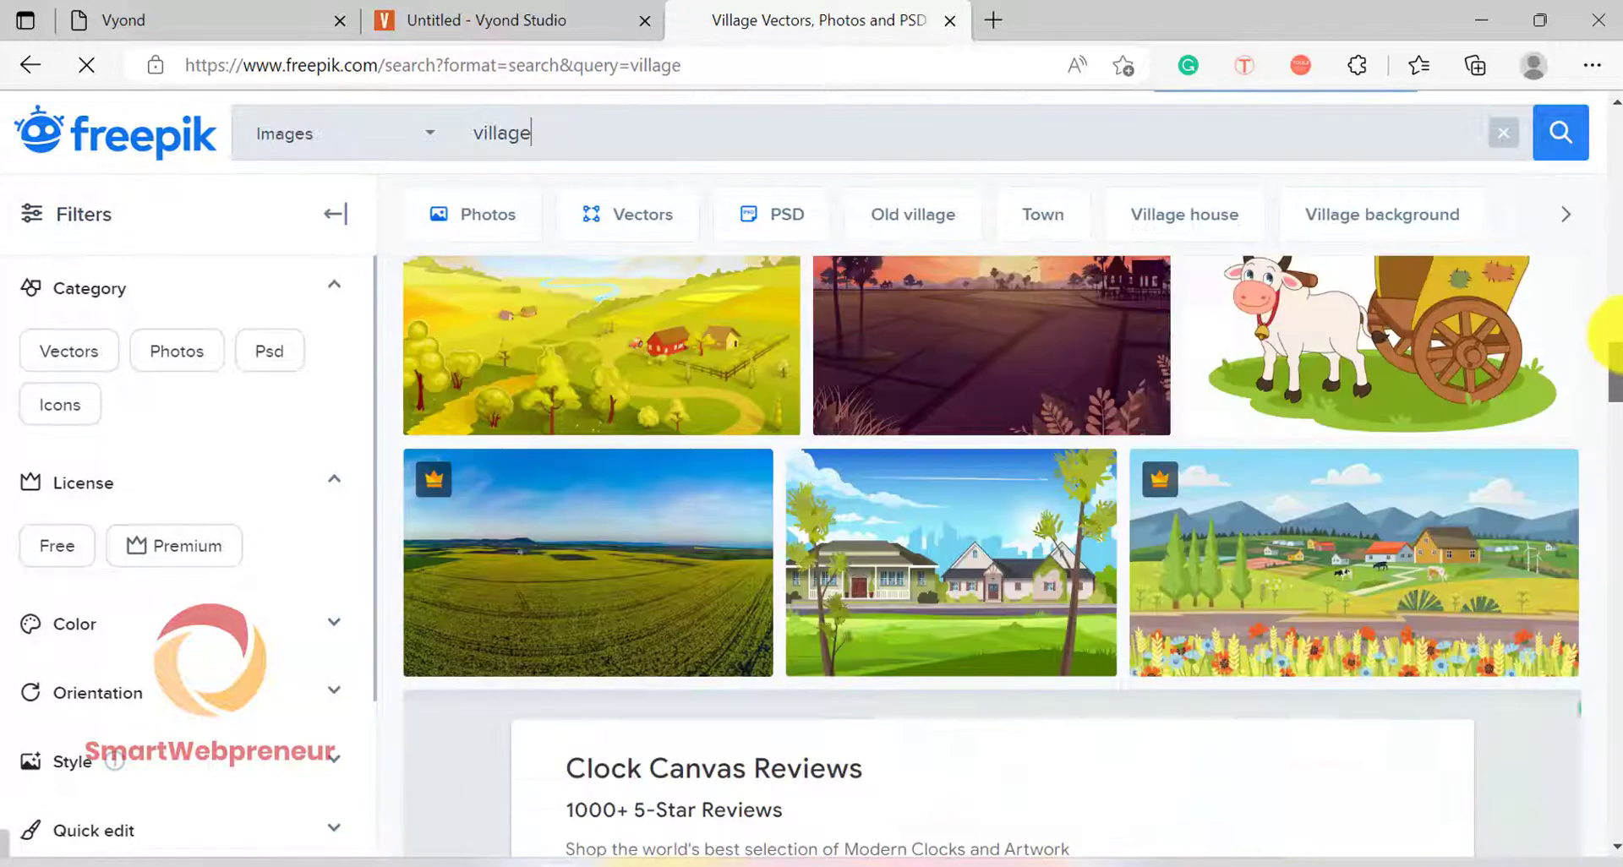
Step: Switch back to Vyond Studio and examine the scene template categories, including the templates in the CS category
{"action": "left_click", "coordinate": [105, 182]}
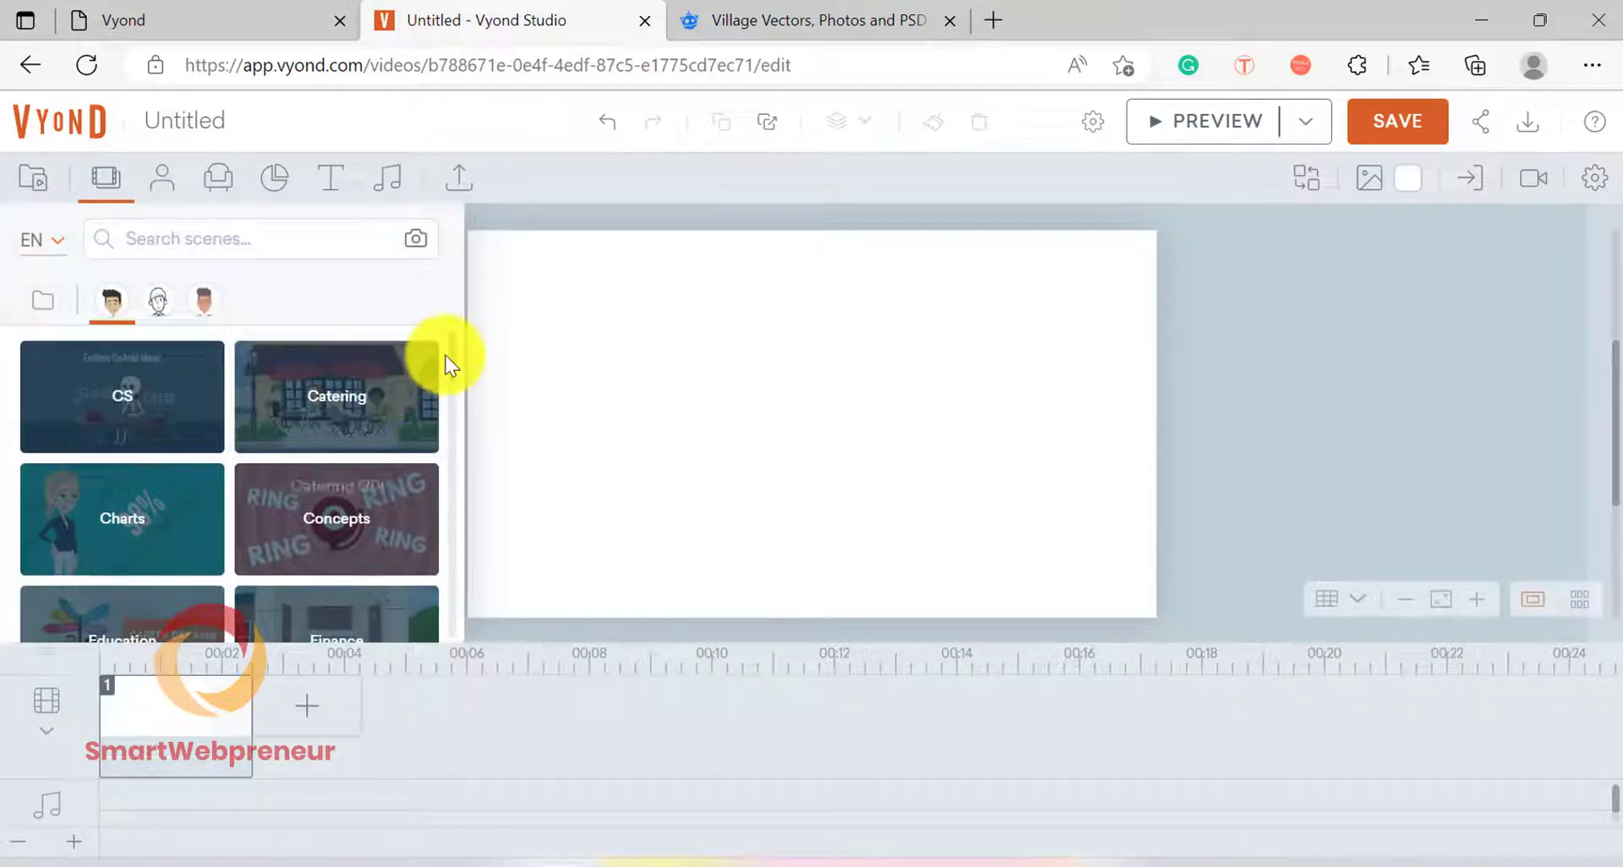
{"action": "scroll", "coordinate": [450, 372], "scroll_direction": "down", "scroll_amount": 5}
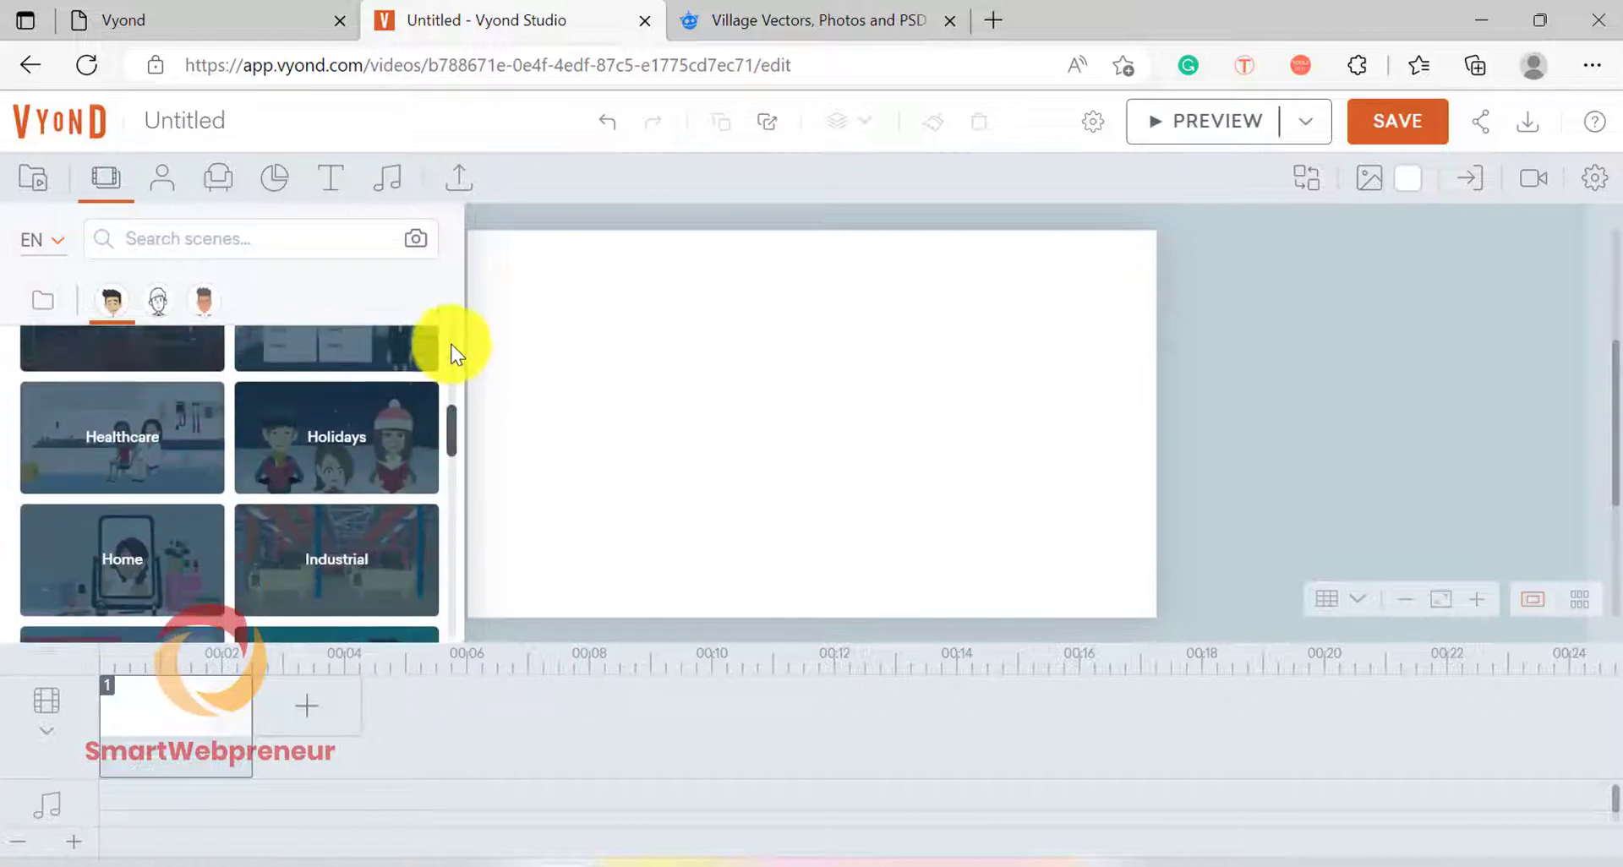
{"action": "scroll", "coordinate": [448, 338], "scroll_direction": "up", "scroll_amount": 5}
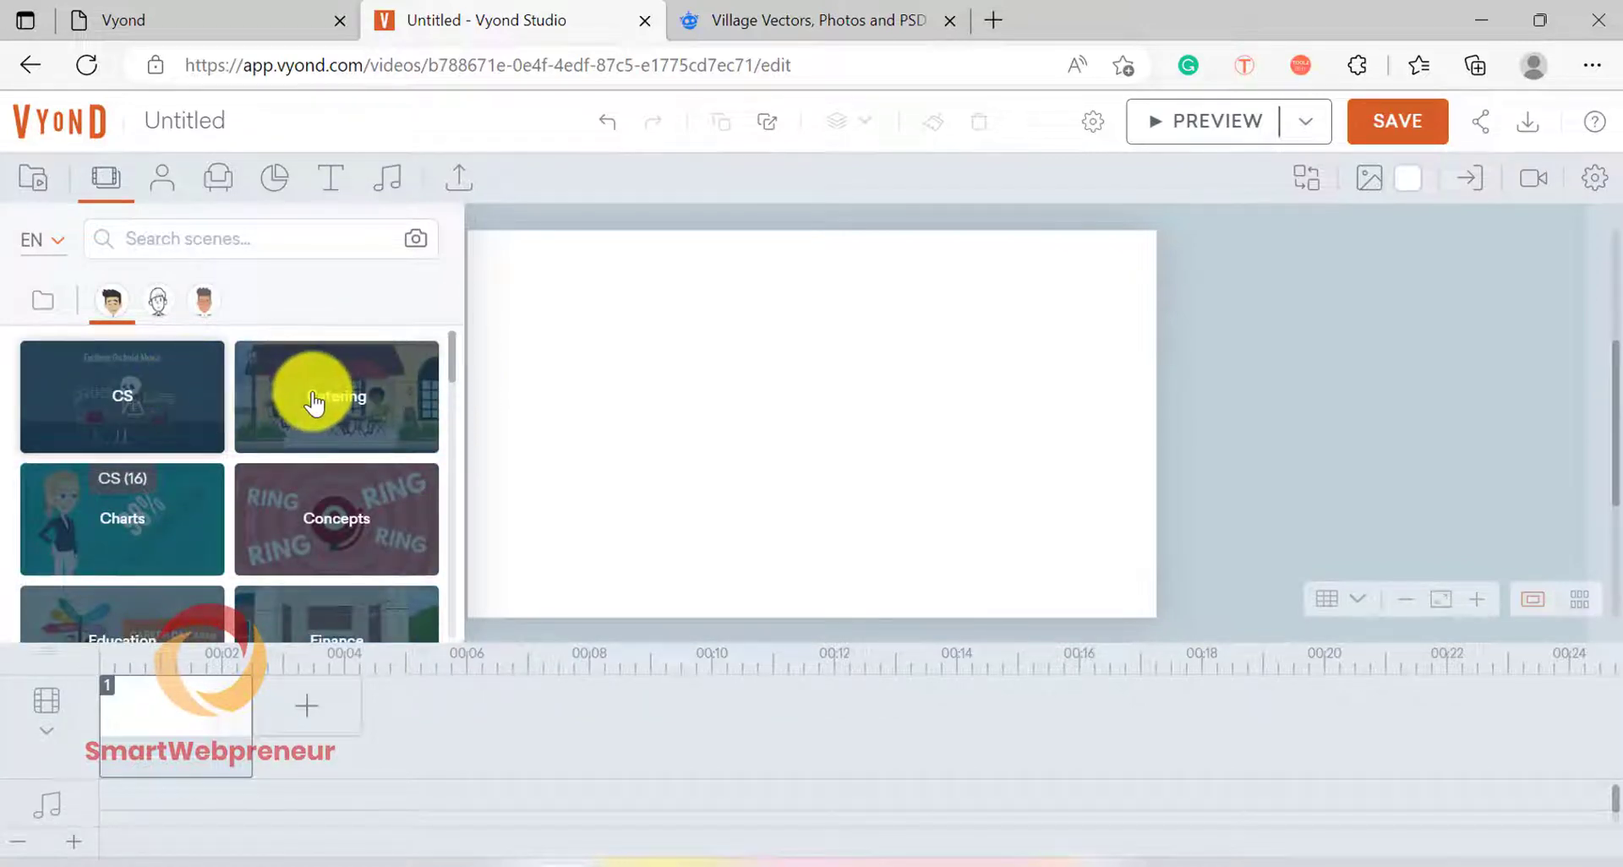
{"action": "scroll", "coordinate": [330, 423], "scroll_direction": "down", "scroll_amount": 4}
{"action": "scroll", "coordinate": [346, 465], "scroll_direction": "up", "scroll_amount": 4}
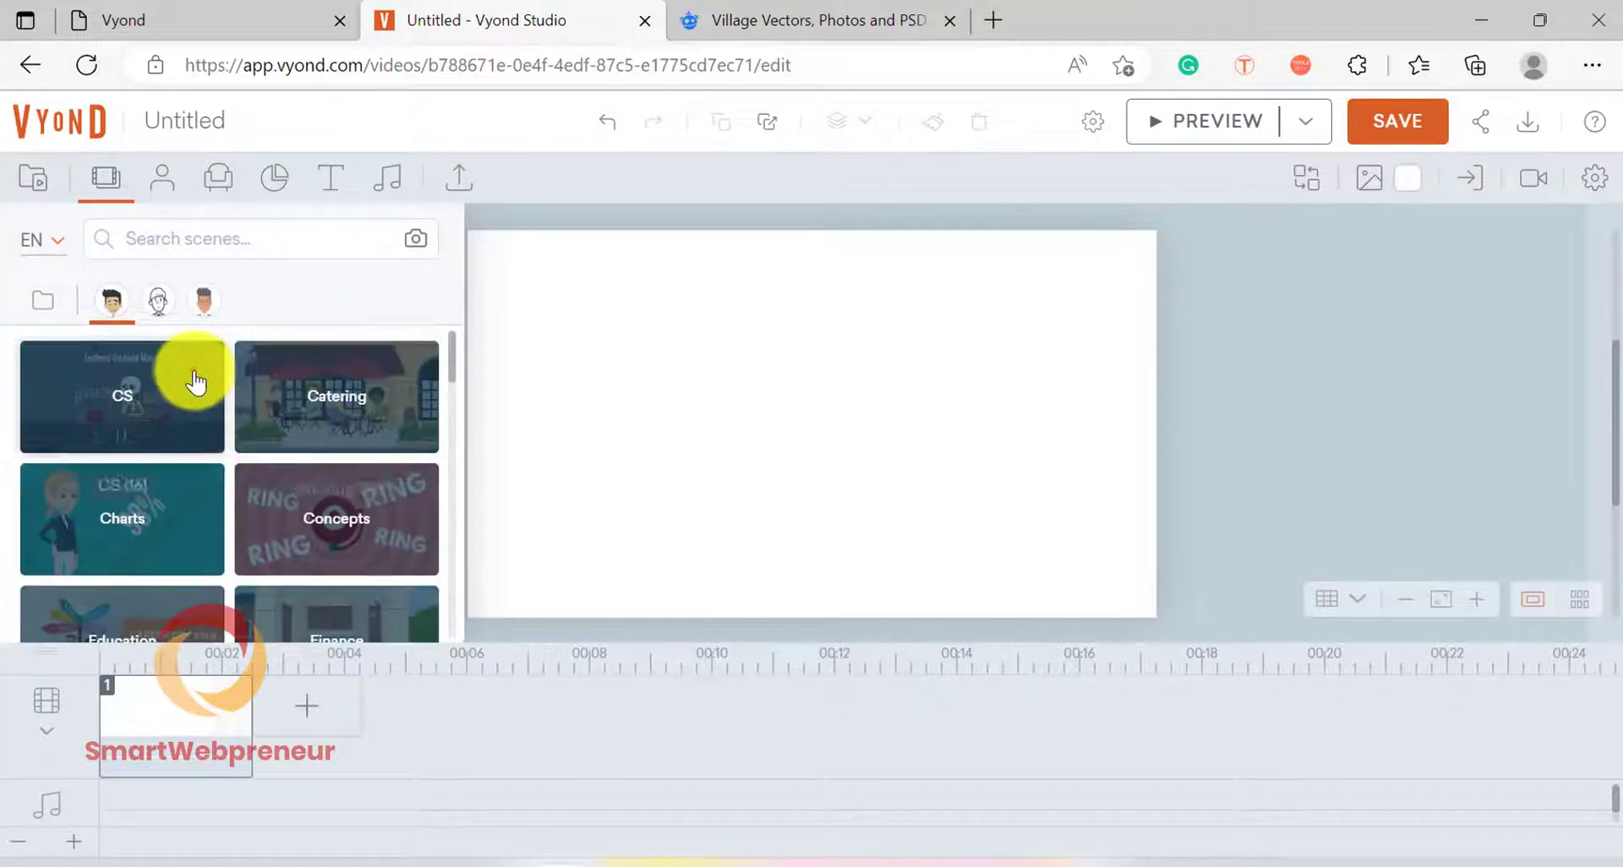
{"action": "left_click", "coordinate": [193, 381]}
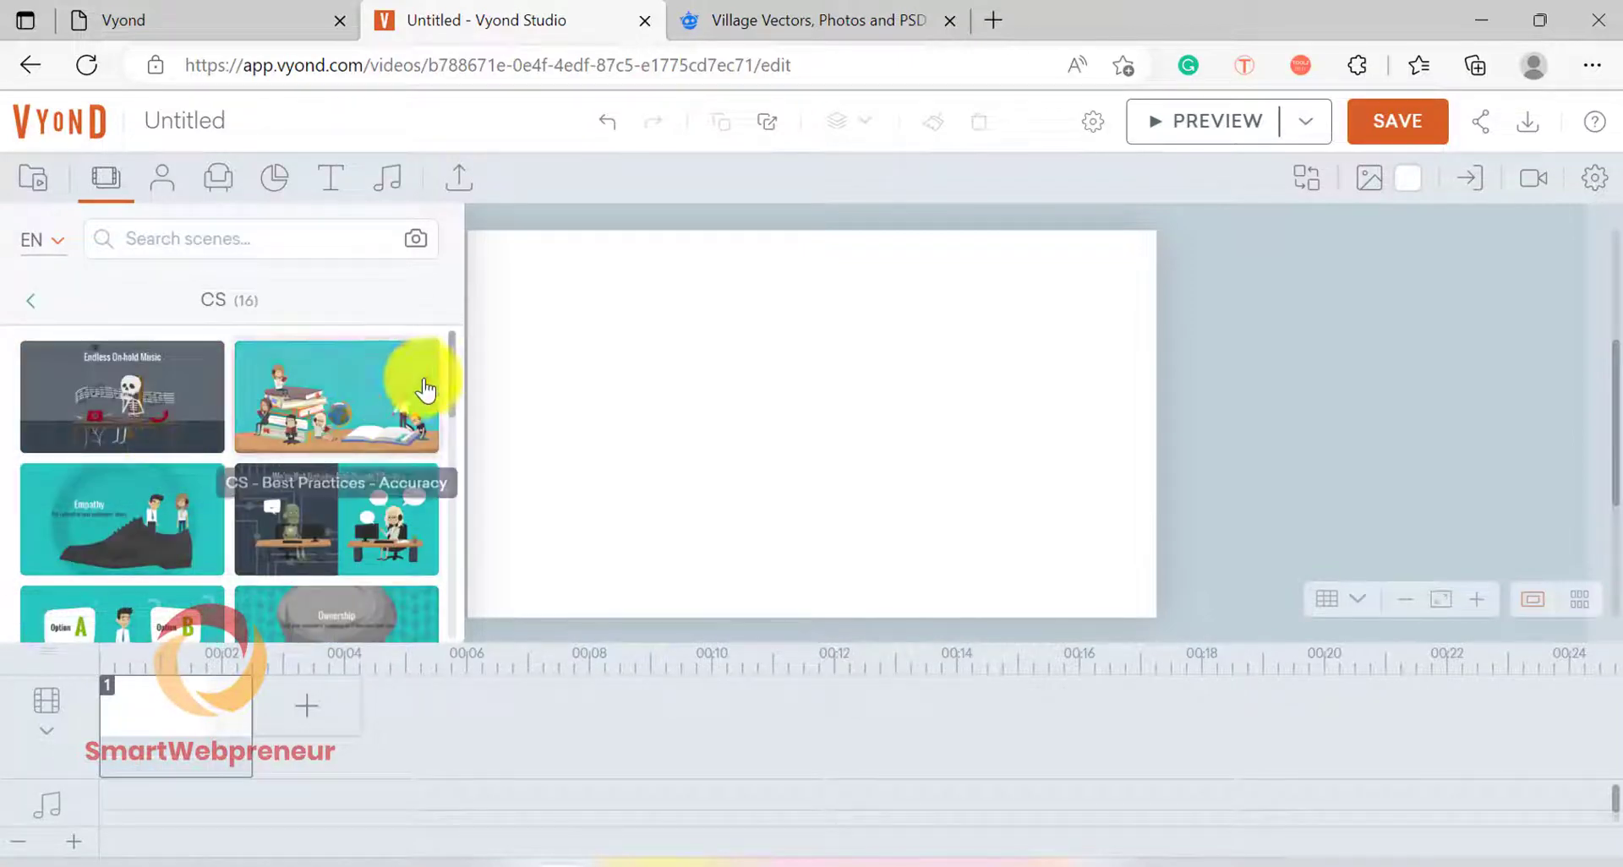
{"action": "mouse_move", "coordinate": [451, 372]}
{"action": "left_mouse_down"}
{"action": "mouse_move", "coordinate": [444, 420]}
{"action": "mouse_move", "coordinate": [445, 348]}
{"action": "left_mouse_up"}
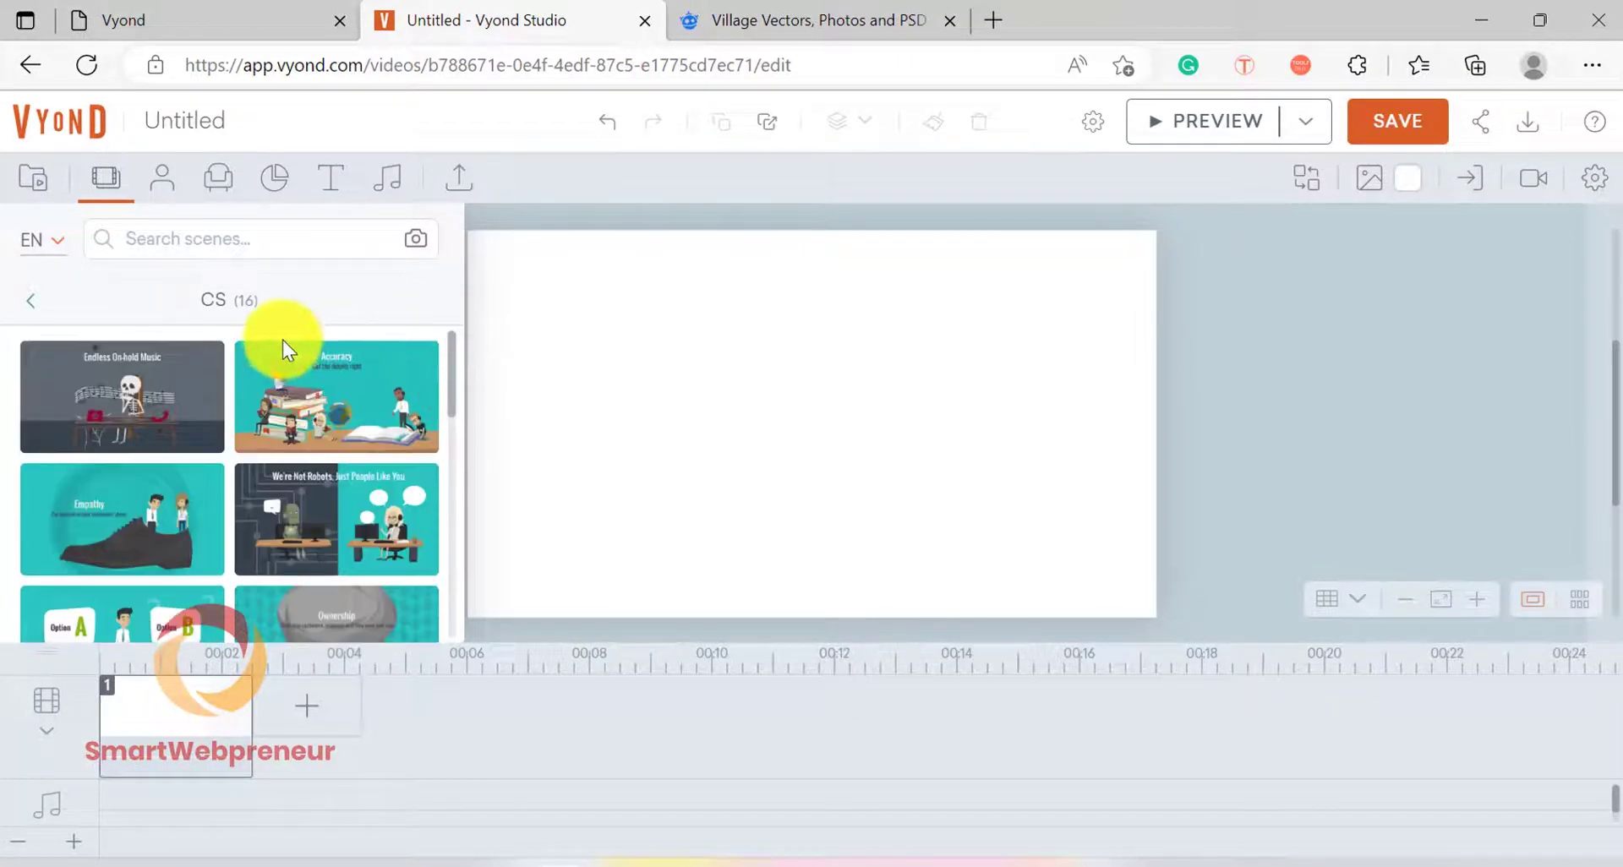
{"action": "left_click", "coordinate": [34, 308]}
{"action": "scroll", "coordinate": [296, 481], "scroll_direction": "down", "scroll_amount": 3}
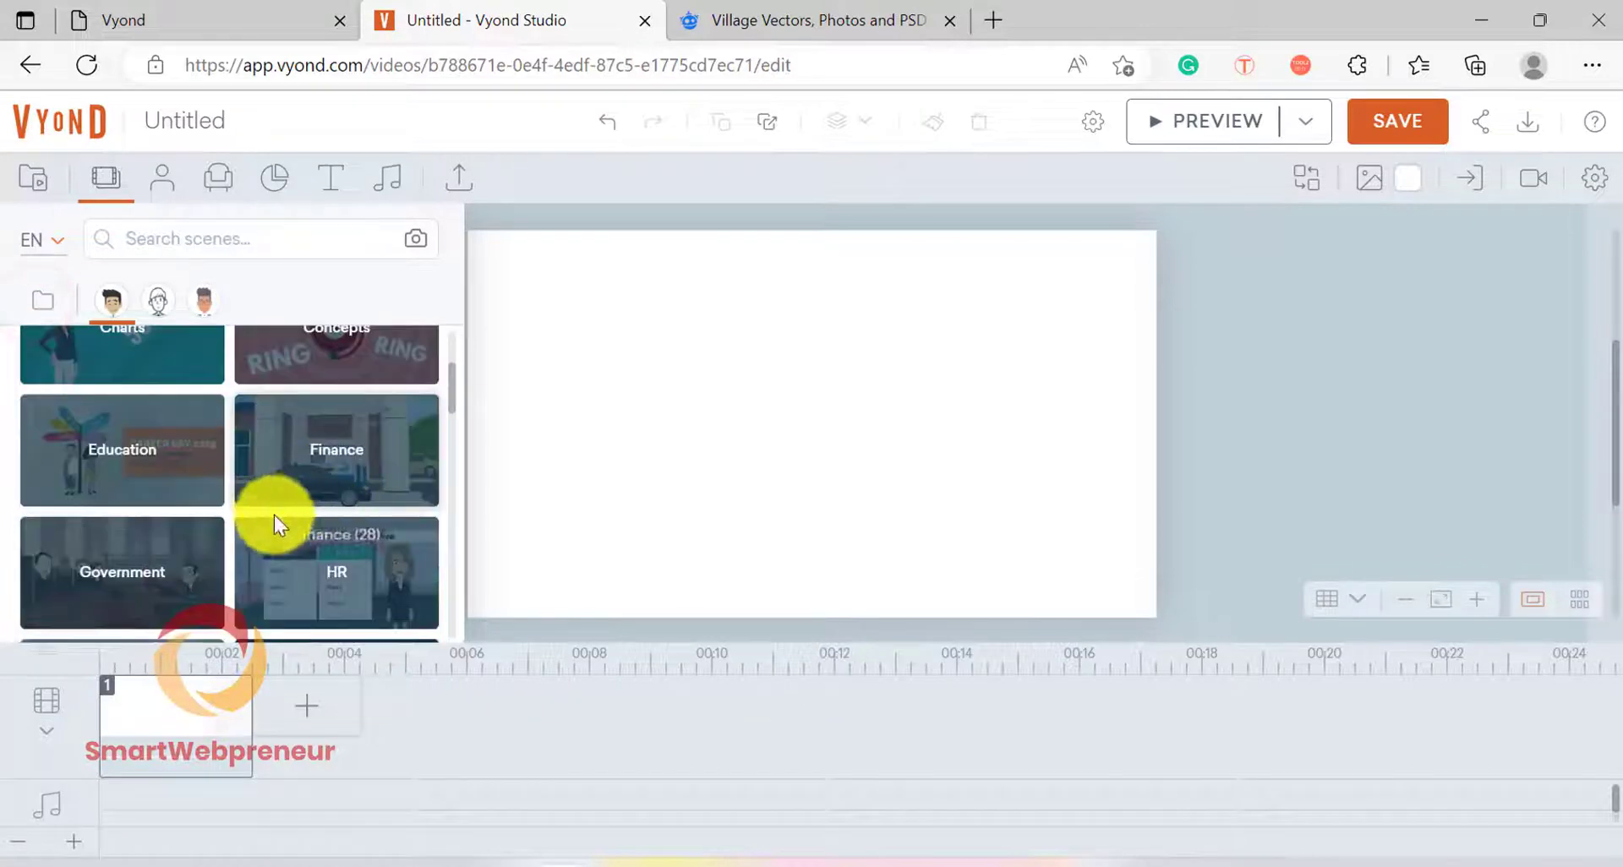
{"action": "left_click", "coordinate": [106, 178]}
Step: Add the uploaded pine forest image with mountains to the scene and enlarge it to cover the whole frame
{"action": "left_click", "coordinate": [465, 179]}
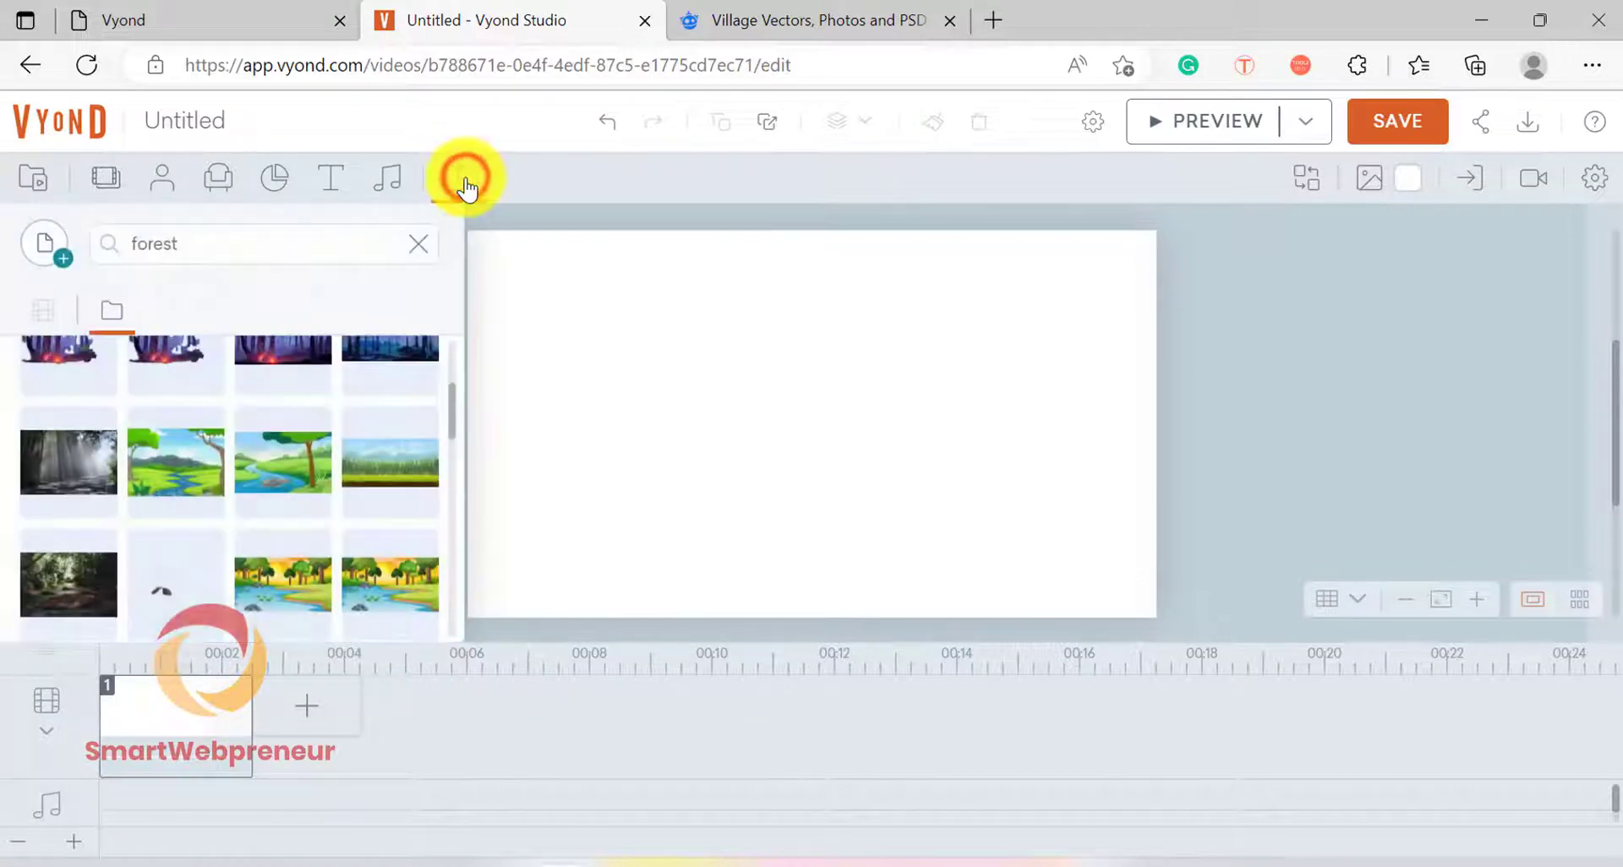
{"action": "left_click", "coordinate": [387, 464]}
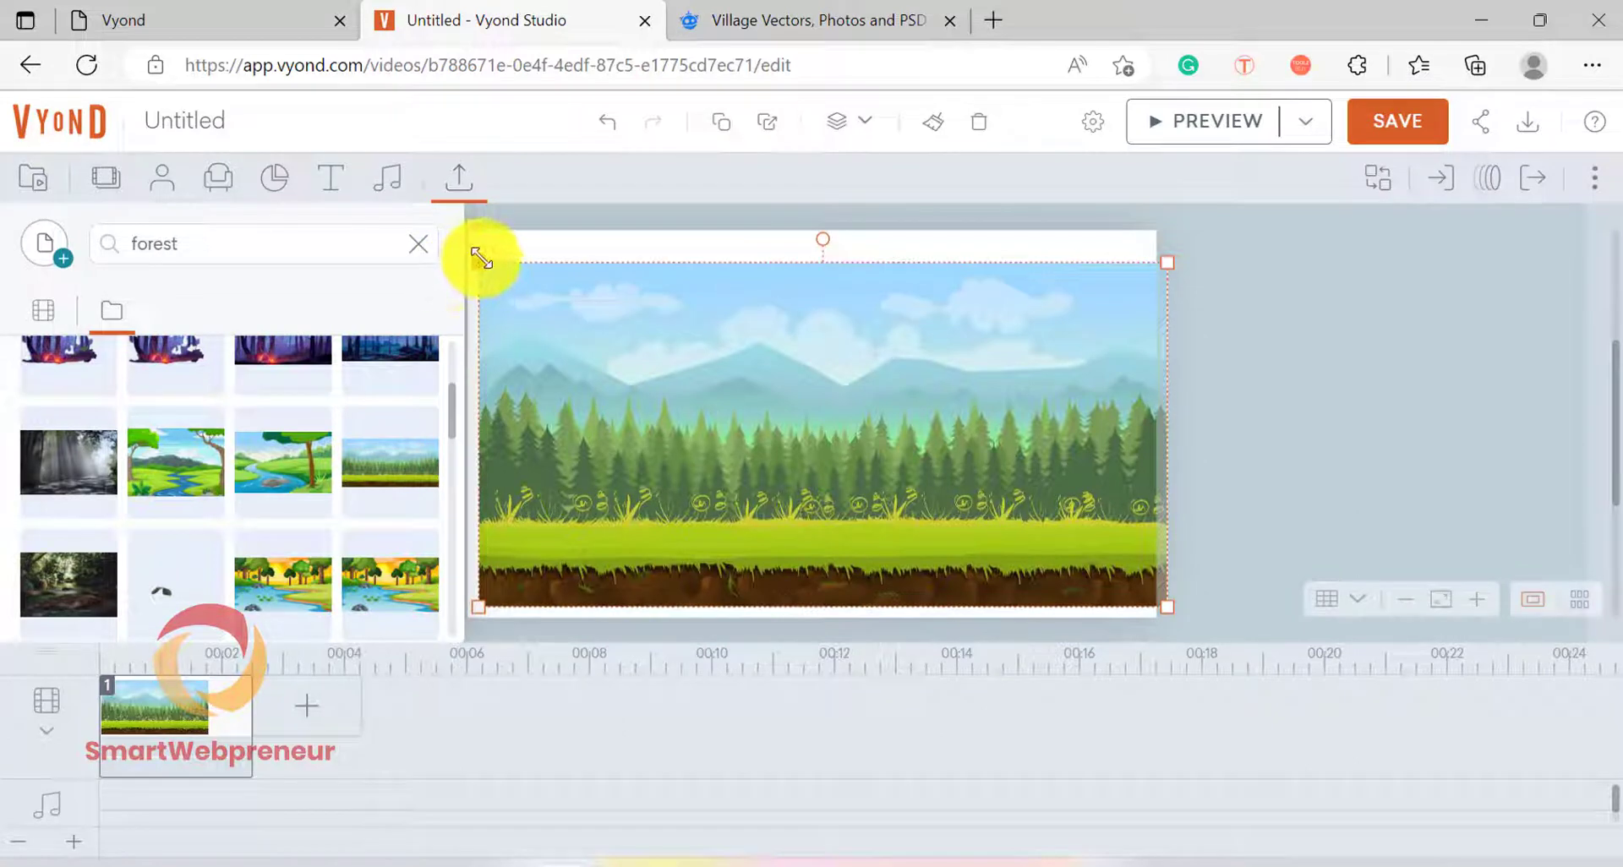
{"action": "left_click_drag", "start_coordinate": [480, 256], "coordinate": [429, 177]}
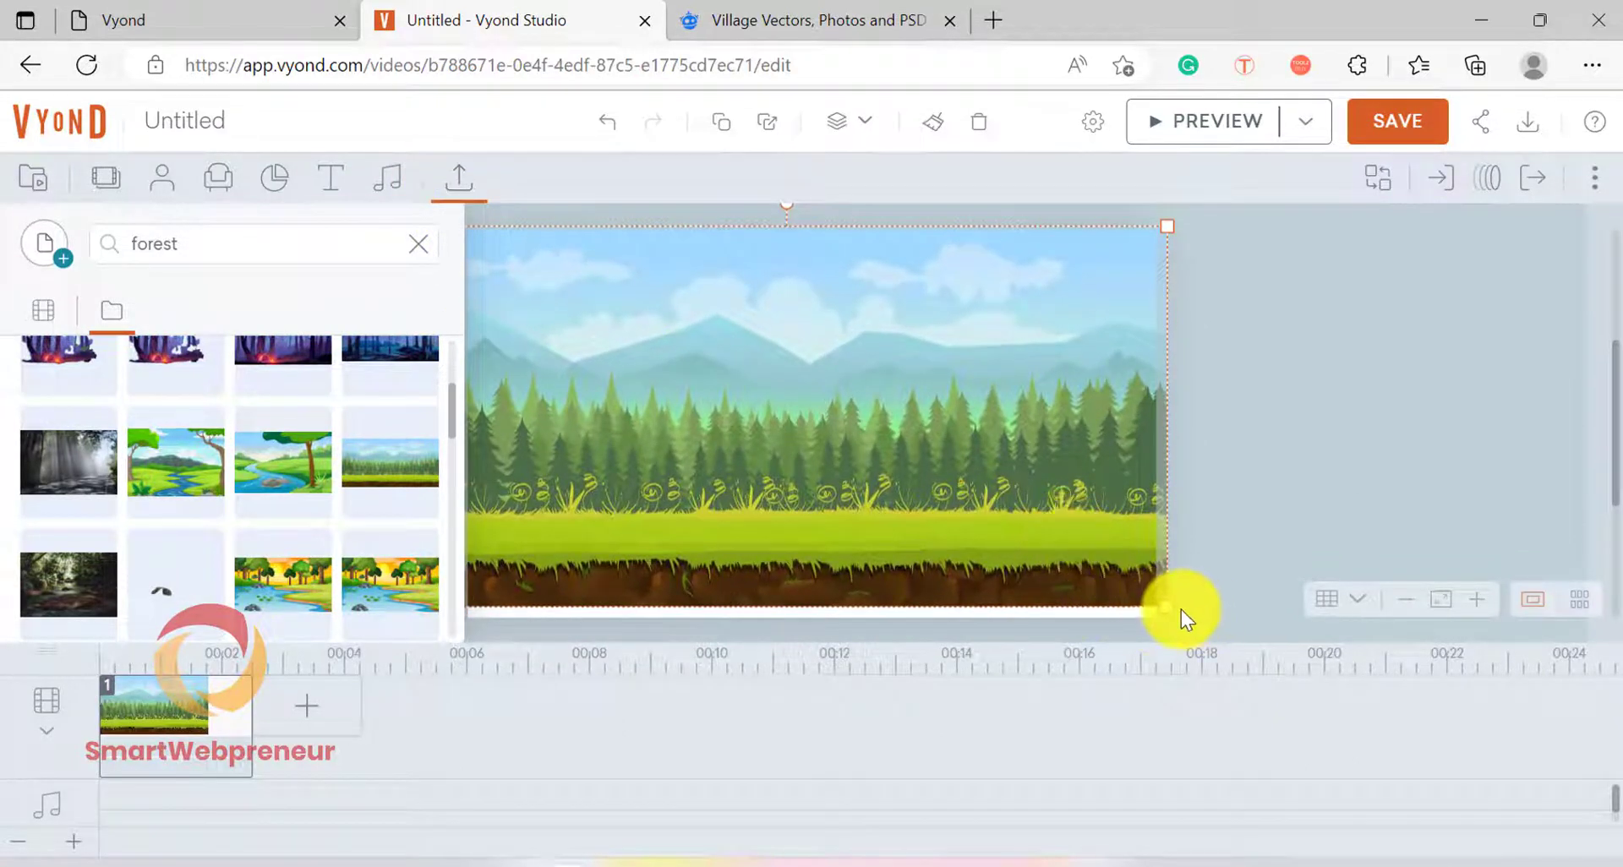
{"action": "left_click_drag", "start_coordinate": [1168, 607], "coordinate": [1202, 624]}
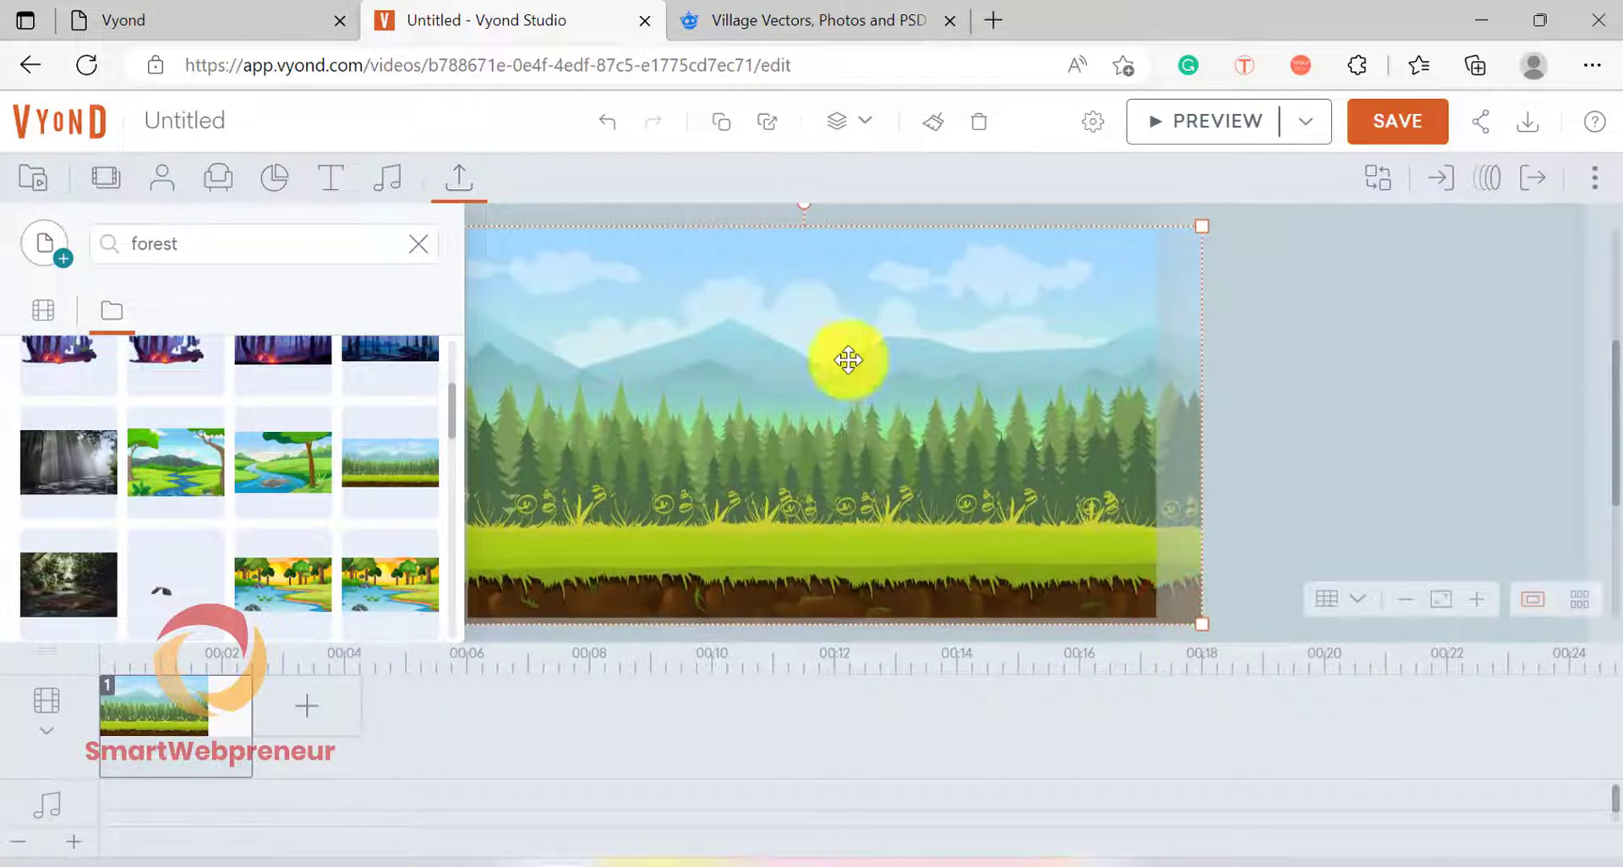
Step: Deselect the background image and look through the character library's styles, the Casual category and the saved custom characters
{"action": "left_click", "coordinate": [467, 176]}
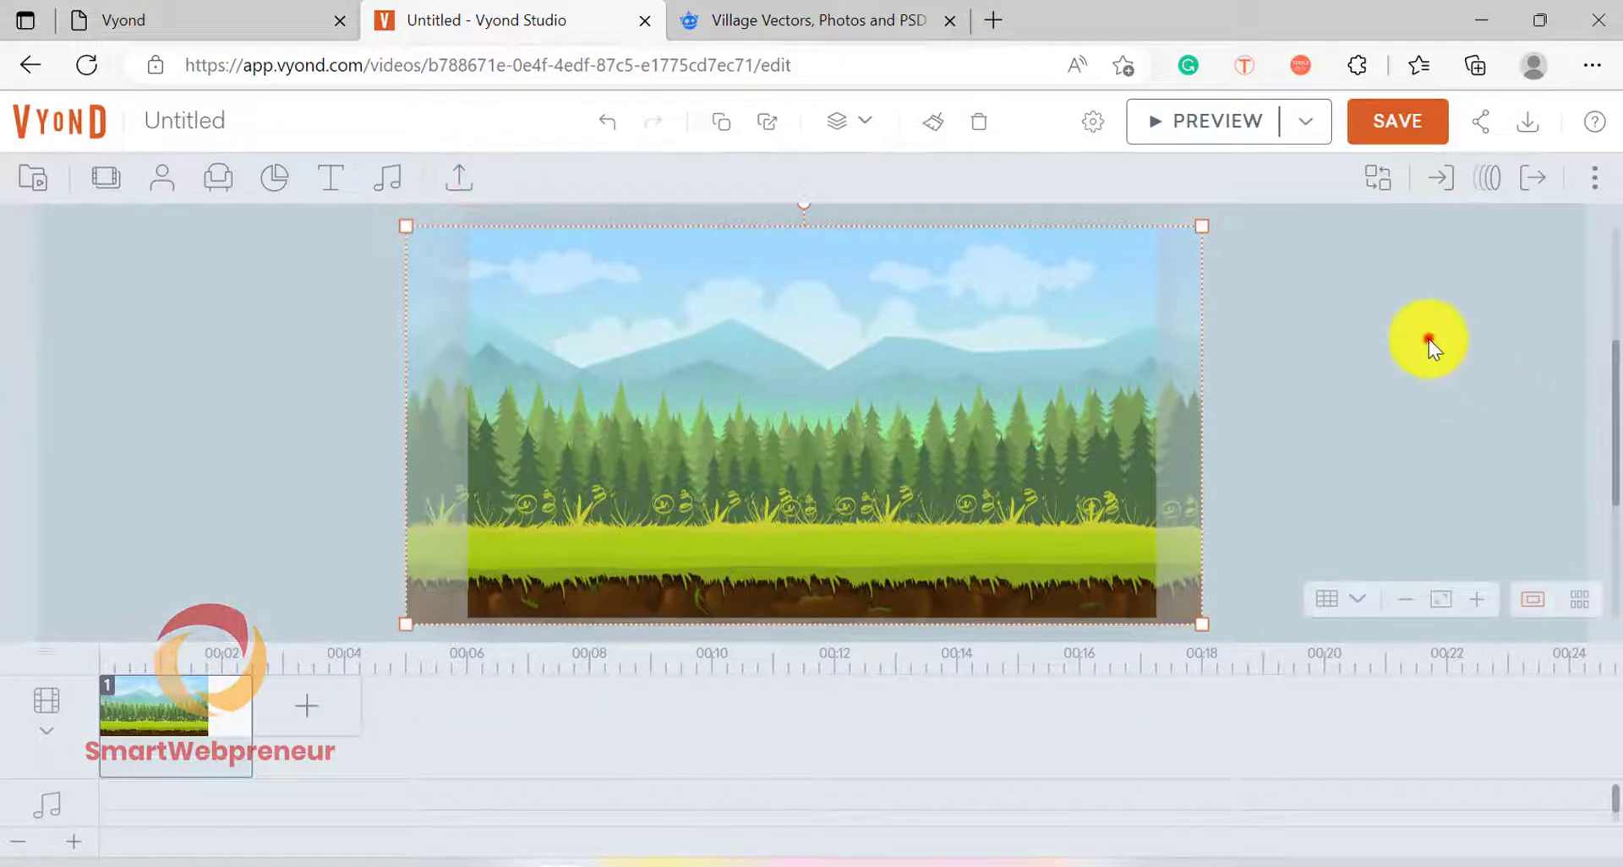
{"action": "left_click", "coordinate": [1429, 341]}
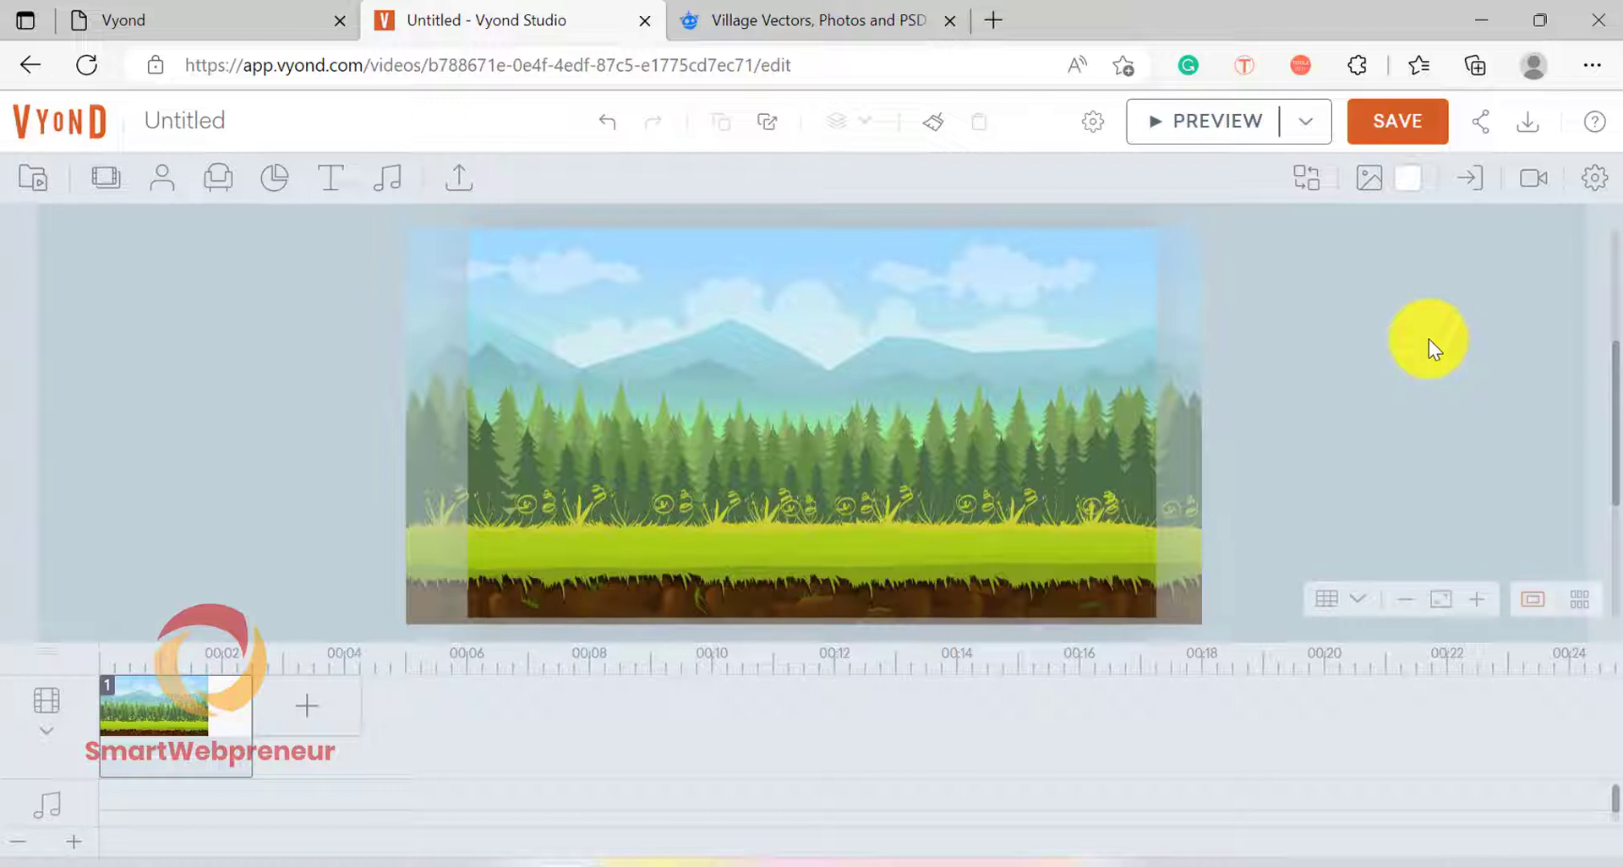
{"action": "left_click", "coordinate": [162, 179]}
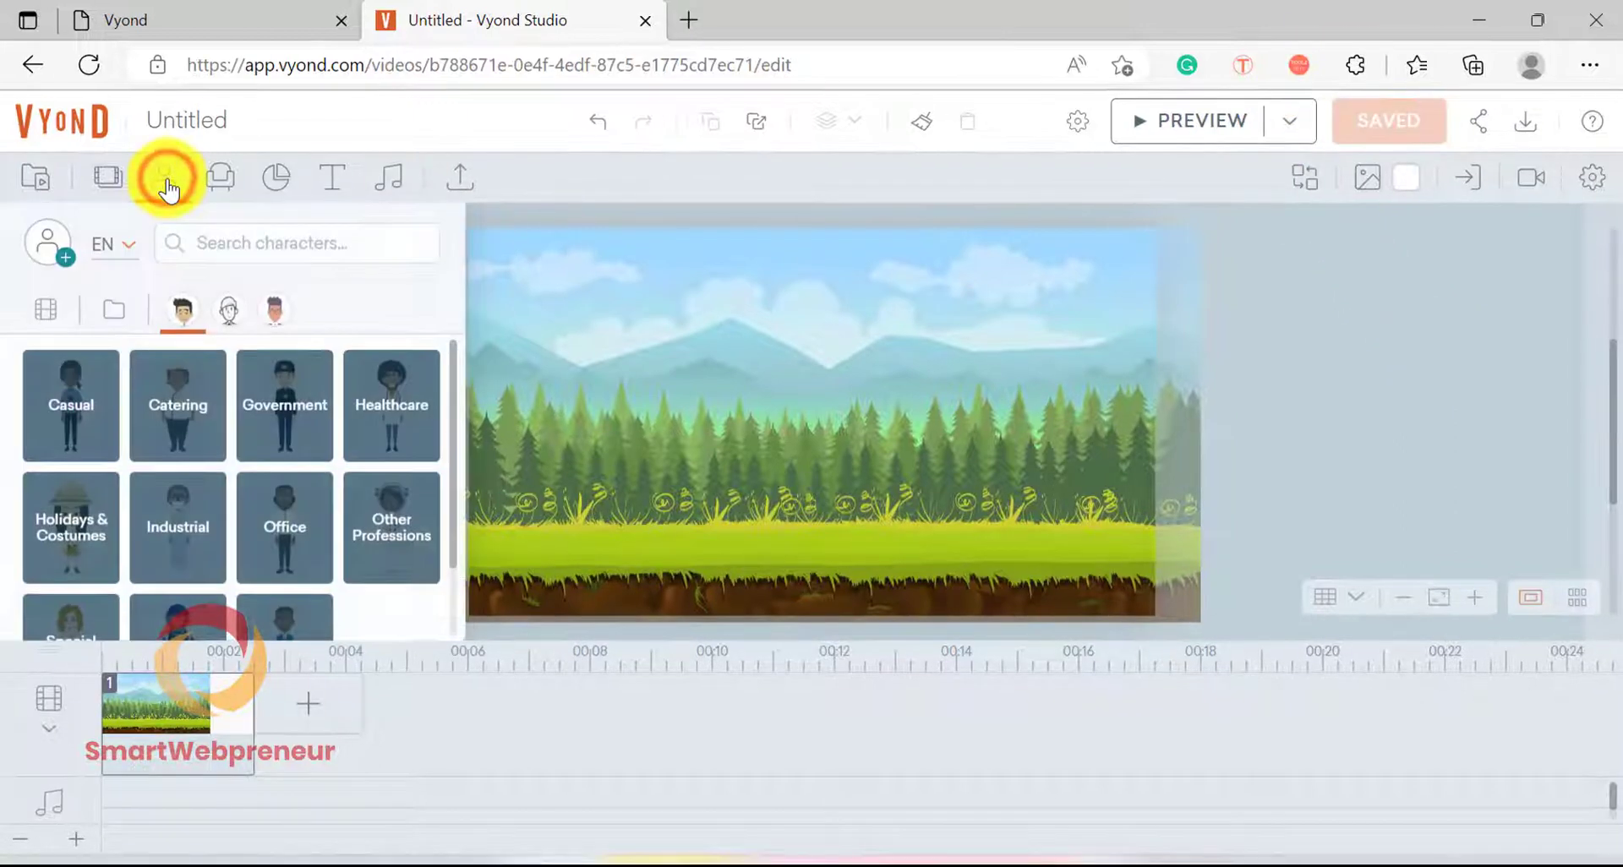
{"action": "left_click", "coordinate": [74, 412]}
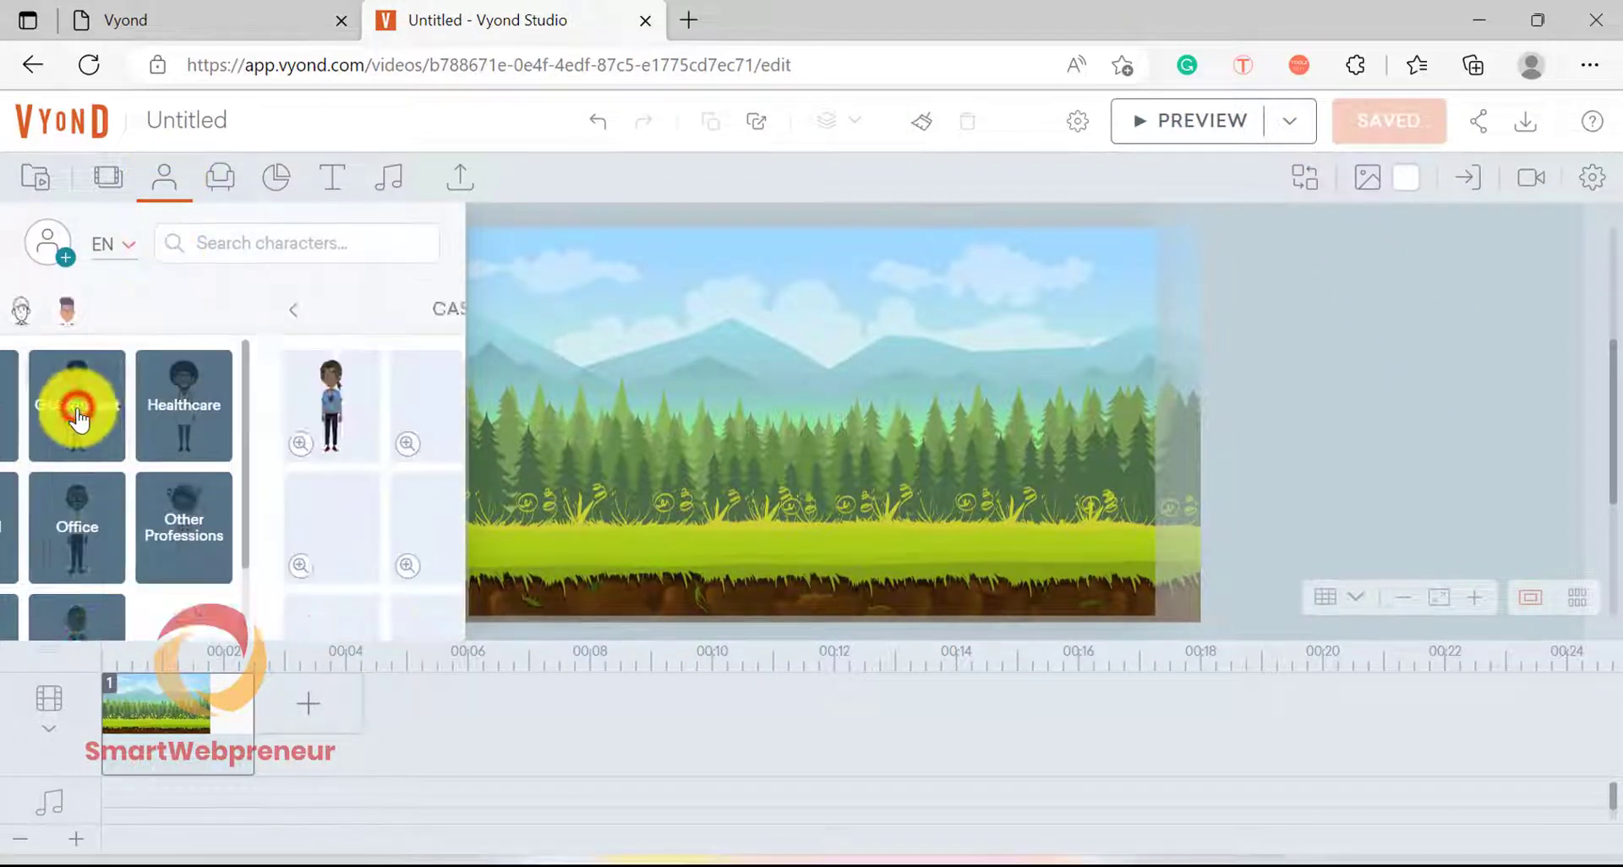
{"action": "left_click", "coordinate": [32, 317]}
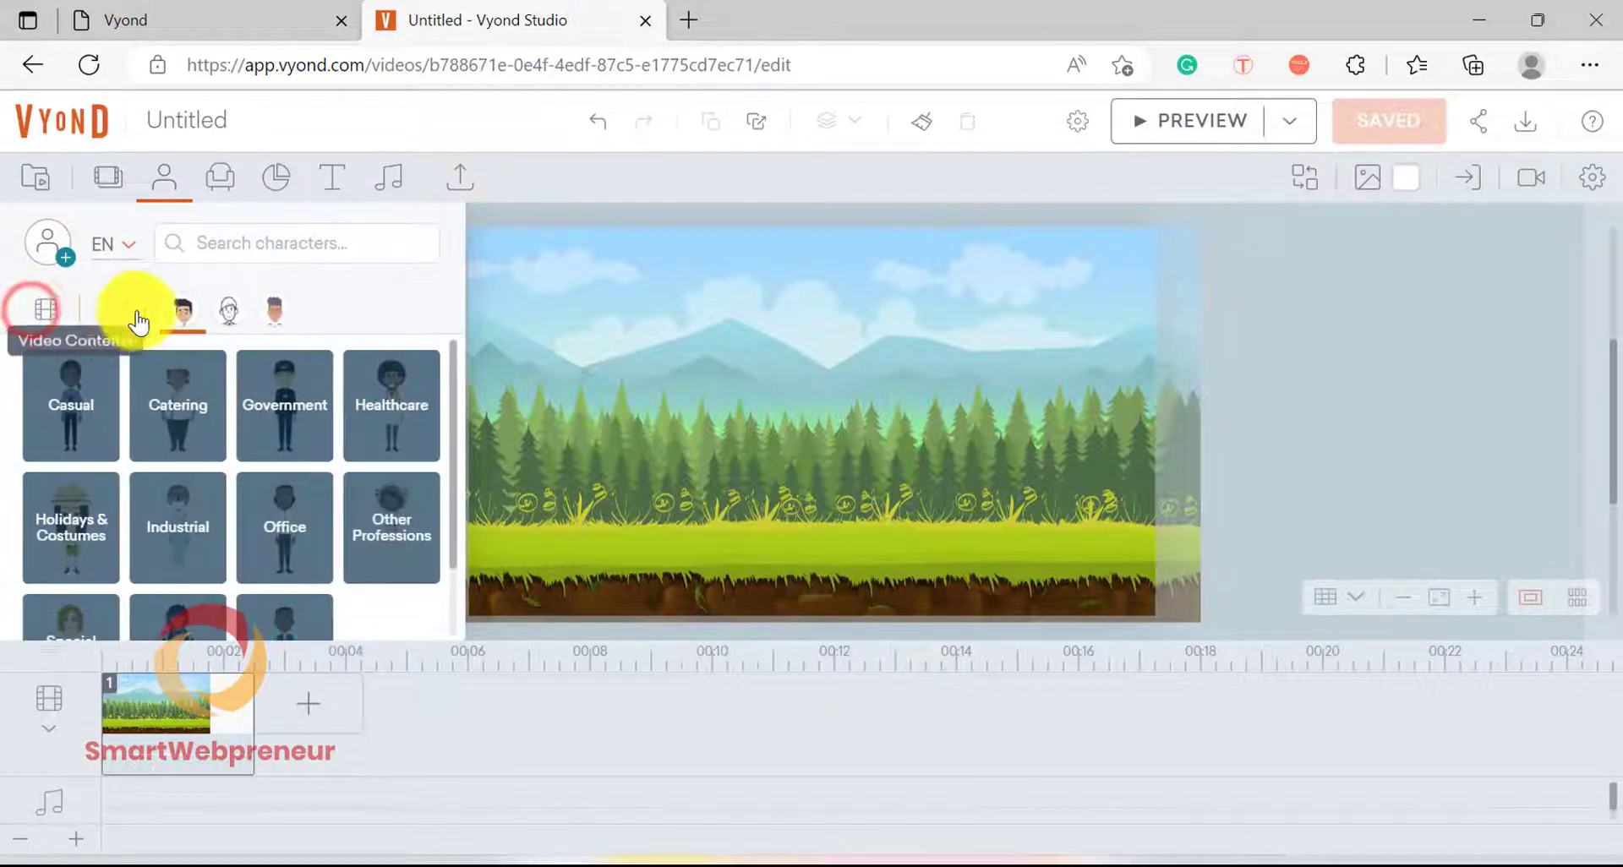
{"action": "left_click", "coordinate": [277, 320]}
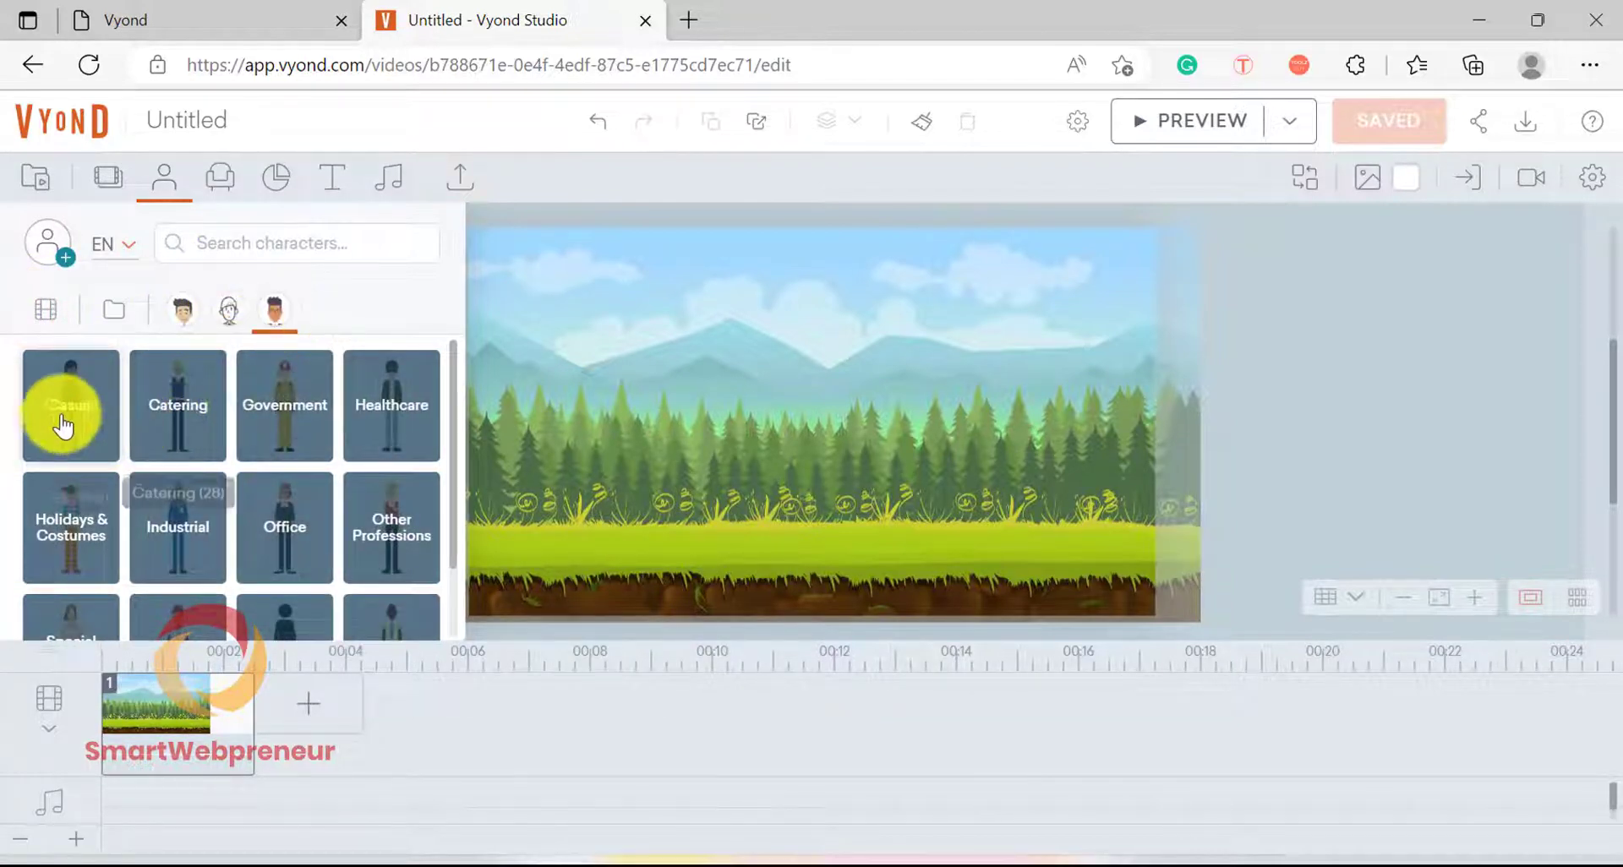
{"action": "left_click", "coordinate": [113, 311]}
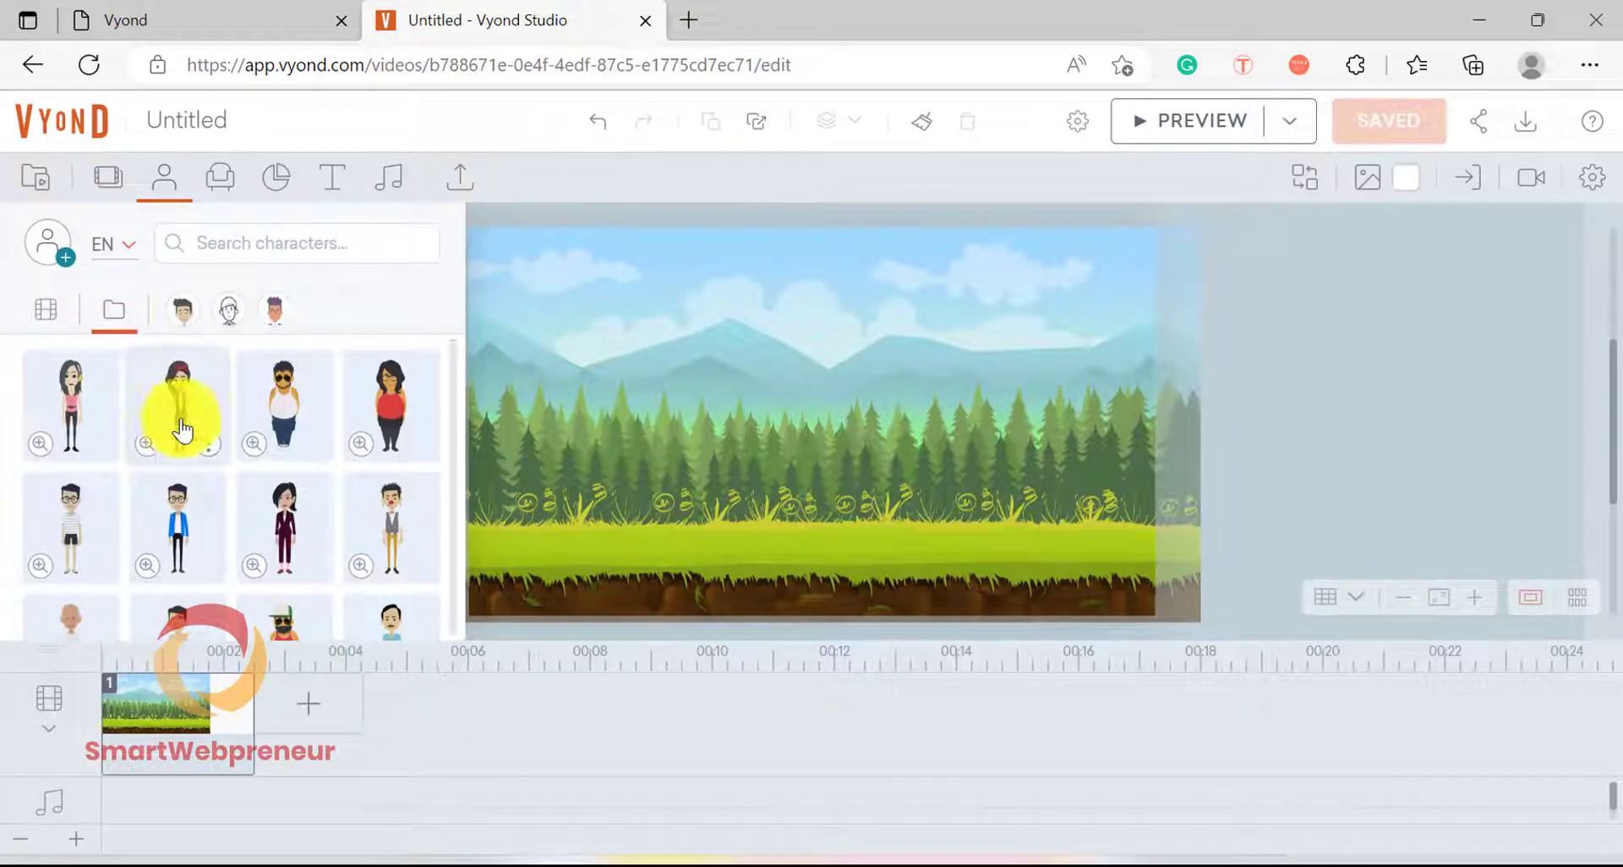
{"action": "scroll", "coordinate": [360, 469], "scroll_direction": "down", "scroll_amount": 2}
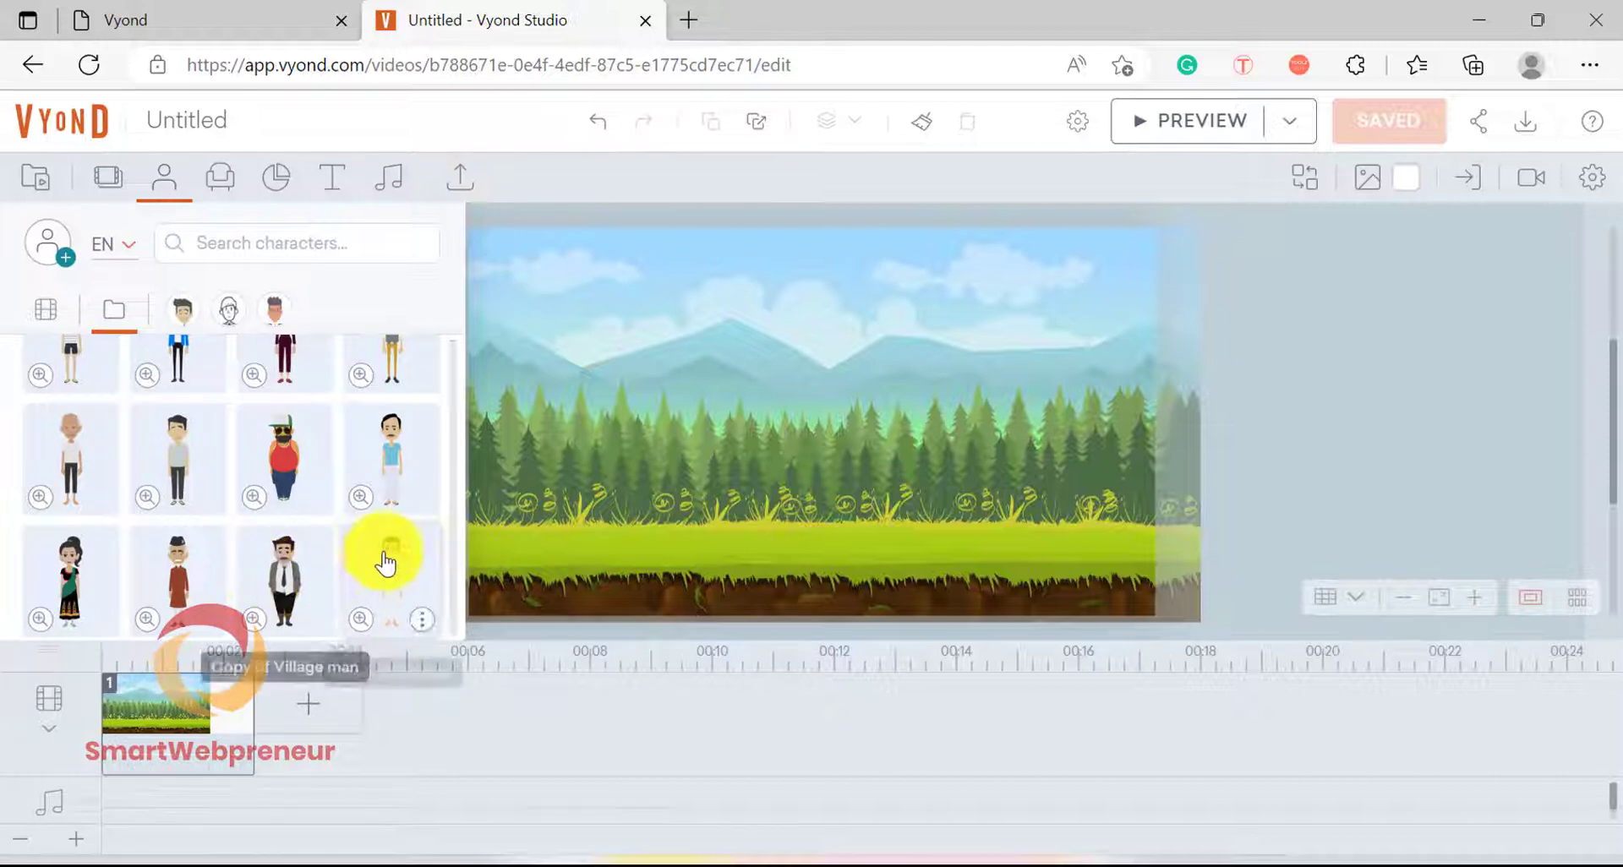
{"action": "scroll", "coordinate": [355, 516], "scroll_direction": "down", "scroll_amount": 2}
{"action": "scroll", "coordinate": [262, 503], "scroll_direction": "down", "scroll_amount": 2}
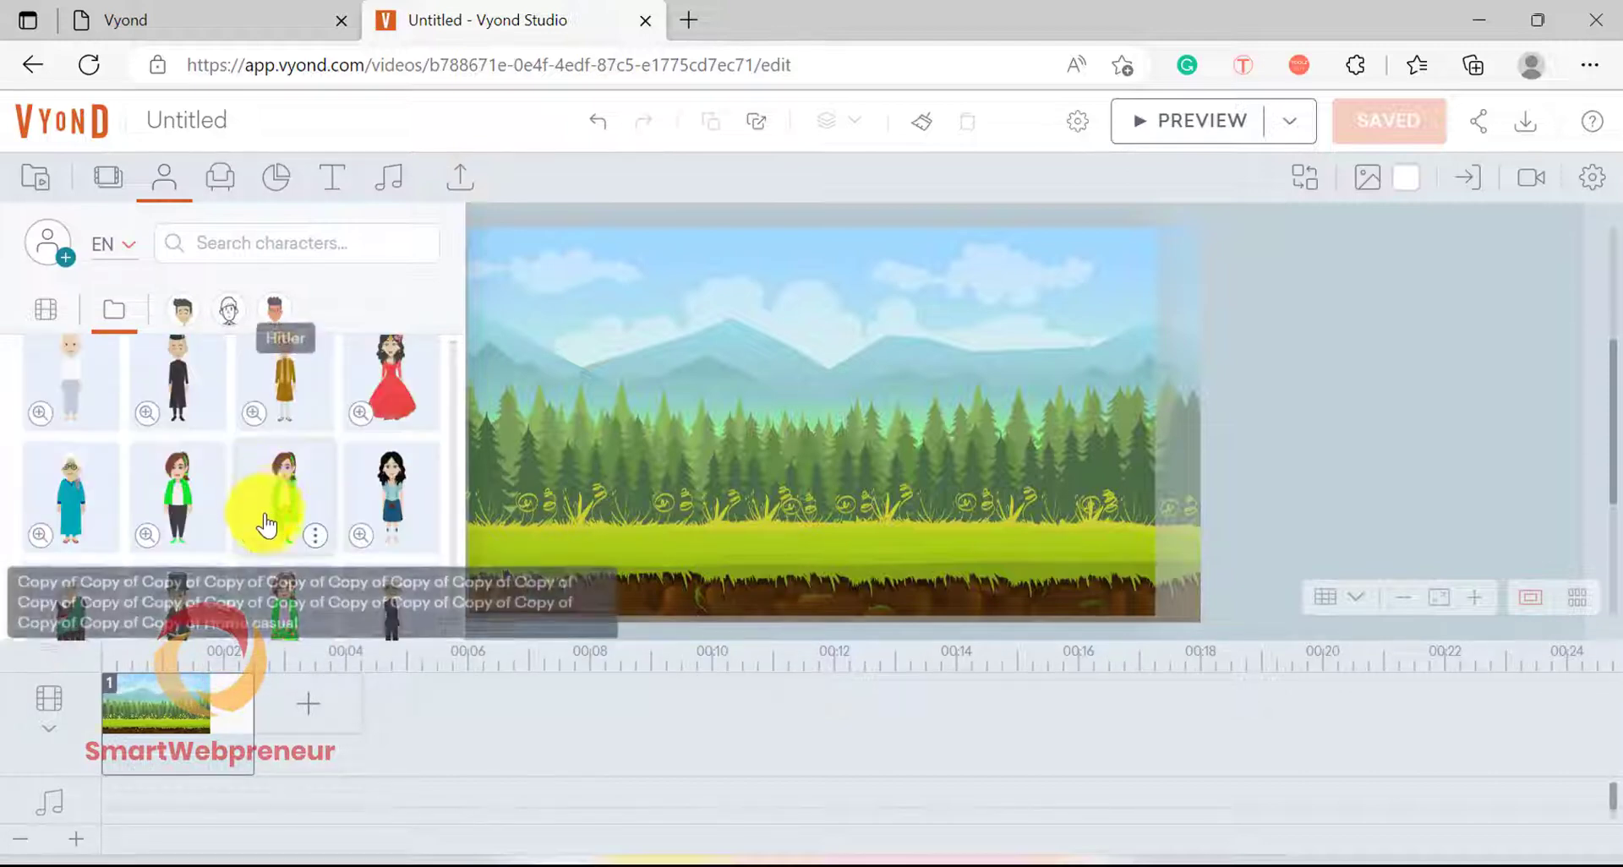
Step: Save the video and create a new Business Friendly character with the male body type and the heavier, third build
{"action": "left_click", "coordinate": [48, 253]}
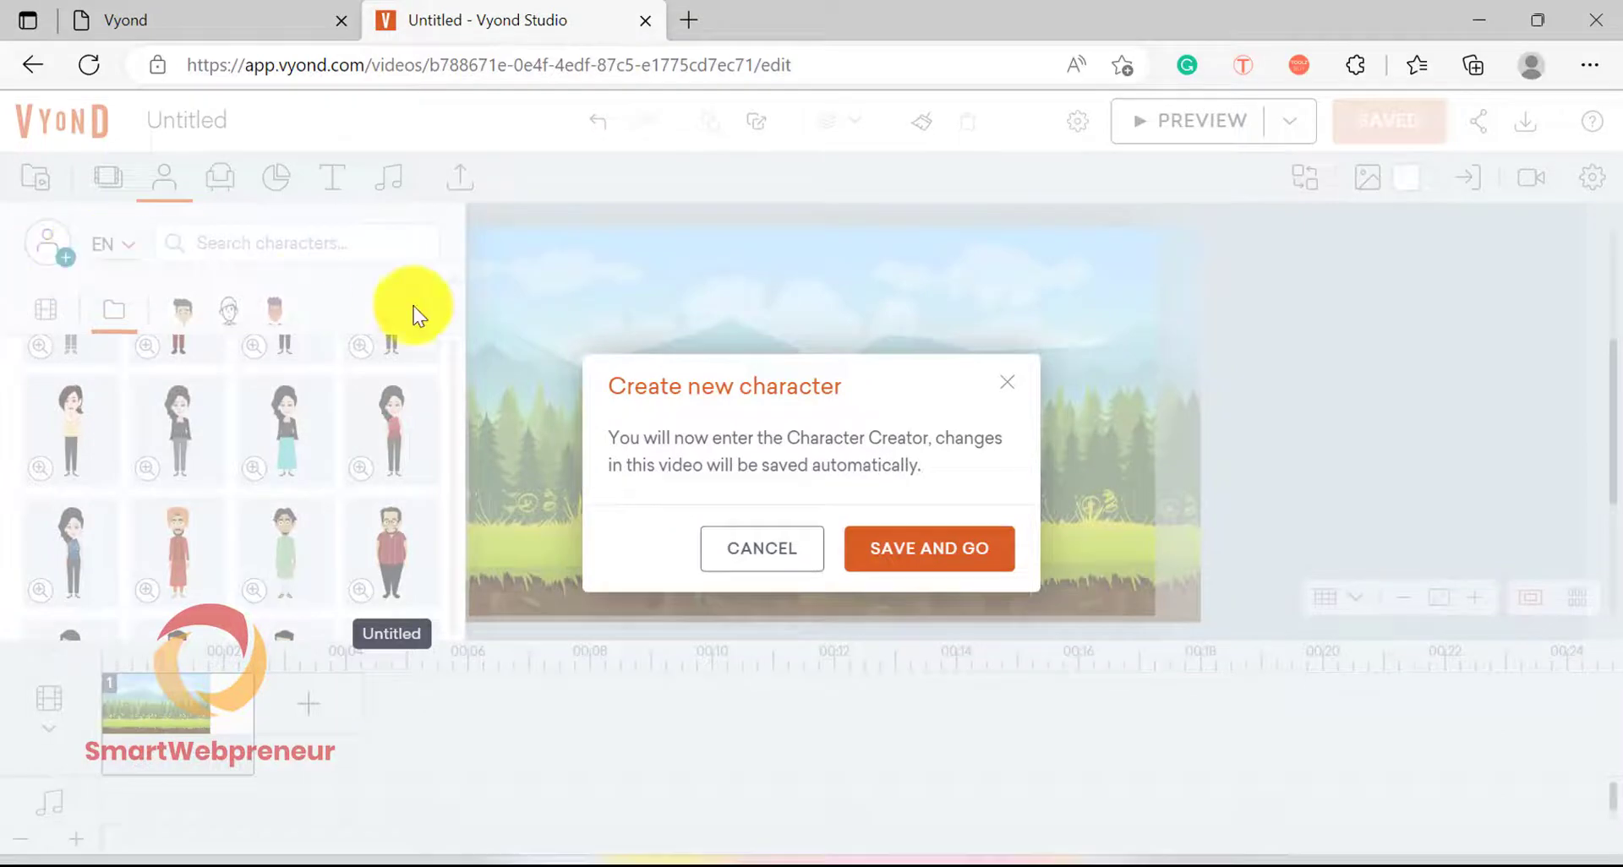
{"action": "left_click", "coordinate": [929, 550]}
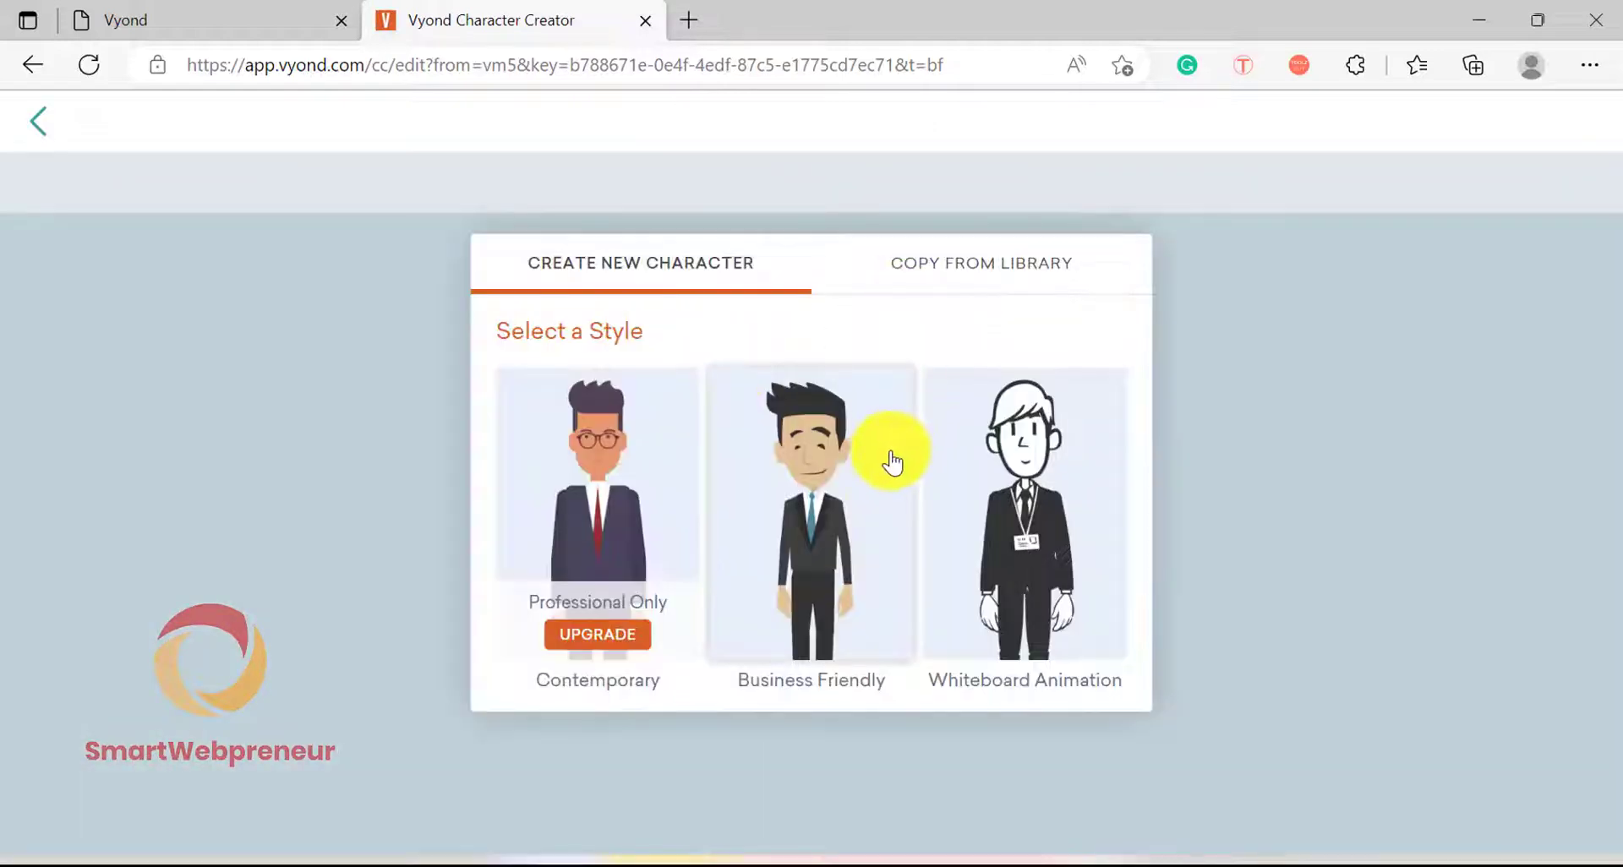
{"action": "left_click", "coordinate": [866, 521]}
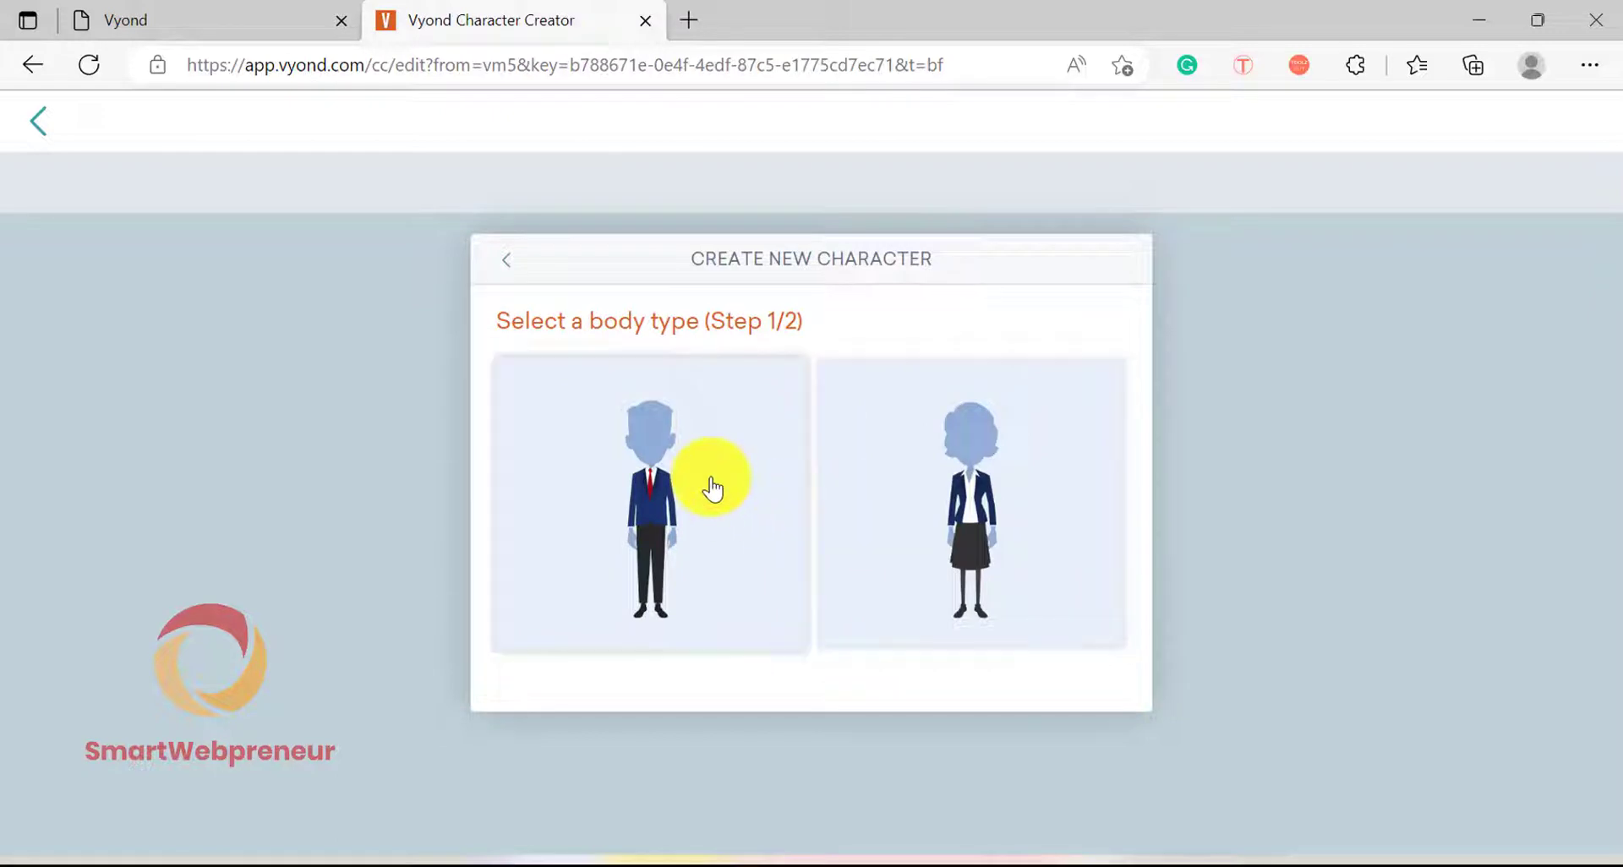
{"action": "left_click", "coordinate": [711, 486]}
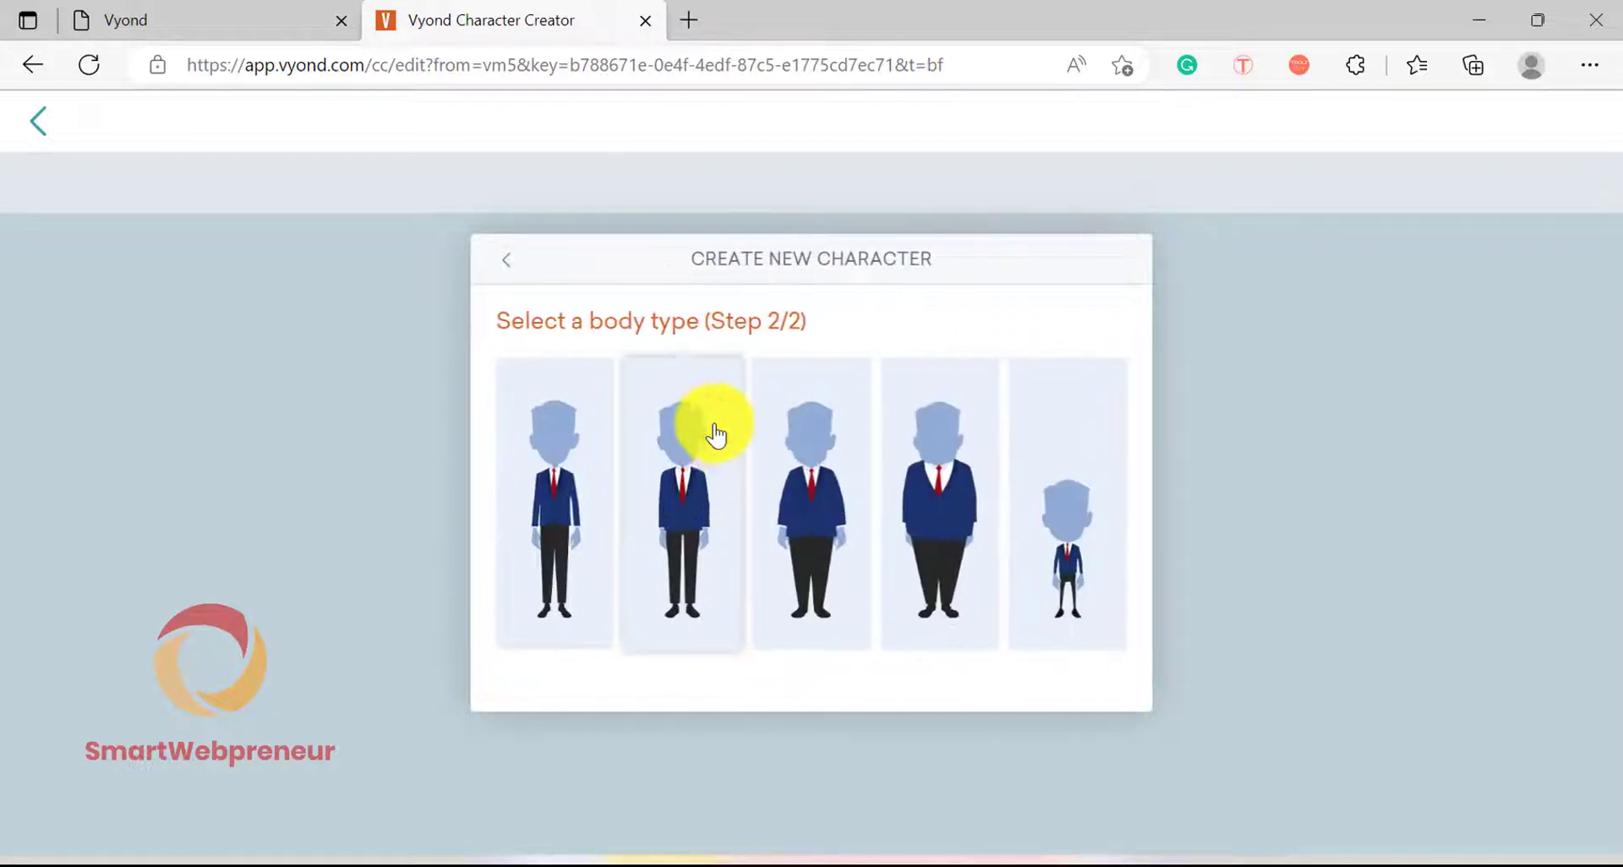
{"action": "left_click", "coordinate": [810, 506]}
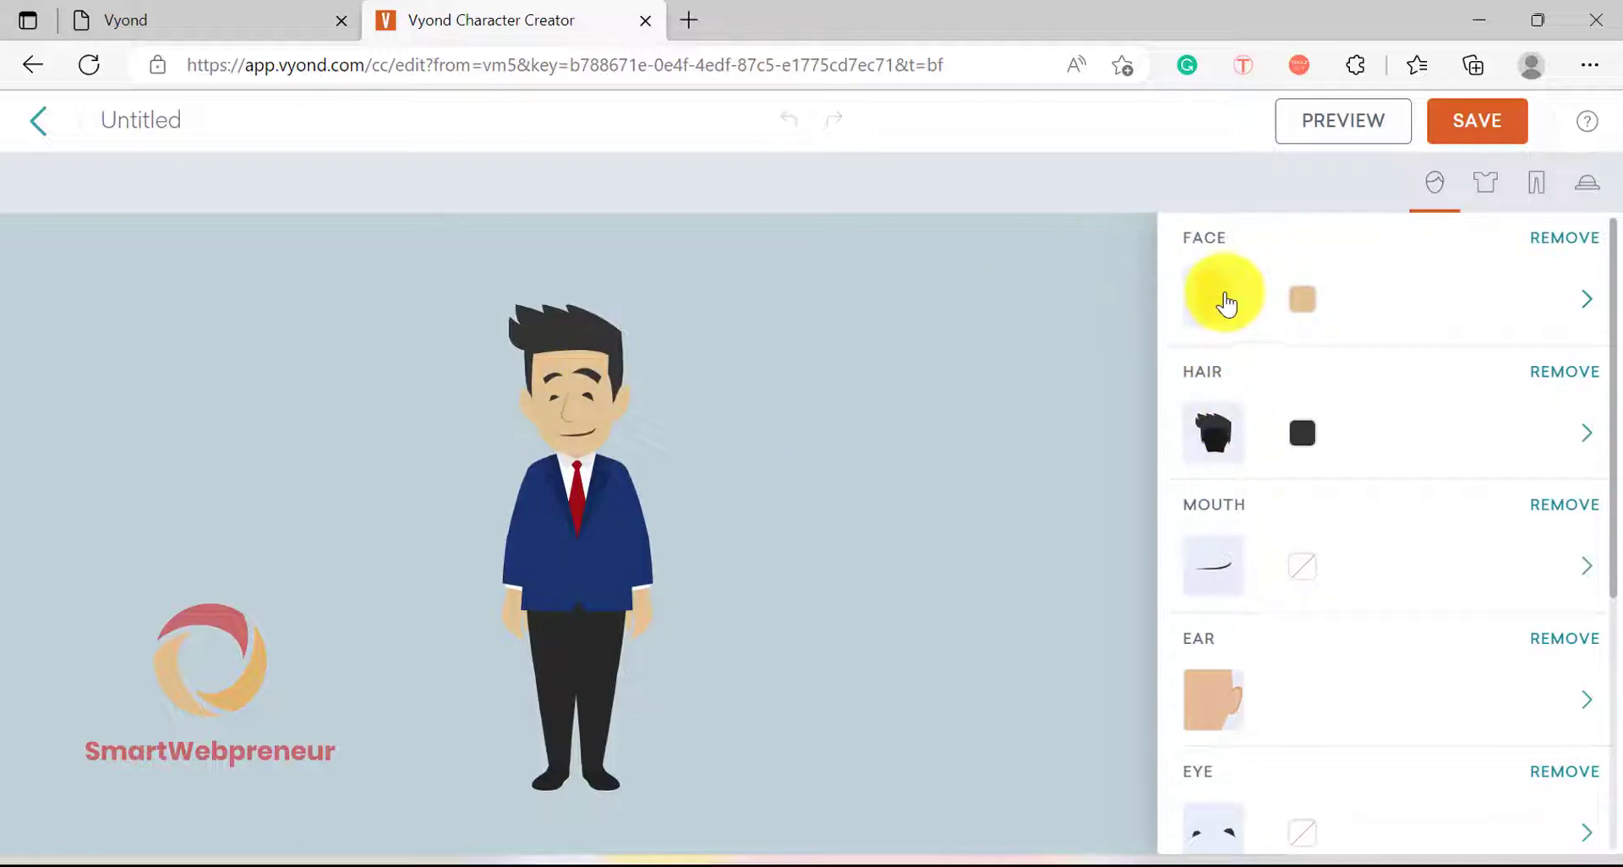
Step: View the face shapes, try several hairstyles and give the character the chin-length reddish-brown style with outward-flicked ends
{"action": "left_click", "coordinate": [1225, 296]}
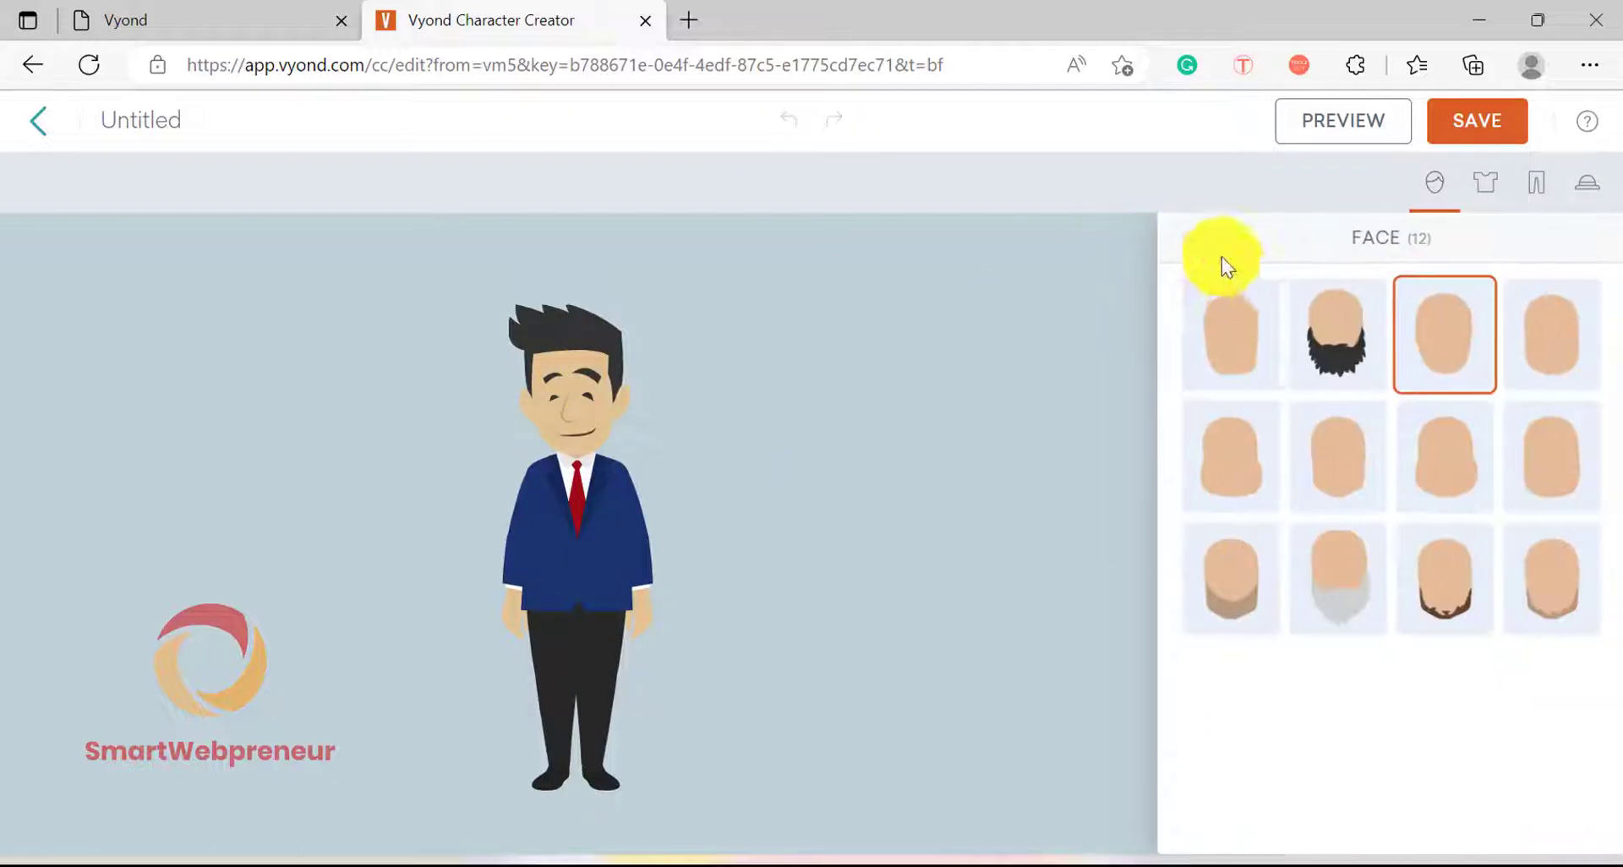
{"action": "left_click", "coordinate": [1193, 241]}
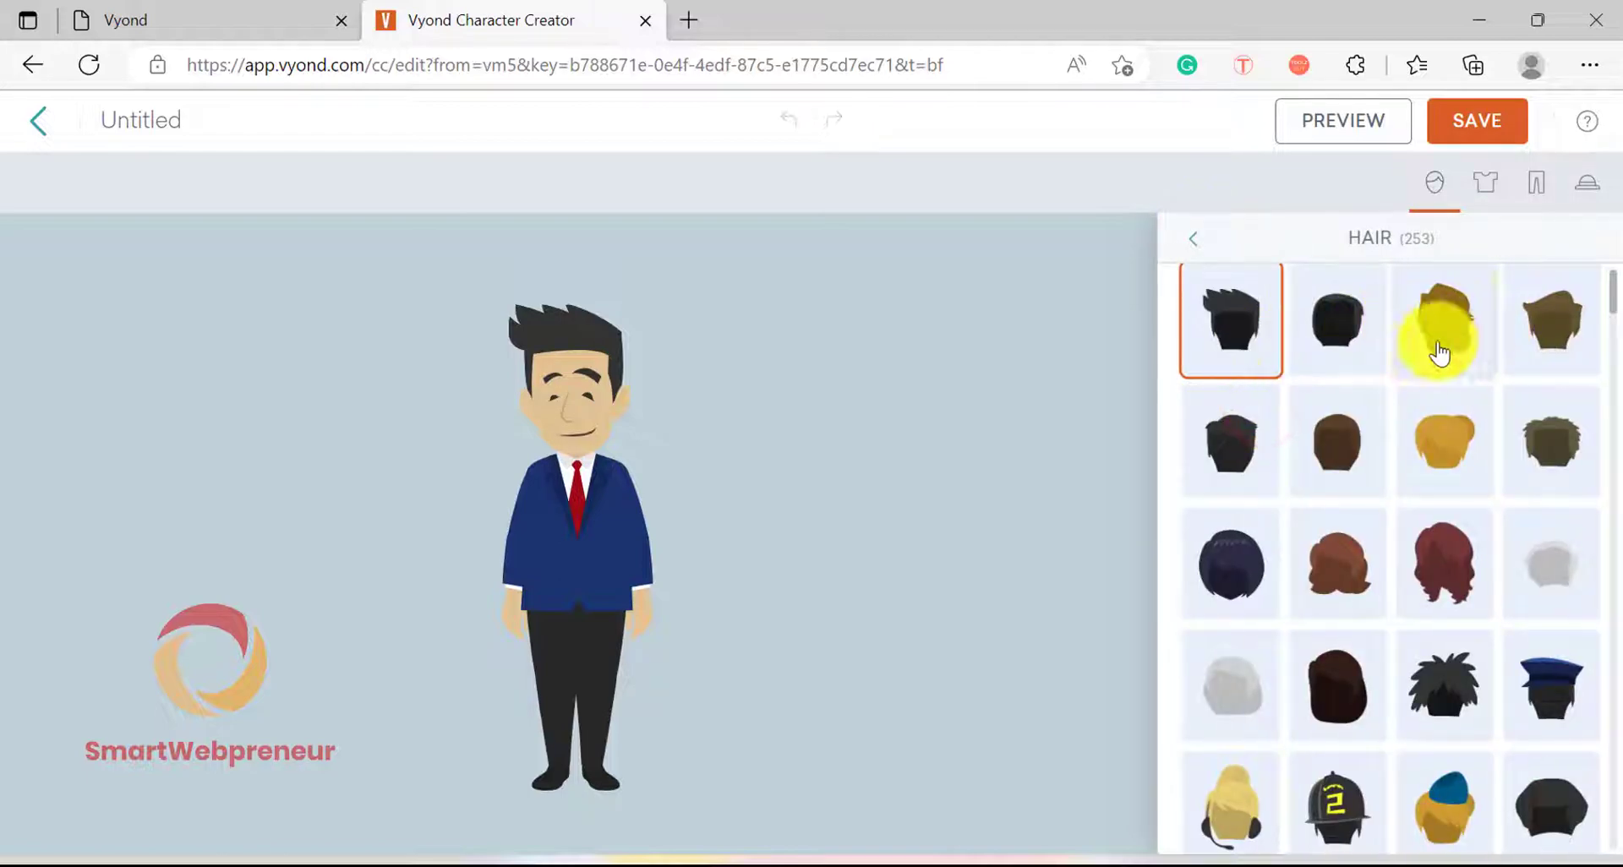
{"action": "left_click", "coordinate": [1249, 443]}
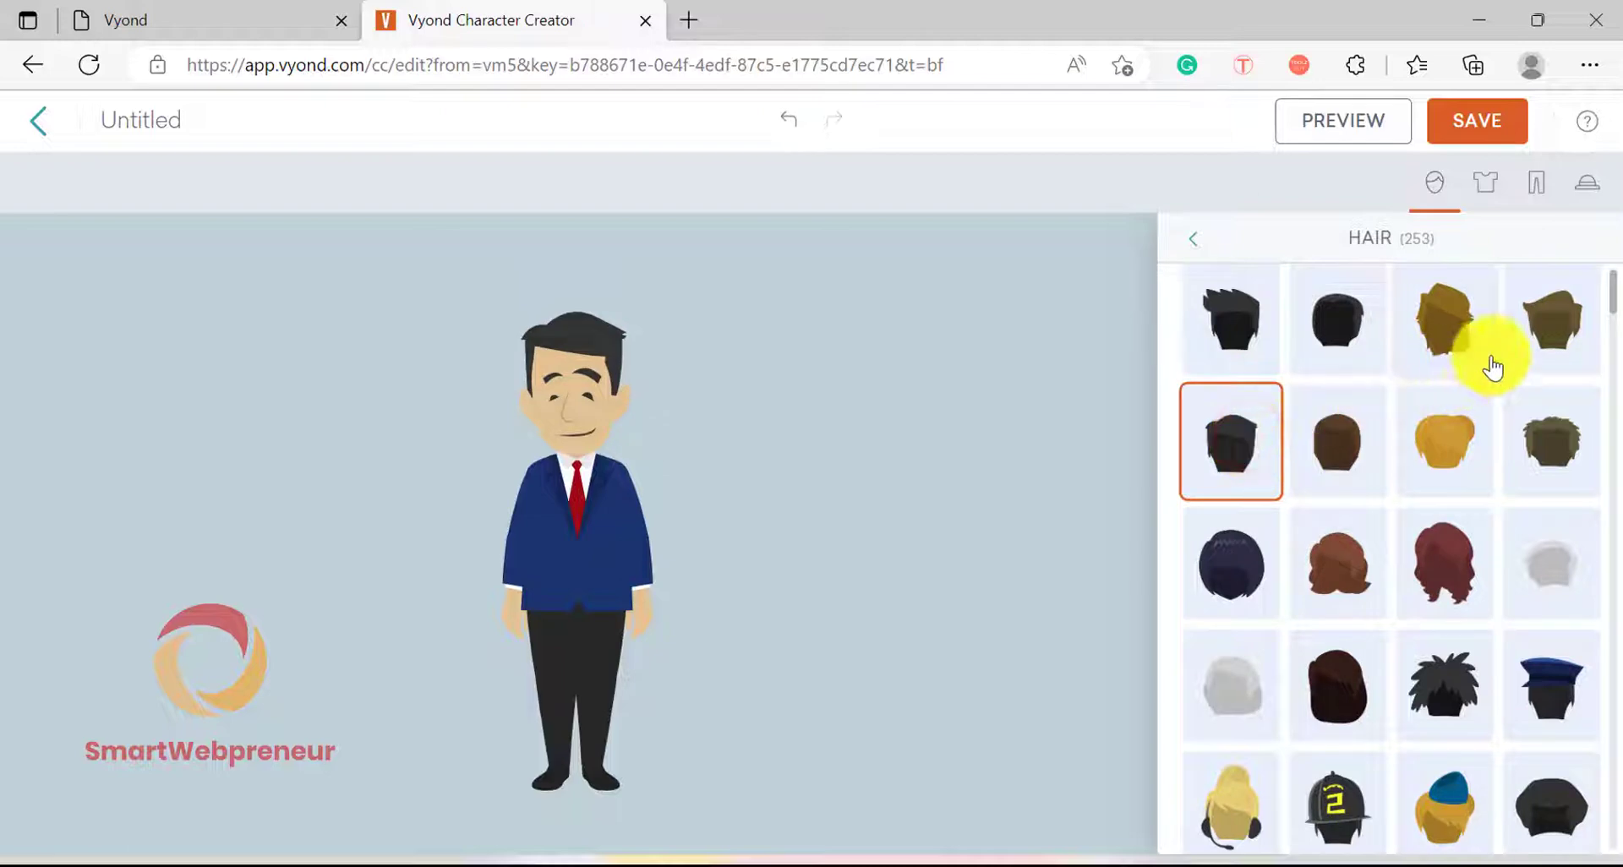
{"action": "left_click", "coordinate": [1534, 342]}
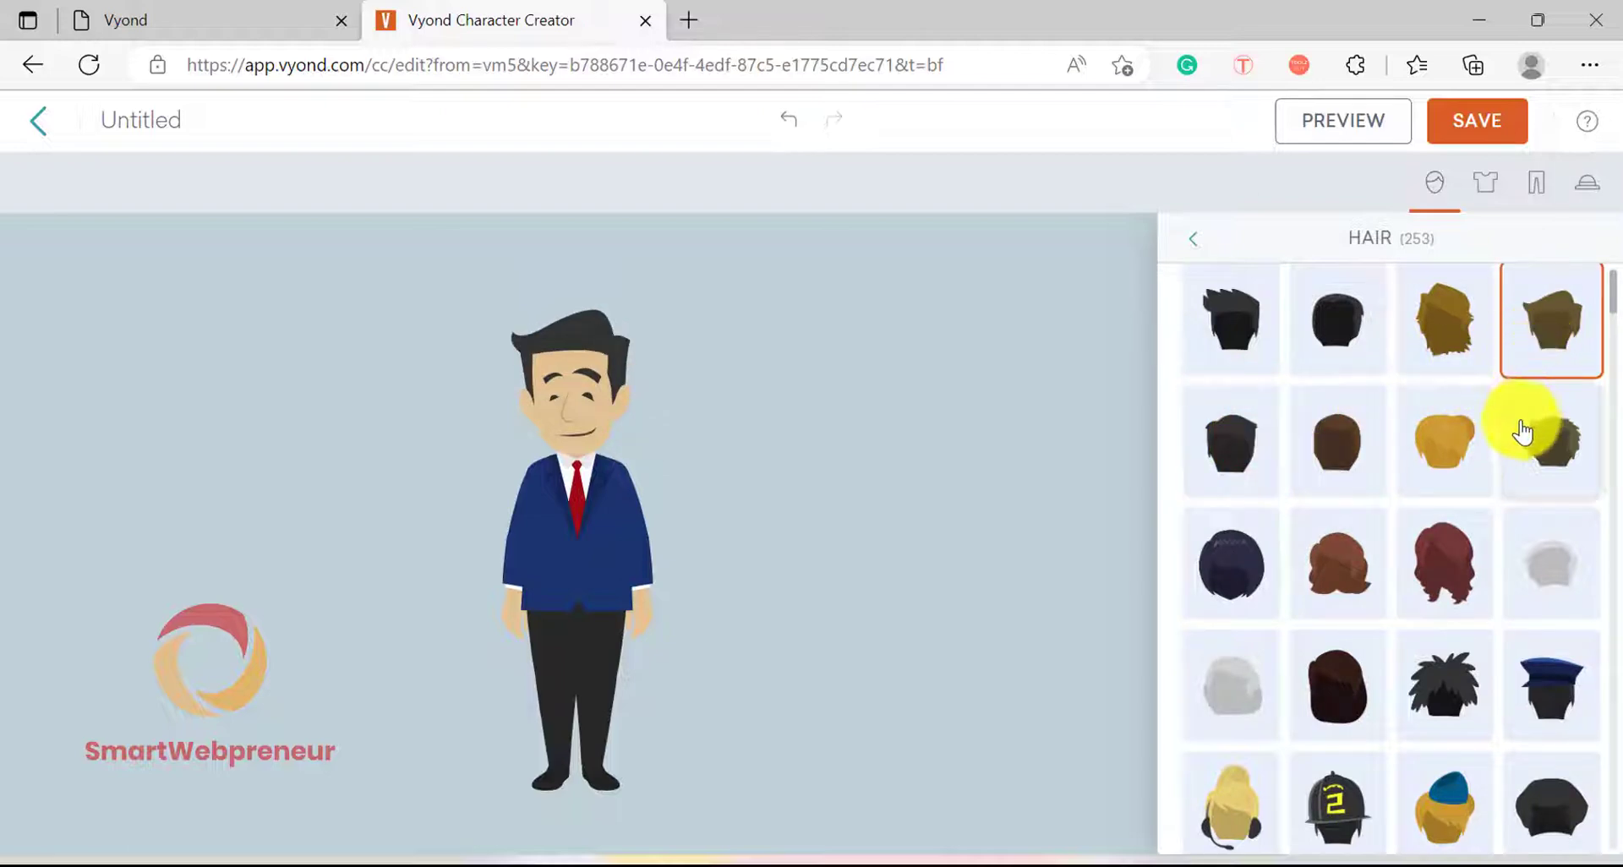
{"action": "left_click", "coordinate": [1466, 435]}
{"action": "left_click", "coordinate": [1434, 320]}
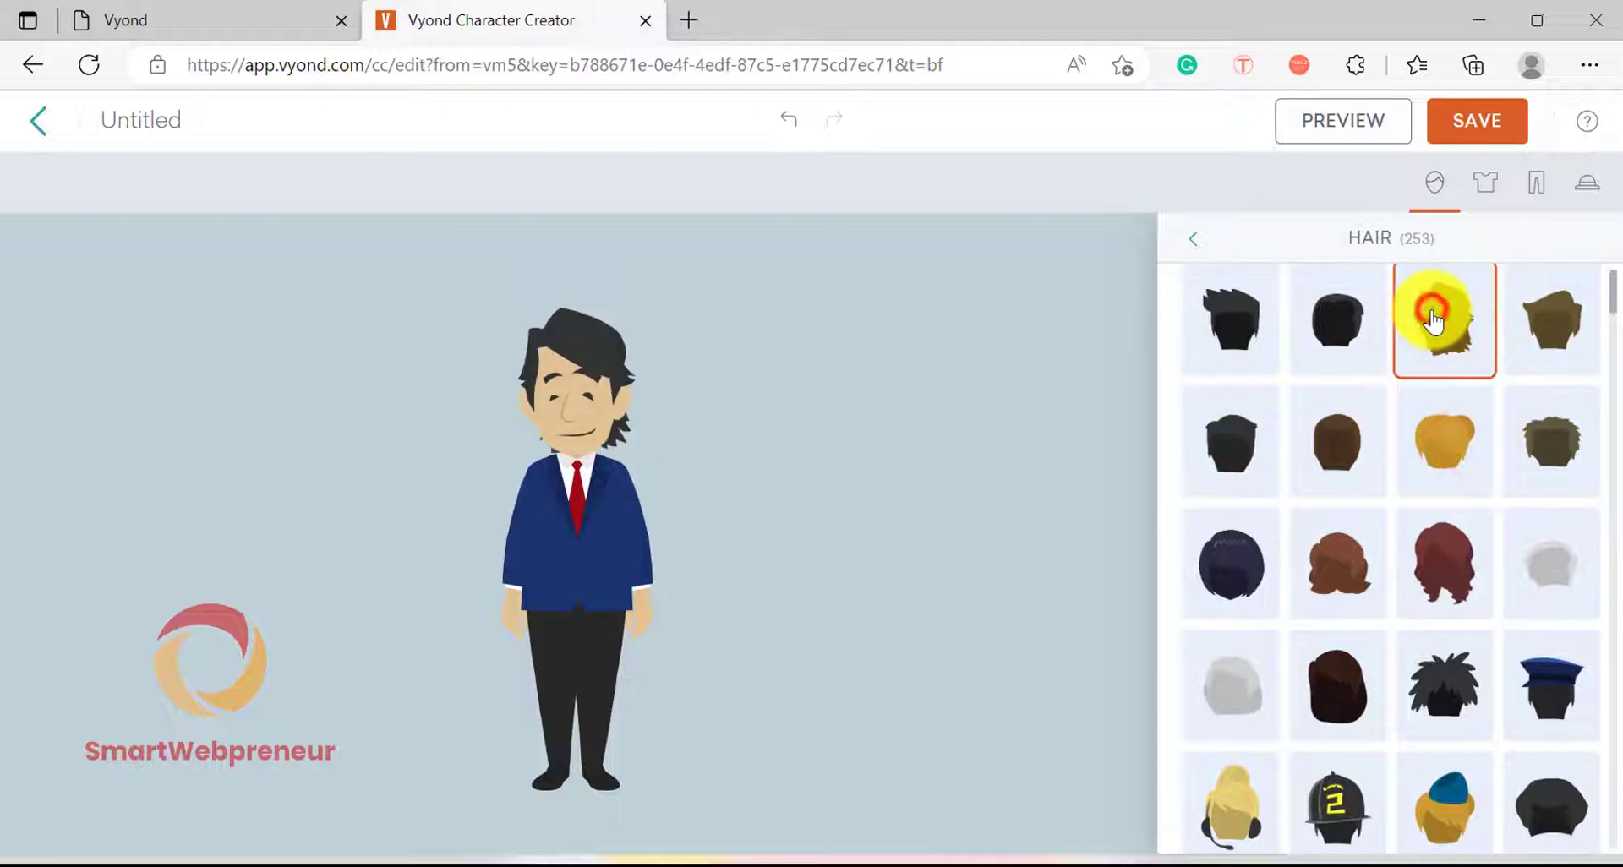
{"action": "left_click", "coordinate": [1424, 552]}
{"action": "left_click", "coordinate": [1357, 543]}
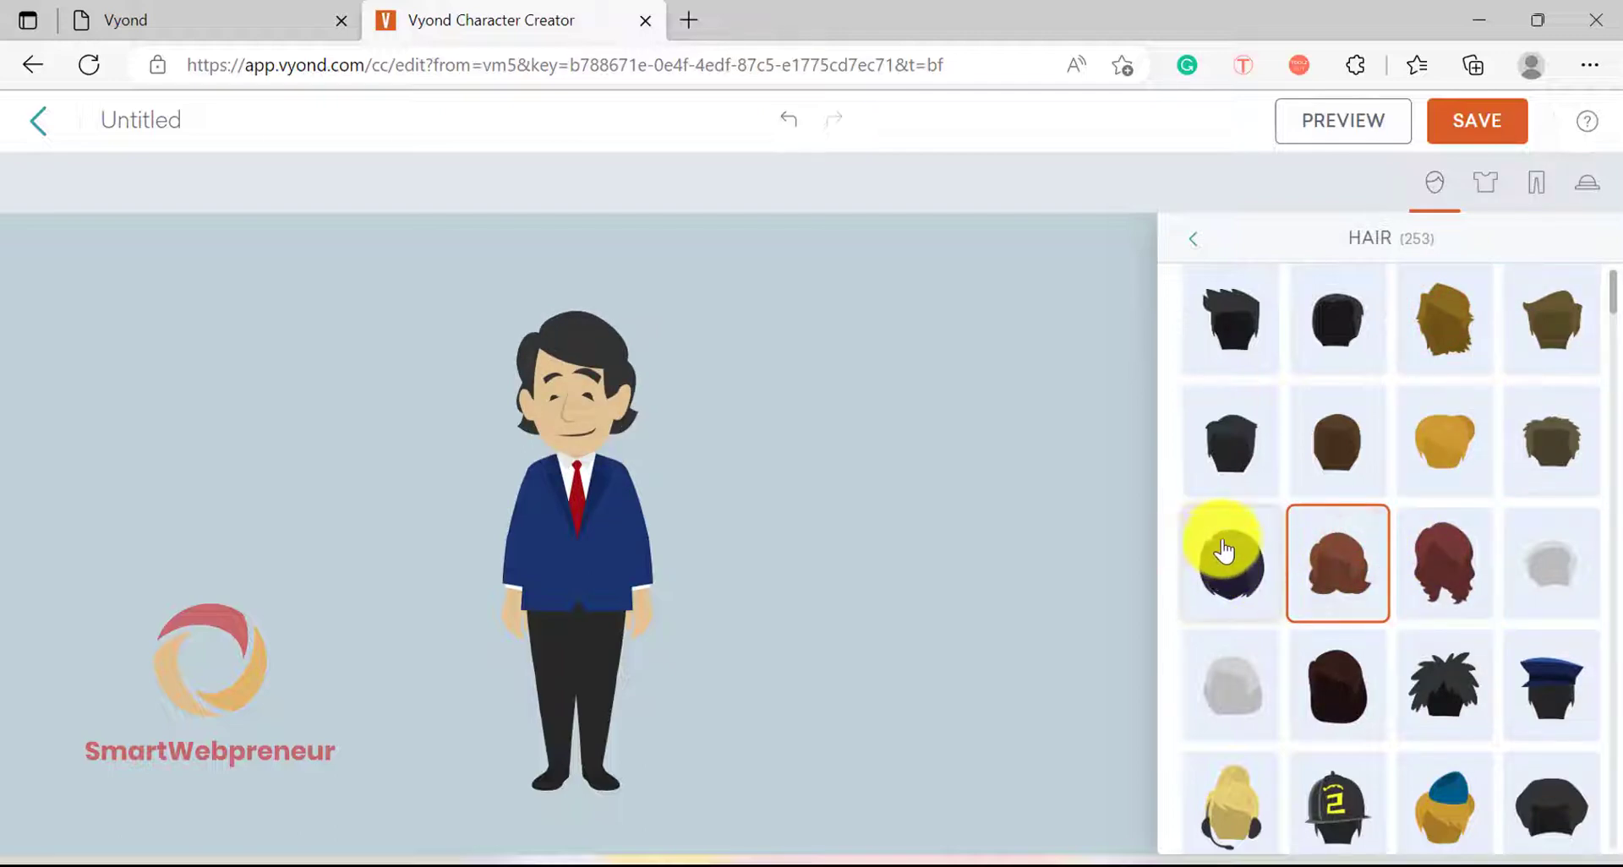
{"action": "left_click", "coordinate": [1200, 247]}
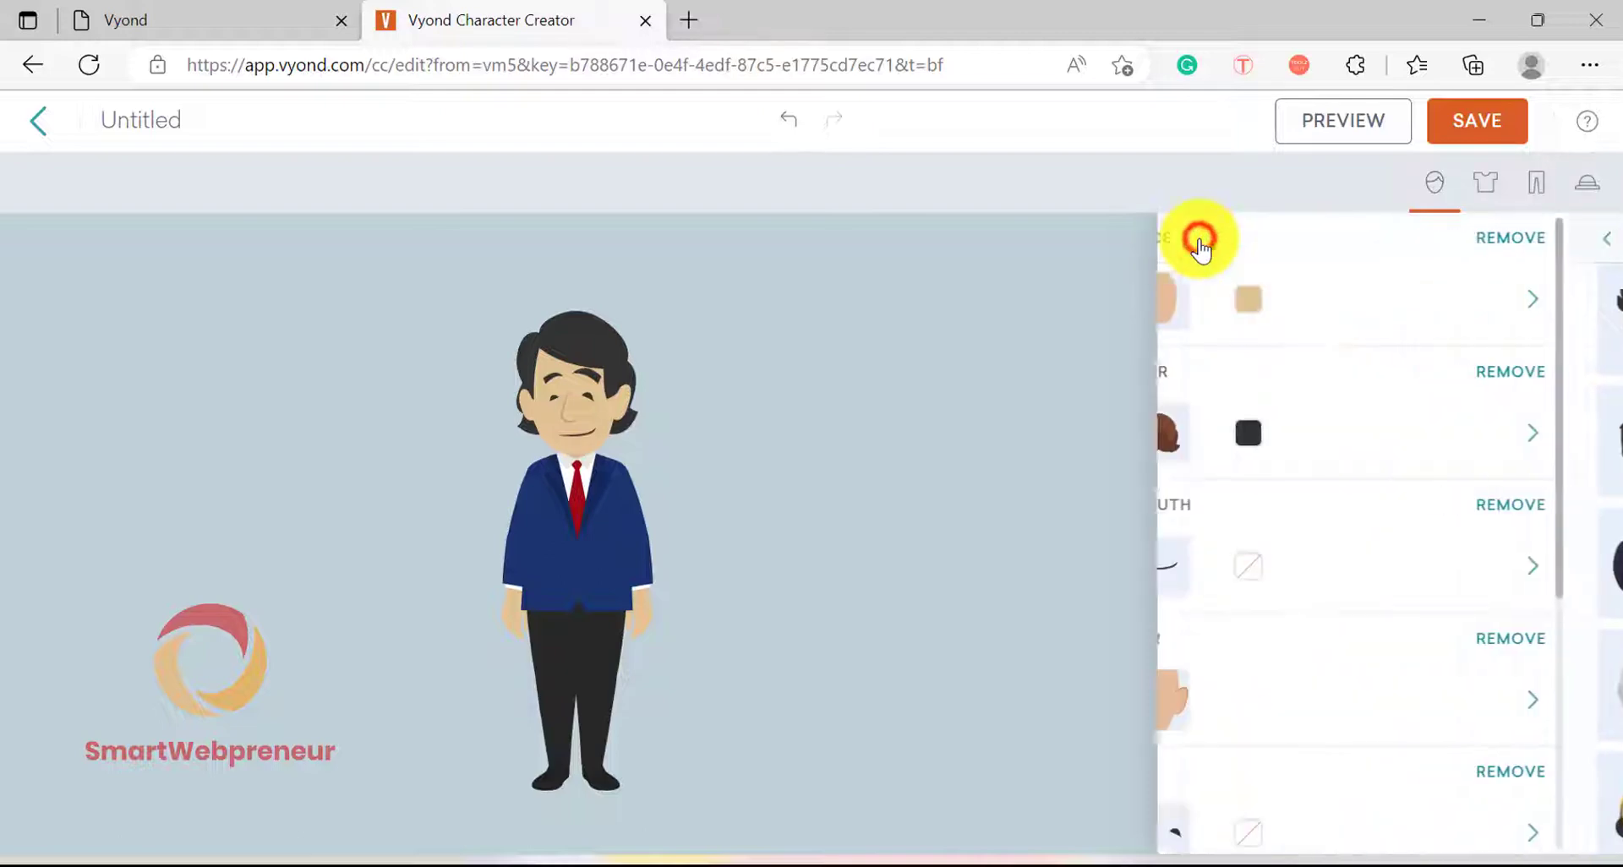
Step: Compare several mouth shapes on the character and apply the wide, closed-lip smile
{"action": "left_click", "coordinate": [1351, 558]}
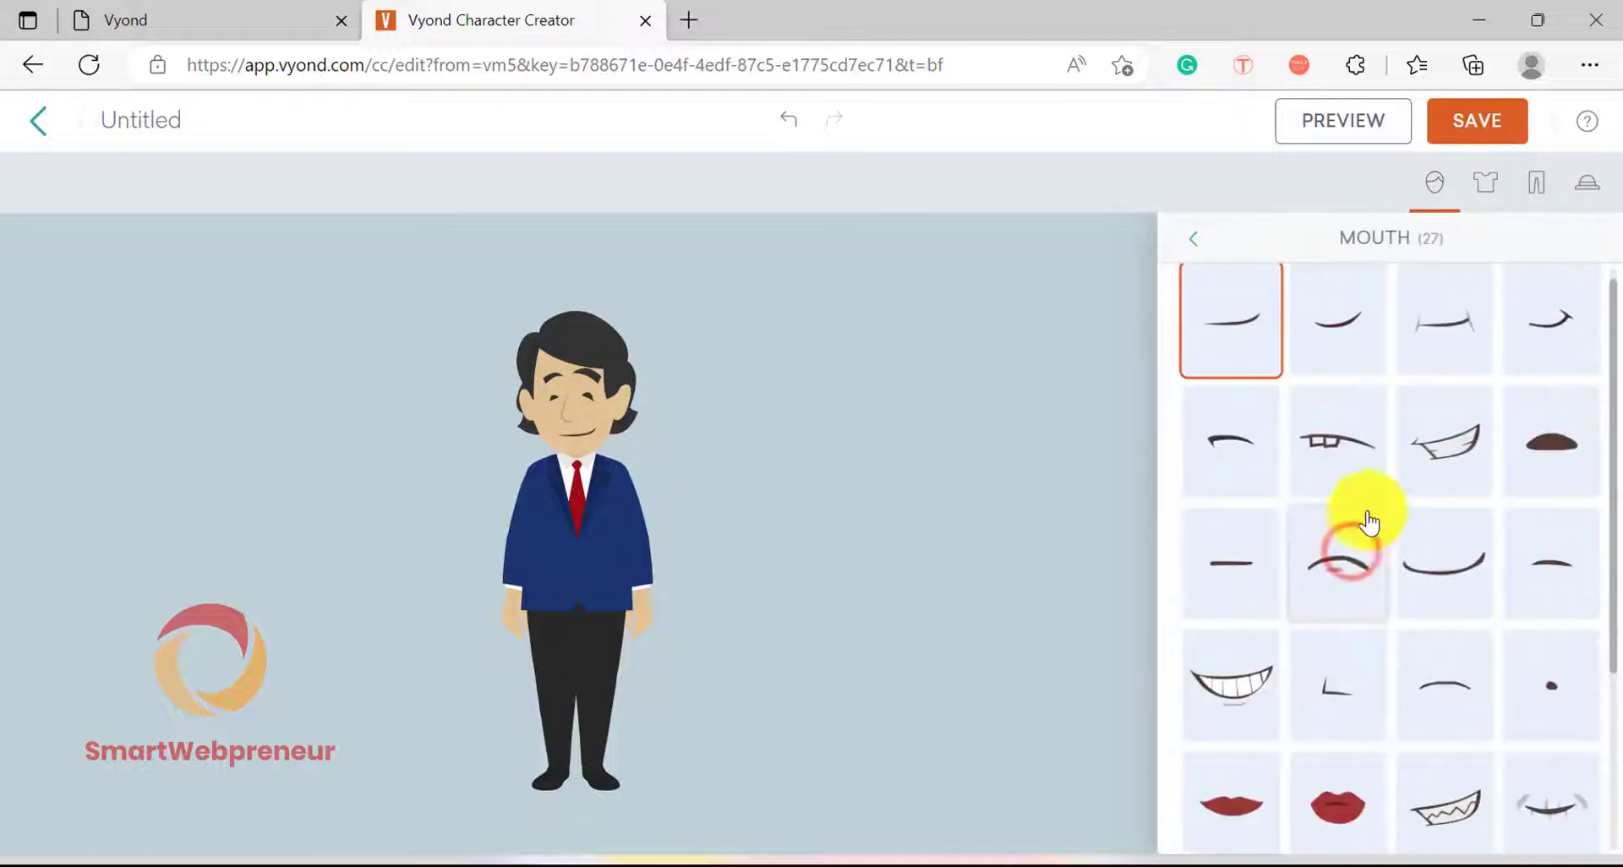
{"action": "left_click", "coordinate": [1411, 562]}
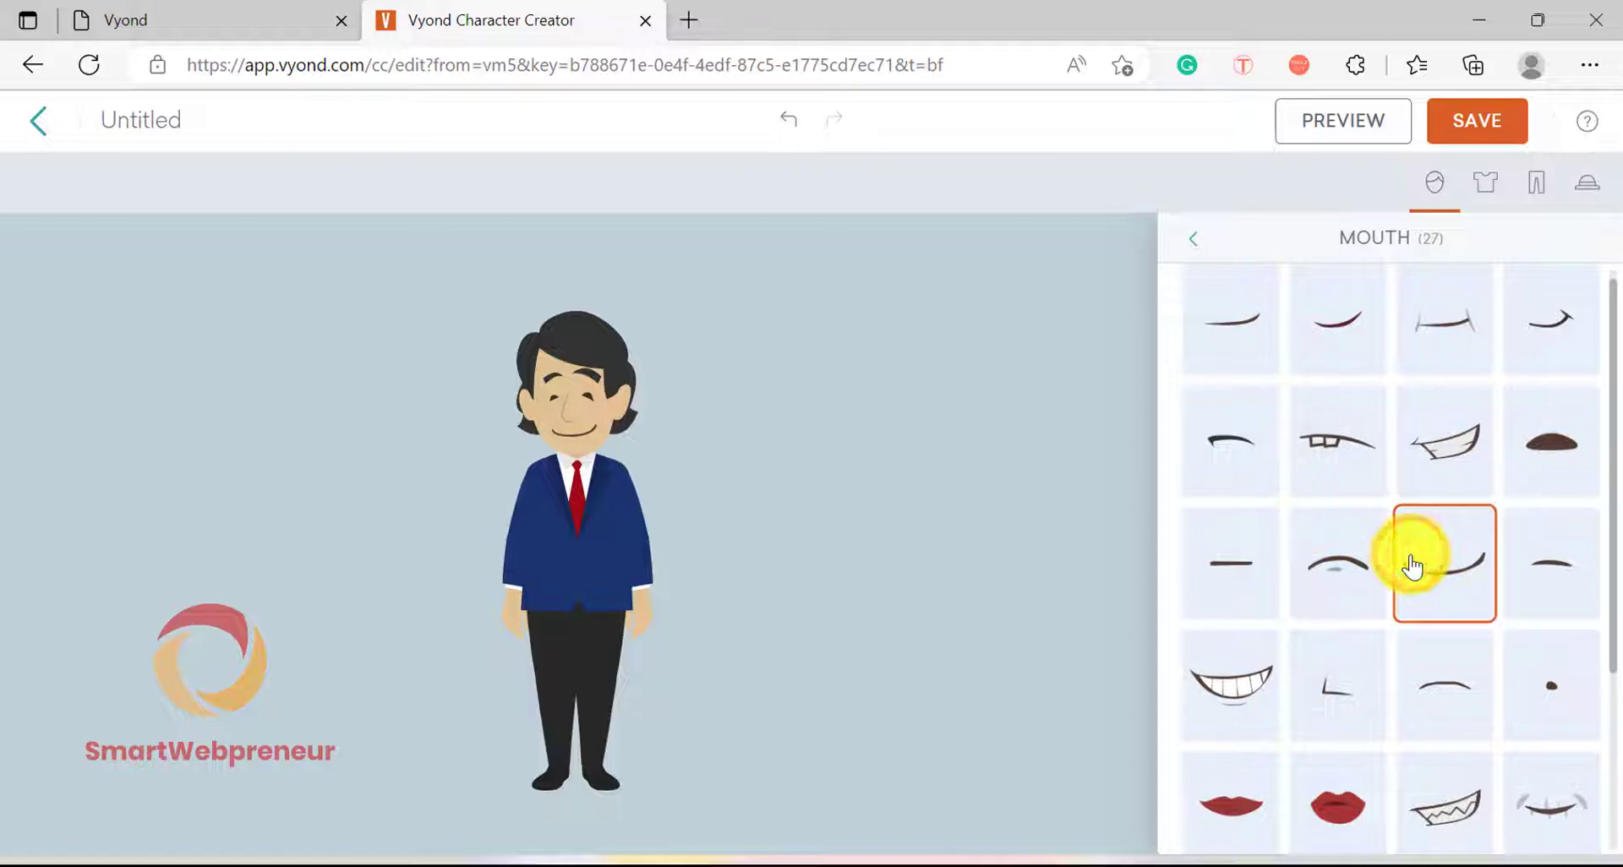
{"action": "left_click", "coordinate": [1435, 689]}
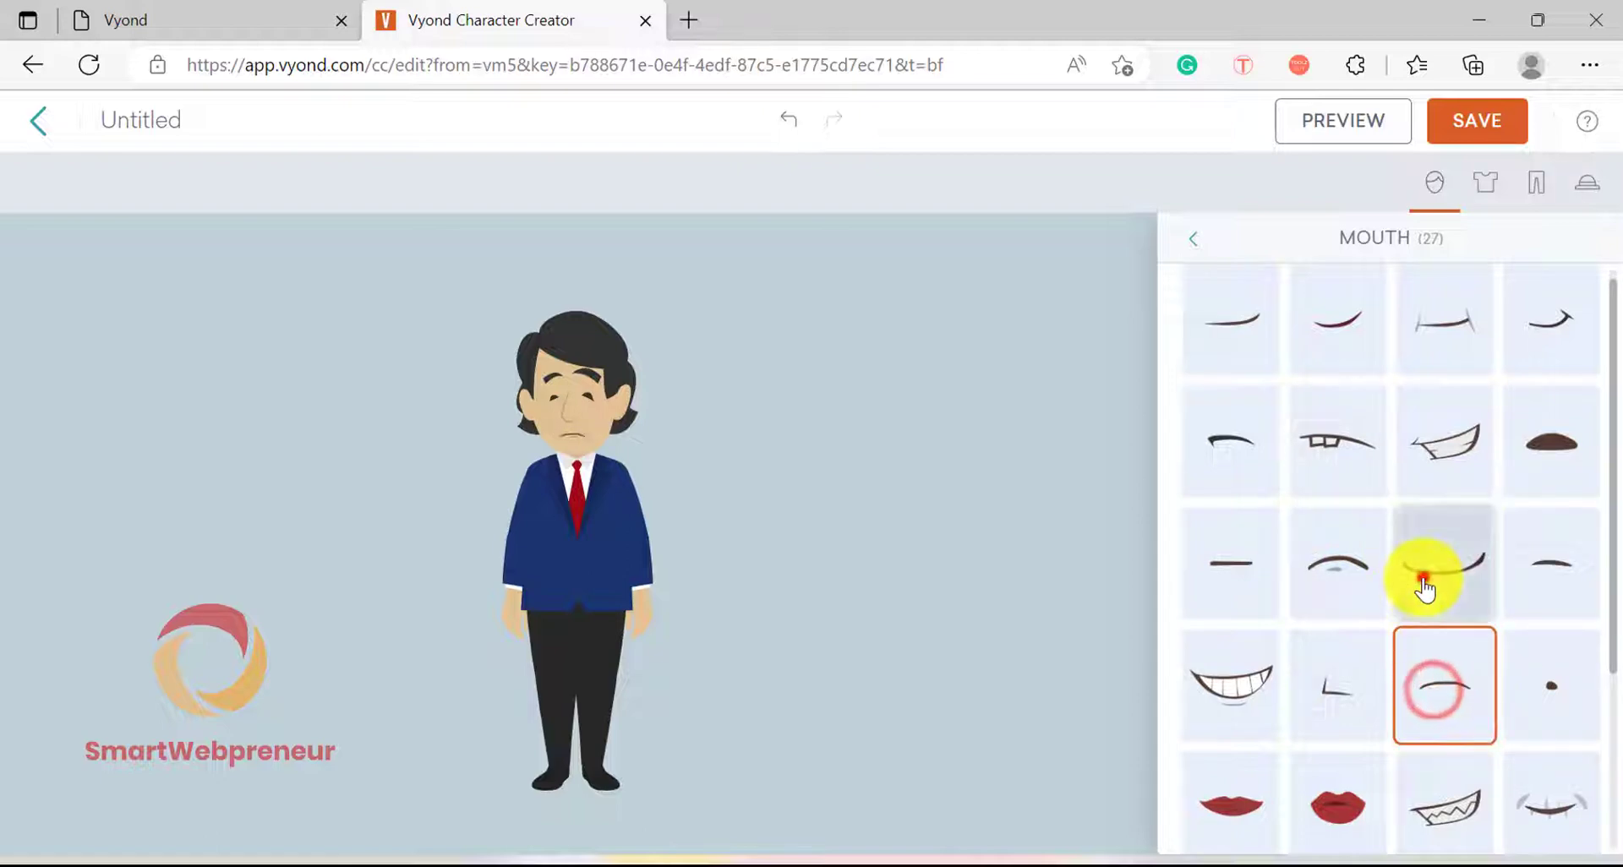
{"action": "left_click", "coordinate": [1425, 584]}
{"action": "left_click", "coordinate": [1425, 321]}
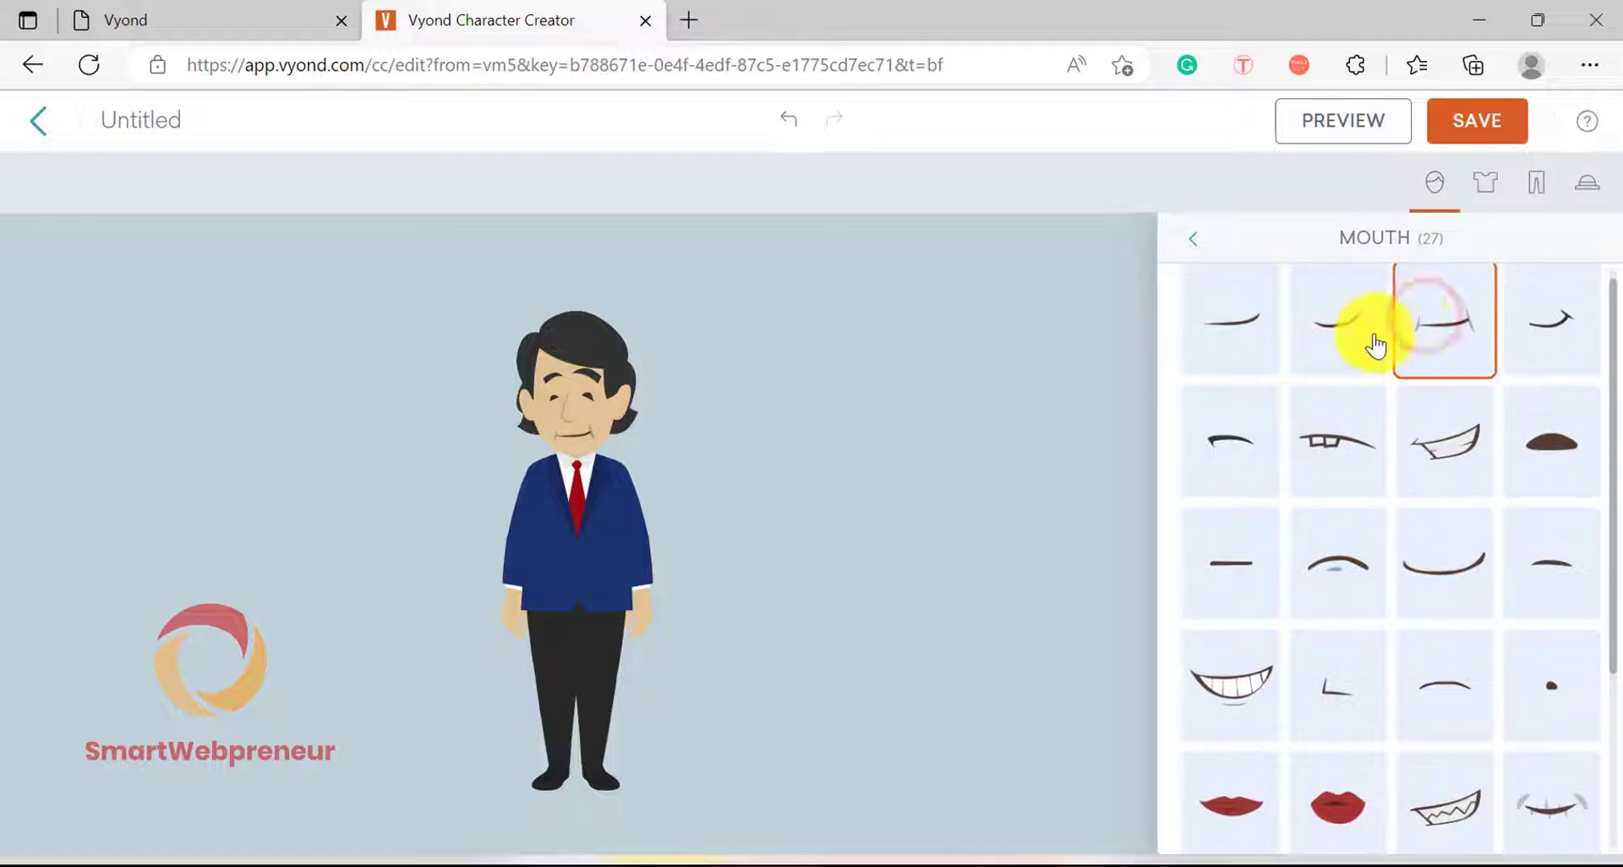
{"action": "left_click", "coordinate": [1344, 335]}
{"action": "left_click", "coordinate": [1432, 612]}
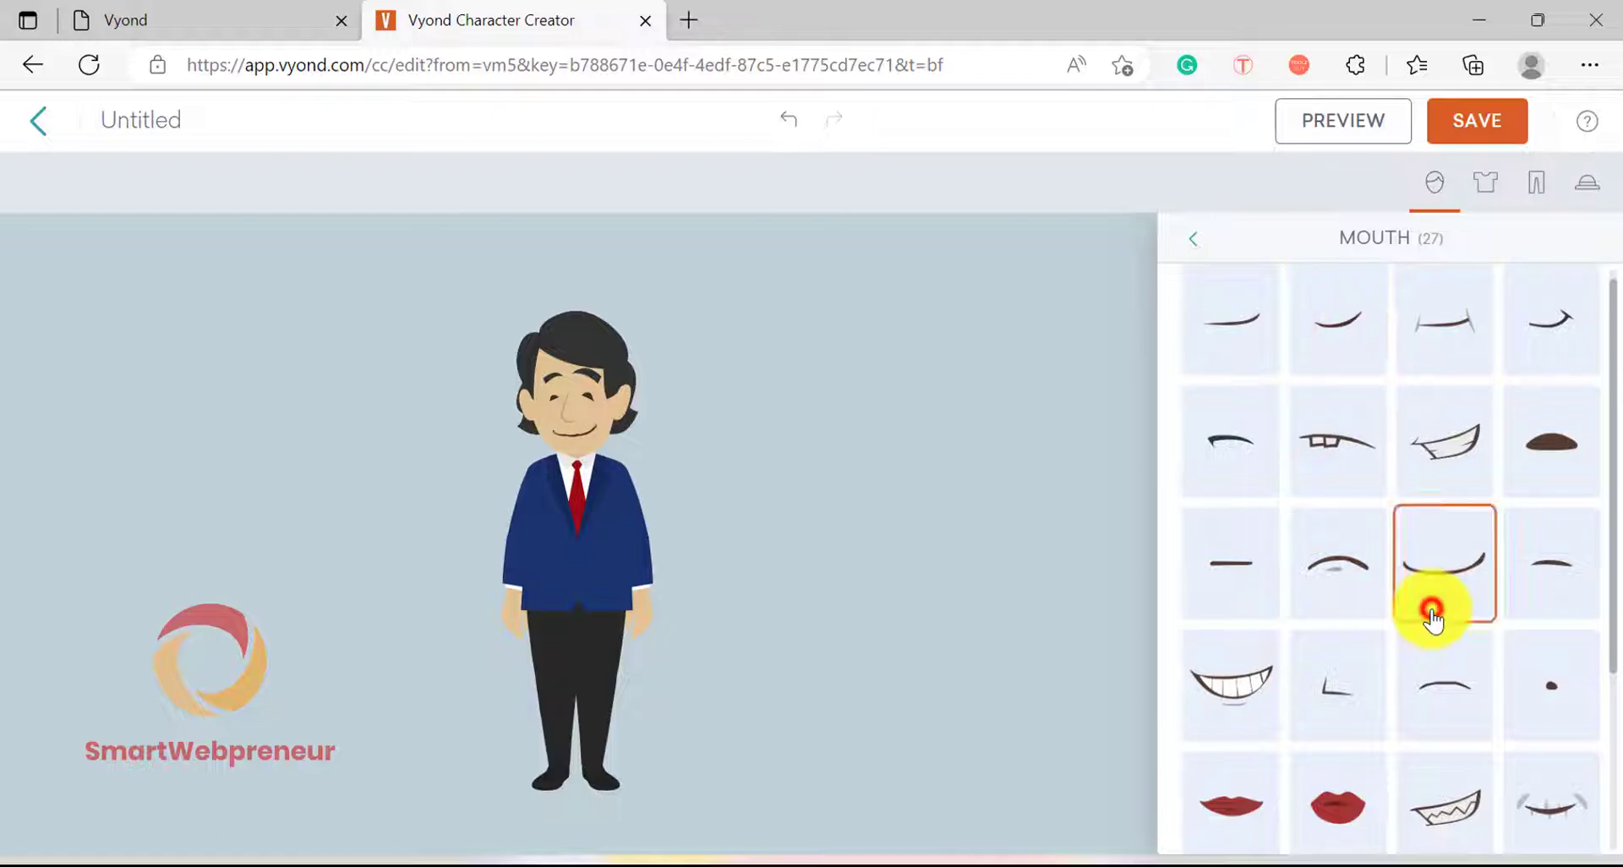
{"action": "left_click", "coordinate": [1334, 360]}
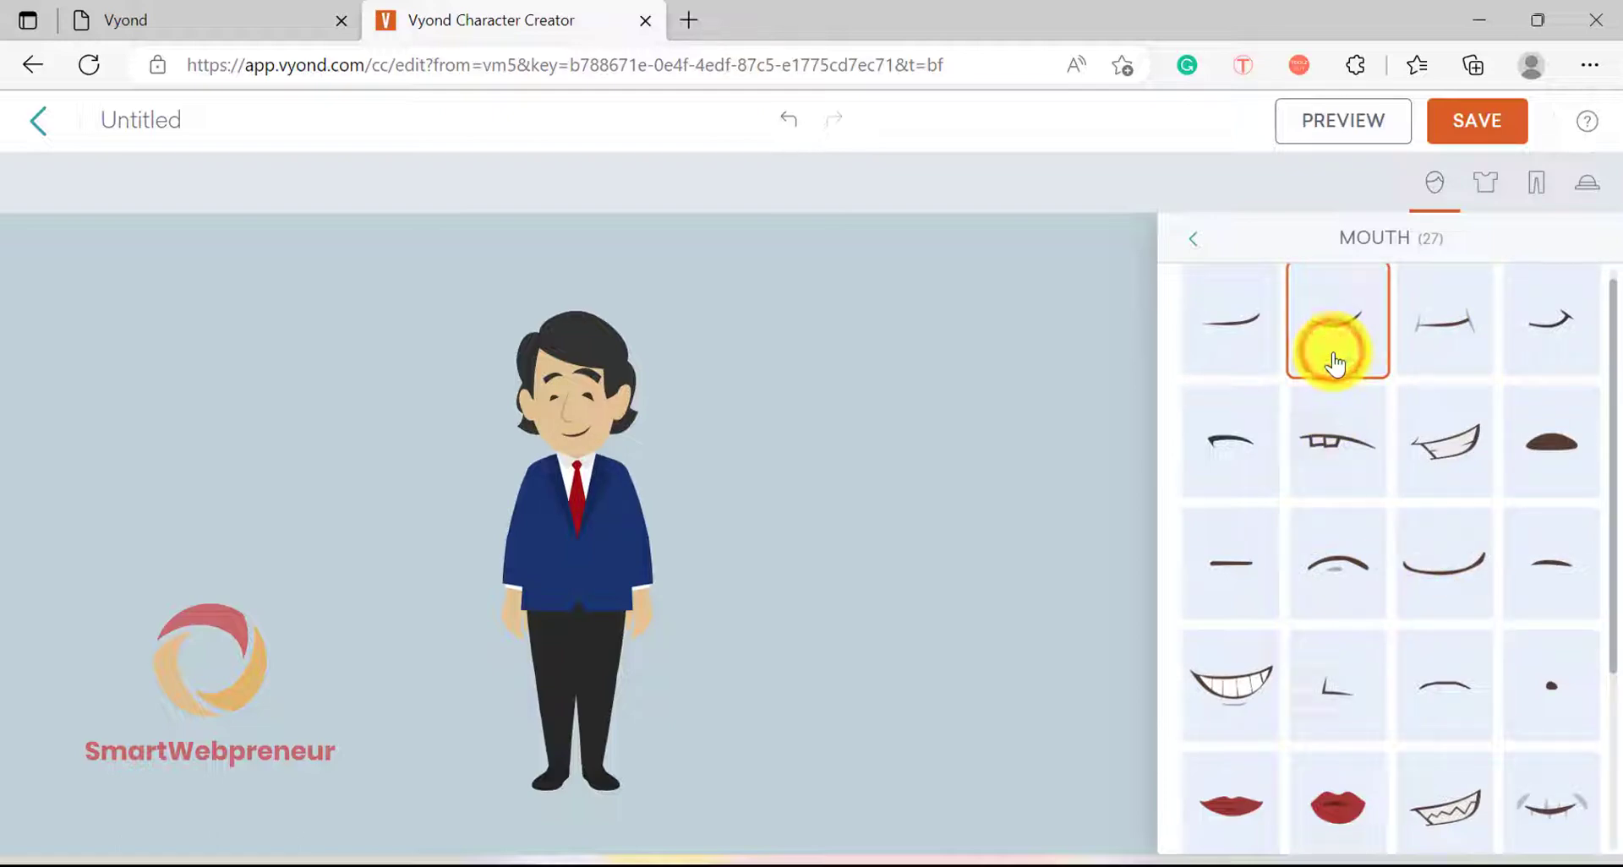
{"action": "left_click", "coordinate": [1438, 570]}
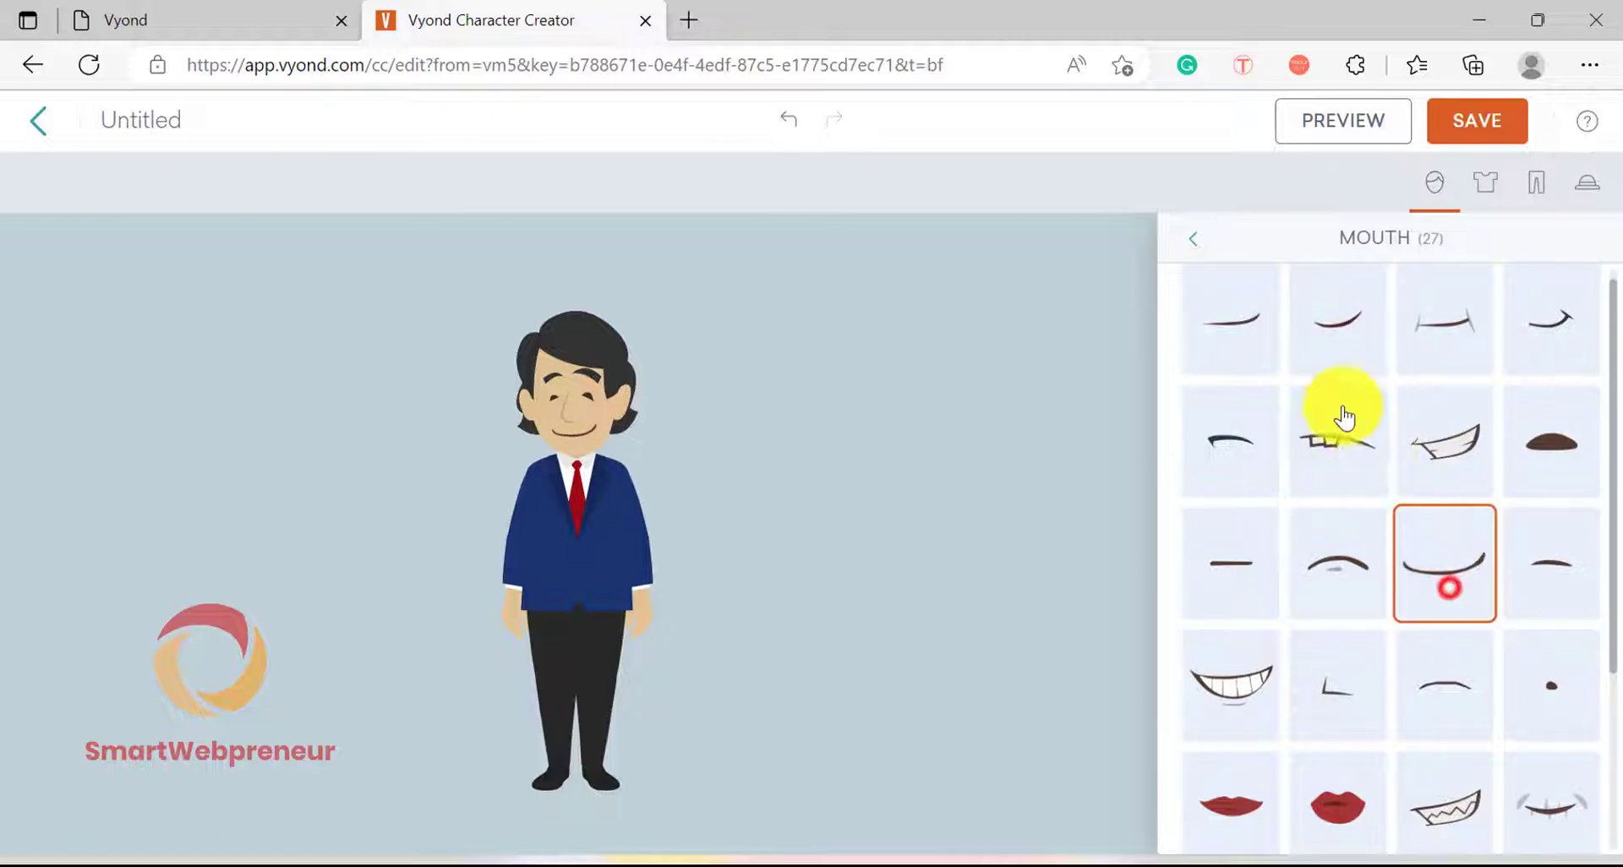
{"action": "left_click", "coordinate": [1193, 243]}
Step: Try several eye styles on the character, including round and dotted eyes, and return to the original small, half-closed eyes
{"action": "scroll", "coordinate": [1442, 524], "scroll_direction": "down", "scroll_amount": 2}
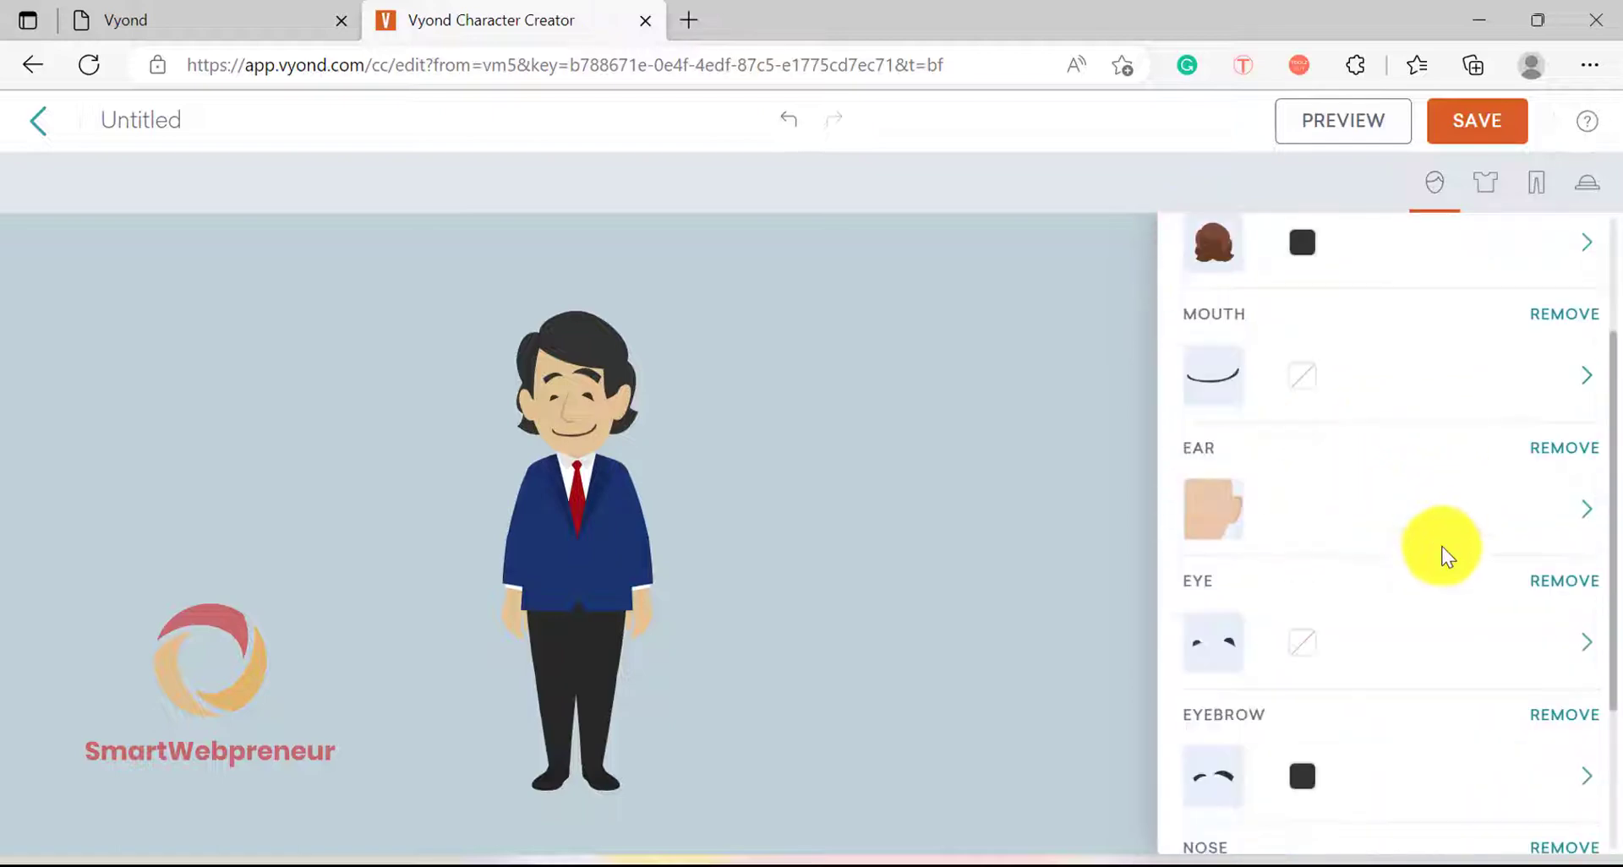
{"action": "scroll", "coordinate": [1437, 580], "scroll_direction": "down", "scroll_amount": 2}
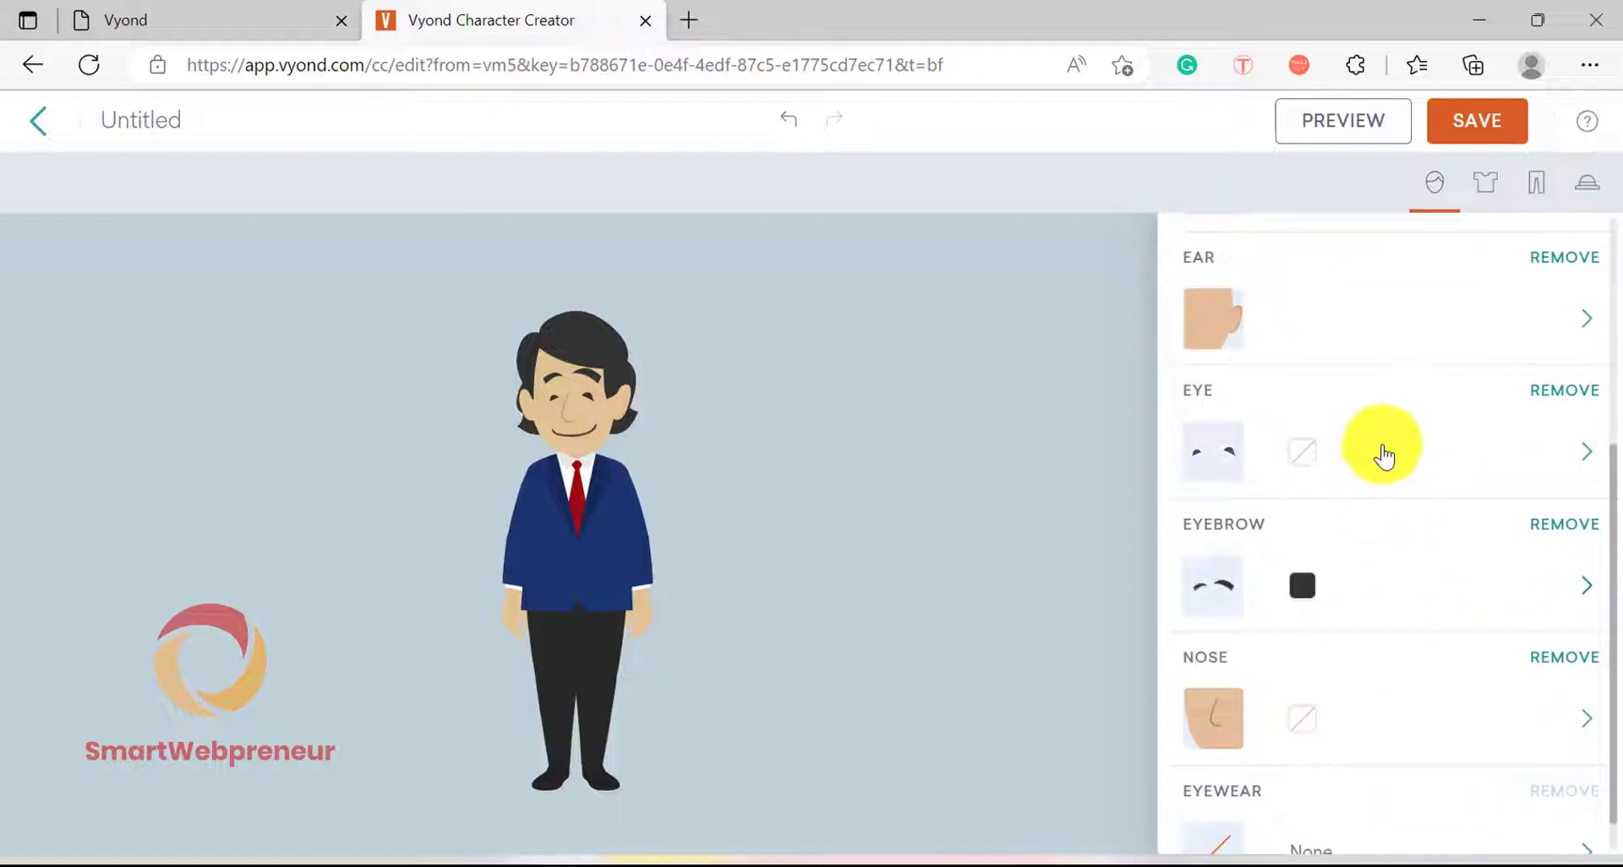
{"action": "left_click", "coordinate": [1384, 457]}
{"action": "left_click", "coordinate": [1340, 452]}
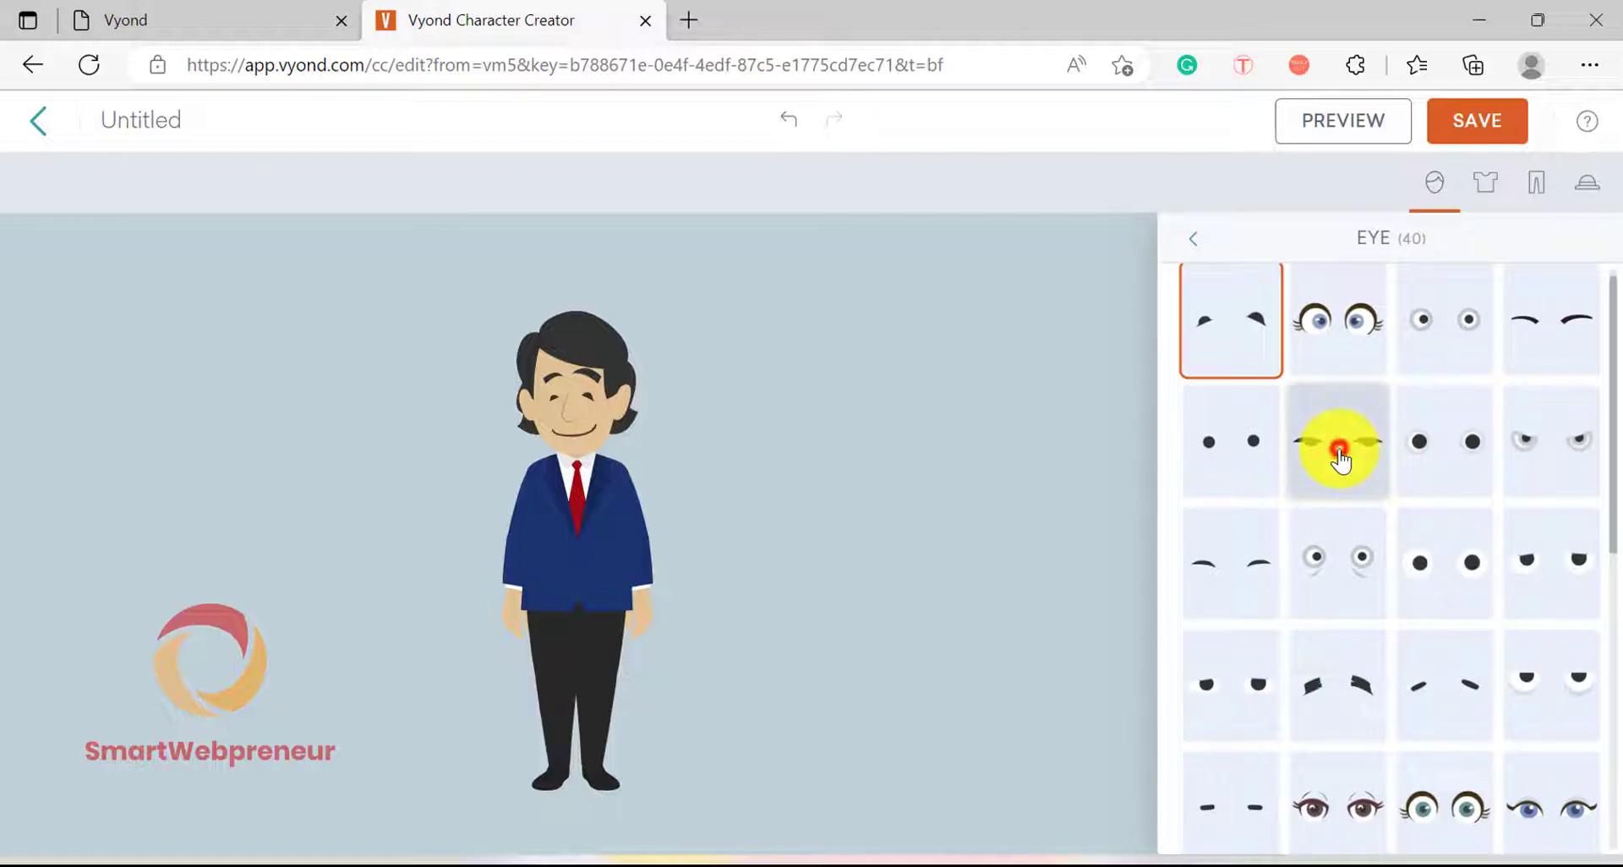
{"action": "left_click", "coordinate": [1442, 439]}
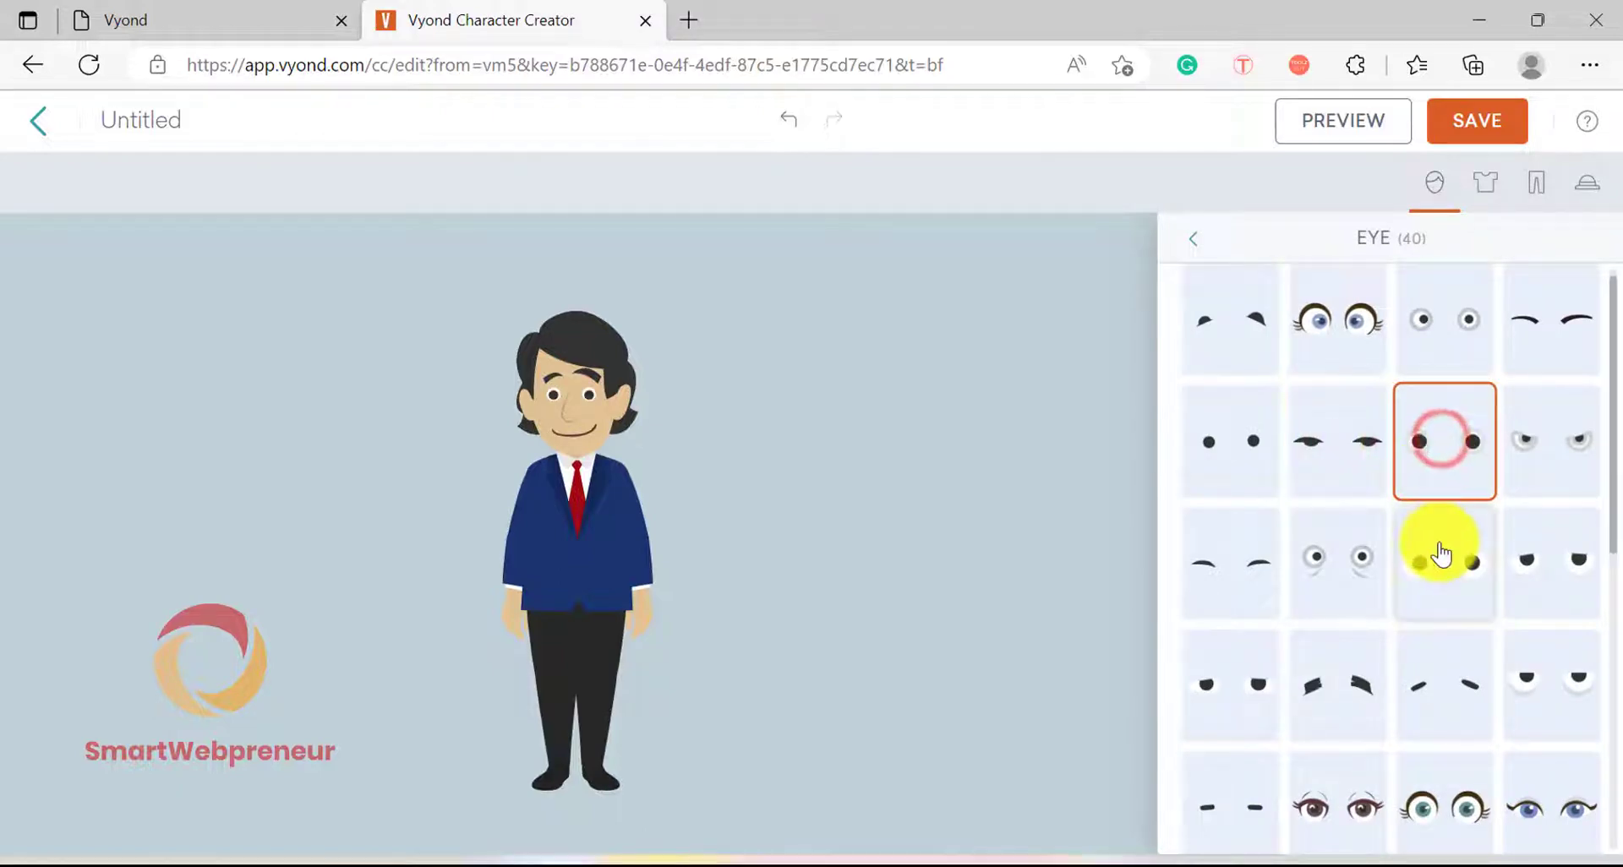
{"action": "left_click", "coordinate": [1439, 550]}
{"action": "left_click", "coordinate": [1336, 560]}
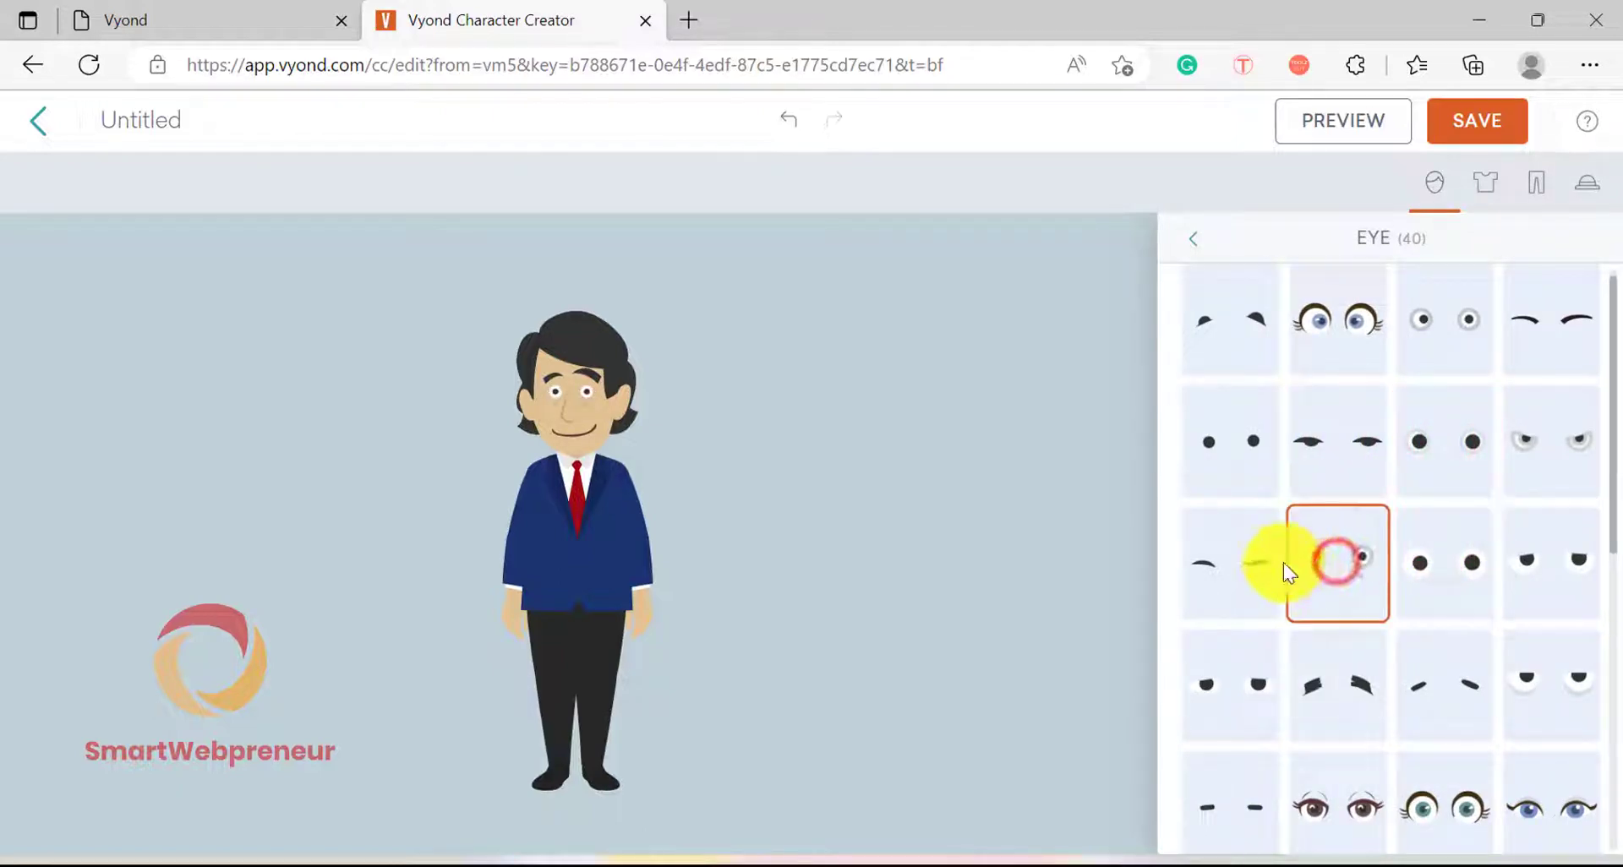
{"action": "left_click", "coordinate": [1242, 560]}
{"action": "left_click", "coordinate": [1251, 448]}
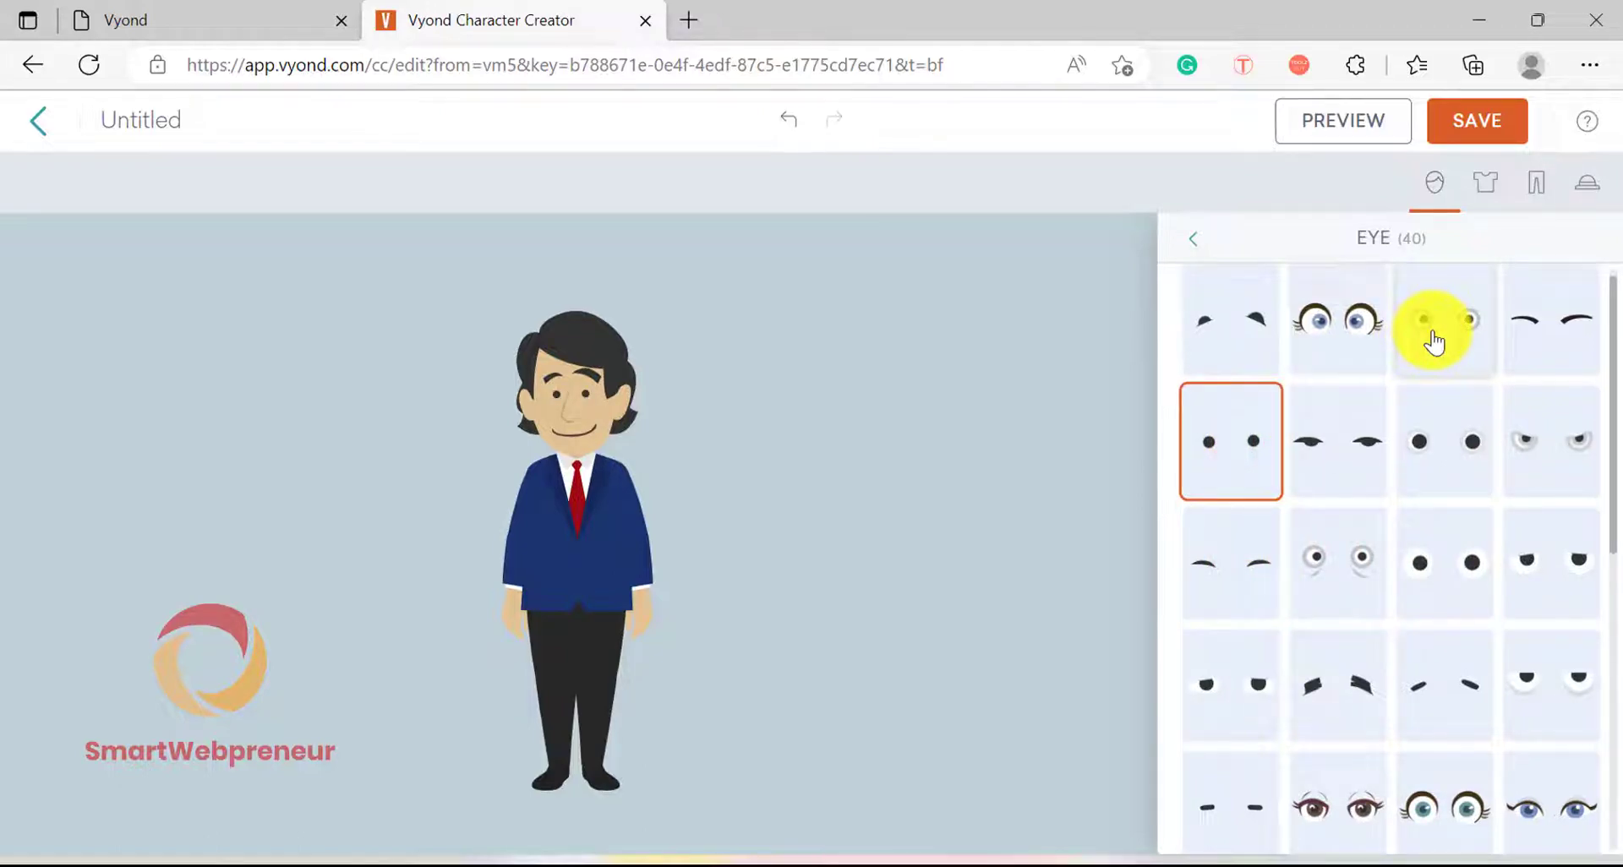
{"action": "left_click", "coordinate": [1241, 338]}
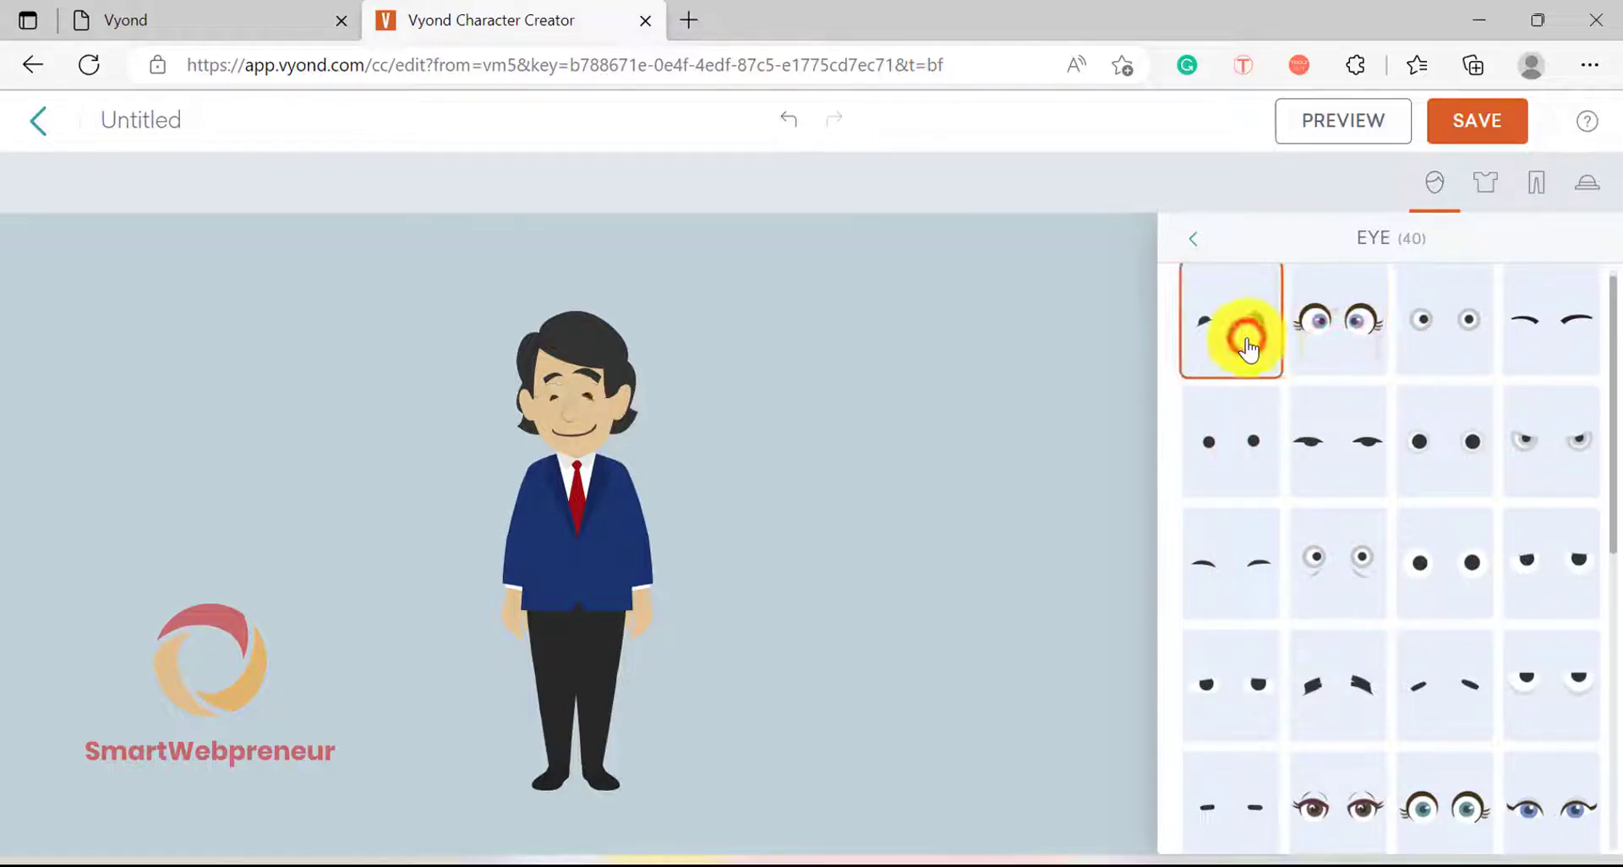
Step: Give the character small black dot eyes and change the top to the pale pink hoodie with dark red trim
{"action": "left_click", "coordinate": [1246, 446]}
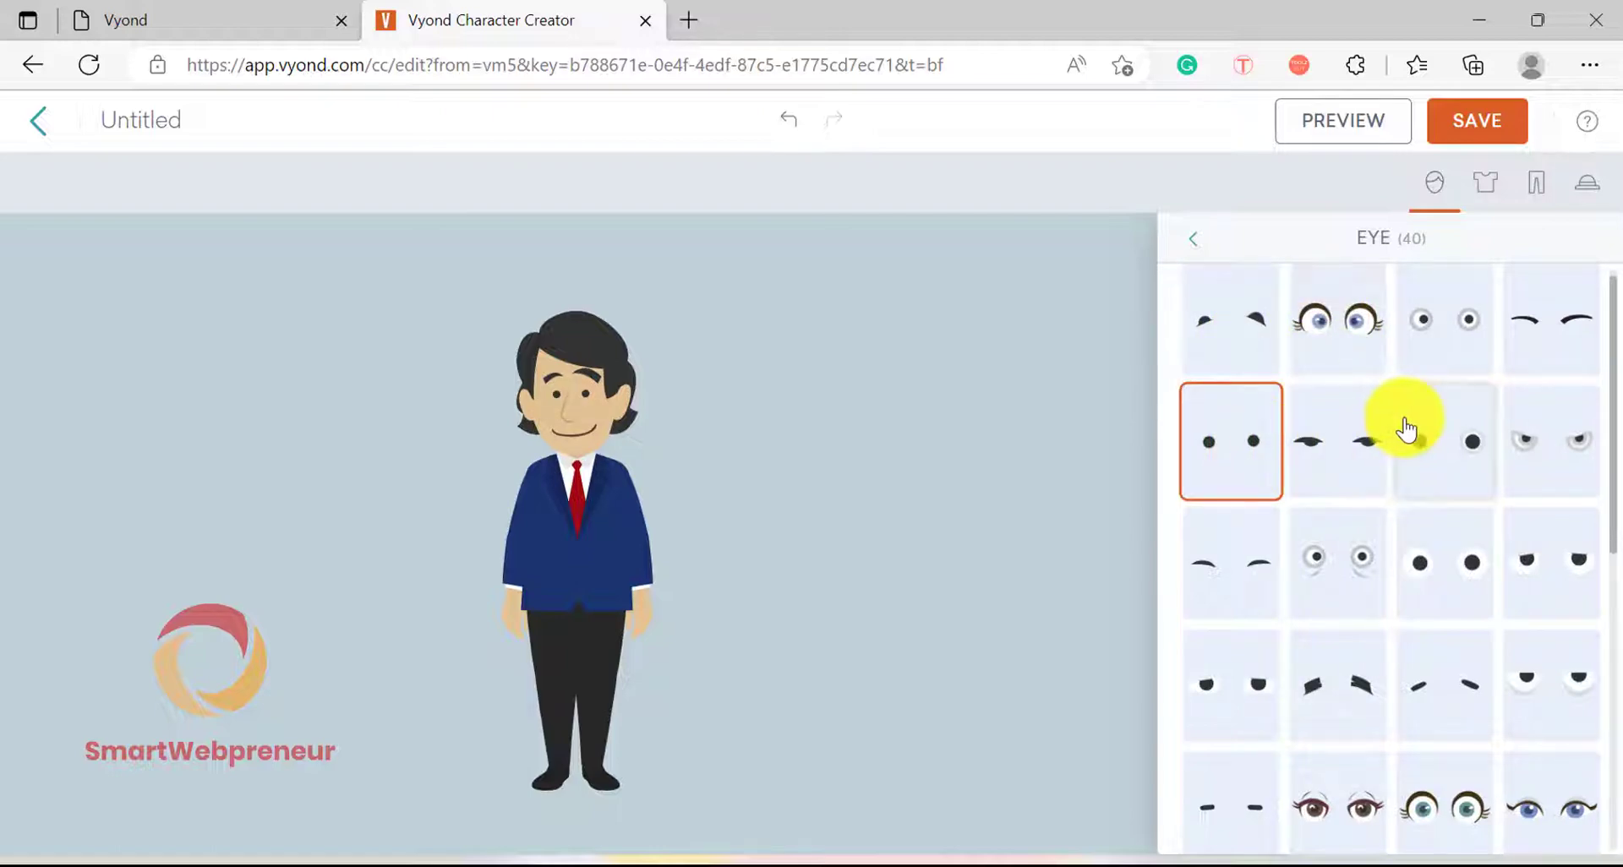
{"action": "left_click", "coordinate": [1193, 240]}
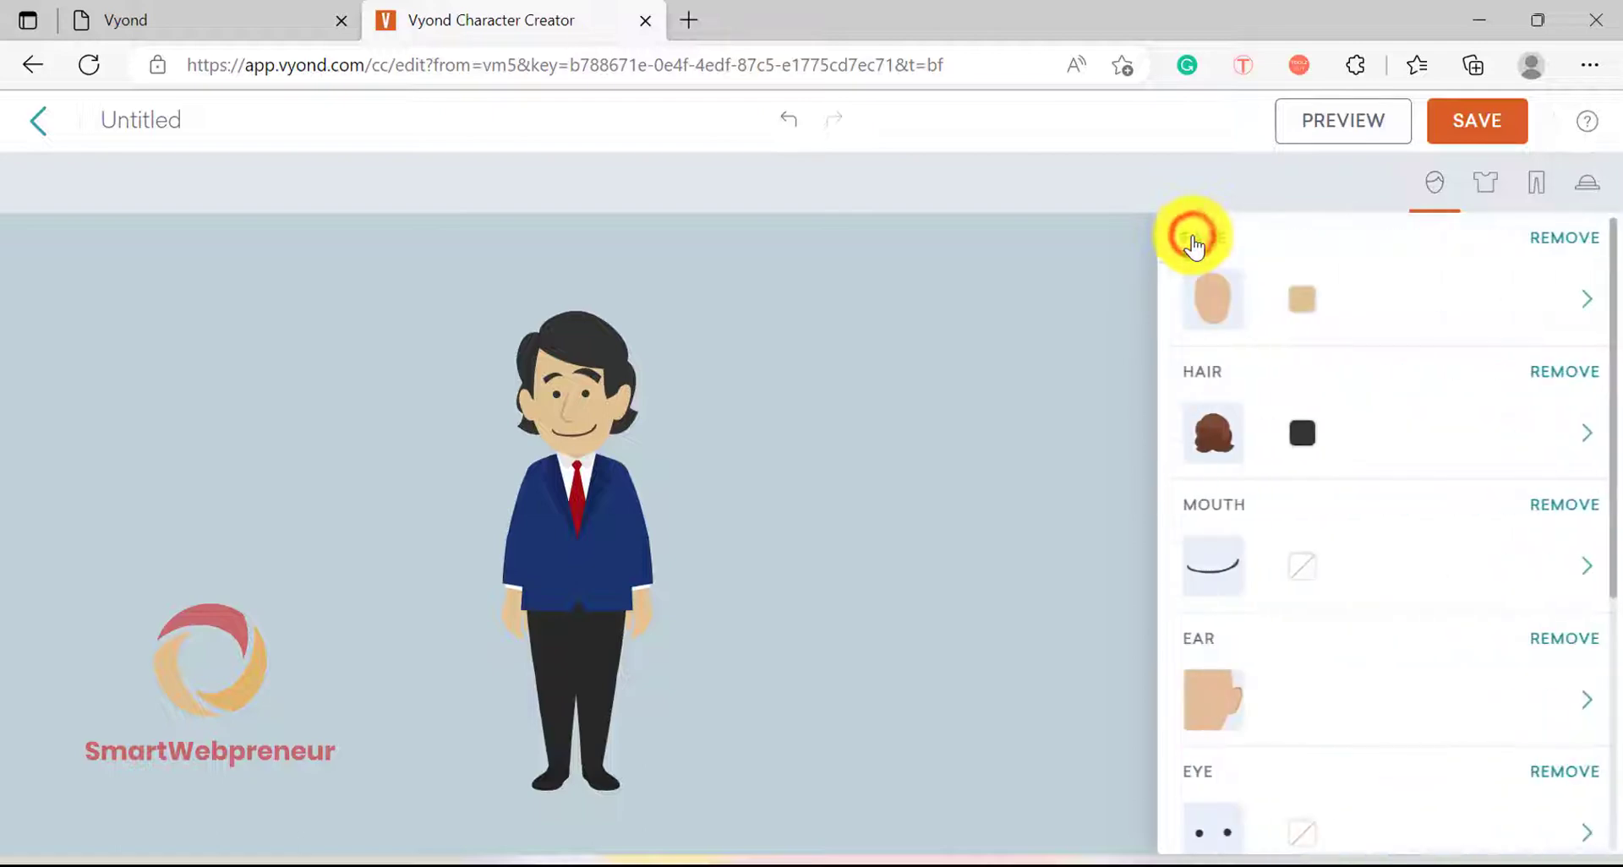
{"action": "left_click", "coordinate": [1493, 197]}
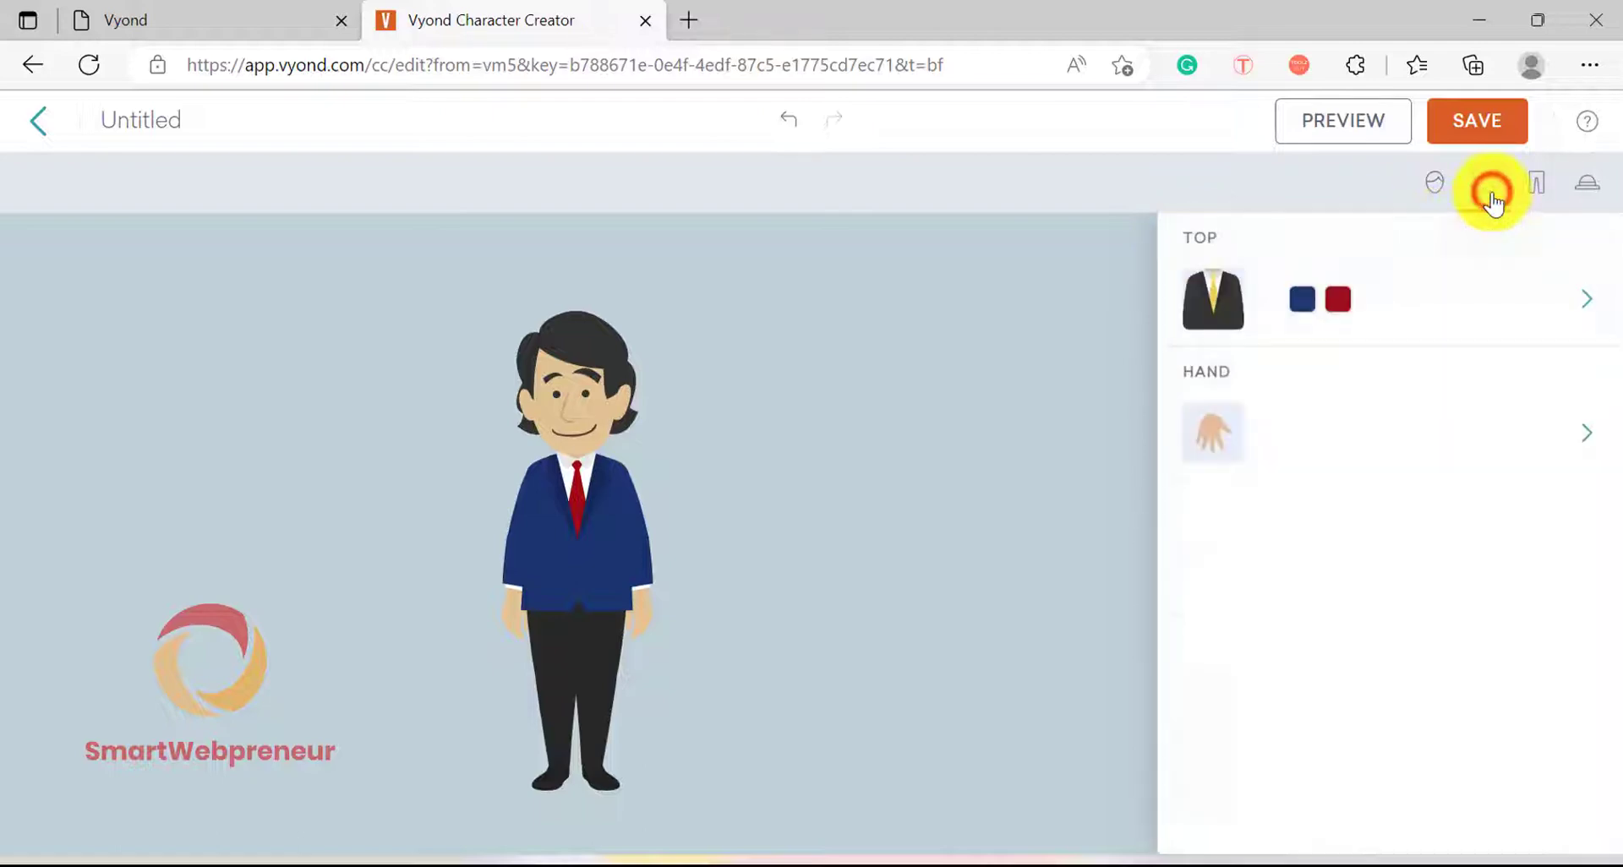
{"action": "left_click", "coordinate": [1438, 301]}
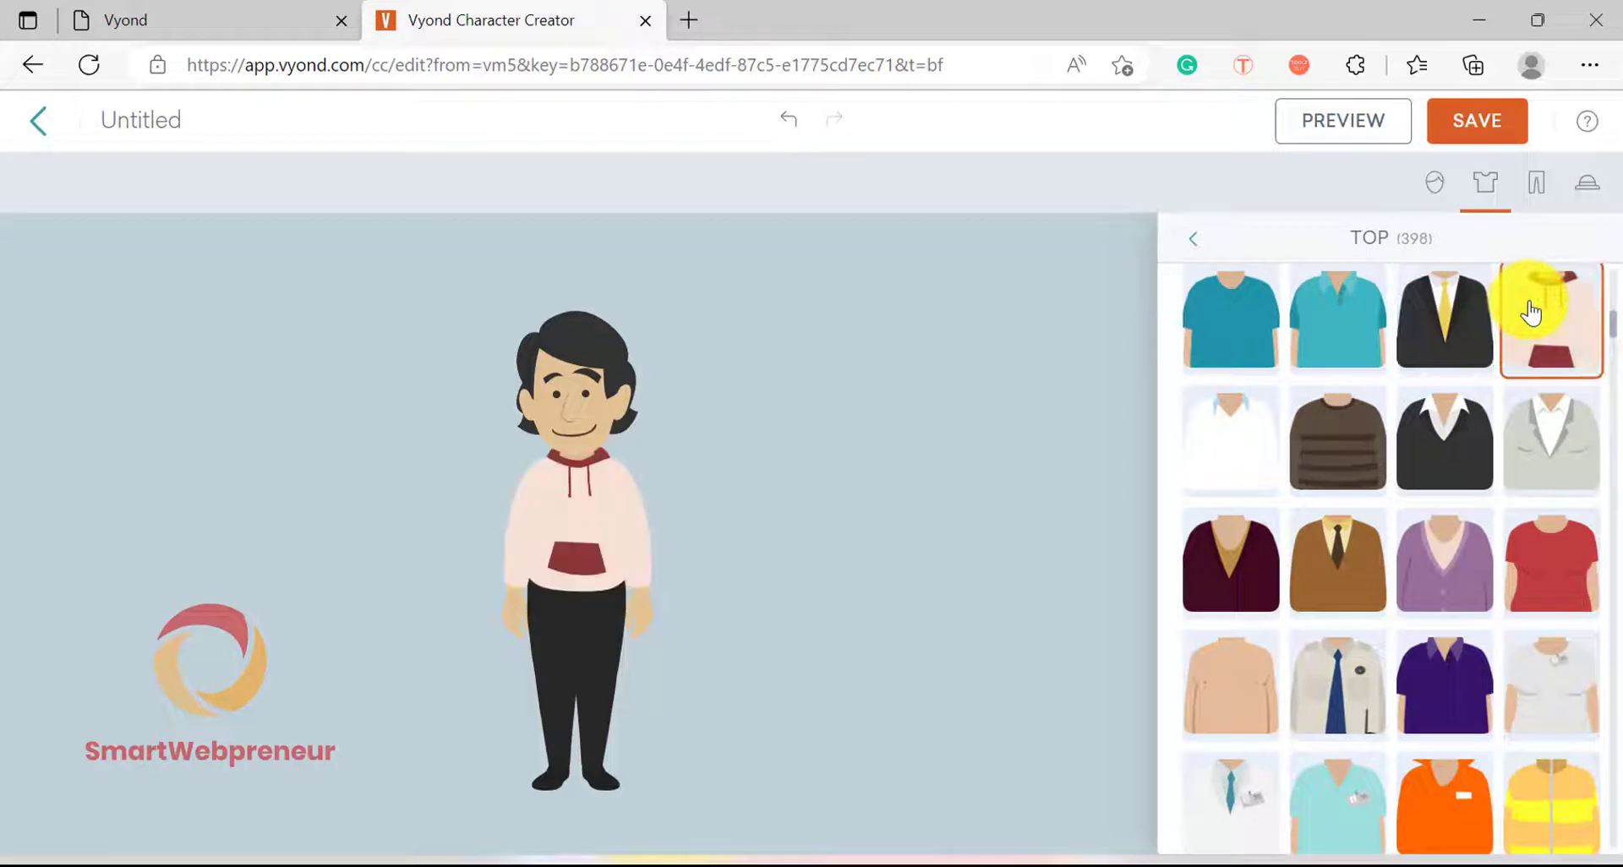
{"action": "left_click", "coordinate": [1192, 244]}
Step: Try different bottoms on the character and apply the blue trousers tucked into black boots
{"action": "left_click", "coordinate": [1537, 183]}
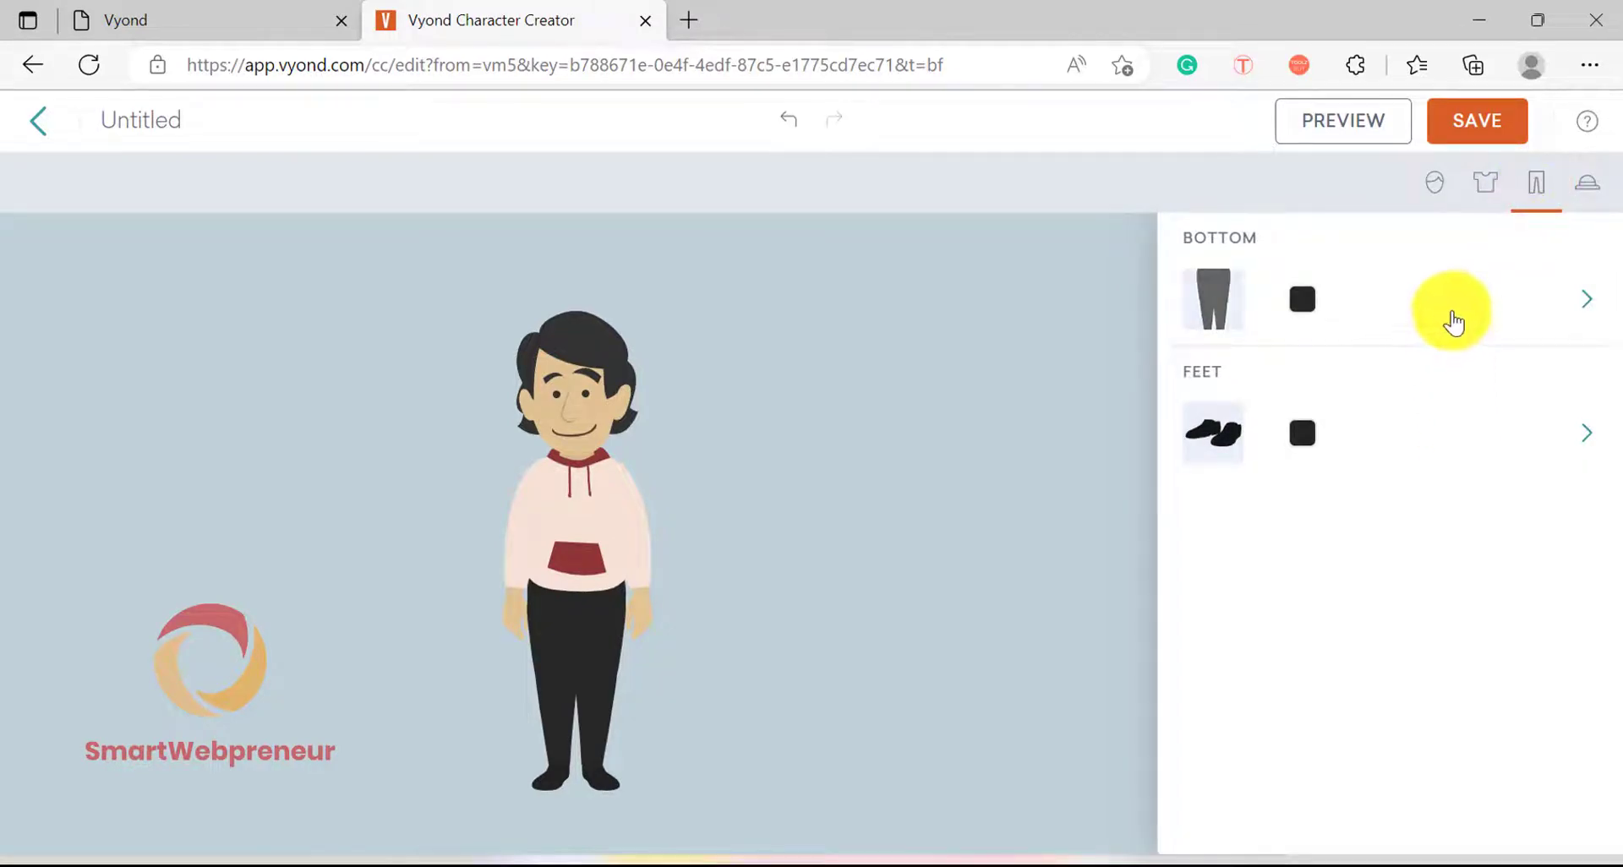
{"action": "left_click", "coordinate": [1452, 321]}
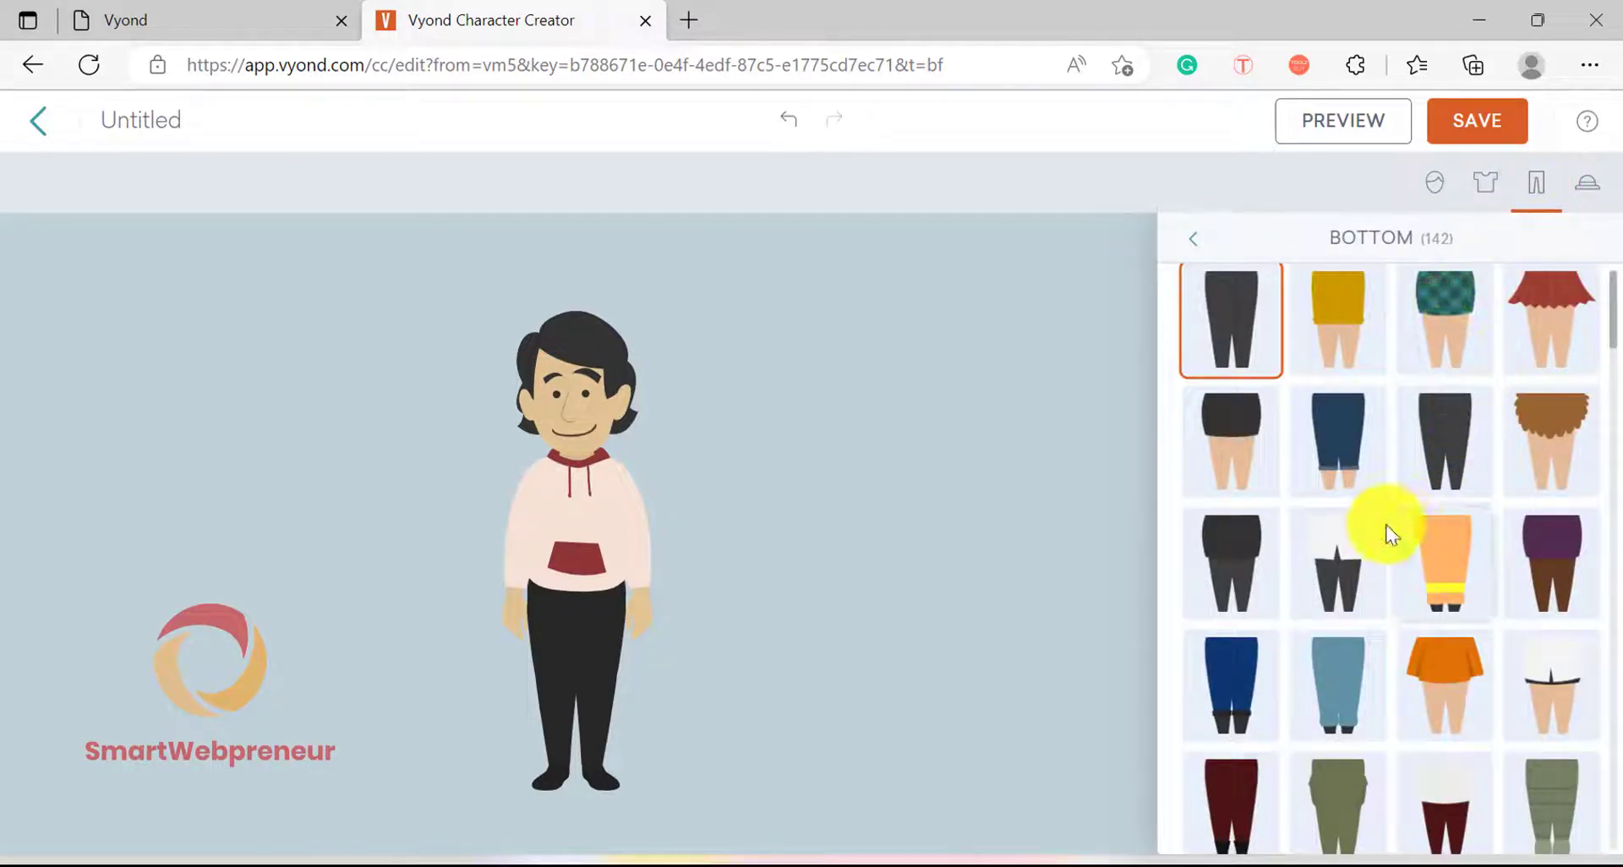
{"action": "left_click", "coordinate": [1250, 577]}
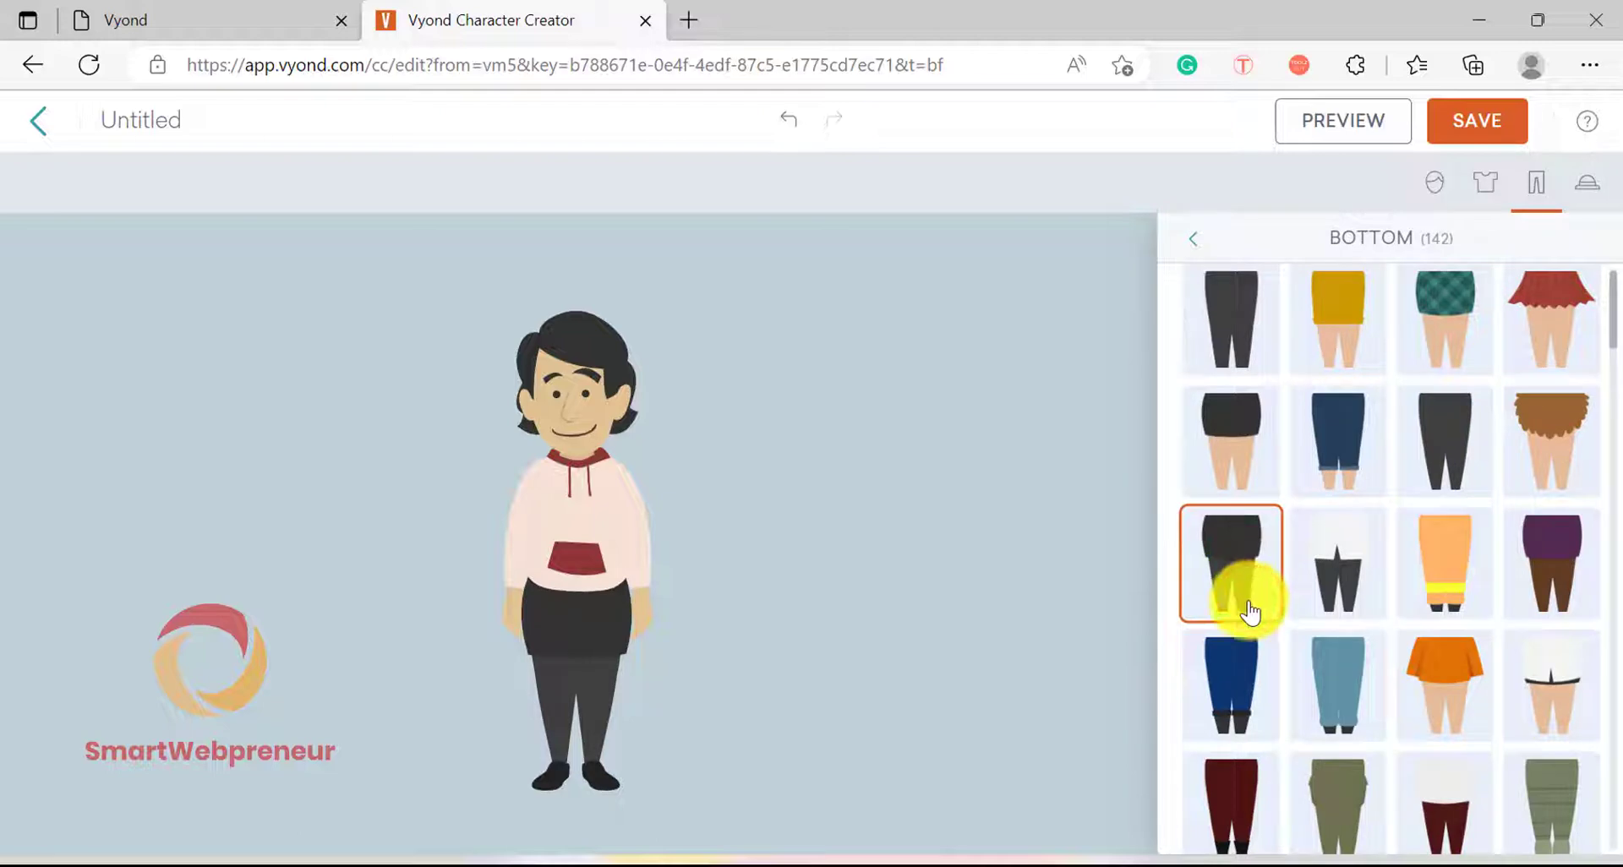
{"action": "left_click", "coordinate": [1255, 680]}
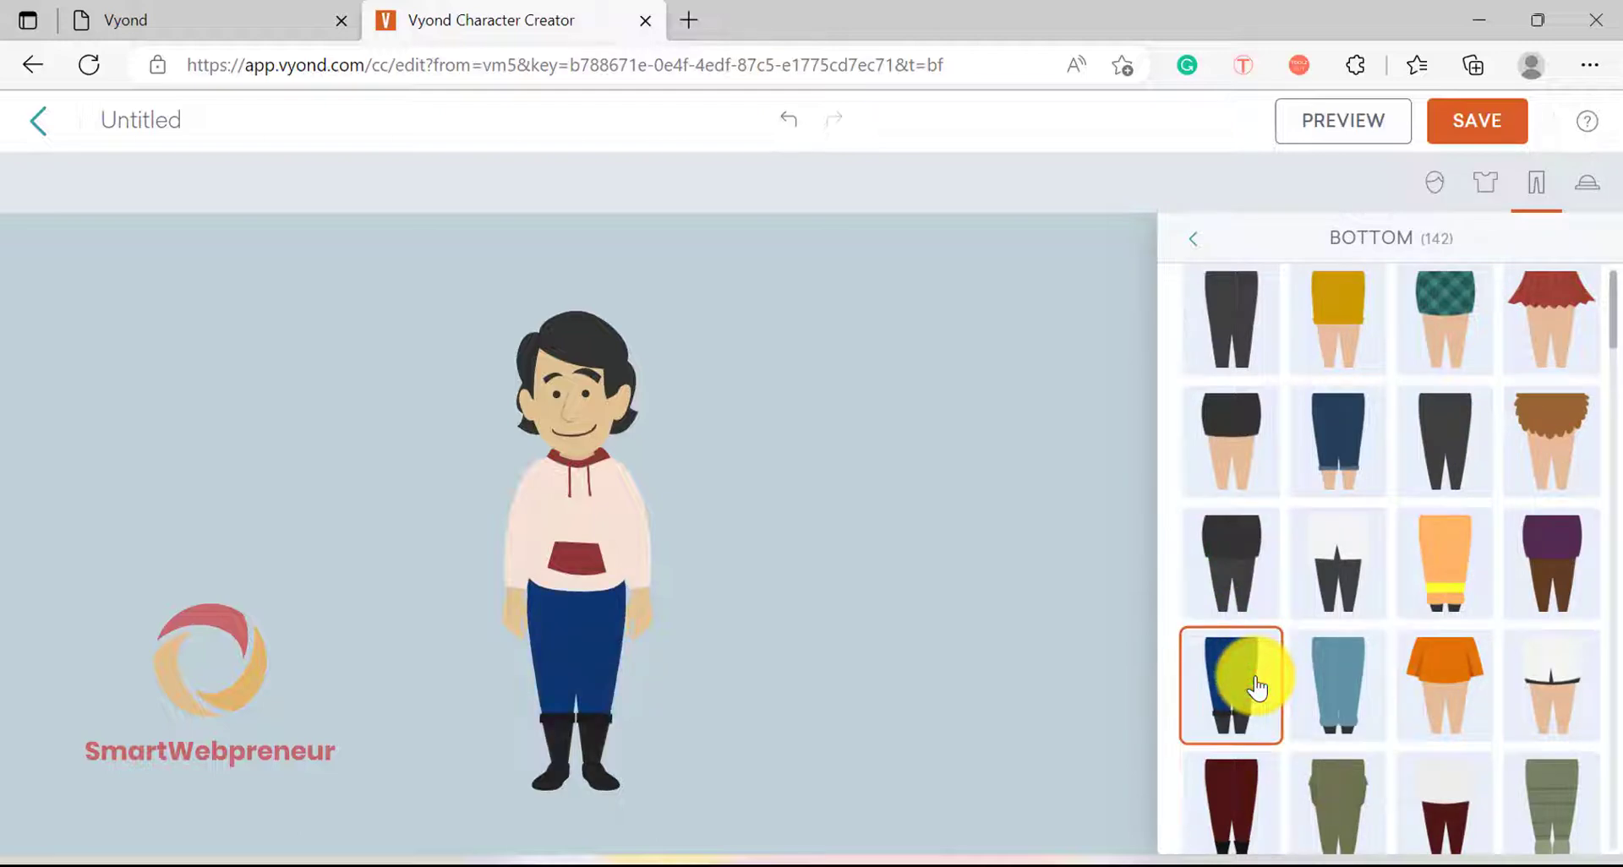
{"action": "left_click", "coordinate": [1552, 584]}
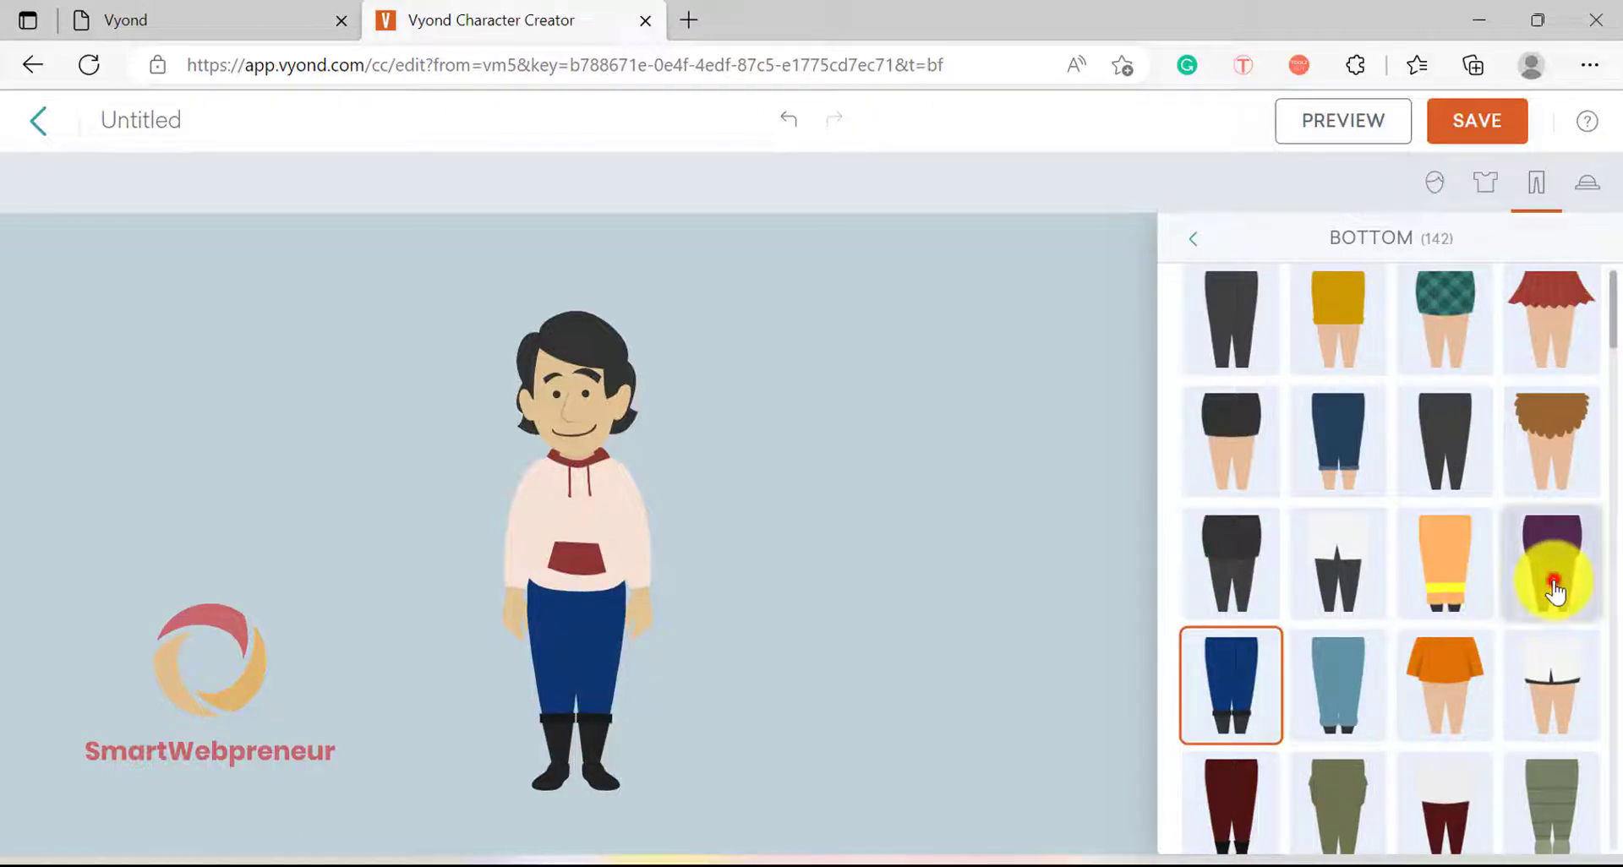
{"action": "left_click", "coordinate": [1232, 700]}
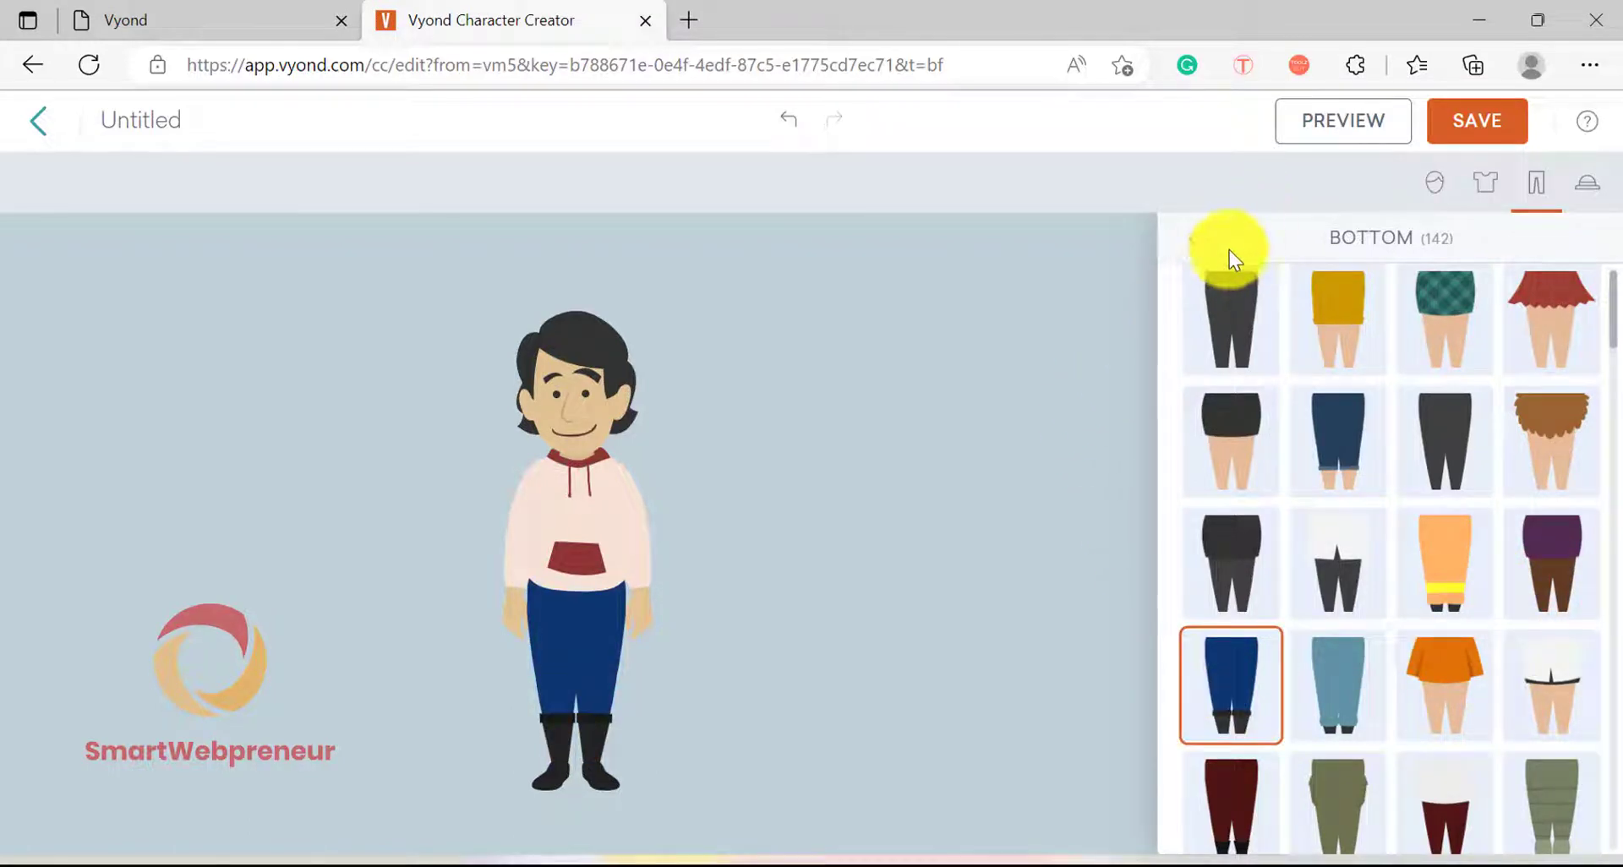
{"action": "left_click", "coordinate": [1195, 245]}
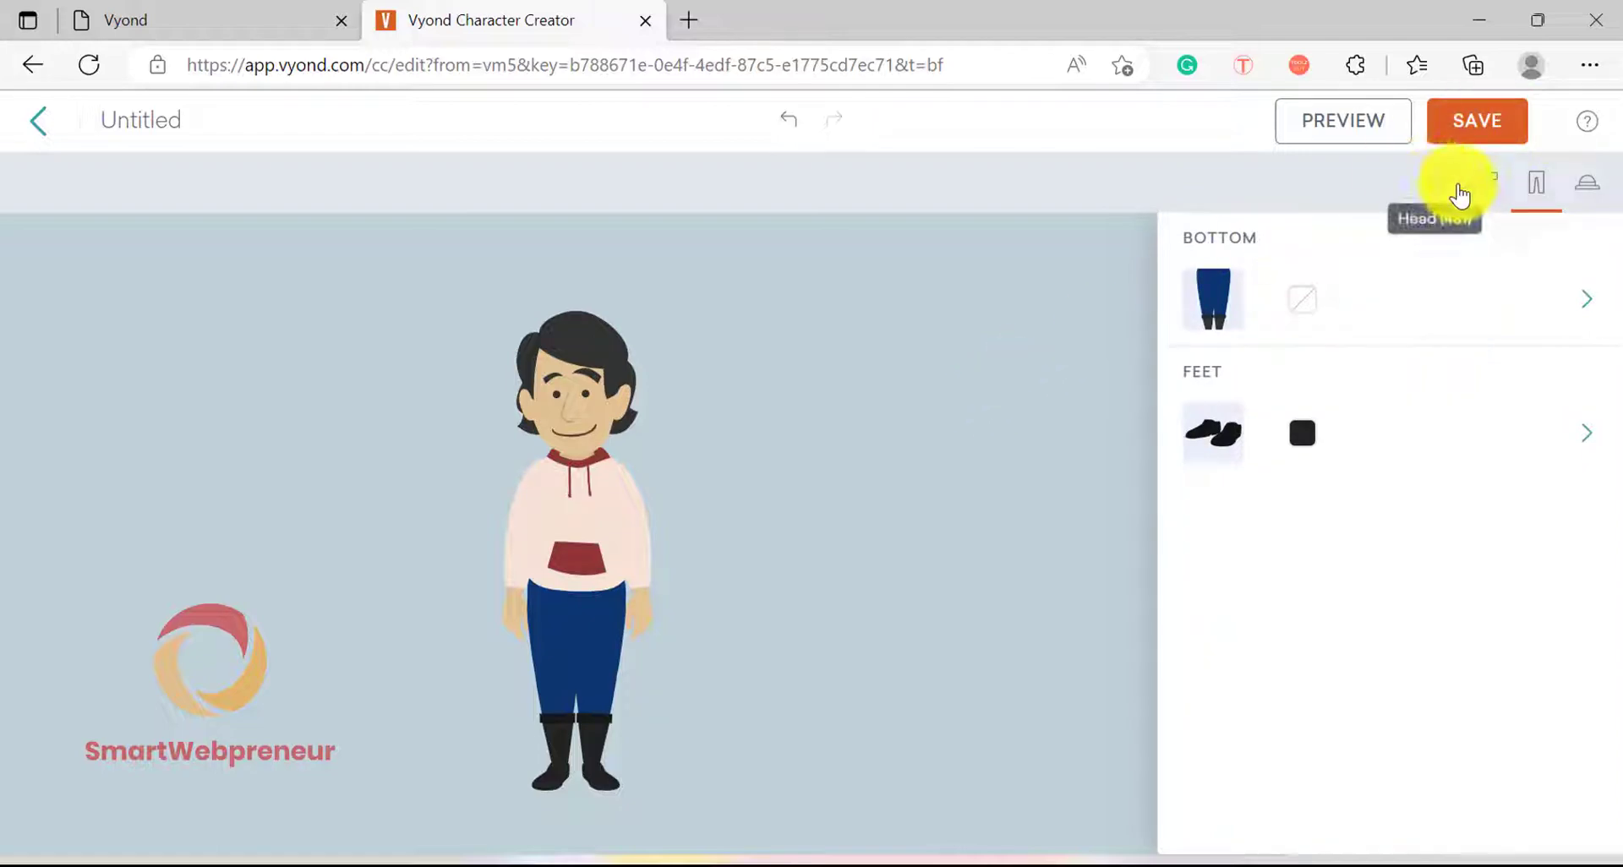
Step: Try another suggested skin colour on the character's face and return to the light tan E2C294
{"action": "left_click", "coordinate": [1441, 193]}
{"action": "left_click", "coordinate": [1301, 297]}
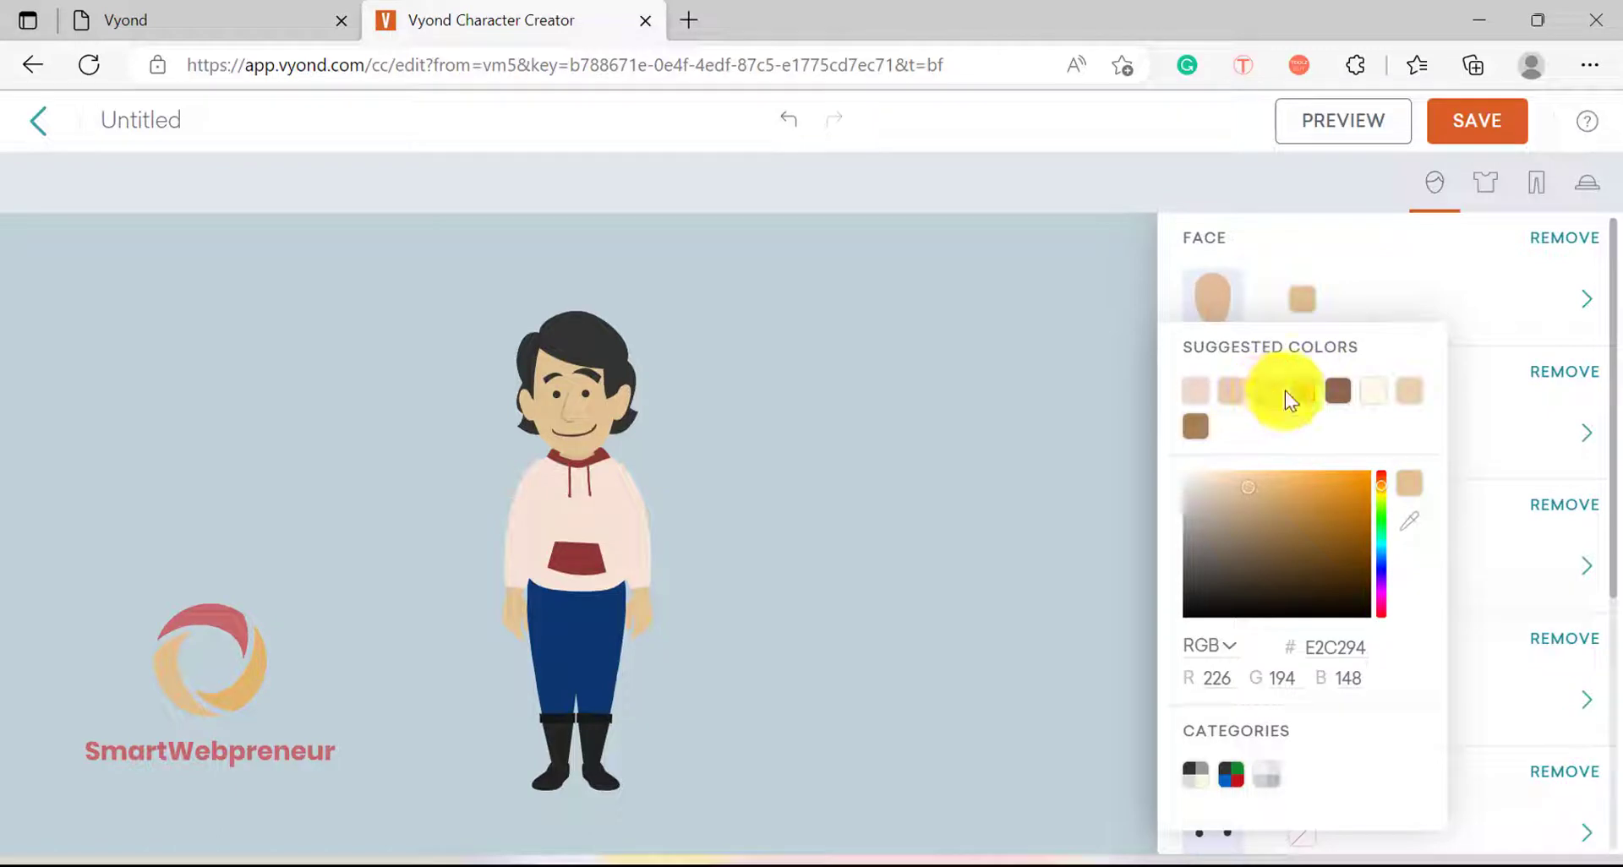
{"action": "left_click", "coordinate": [1307, 391]}
{"action": "left_click", "coordinate": [1257, 393]}
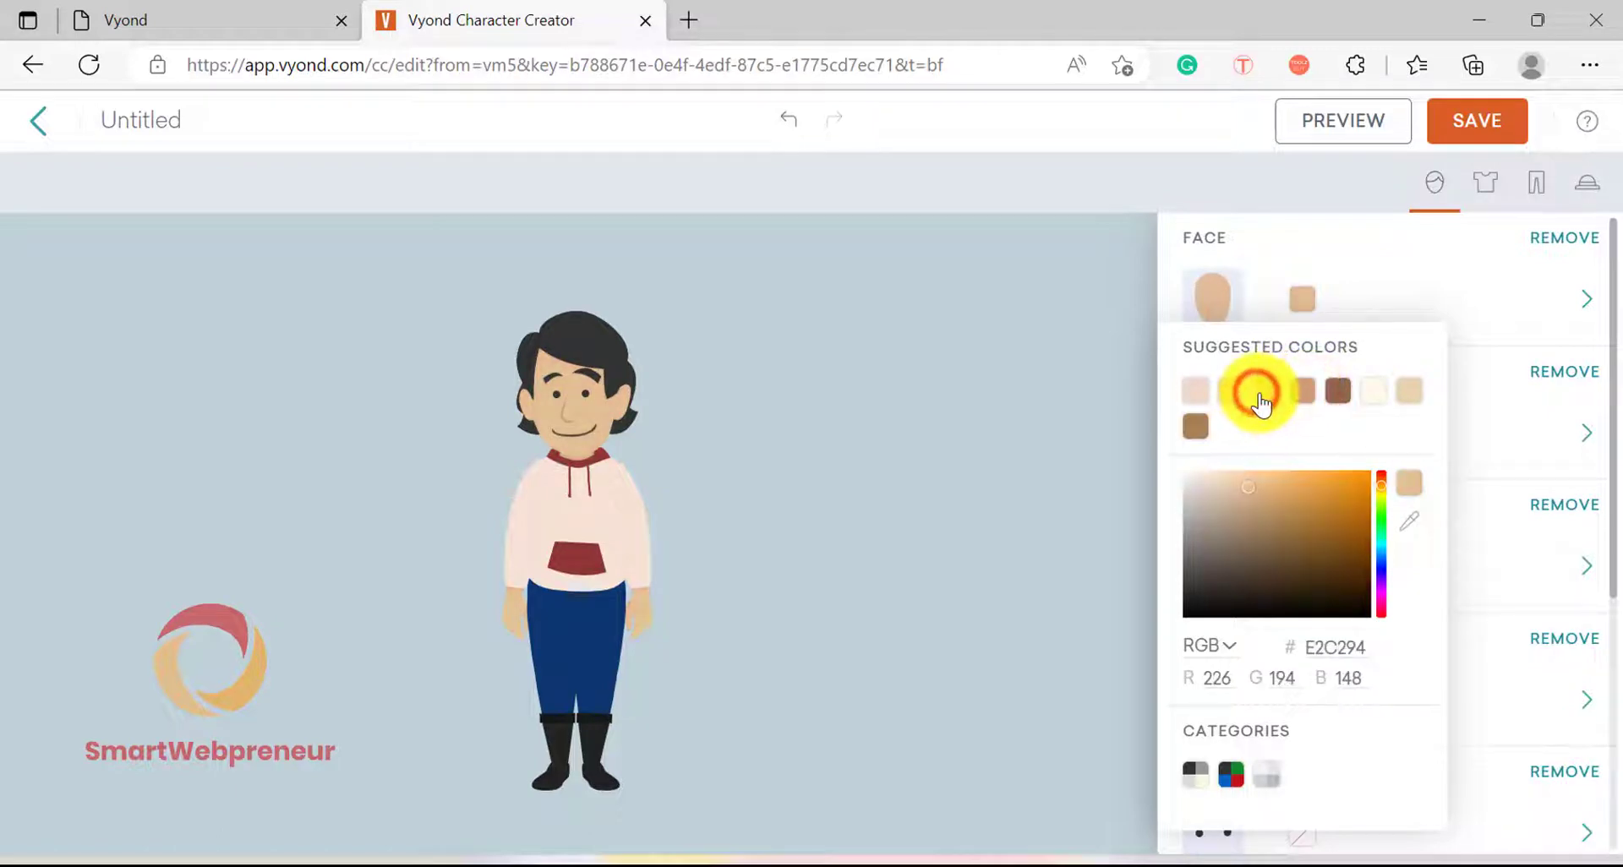
{"action": "left_click", "coordinate": [1337, 206]}
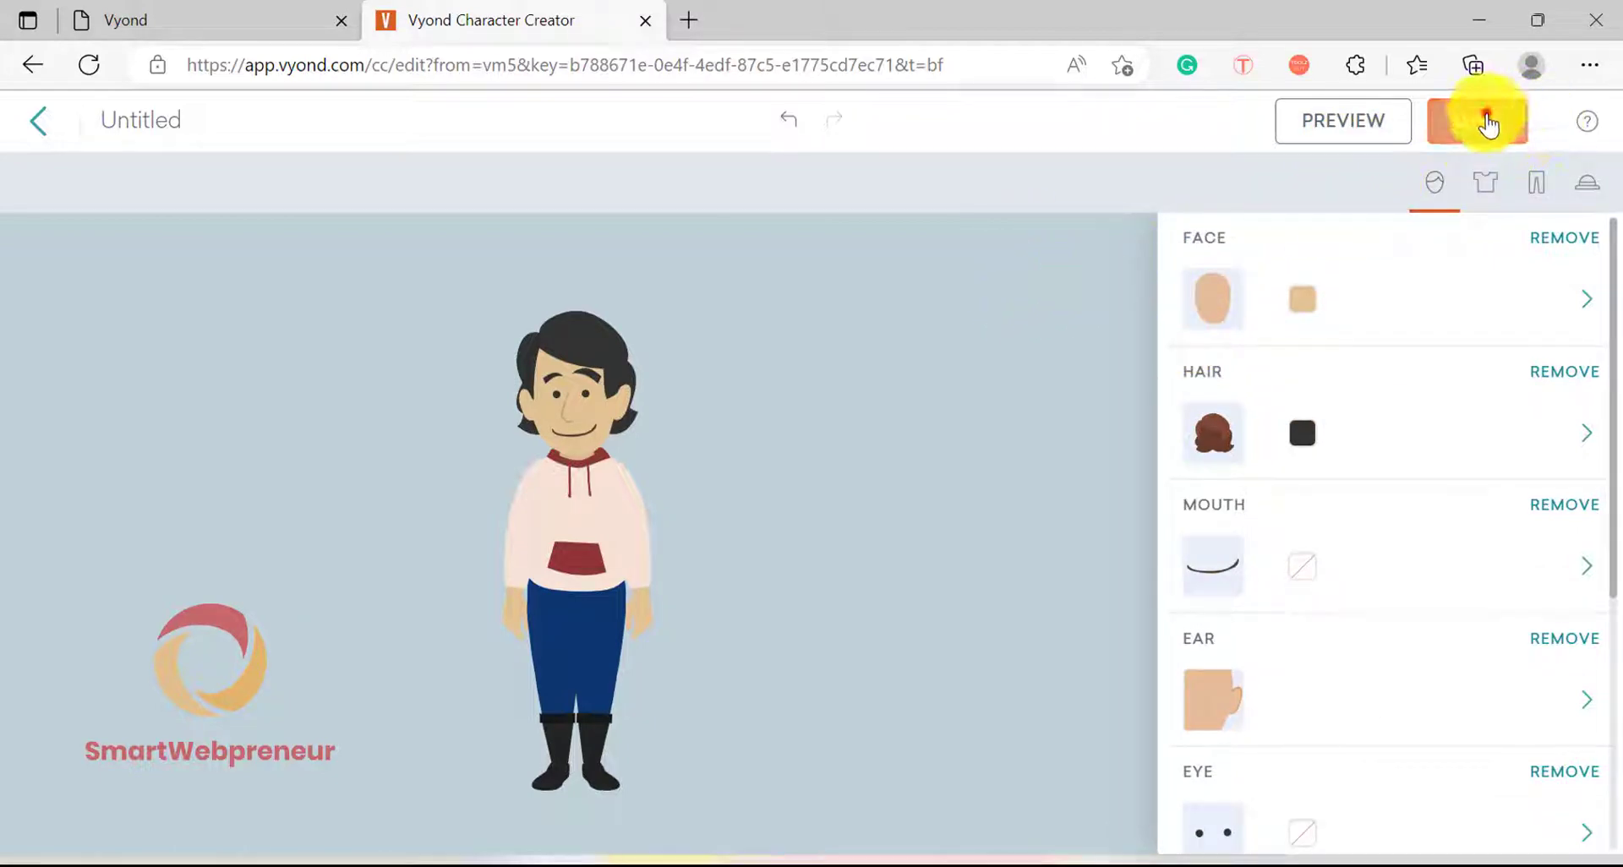
Step: Save the character, continue to the video and place the new character on the left side of the forest scene
{"action": "left_click", "coordinate": [1488, 122]}
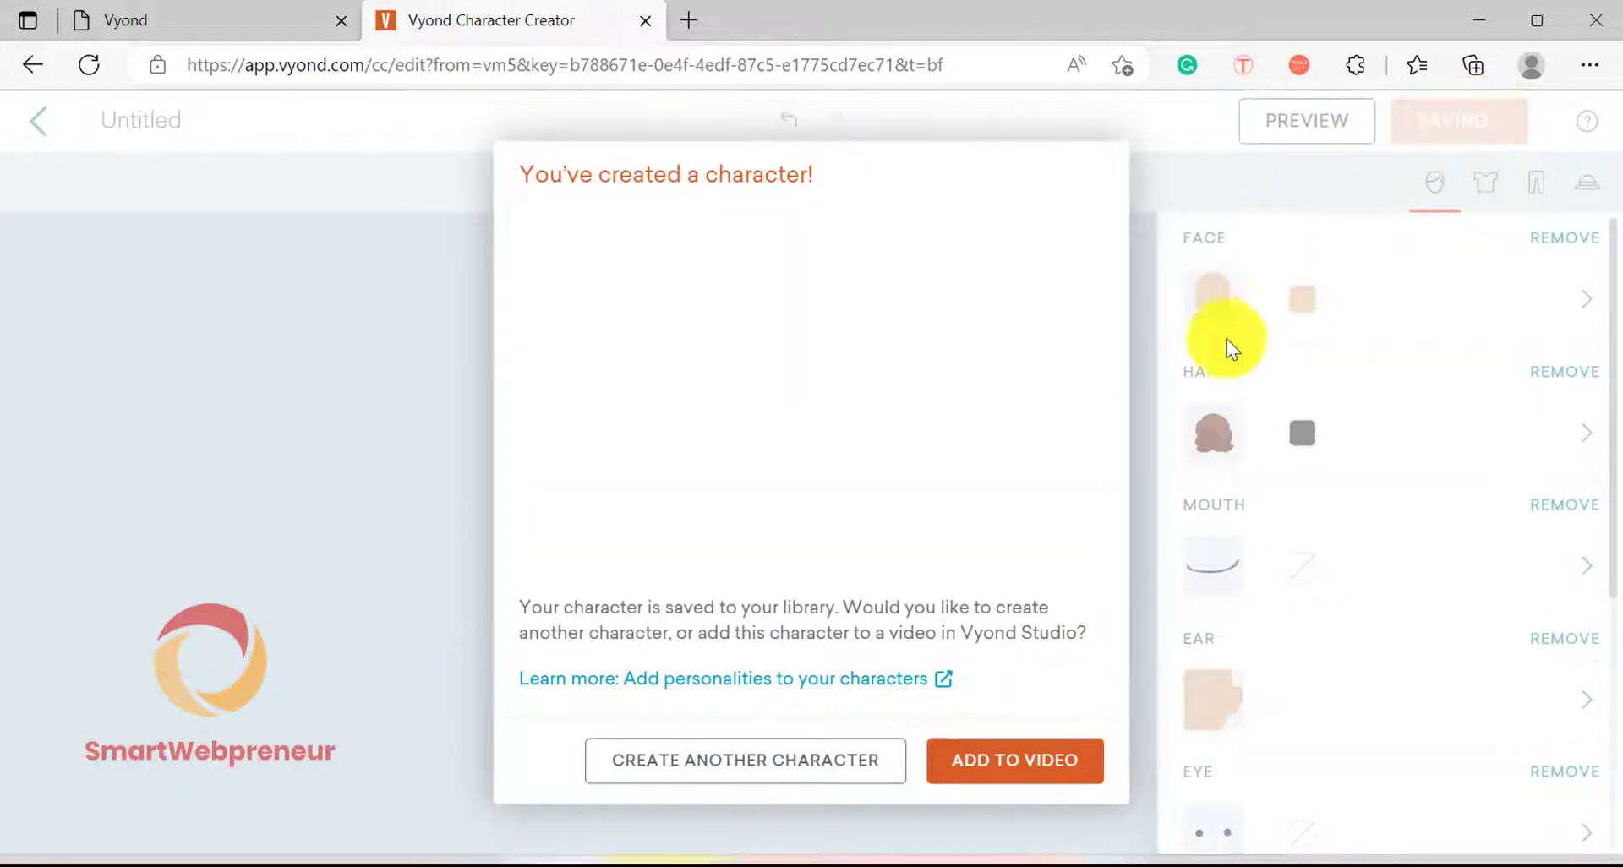
{"action": "left_click", "coordinate": [1021, 765]}
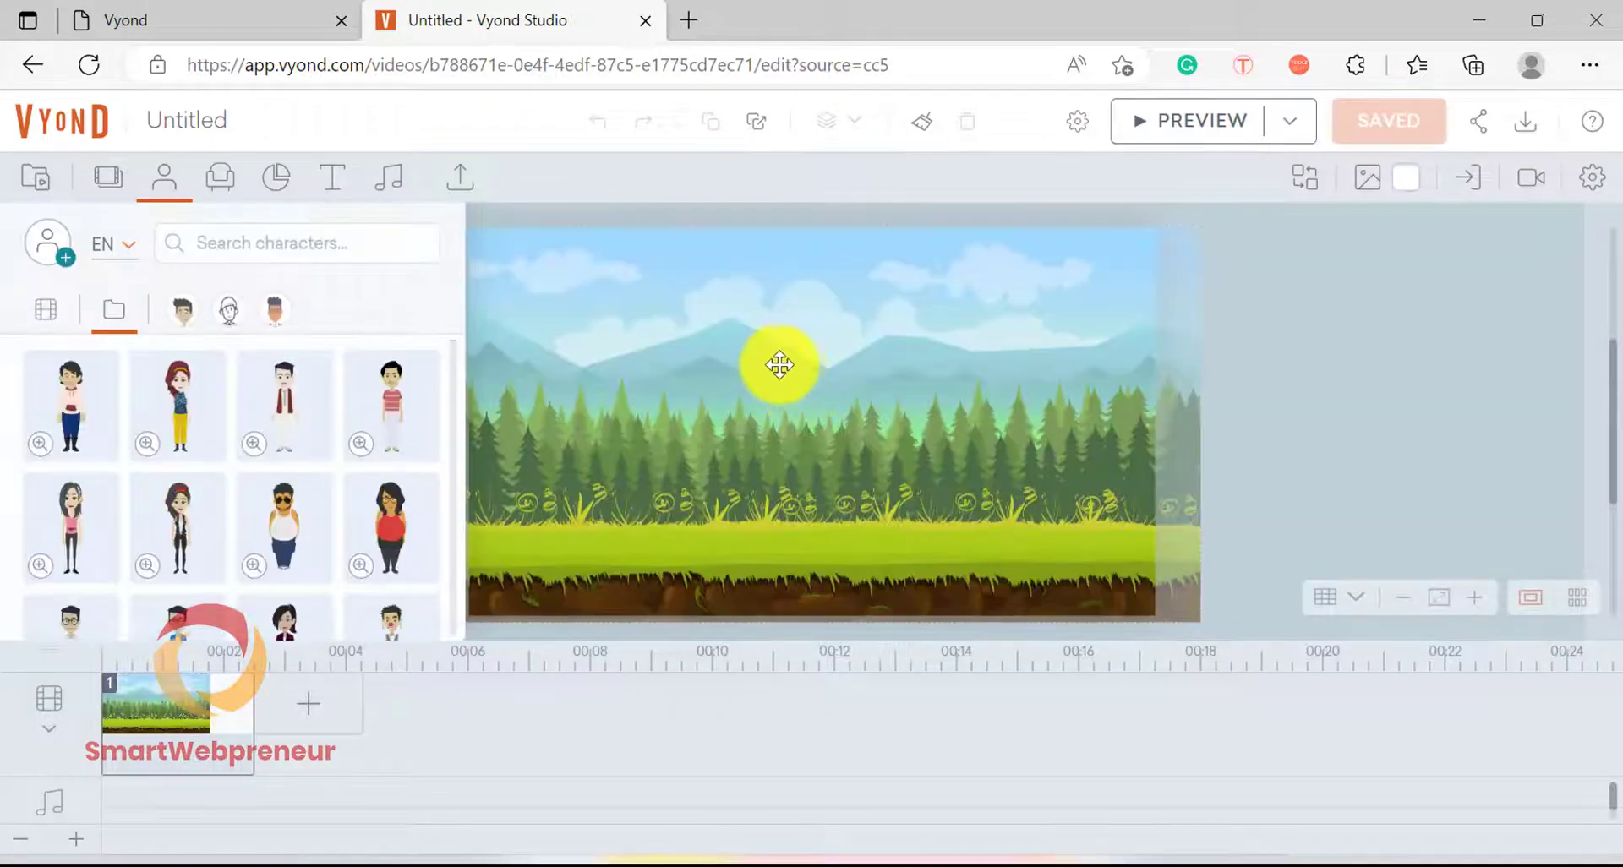
{"action": "left_click", "coordinate": [91, 410]}
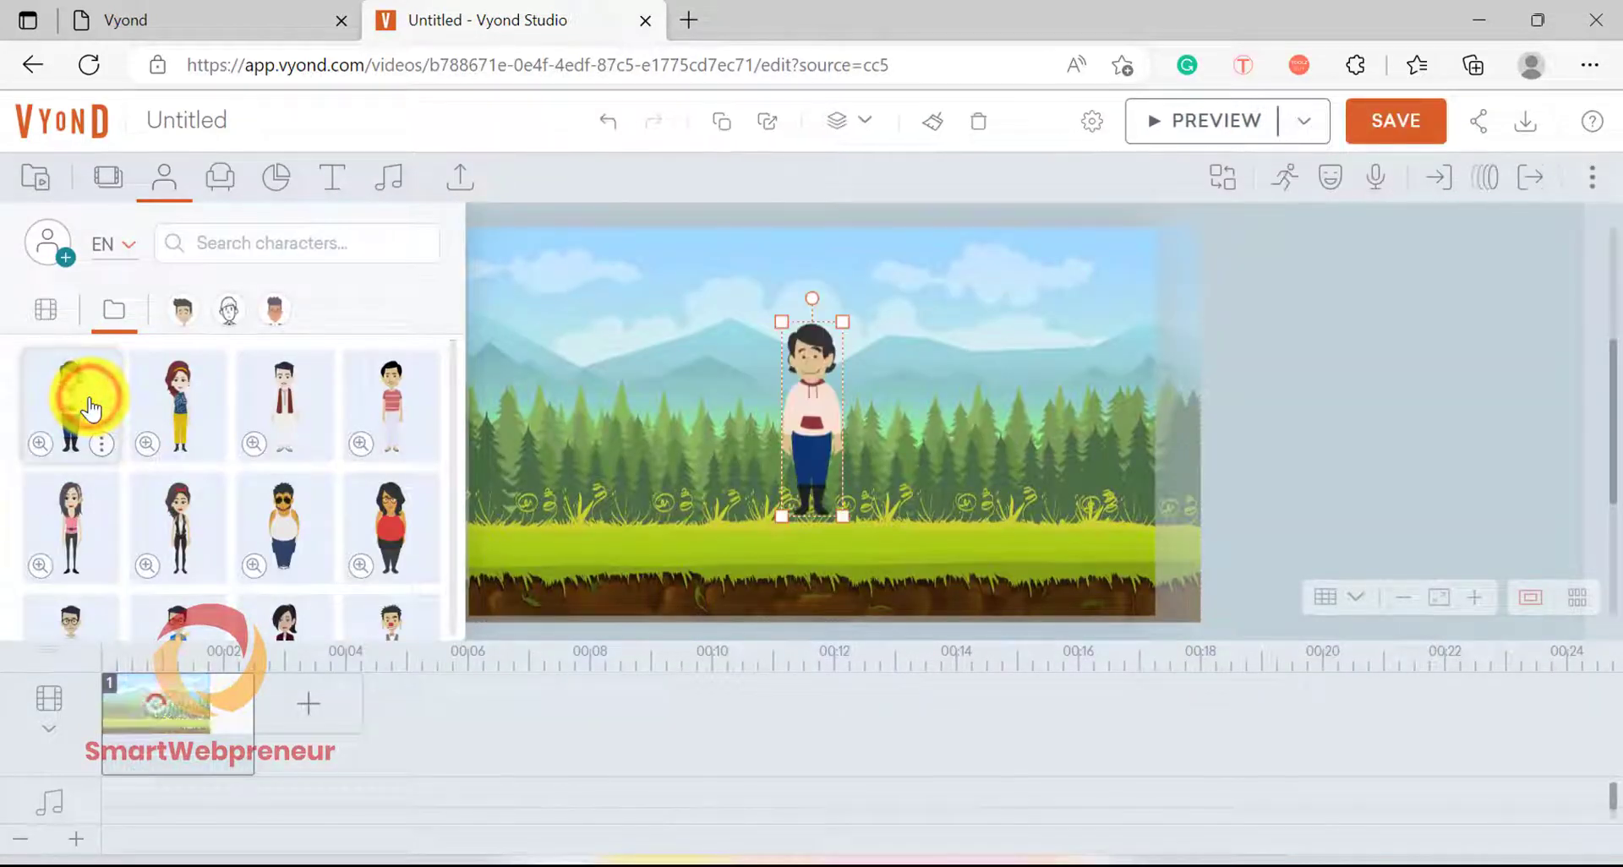
{"action": "left_click_drag", "start_coordinate": [804, 413], "coordinate": [645, 446]}
Step: Enlarge the forest background and reposition it so that it fills the whole scene frame
{"action": "left_click_drag", "start_coordinate": [968, 369], "coordinate": [961, 414]}
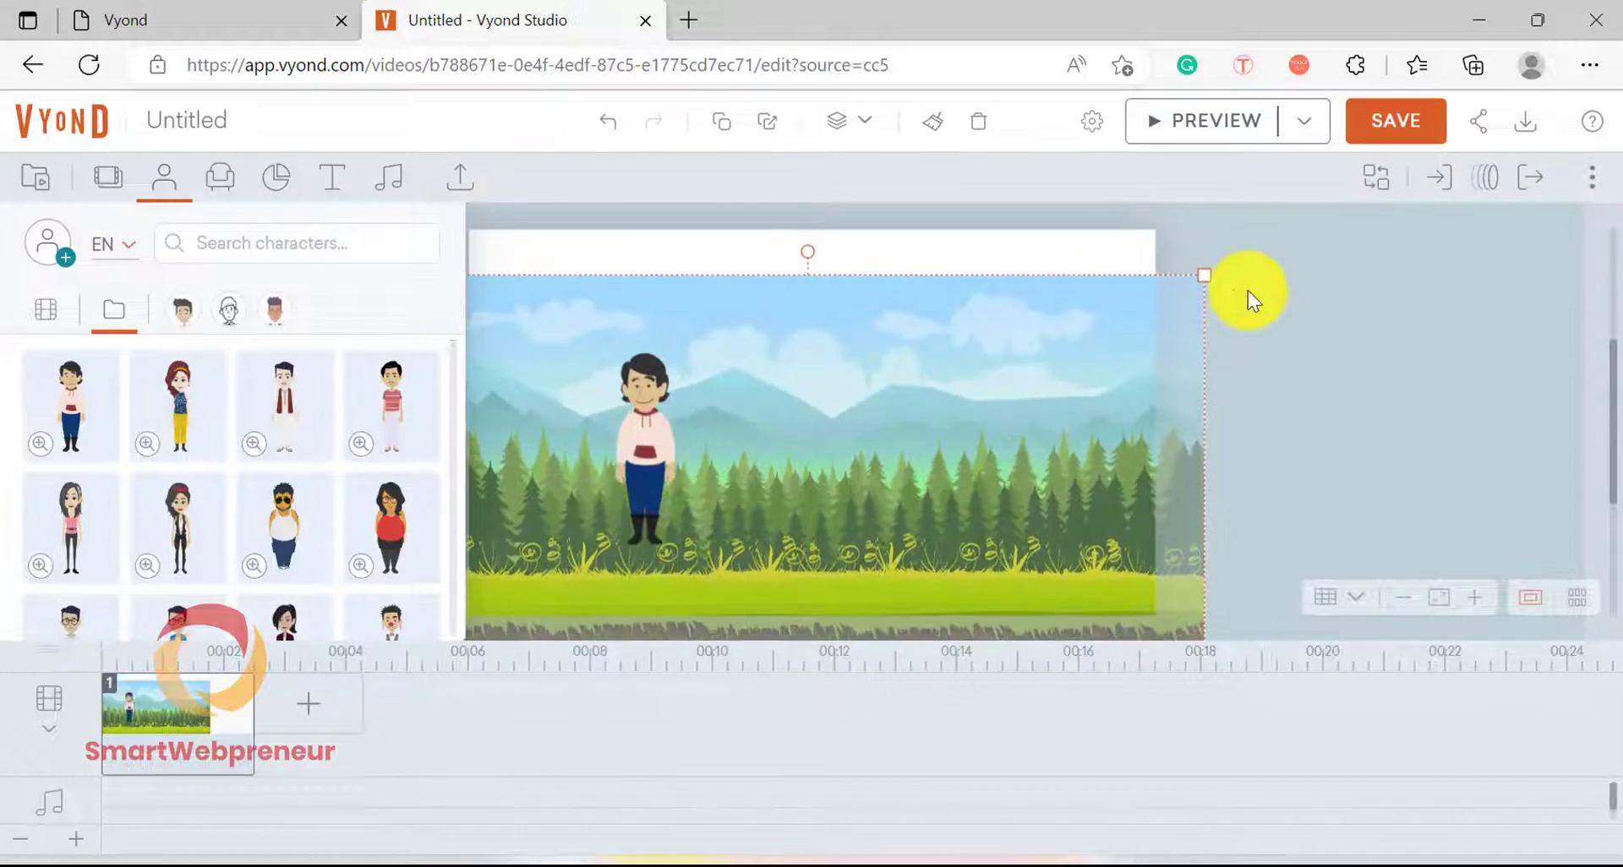
{"action": "left_click_drag", "start_coordinate": [1205, 278], "coordinate": [1348, 127]}
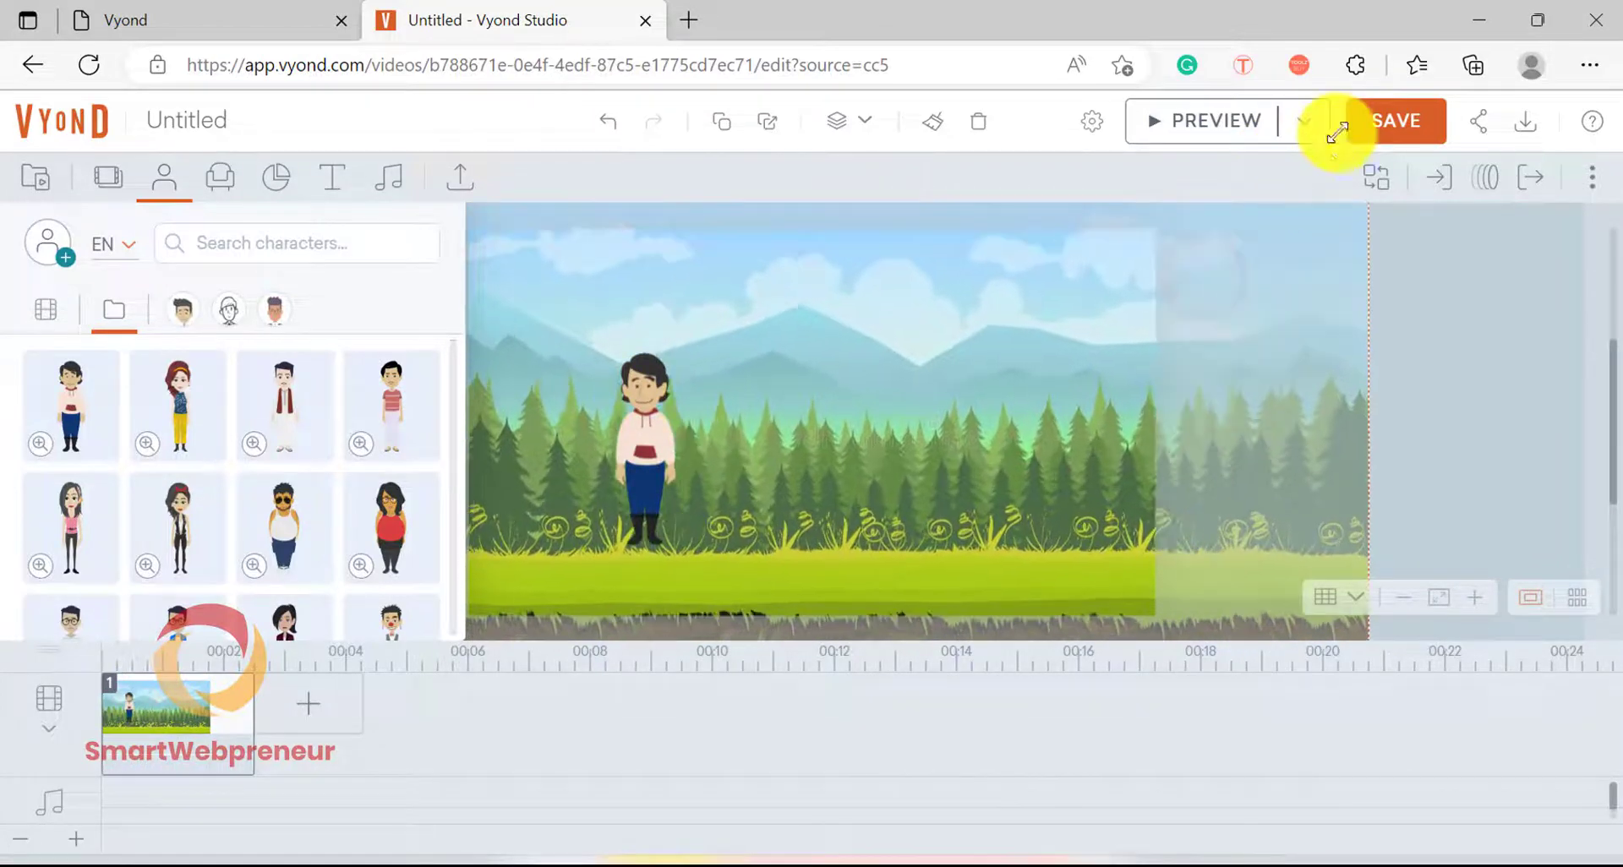
{"action": "left_click_drag", "start_coordinate": [966, 363], "coordinate": [935, 372]}
Step: Move the character down onto the grass near the left edge of the scene and close the character library
{"action": "left_click_drag", "start_coordinate": [642, 442], "coordinate": [585, 492]}
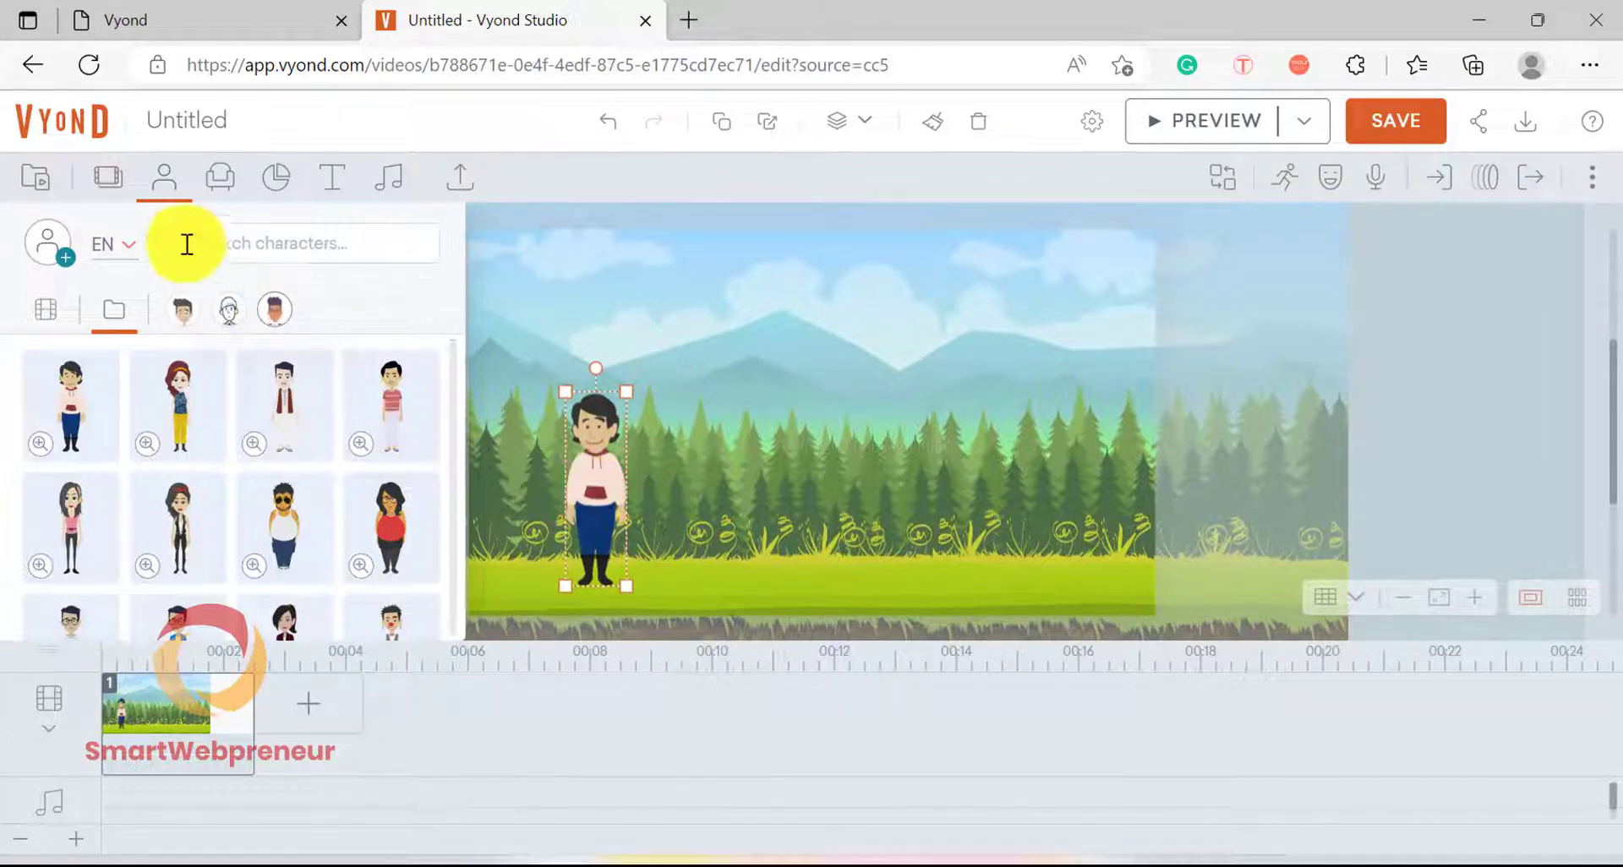
{"action": "left_click", "coordinate": [160, 179]}
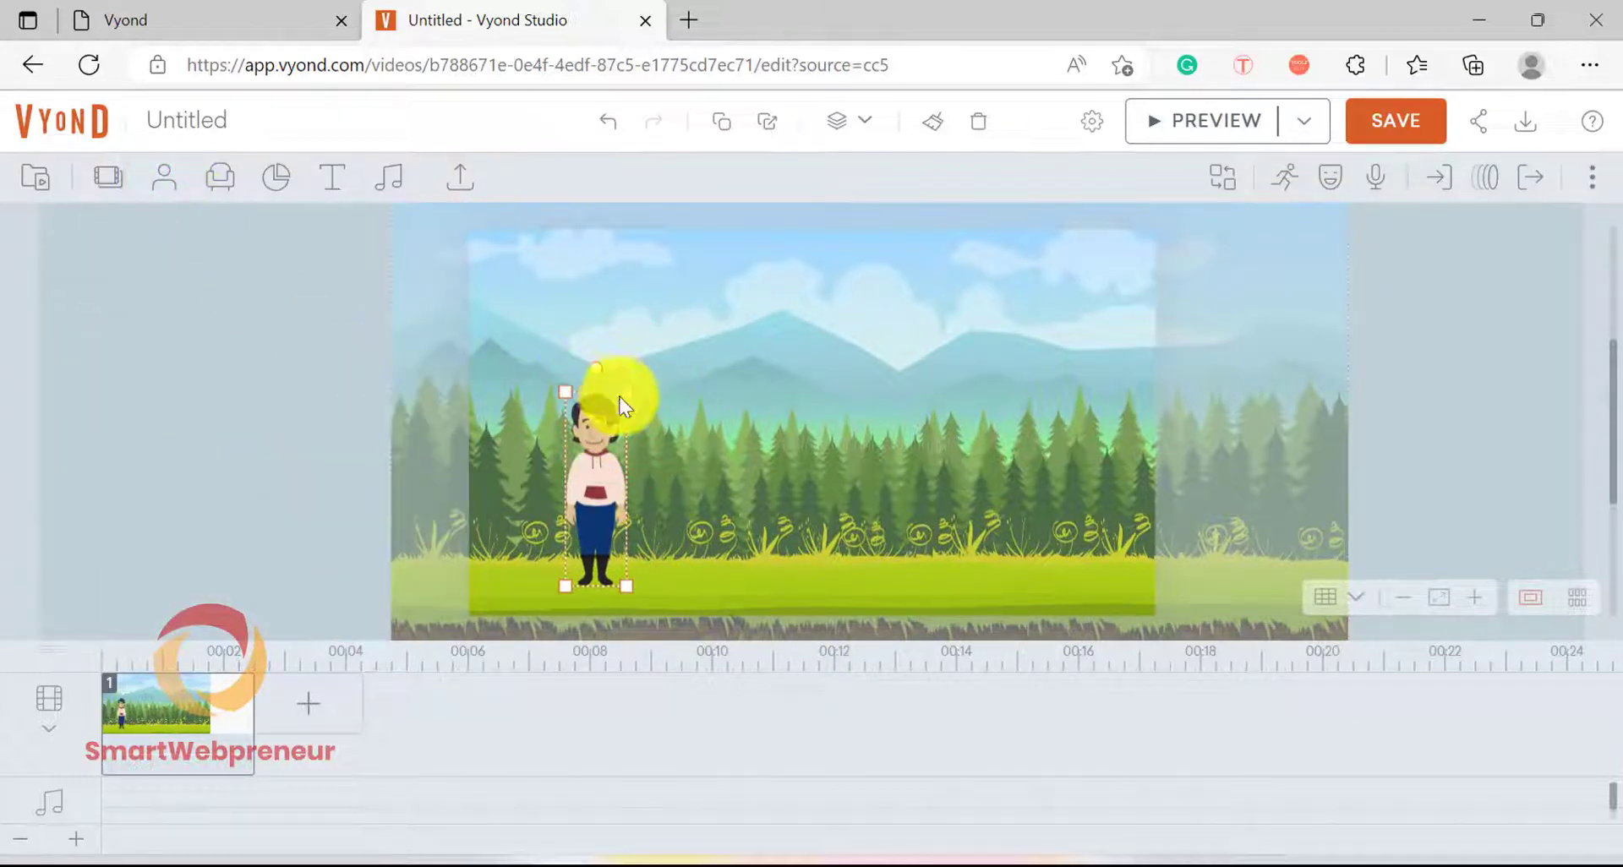
{"action": "left_click_drag", "start_coordinate": [601, 493], "coordinate": [589, 493]}
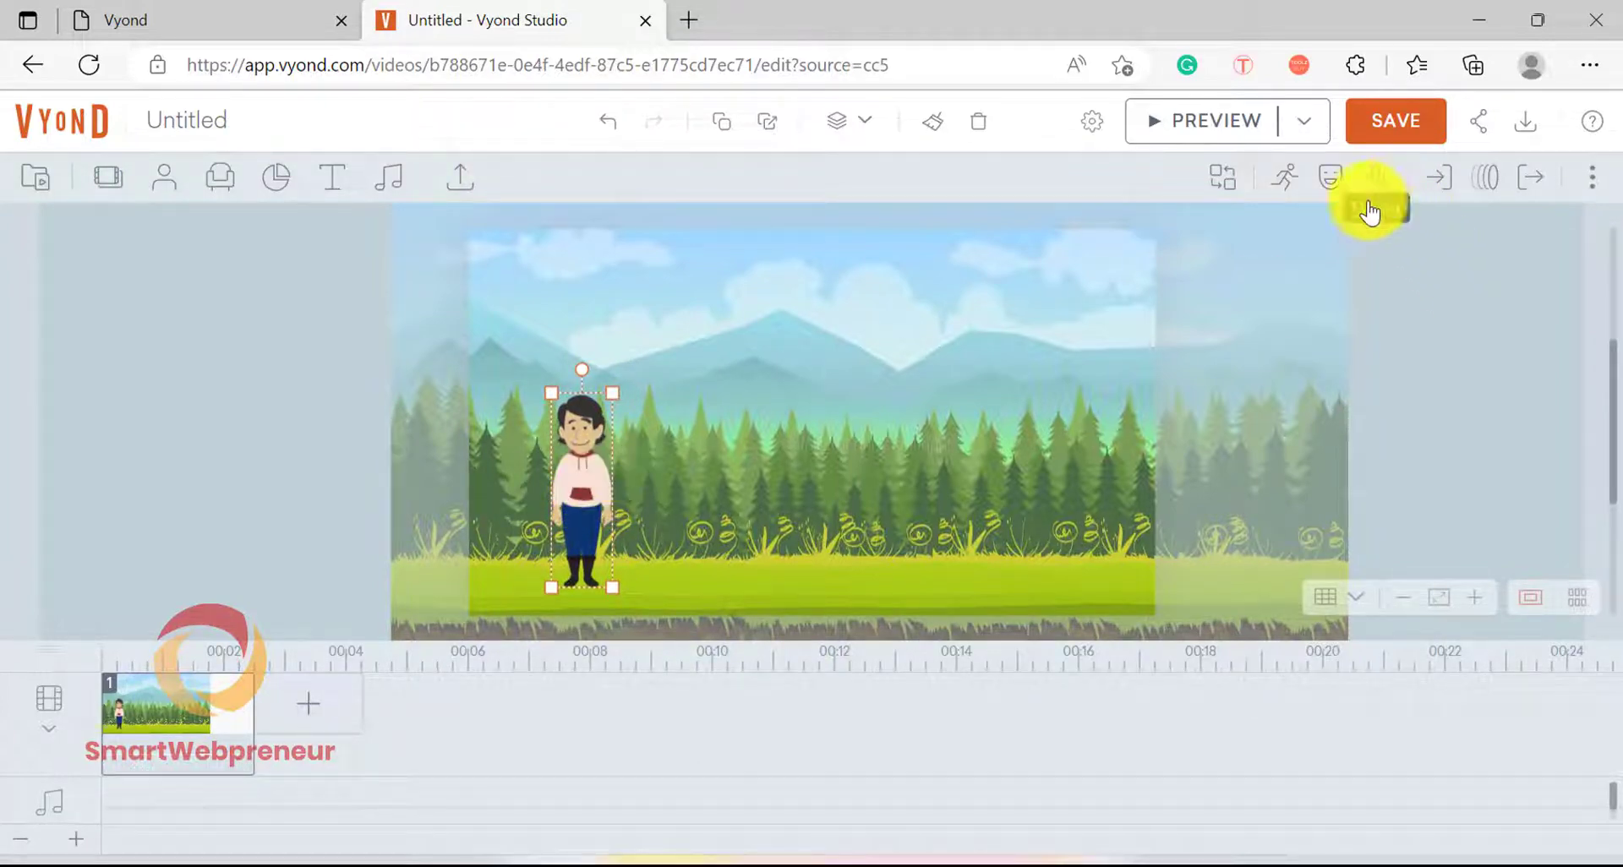
Step: Search the character's actions for "horse" and apply the action of riding a walking horse
{"action": "left_click", "coordinate": [1287, 179]}
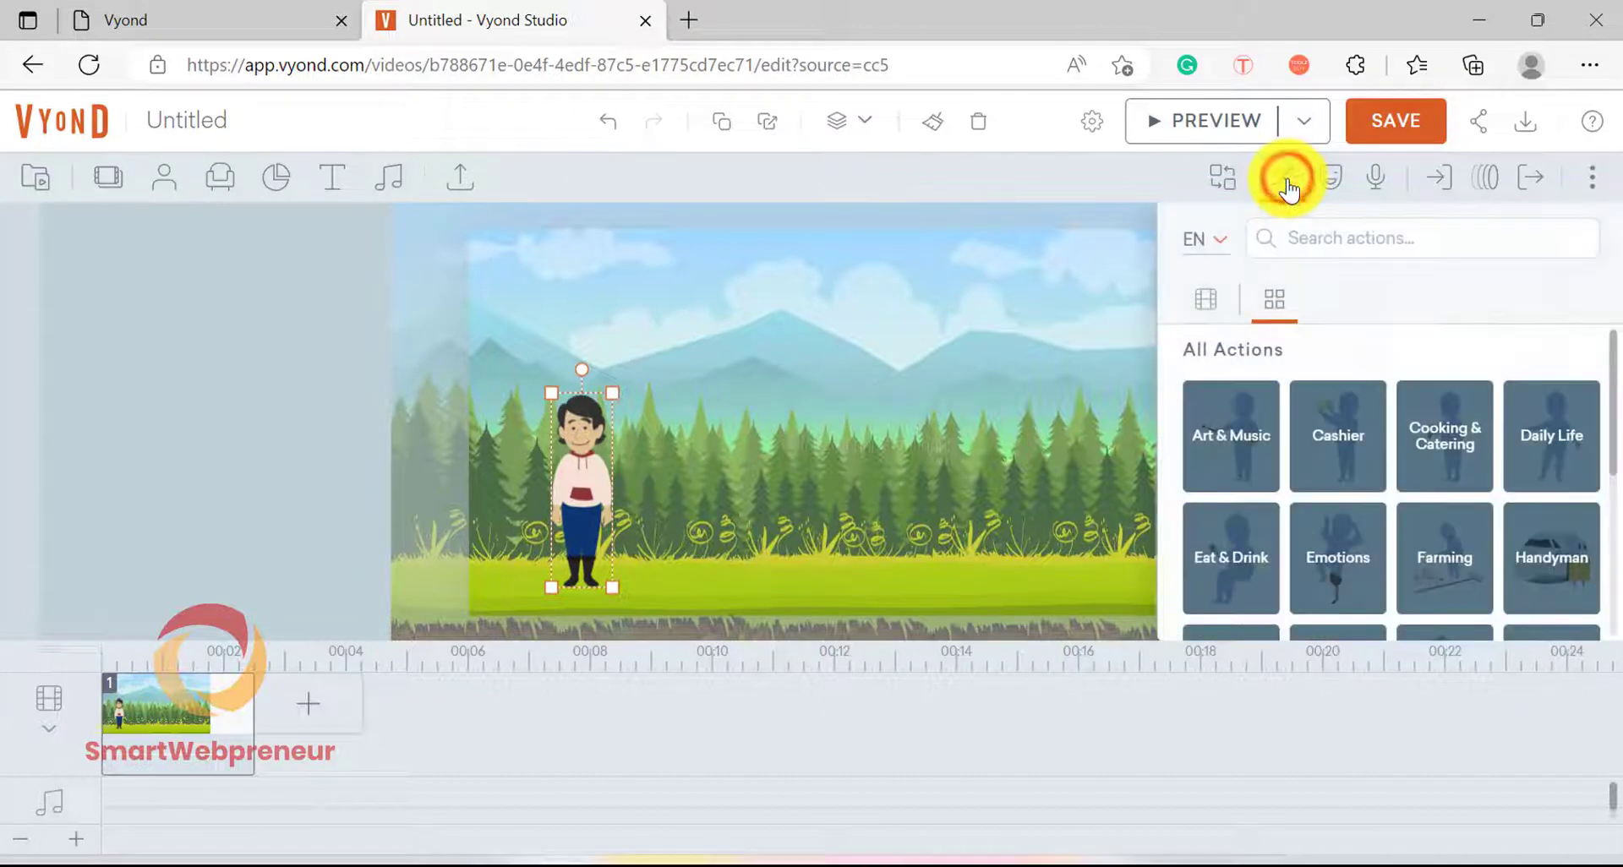
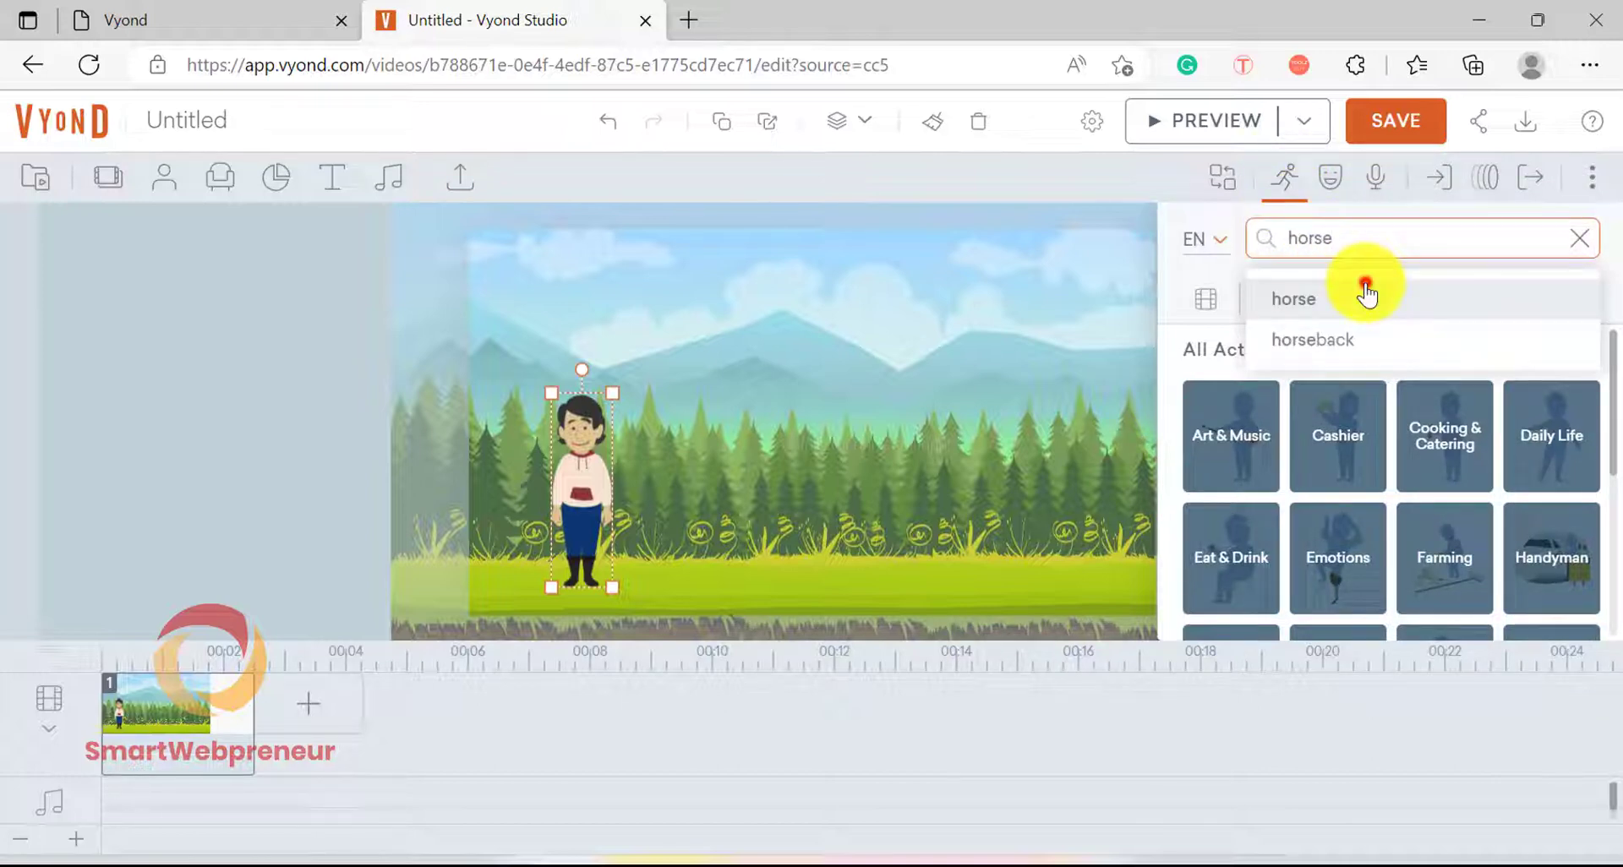
{"action": "left_click", "coordinate": [1366, 294]}
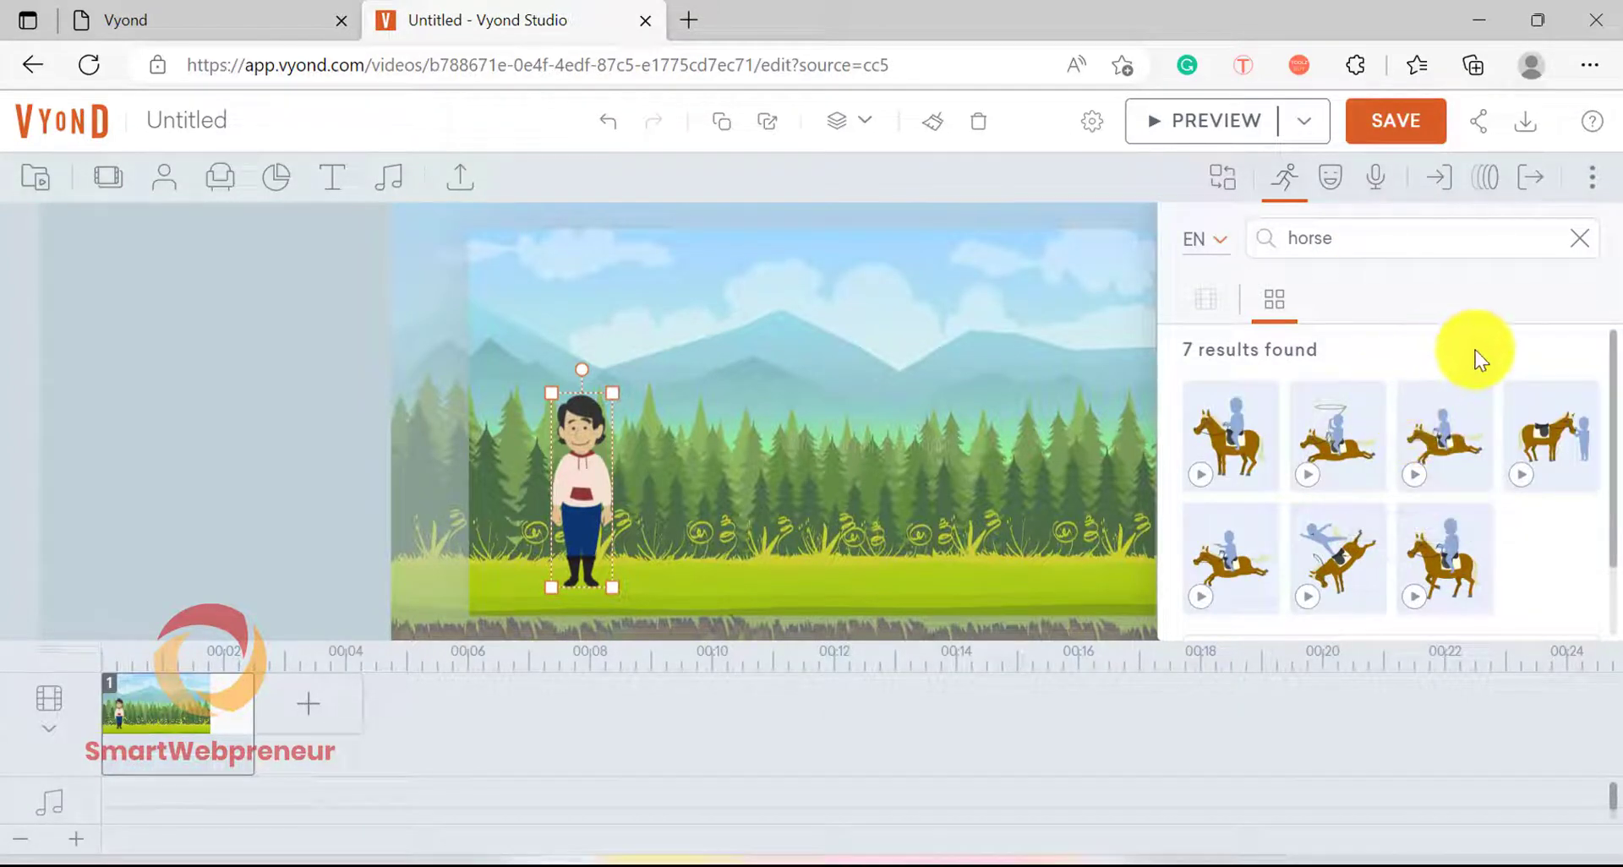
{"action": "scroll", "coordinate": [1598, 398], "scroll_direction": "down", "scroll_amount": 1}
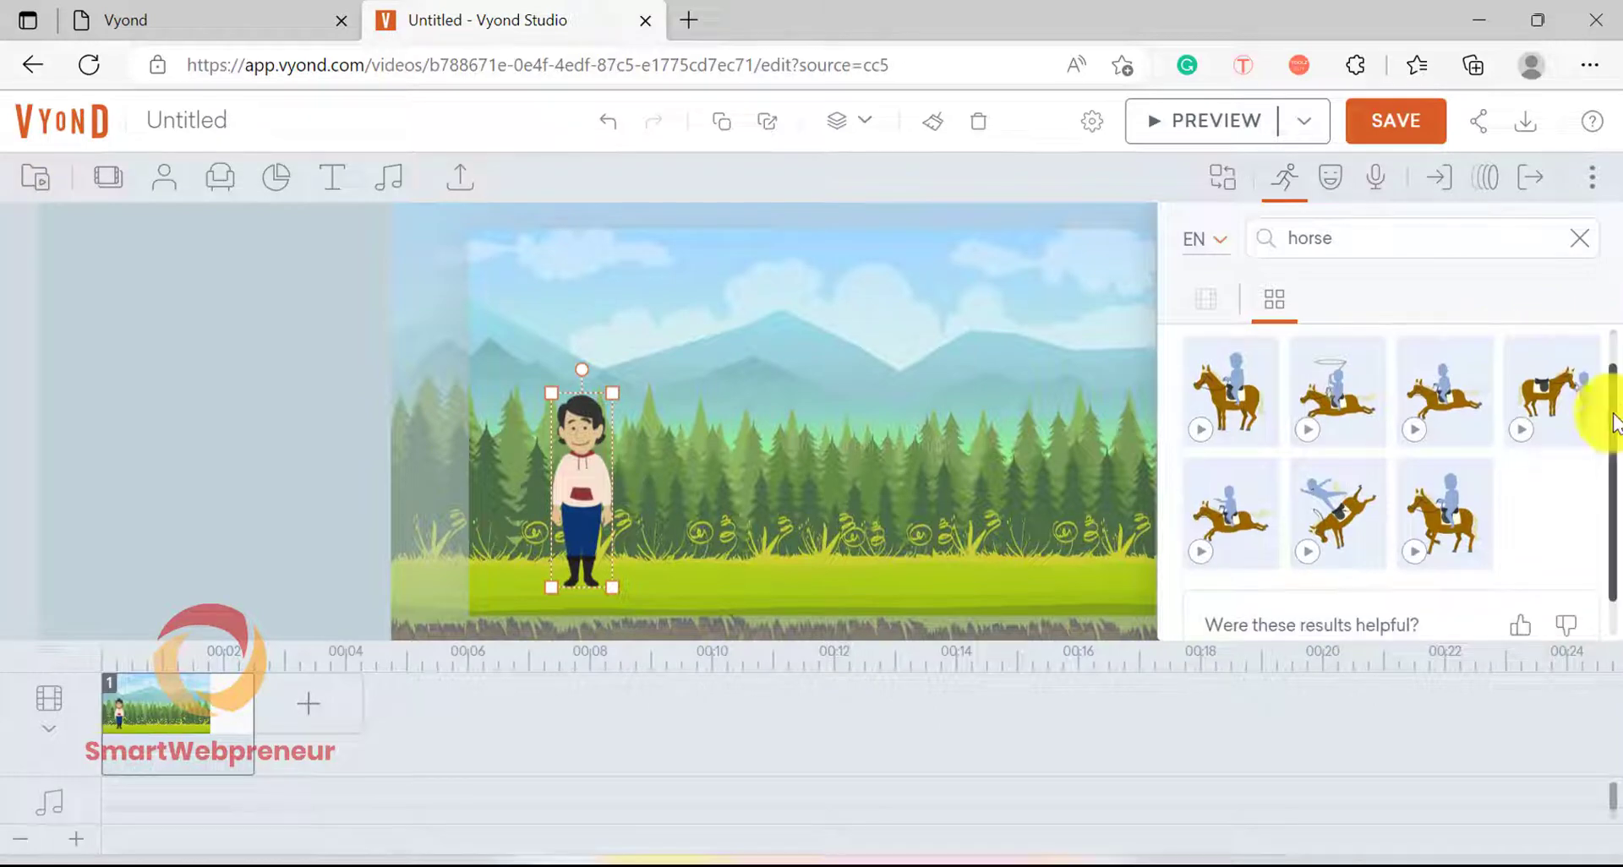
{"action": "left_click", "coordinate": [1467, 511]}
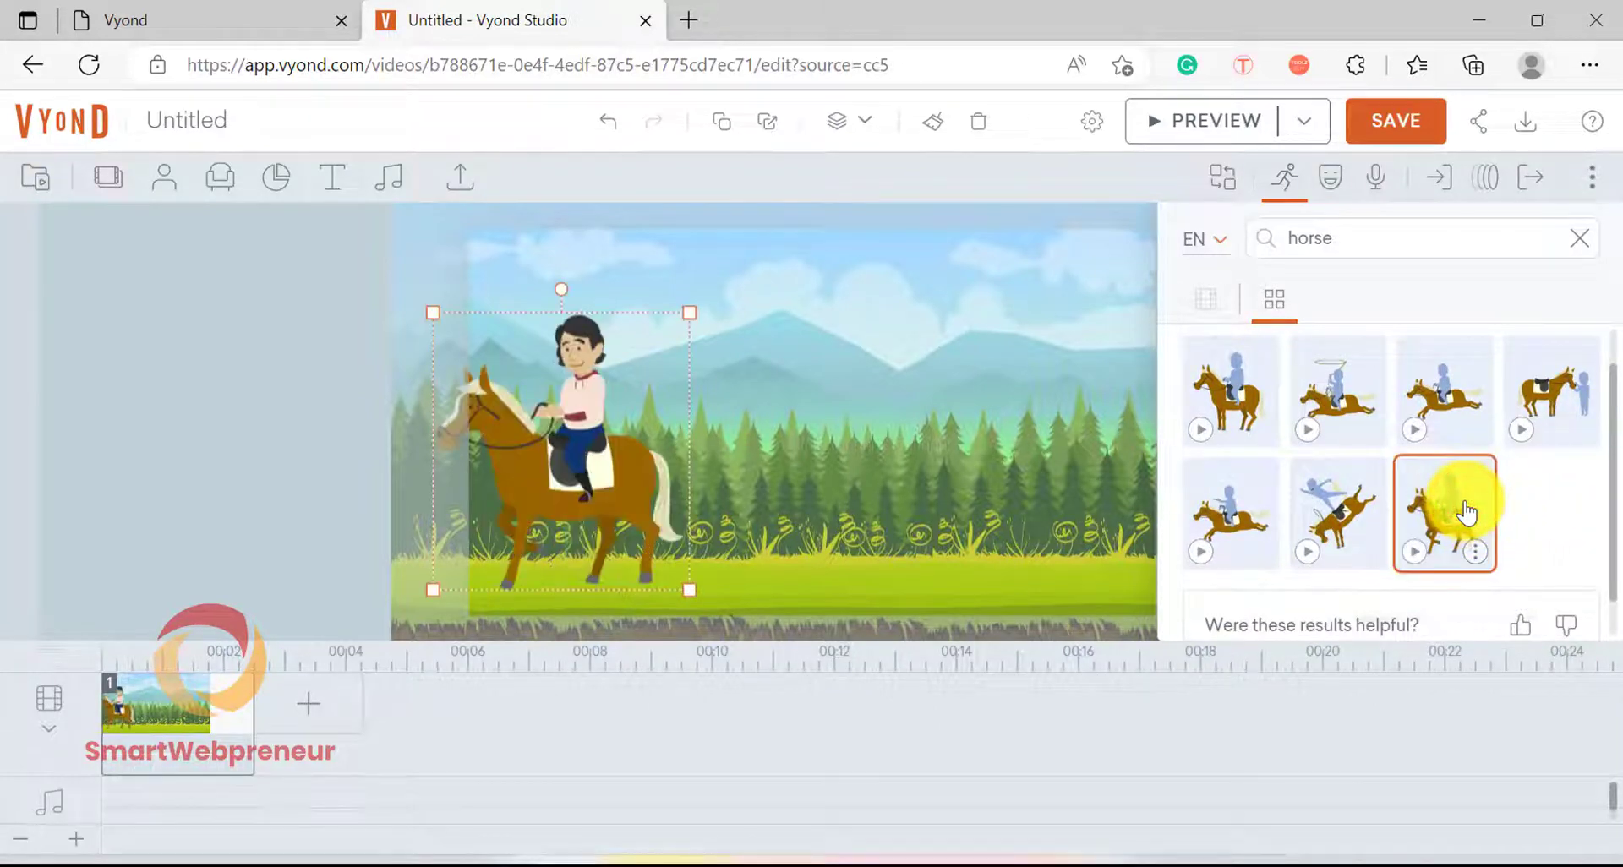
Step: Move the horse and rider fully inside the scene frame and scale them down
{"action": "left_click_drag", "start_coordinate": [651, 461], "coordinate": [706, 460]}
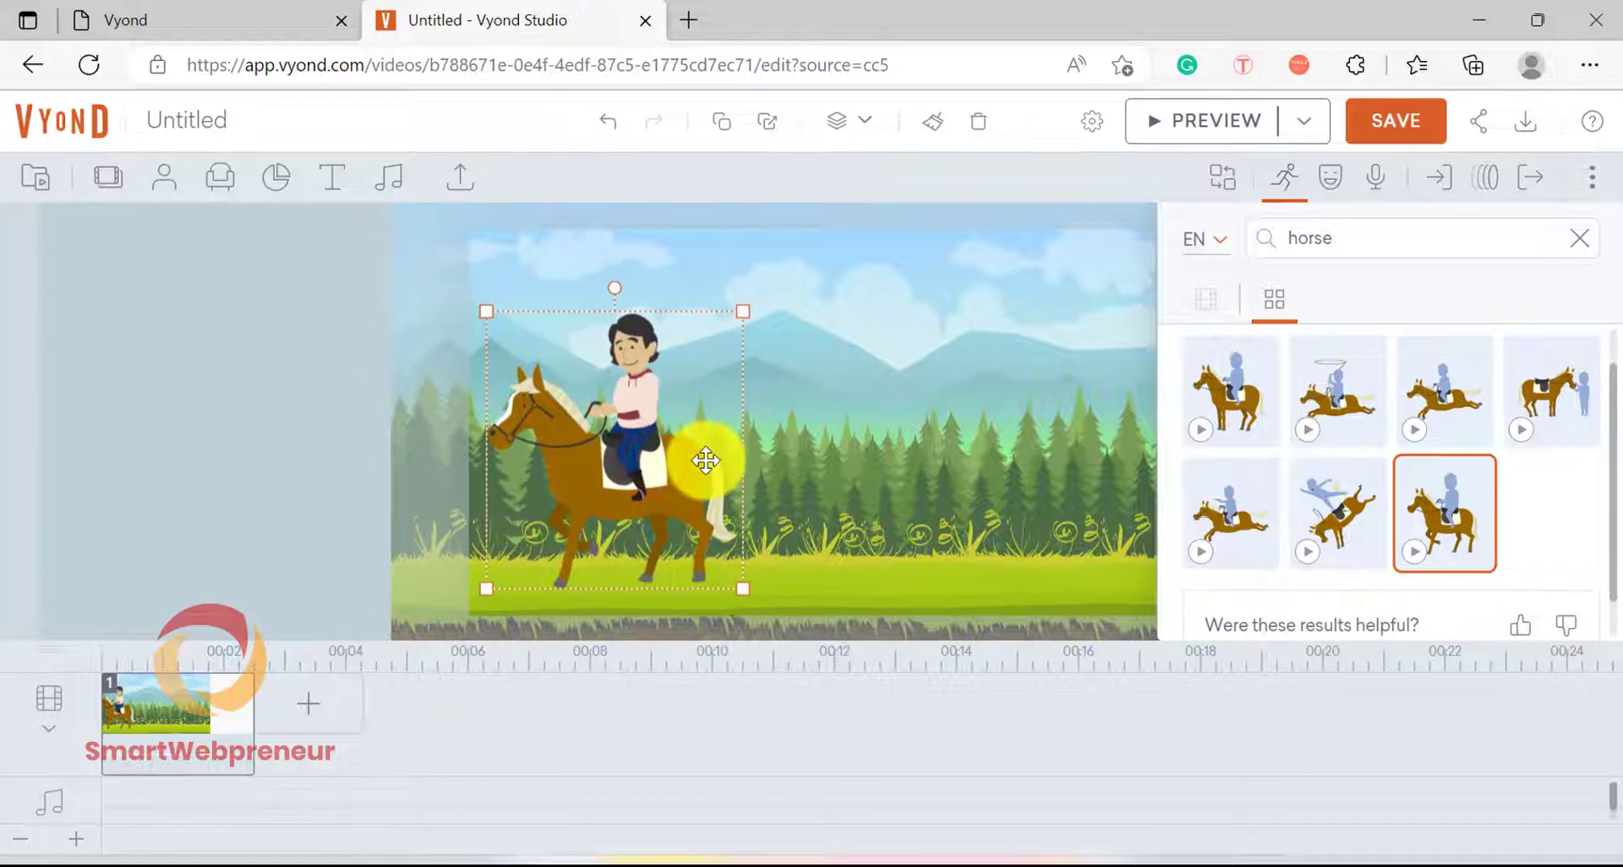
{"action": "left_click", "coordinate": [1289, 188]}
{"action": "left_click_drag", "start_coordinate": [748, 314], "coordinate": [663, 377]}
Step: Flip the riding action to face right, then shift the horse and rider slightly right and enlarge them a little
{"action": "right_click", "coordinate": [620, 515]}
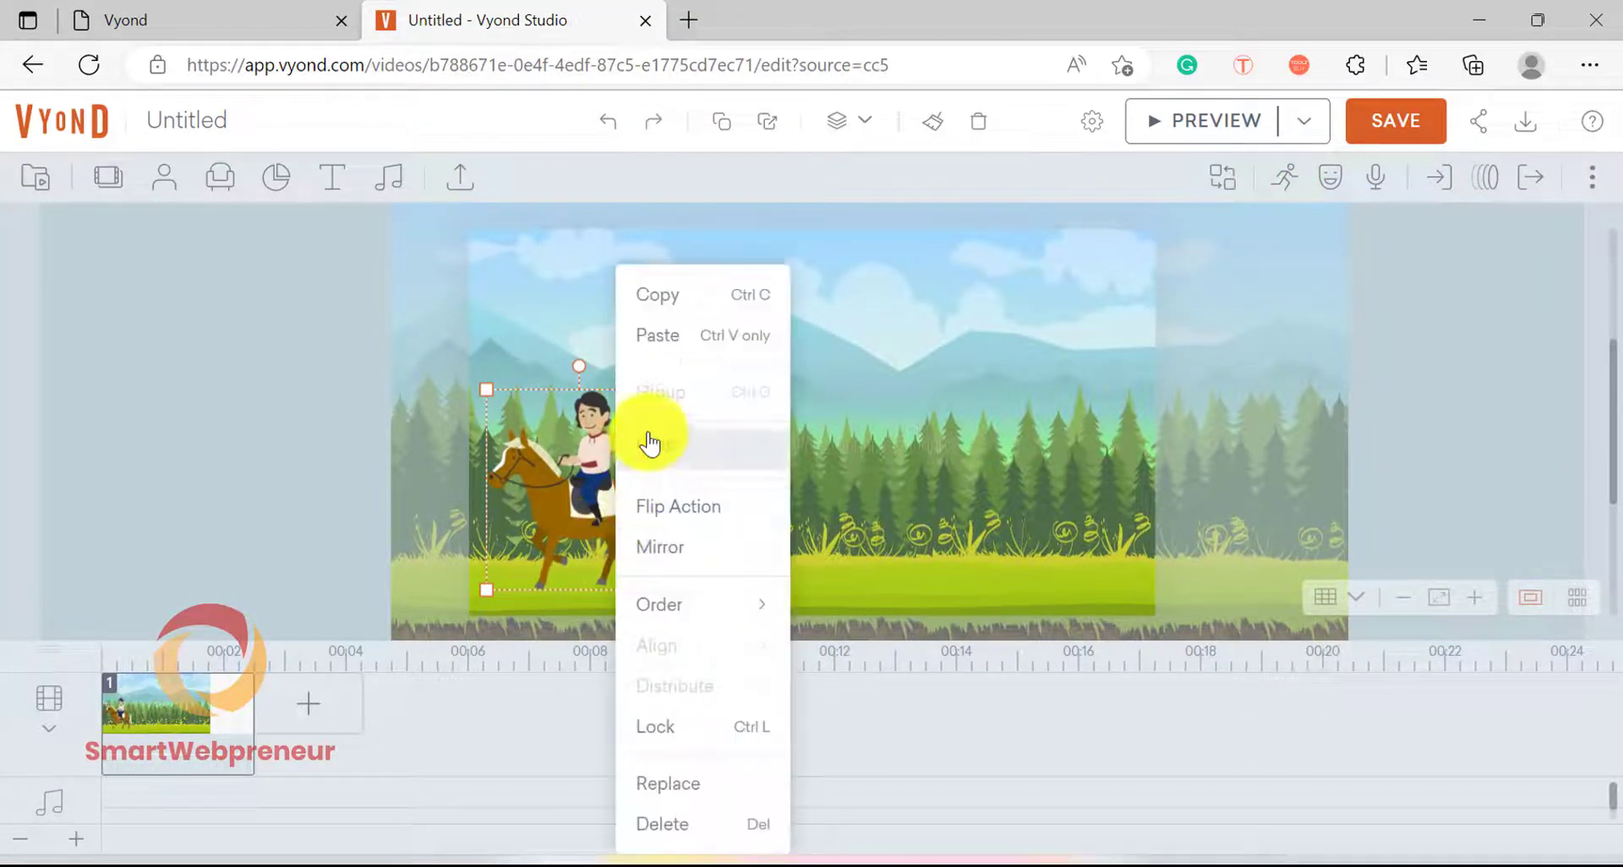
{"action": "left_click", "coordinate": [656, 507]}
{"action": "mouse_move", "coordinate": [572, 482]}
{"action": "left_mouse_down"}
{"action": "mouse_move", "coordinate": [609, 487]}
{"action": "mouse_move", "coordinate": [593, 477]}
{"action": "left_mouse_up"}
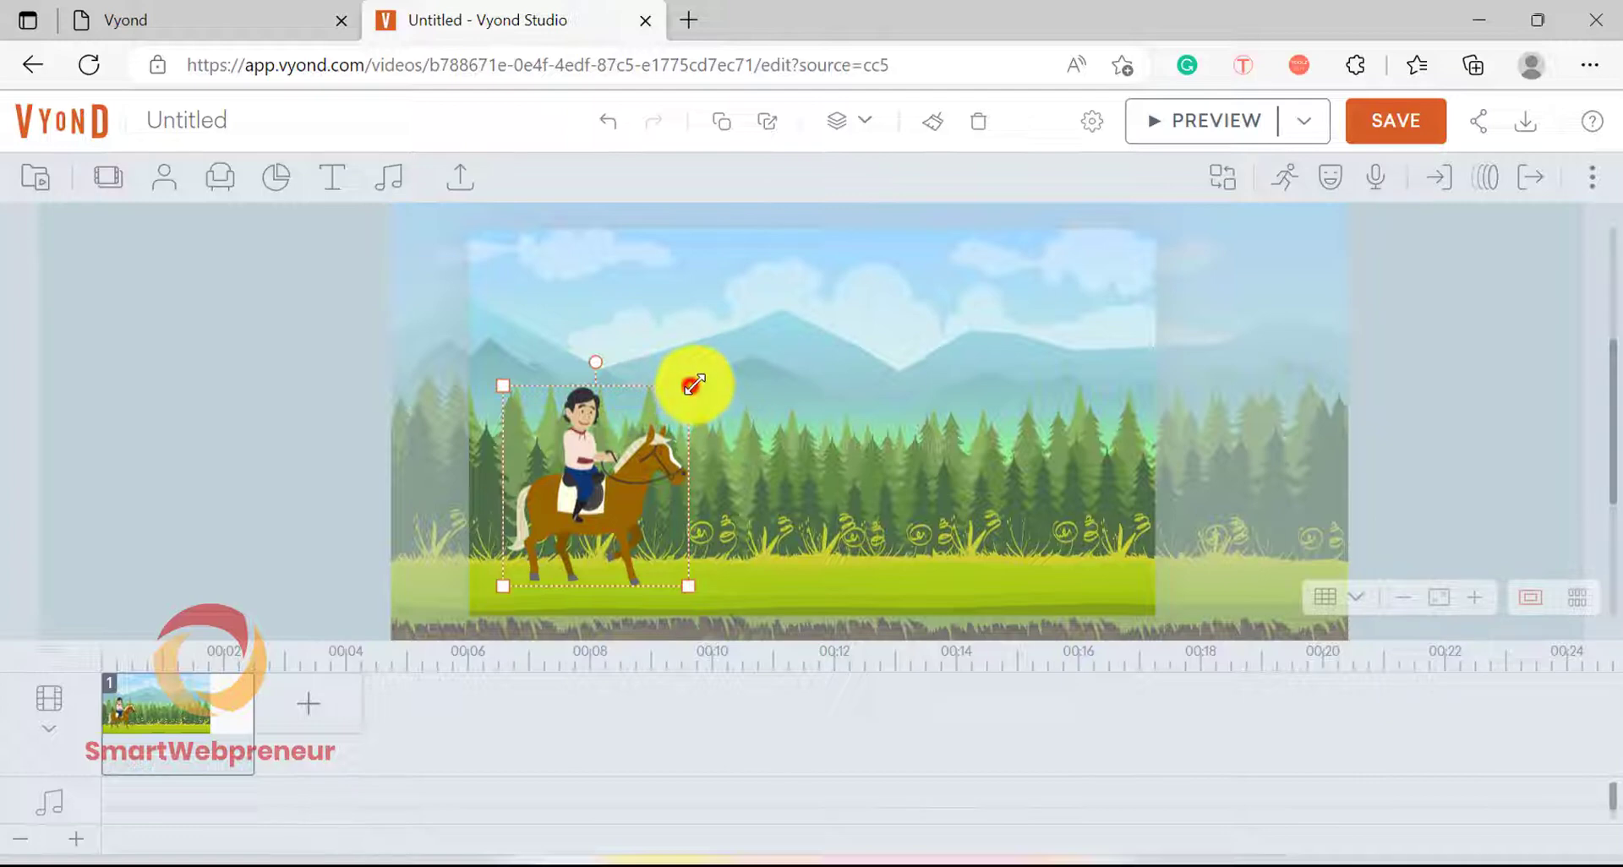
{"action": "left_click_drag", "start_coordinate": [691, 385], "coordinate": [699, 375]}
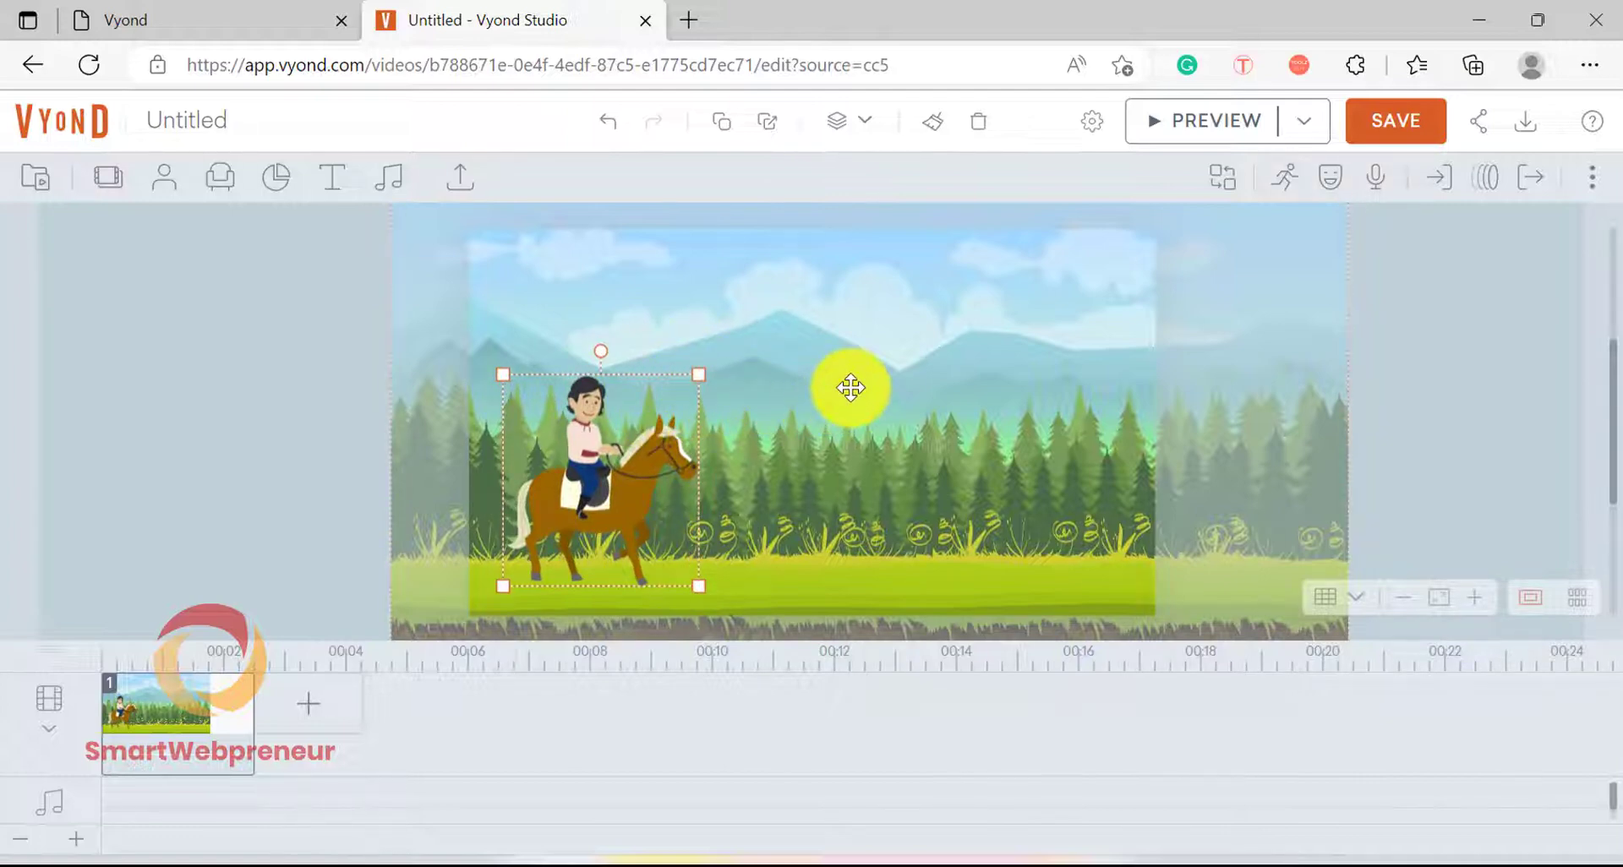
Step: Save the video, preview the horse-riding scene and return to editing
{"action": "left_click", "coordinate": [940, 379]}
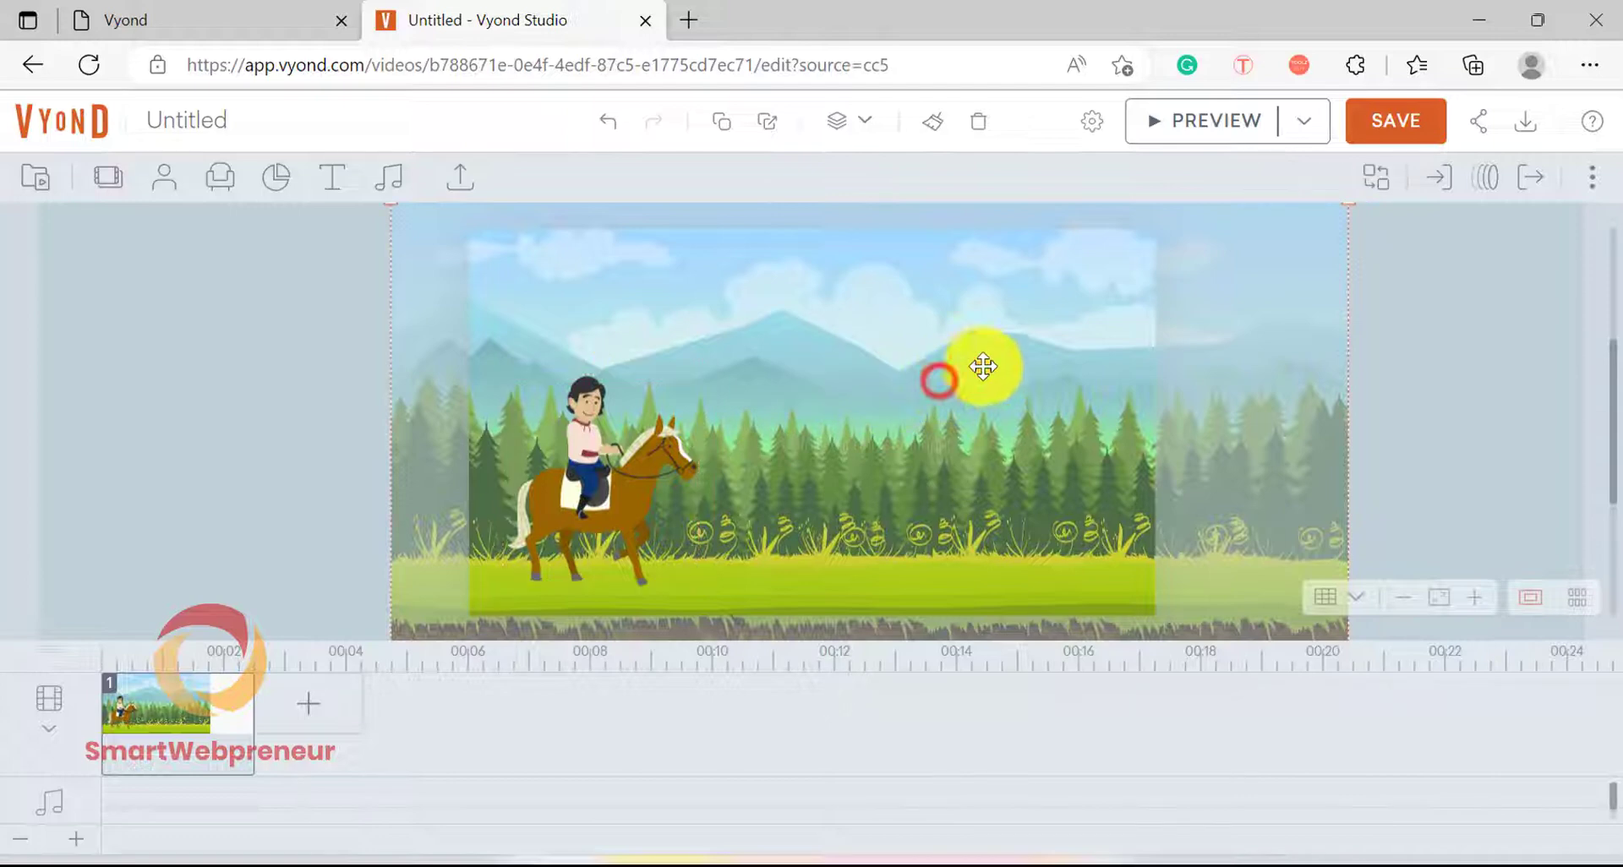
{"action": "left_click", "coordinate": [1400, 125]}
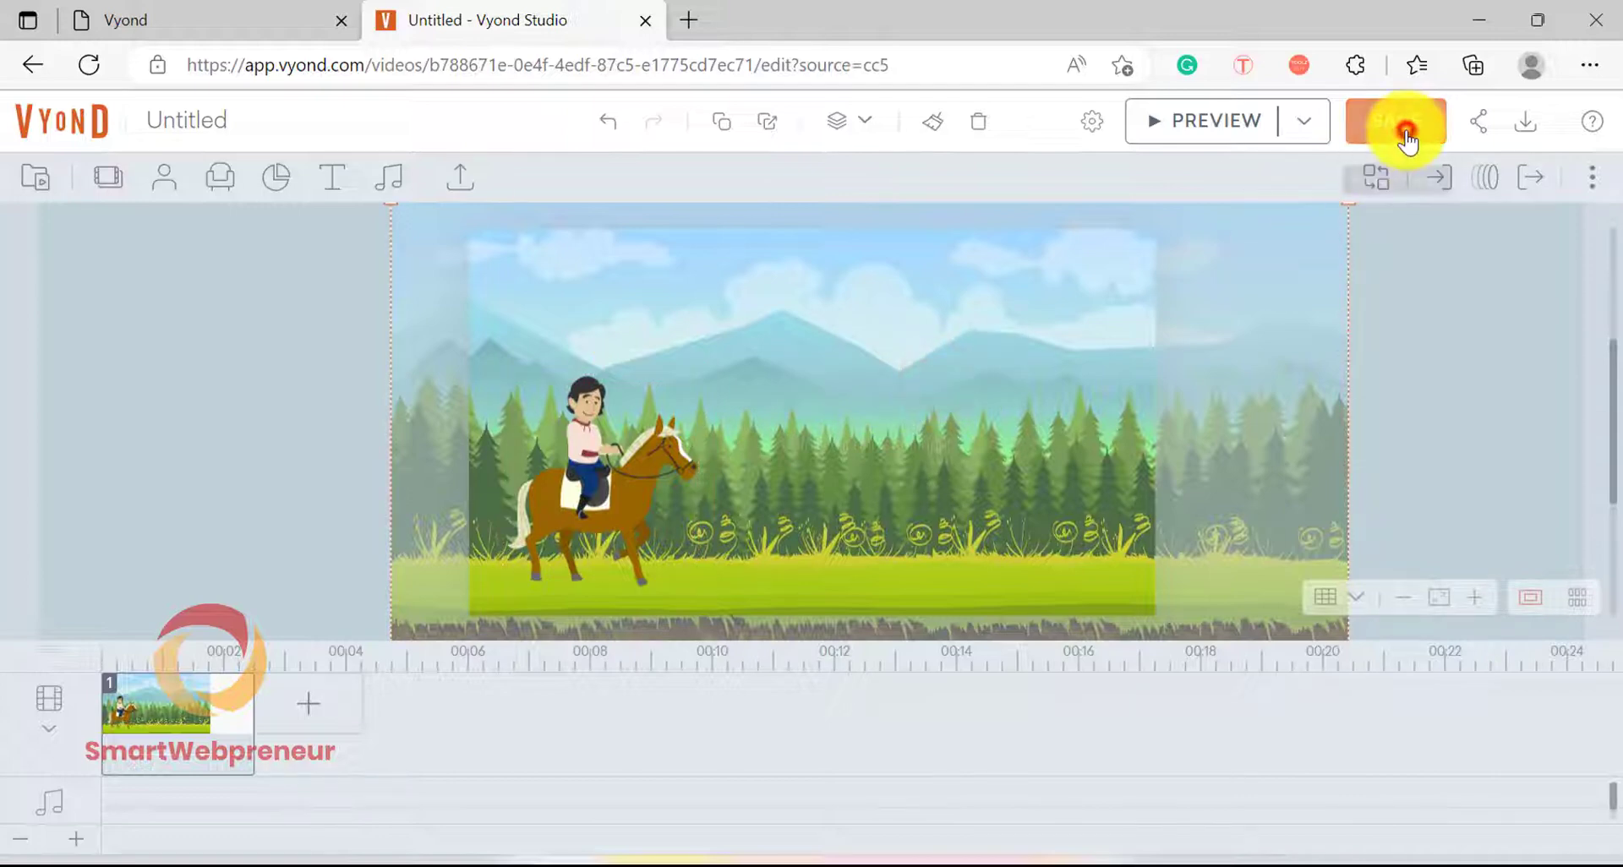
{"action": "left_click", "coordinate": [1204, 133]}
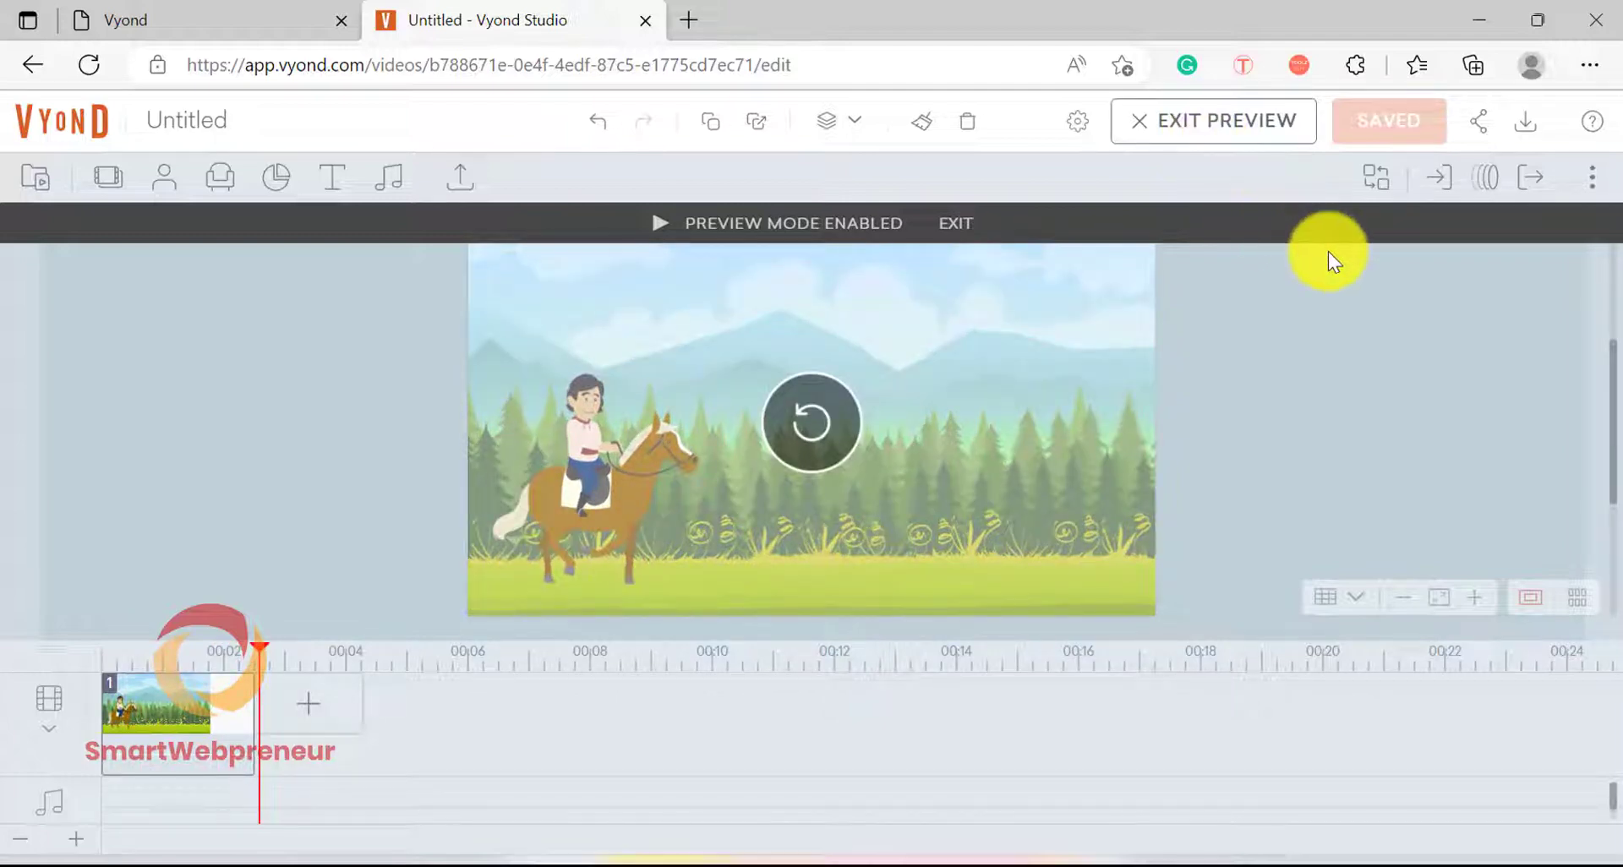
{"action": "left_click", "coordinate": [1328, 327]}
{"action": "left_click", "coordinate": [1484, 302]}
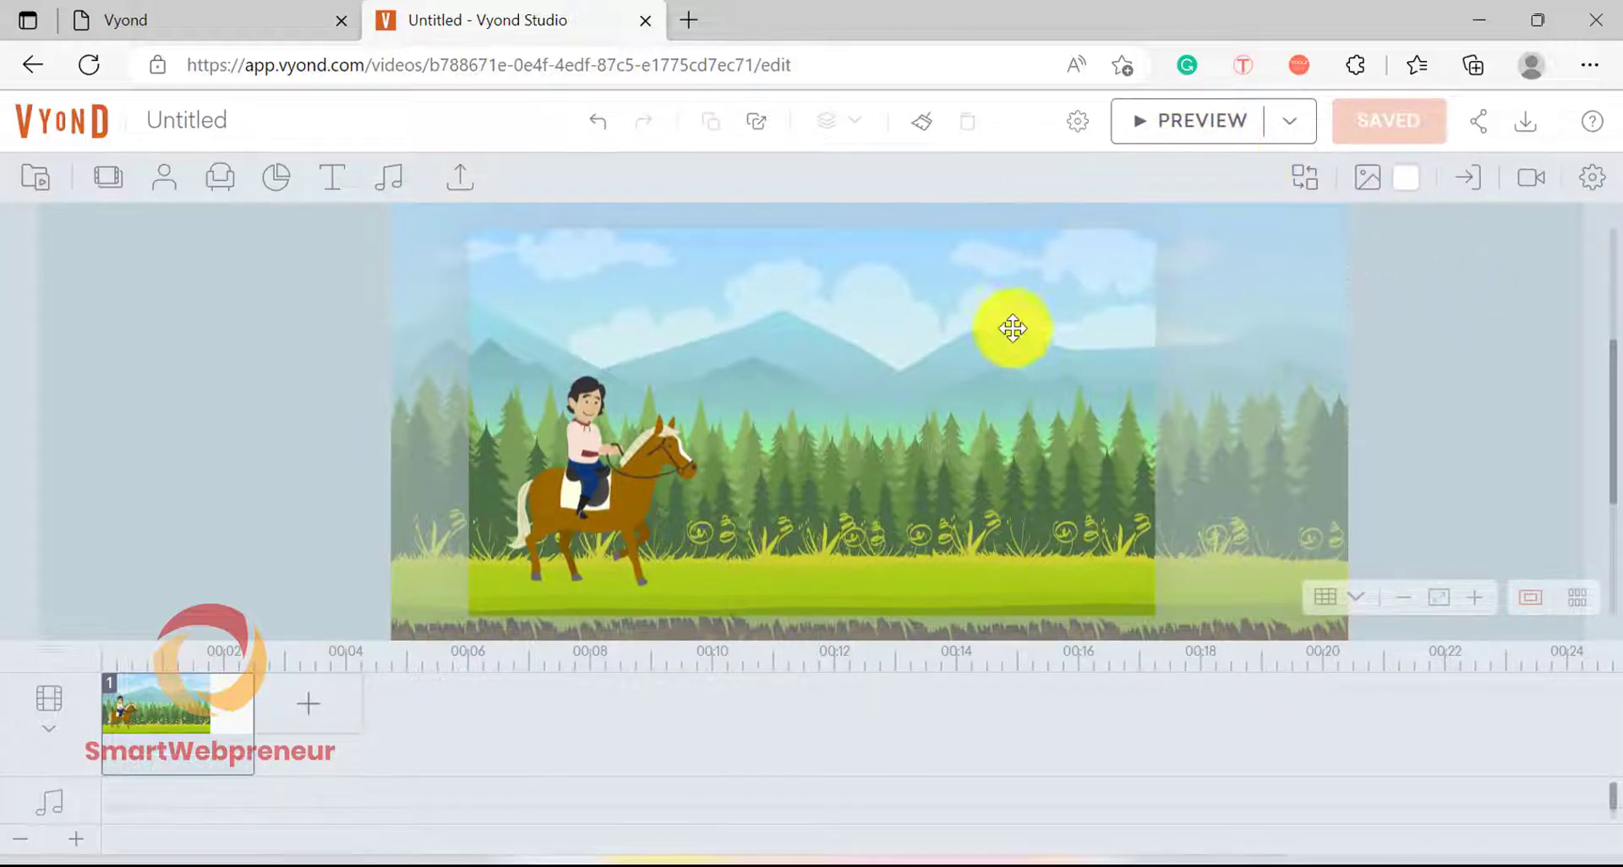
Step: Apply a Line - Horizontal motion path to the horse and rider in the forest scene
{"action": "left_click", "coordinate": [558, 465]}
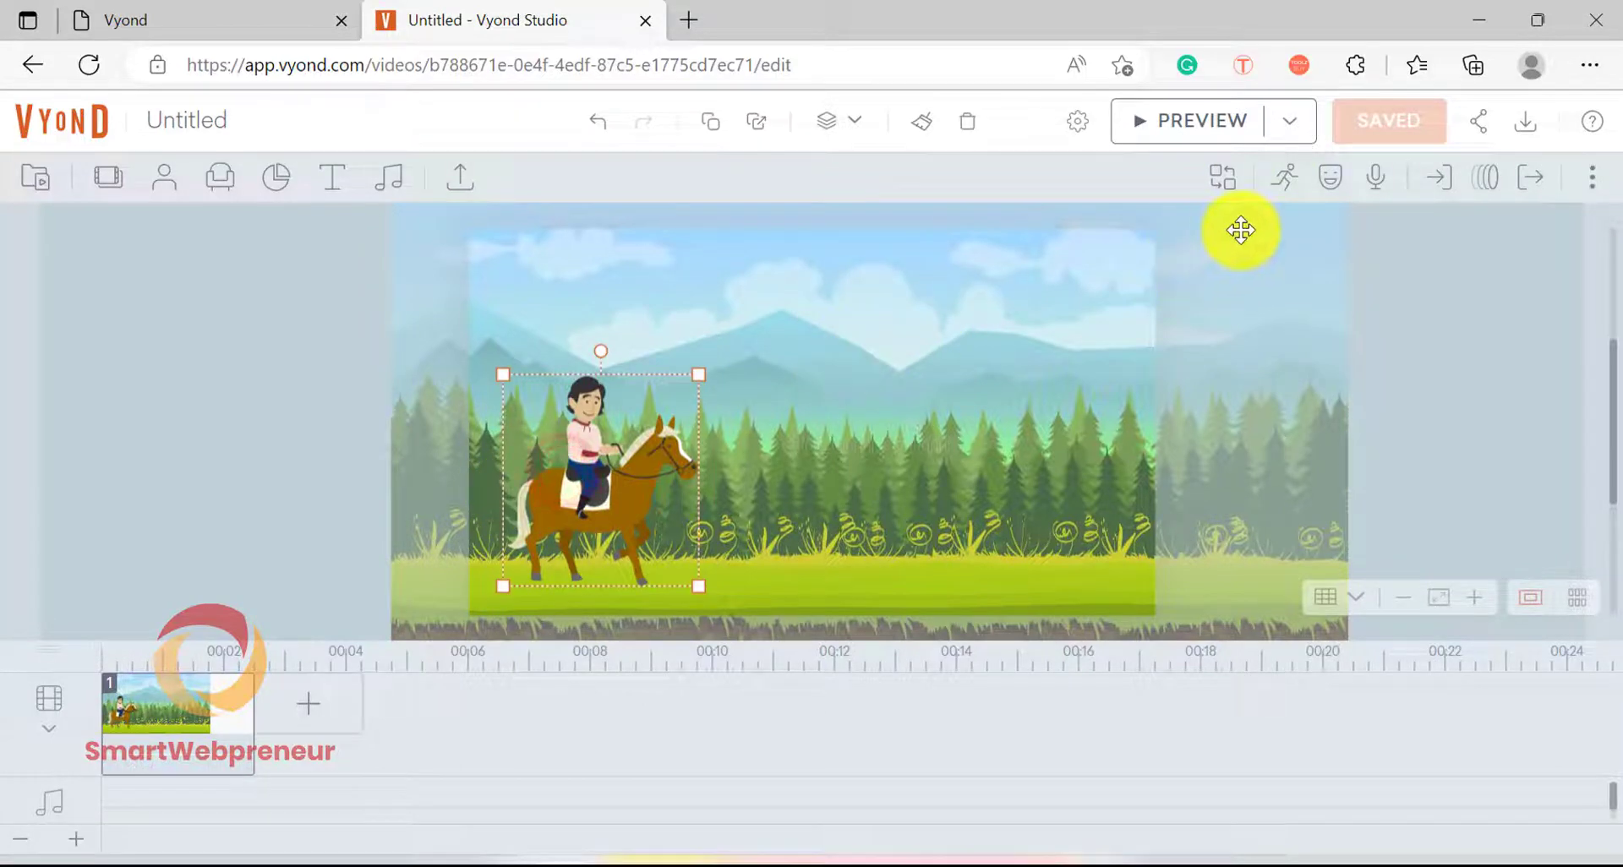
{"action": "left_click", "coordinate": [1486, 179]}
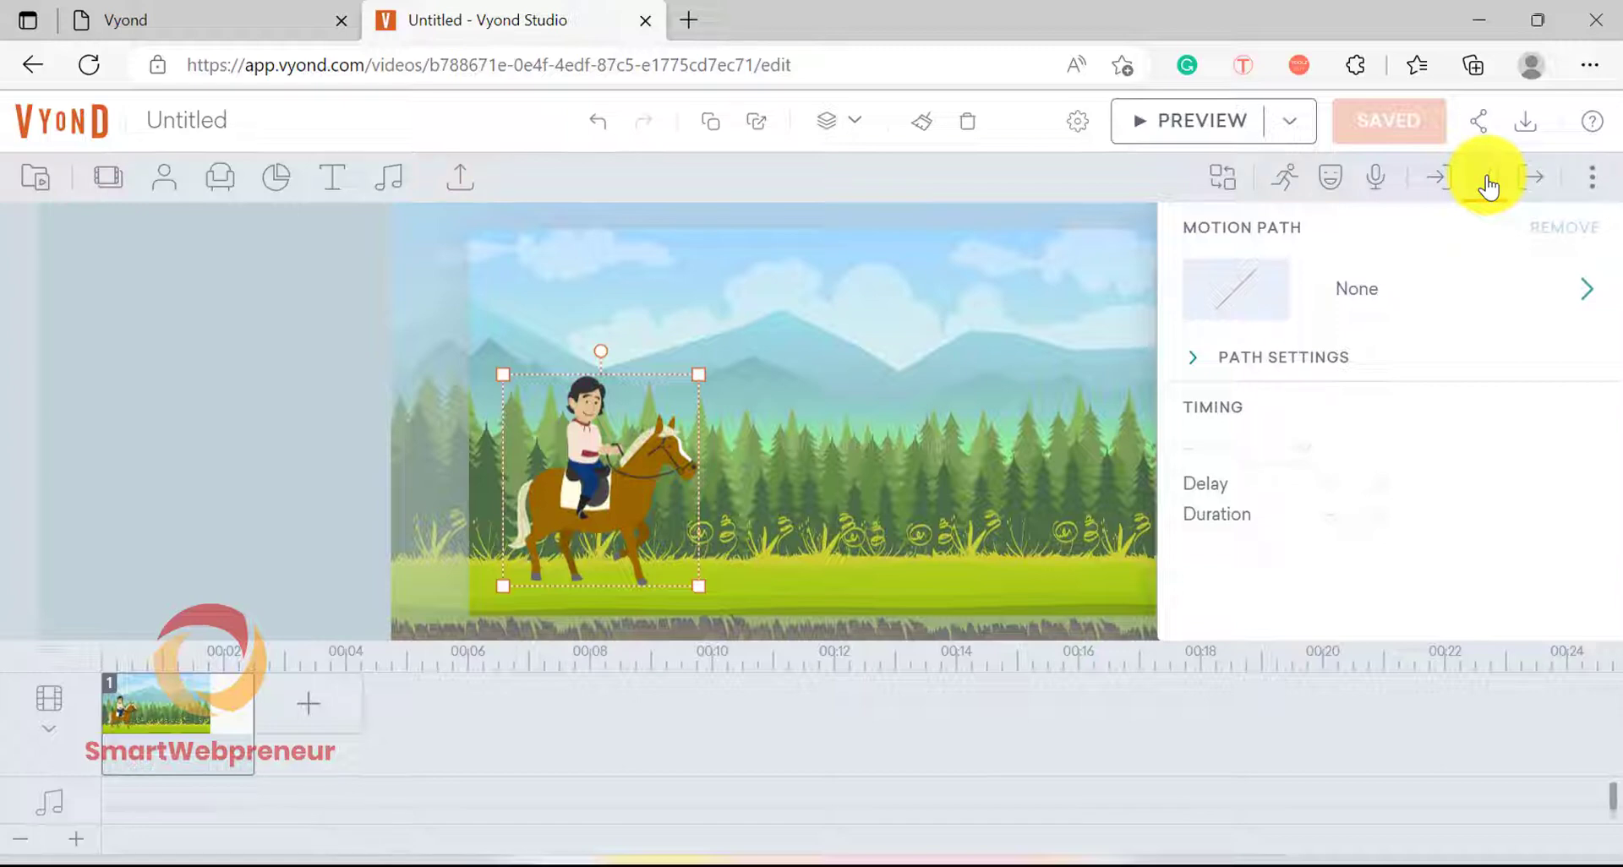
{"action": "left_click", "coordinate": [1480, 281]}
{"action": "left_click", "coordinate": [1316, 425]}
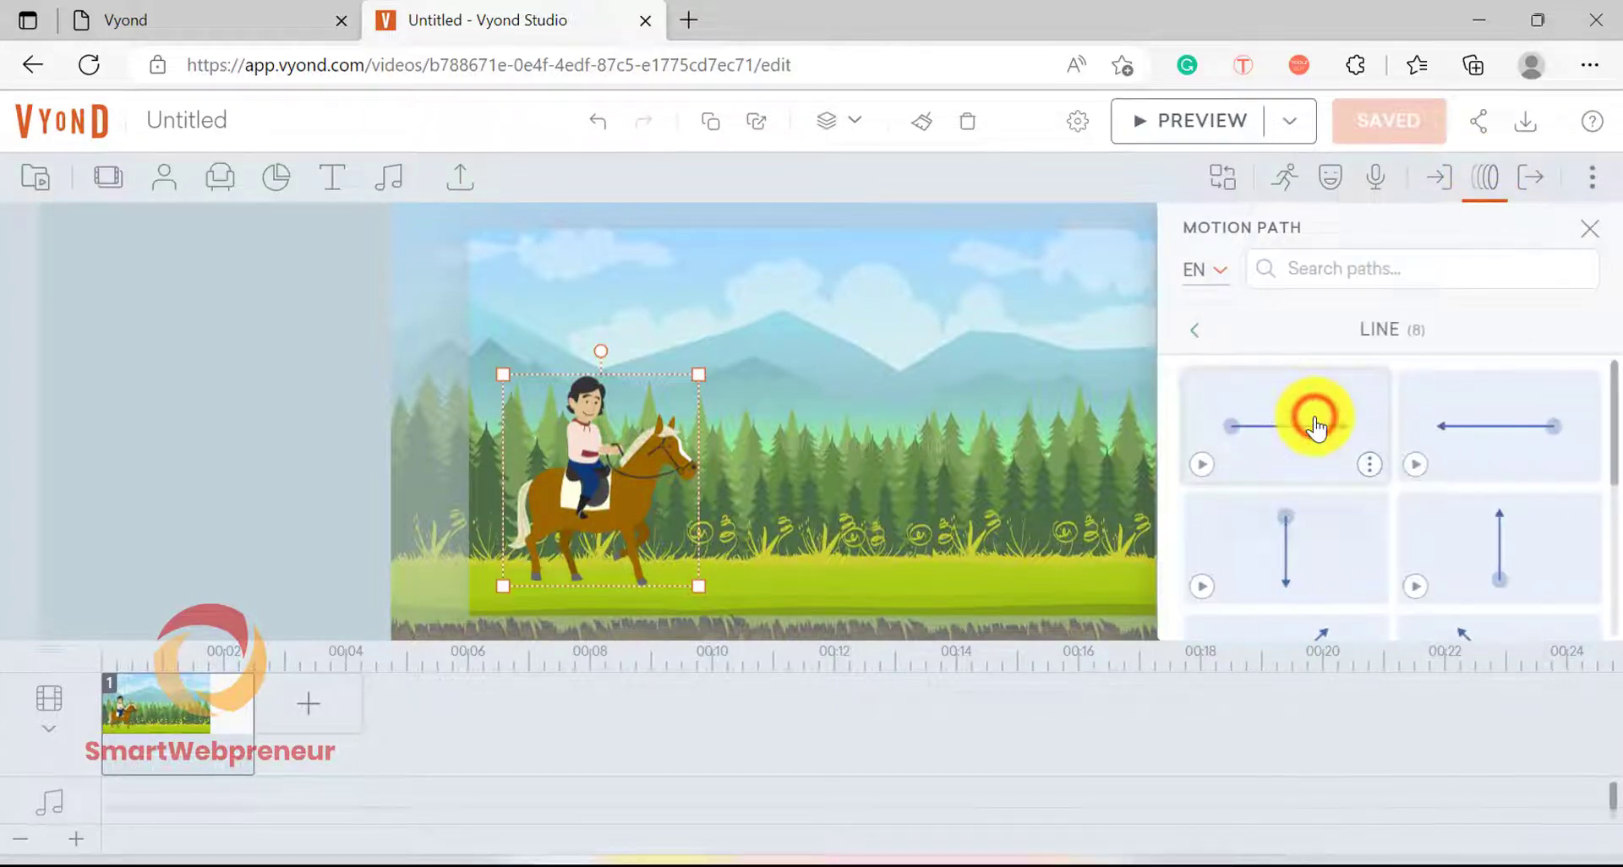
{"action": "left_click", "coordinate": [1327, 425]}
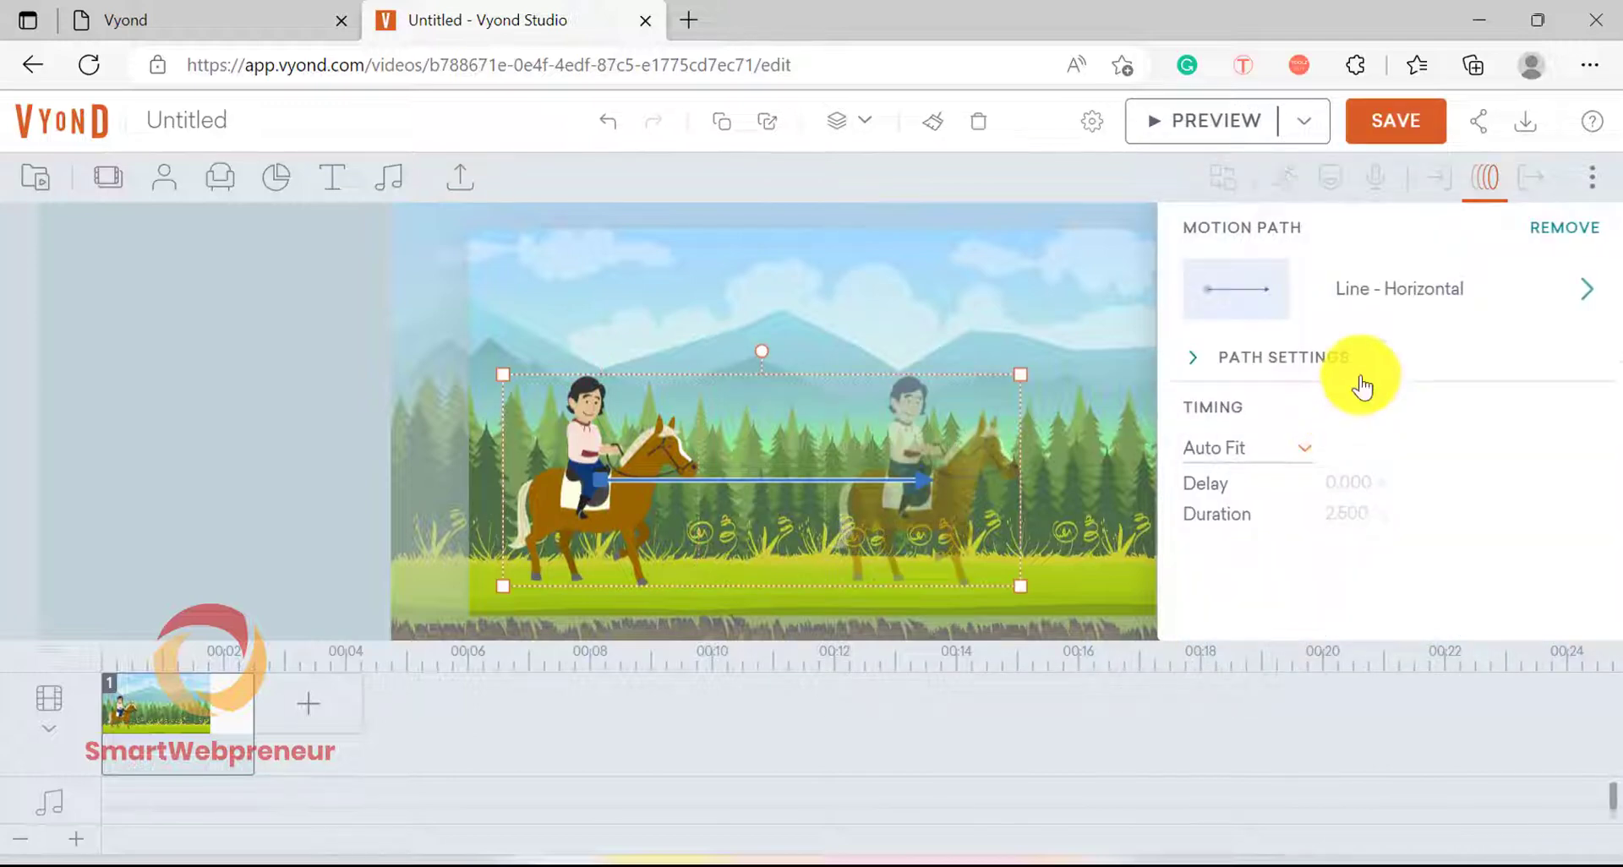
{"action": "left_click", "coordinate": [1485, 176]}
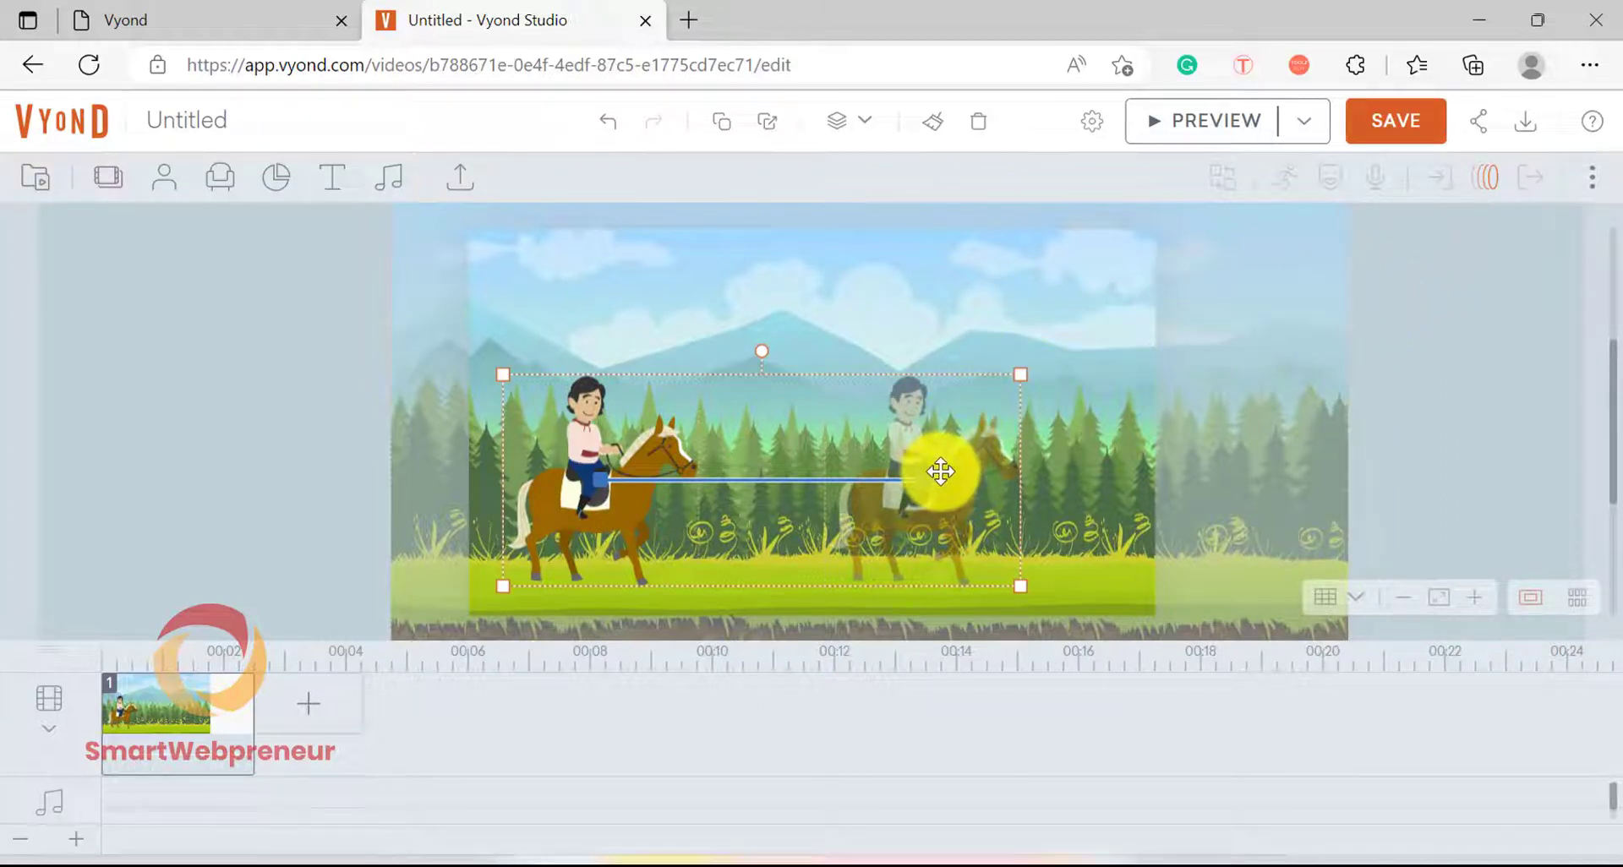
Step: Extend the motion path so the horse and rider end just outside the forest scene's right edge
{"action": "left_click_drag", "start_coordinate": [943, 470], "coordinate": [947, 472]}
{"action": "left_click", "coordinate": [1094, 432]}
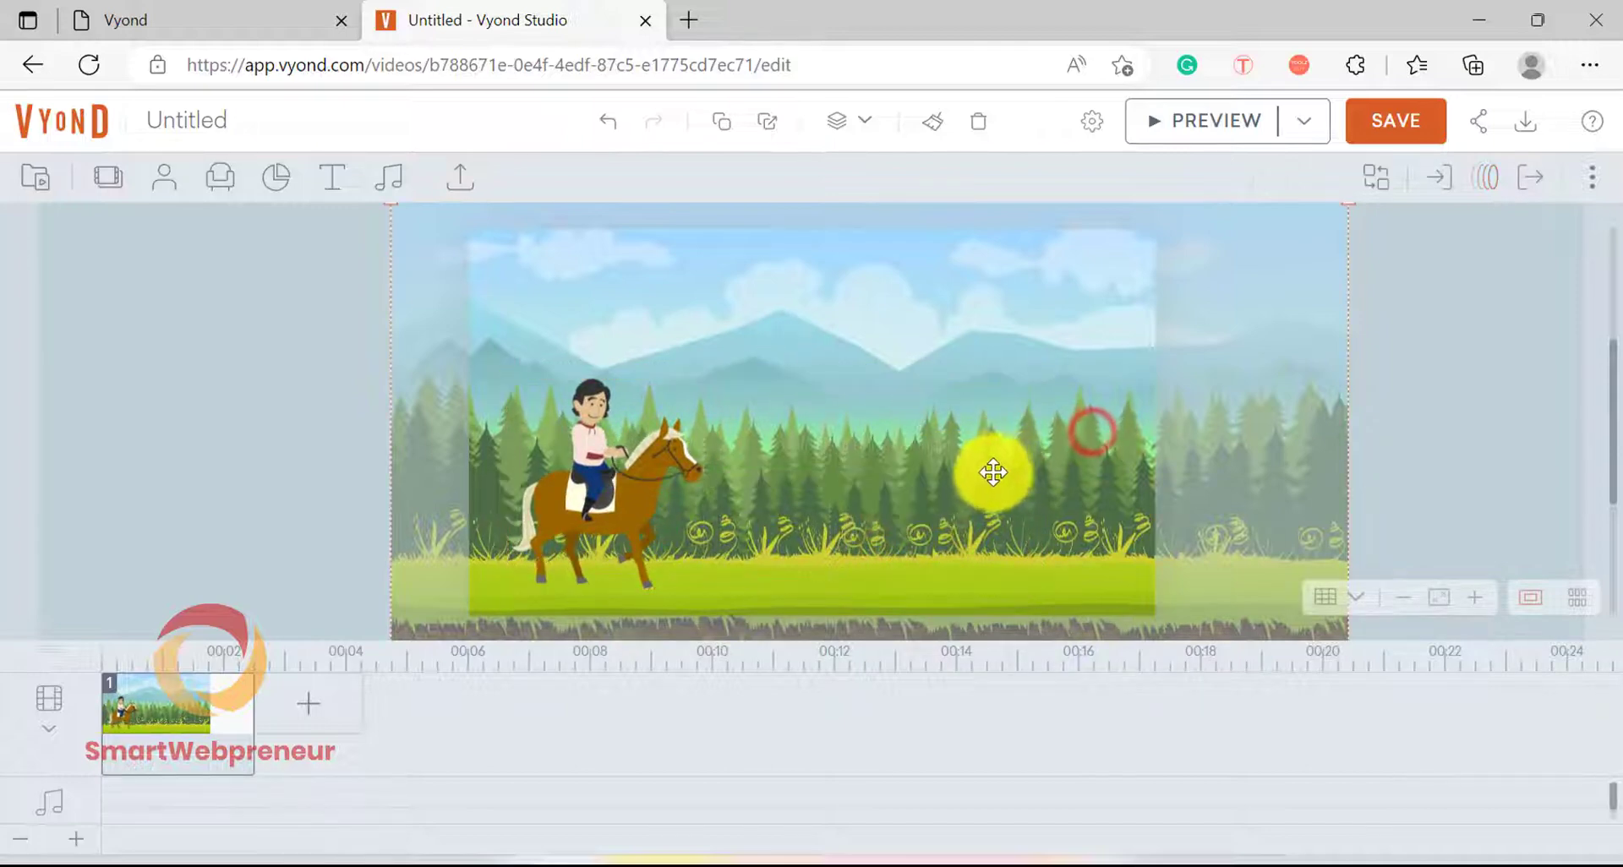
{"action": "left_click", "coordinate": [952, 474]}
{"action": "left_click_drag", "start_coordinate": [655, 491], "coordinate": [1303, 482]}
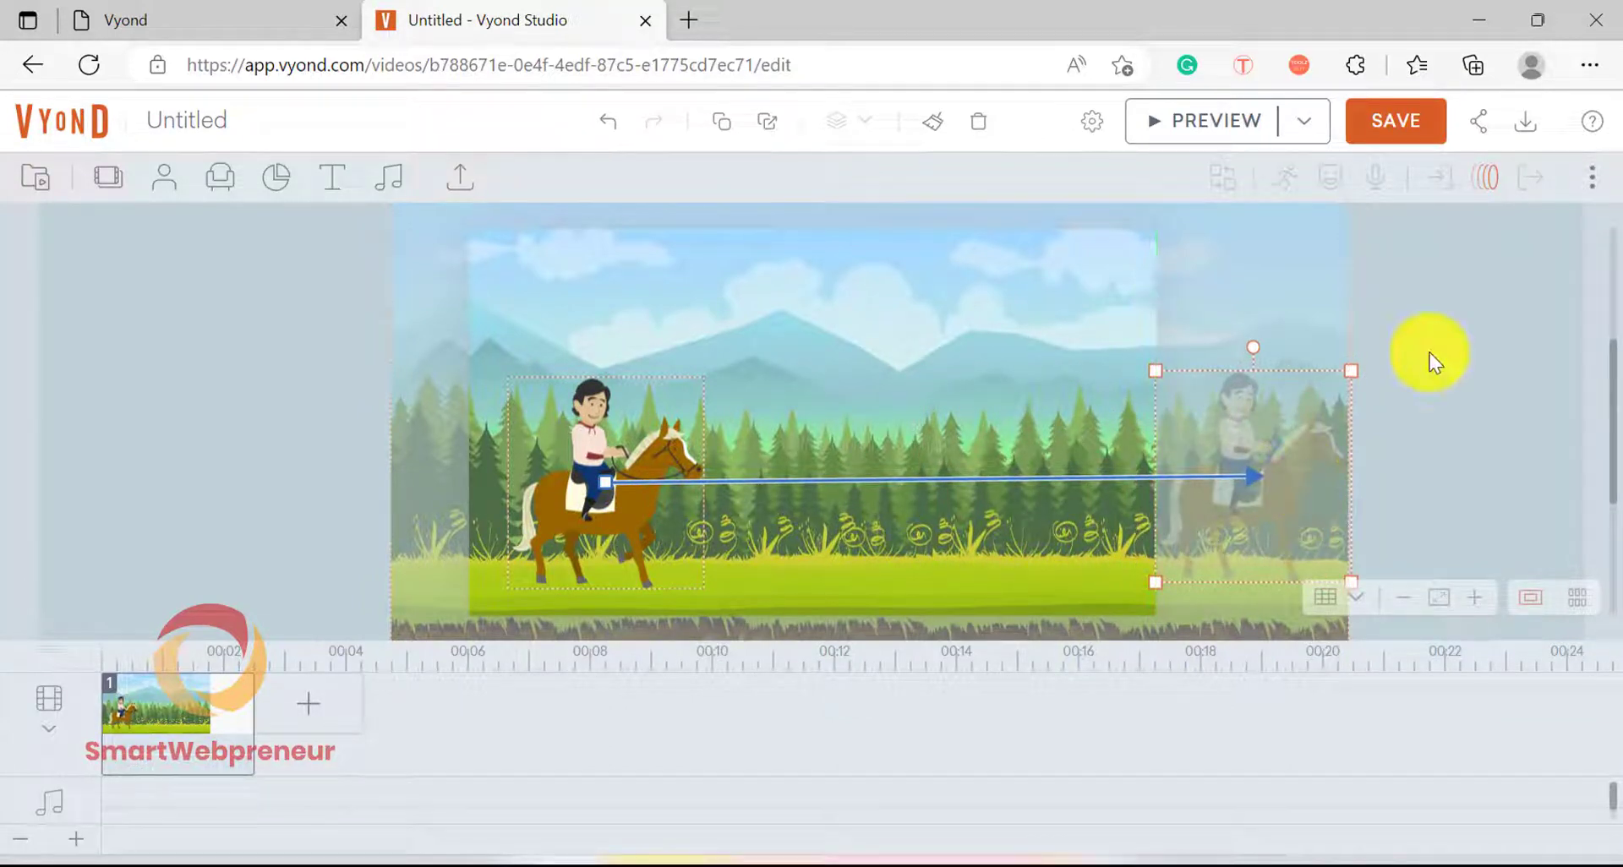
{"action": "left_click", "coordinate": [1427, 353]}
Step: Preview the horse and rider crossing the forest scene, then return to editing
{"action": "left_click", "coordinate": [1222, 126]}
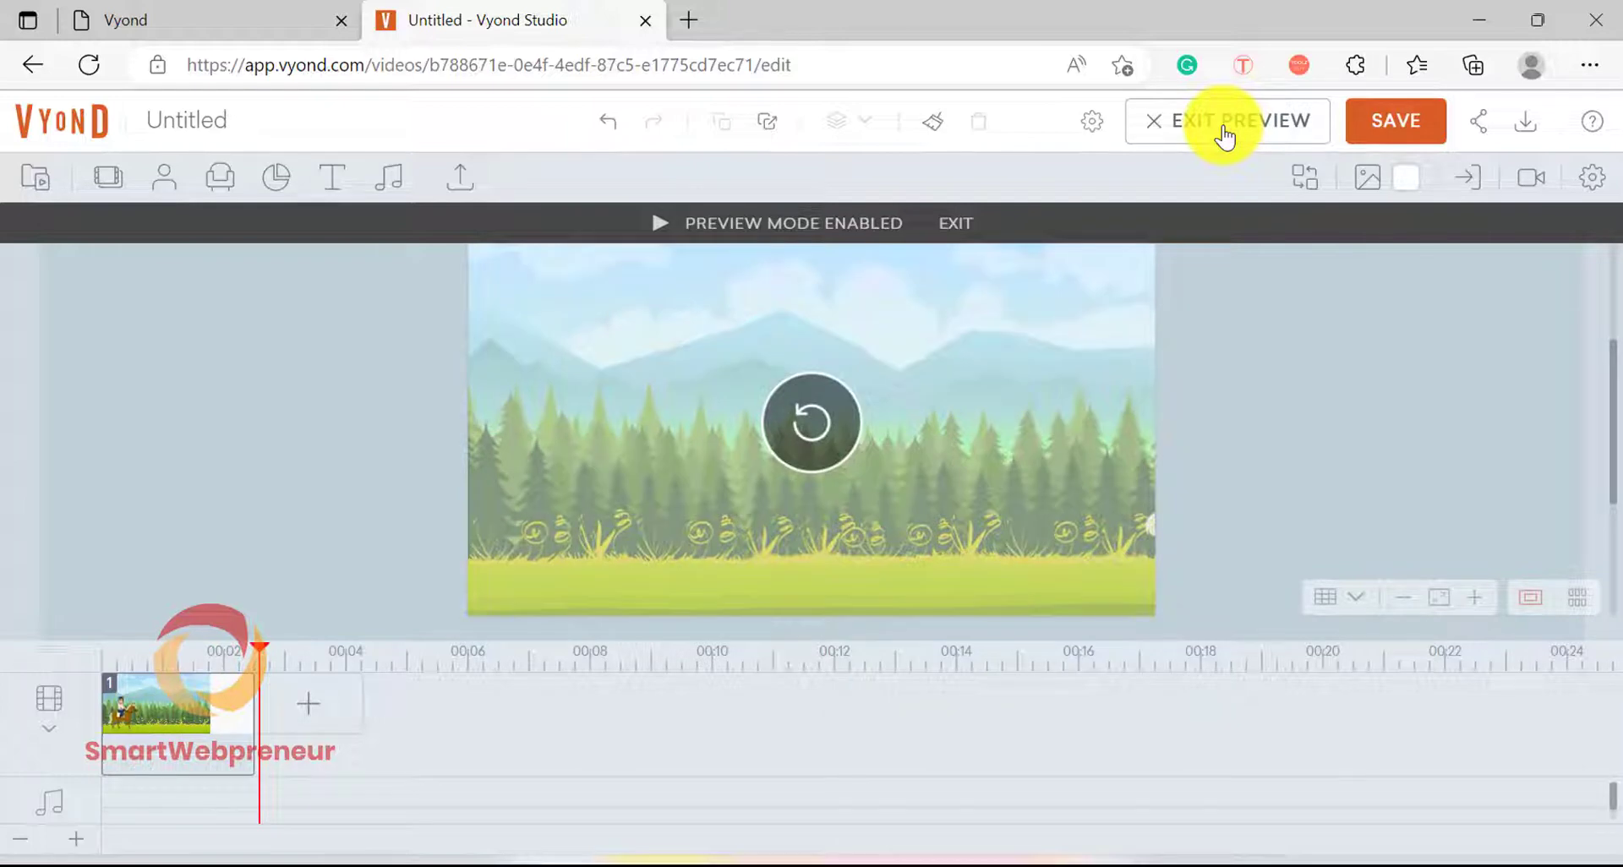
{"action": "left_click", "coordinate": [1231, 287]}
{"action": "left_click", "coordinate": [602, 475]}
{"action": "key", "text": "Escape"}
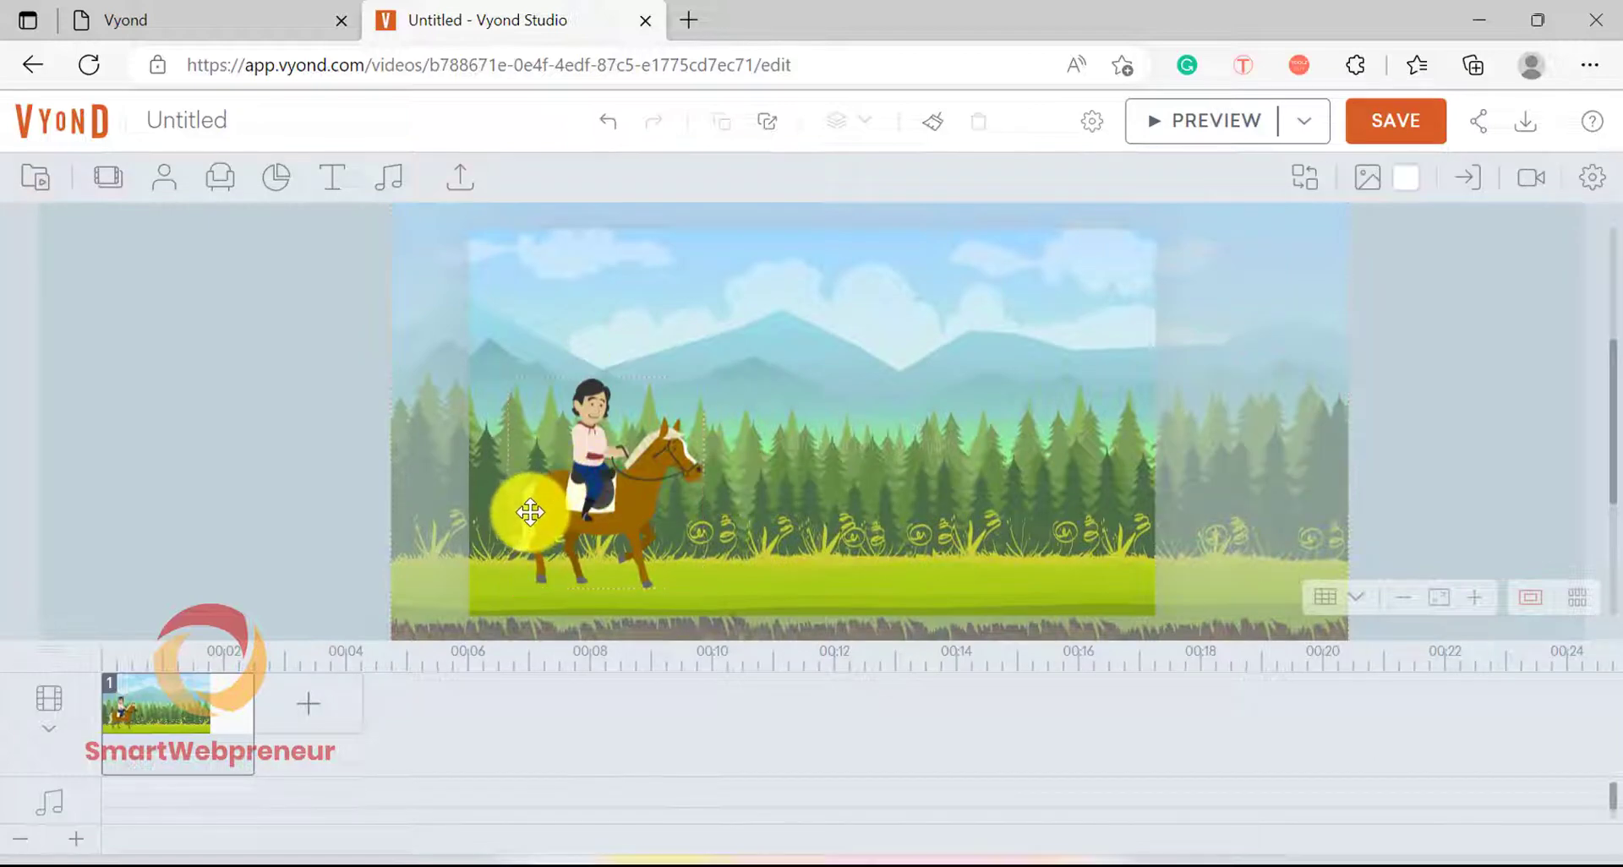
Step: Lengthen the forest scene to about 4 seconds on the timeline
{"action": "left_click", "coordinate": [242, 724]}
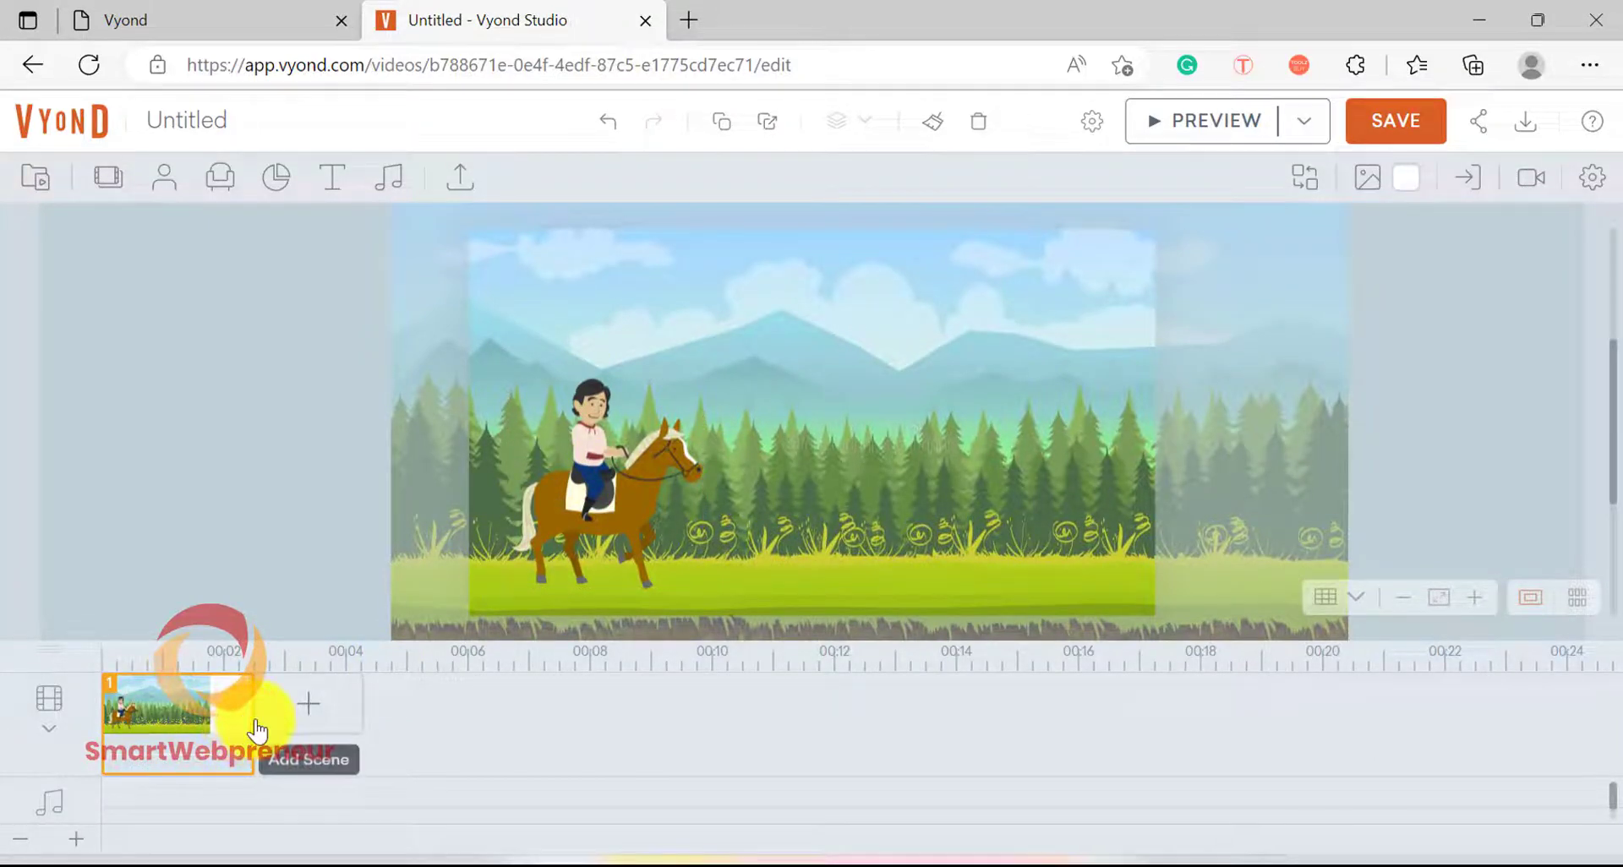
{"action": "left_click_drag", "start_coordinate": [253, 714], "coordinate": [345, 713]}
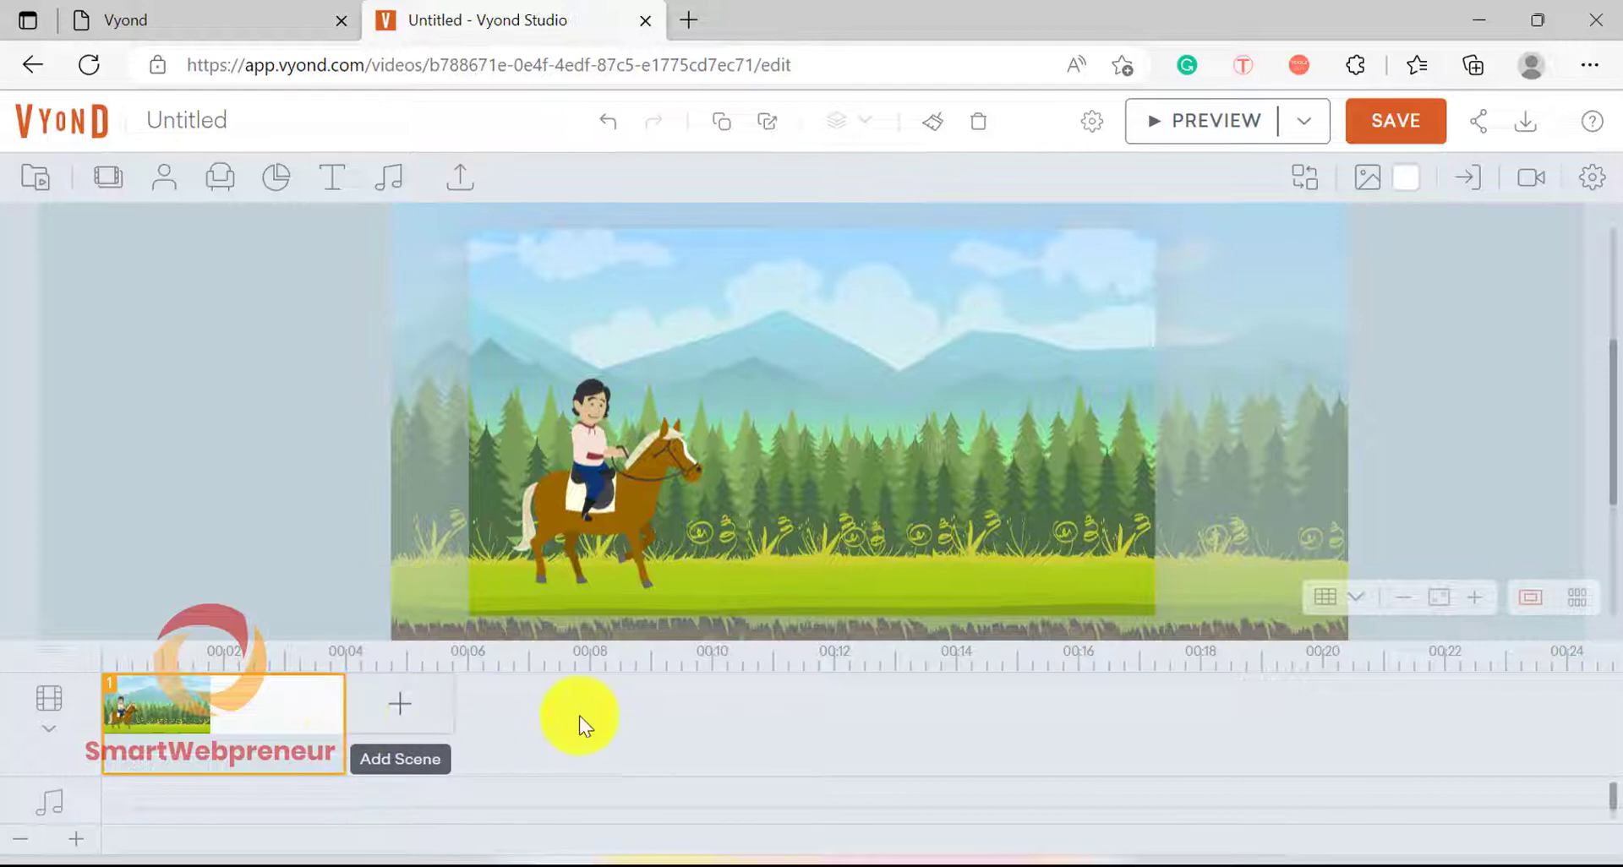
{"action": "left_click", "coordinate": [699, 723]}
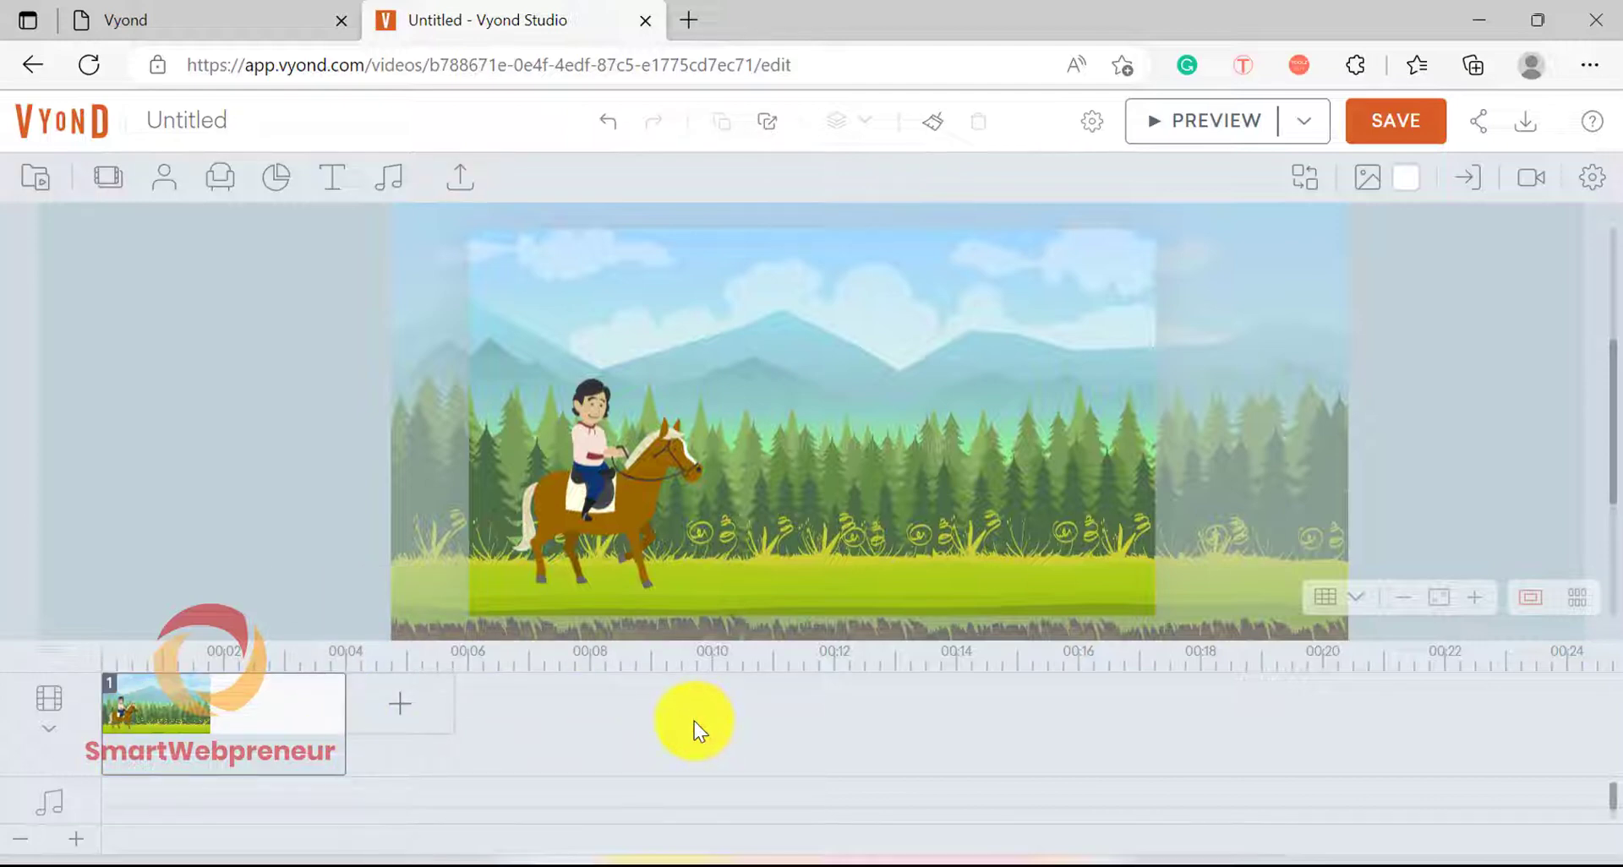
Step: Save the video, preview the lengthened forest scene and return to editing
{"action": "left_click", "coordinate": [1395, 127]}
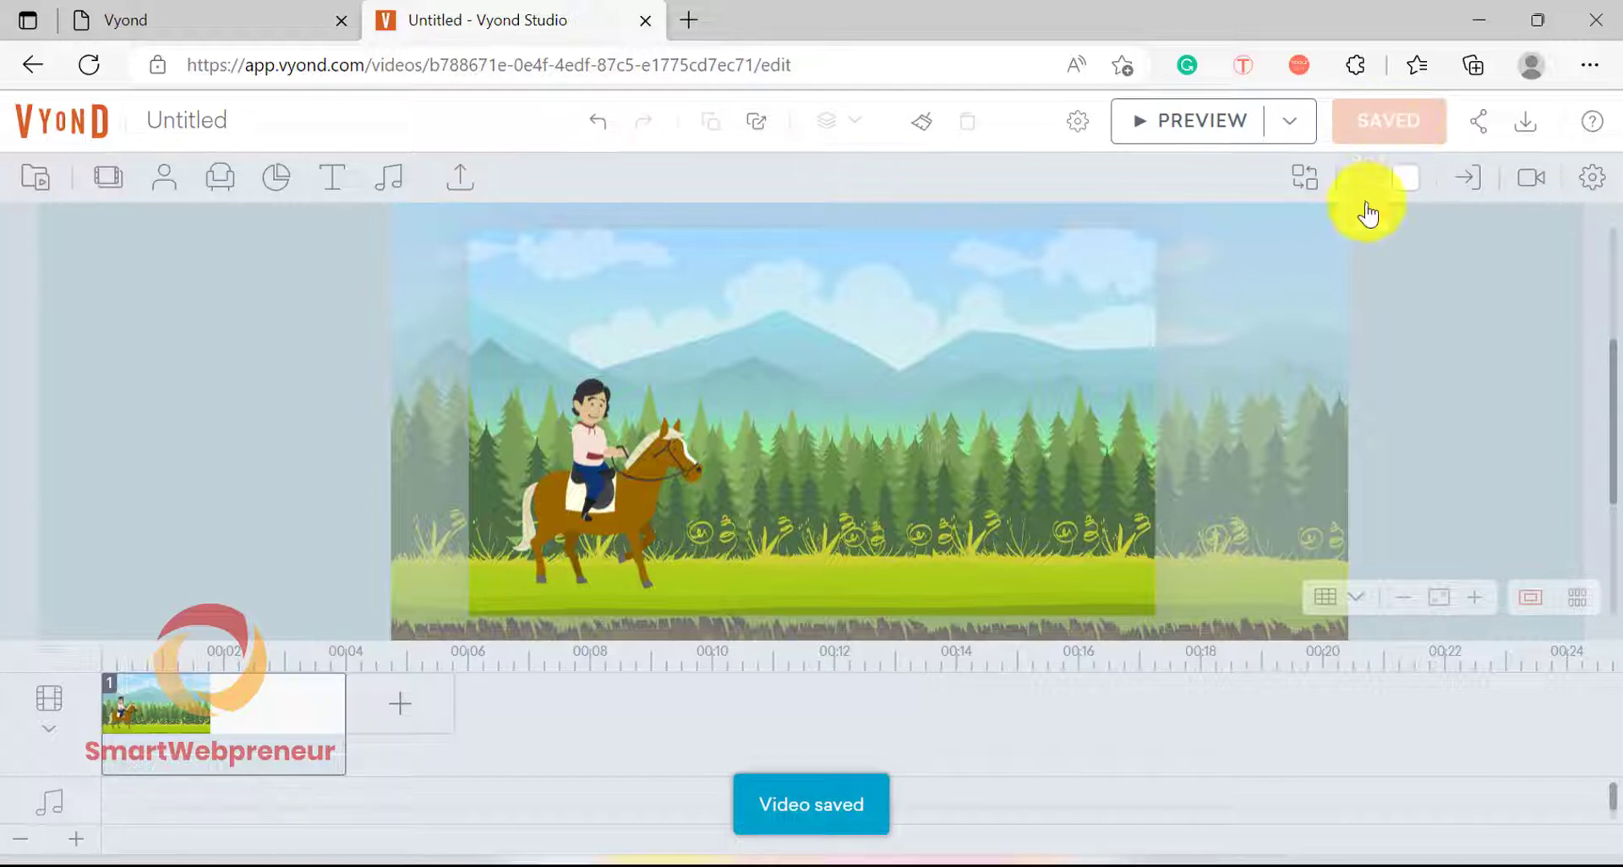
{"action": "left_click", "coordinate": [1201, 127]}
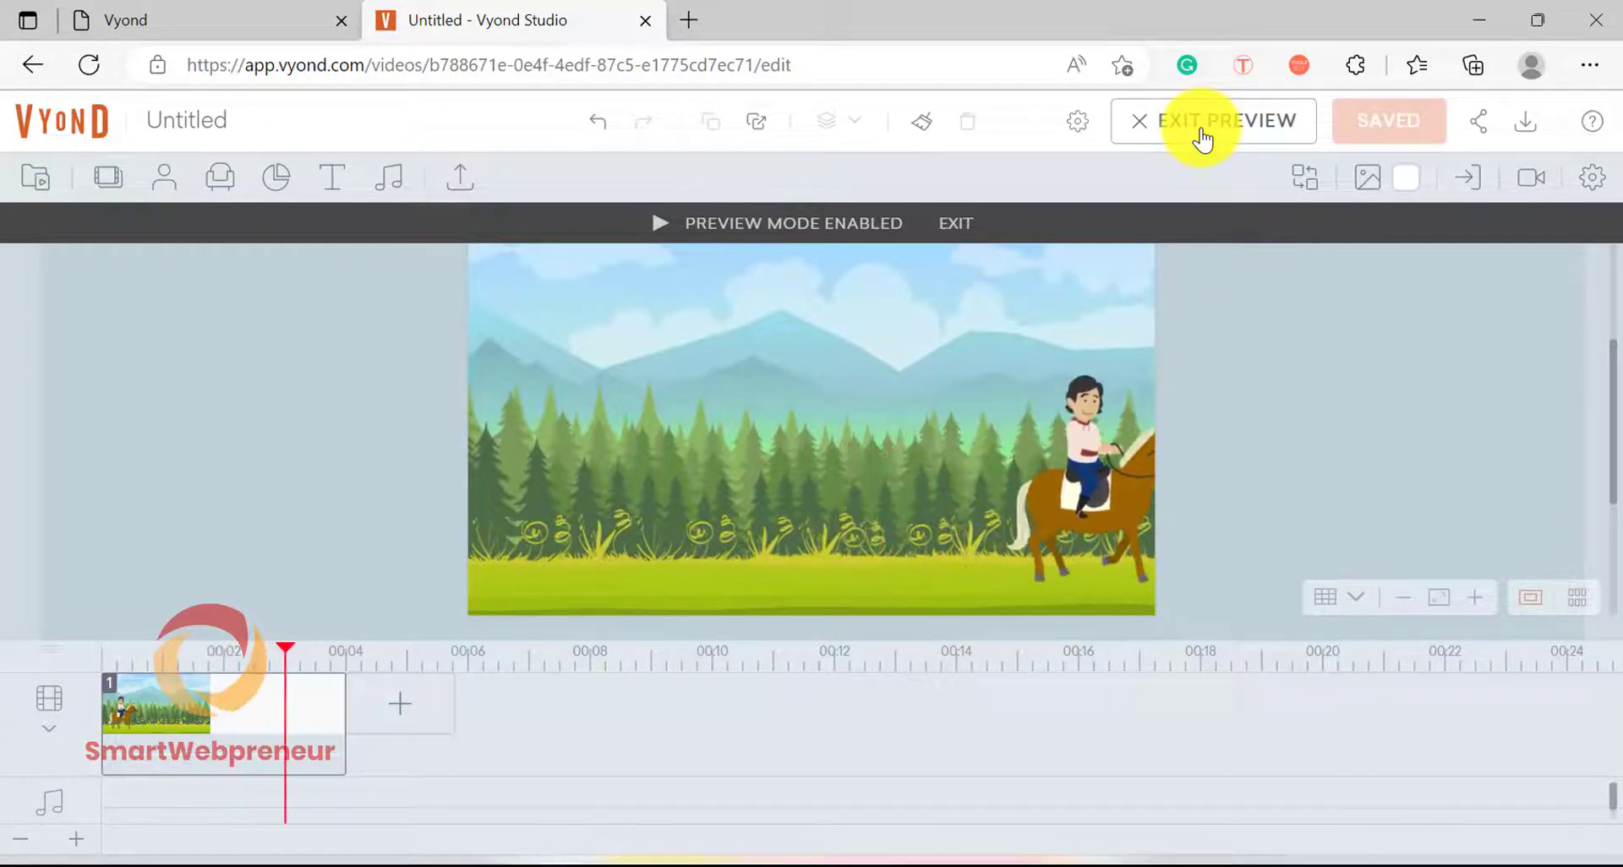
{"action": "left_click", "coordinate": [1202, 135]}
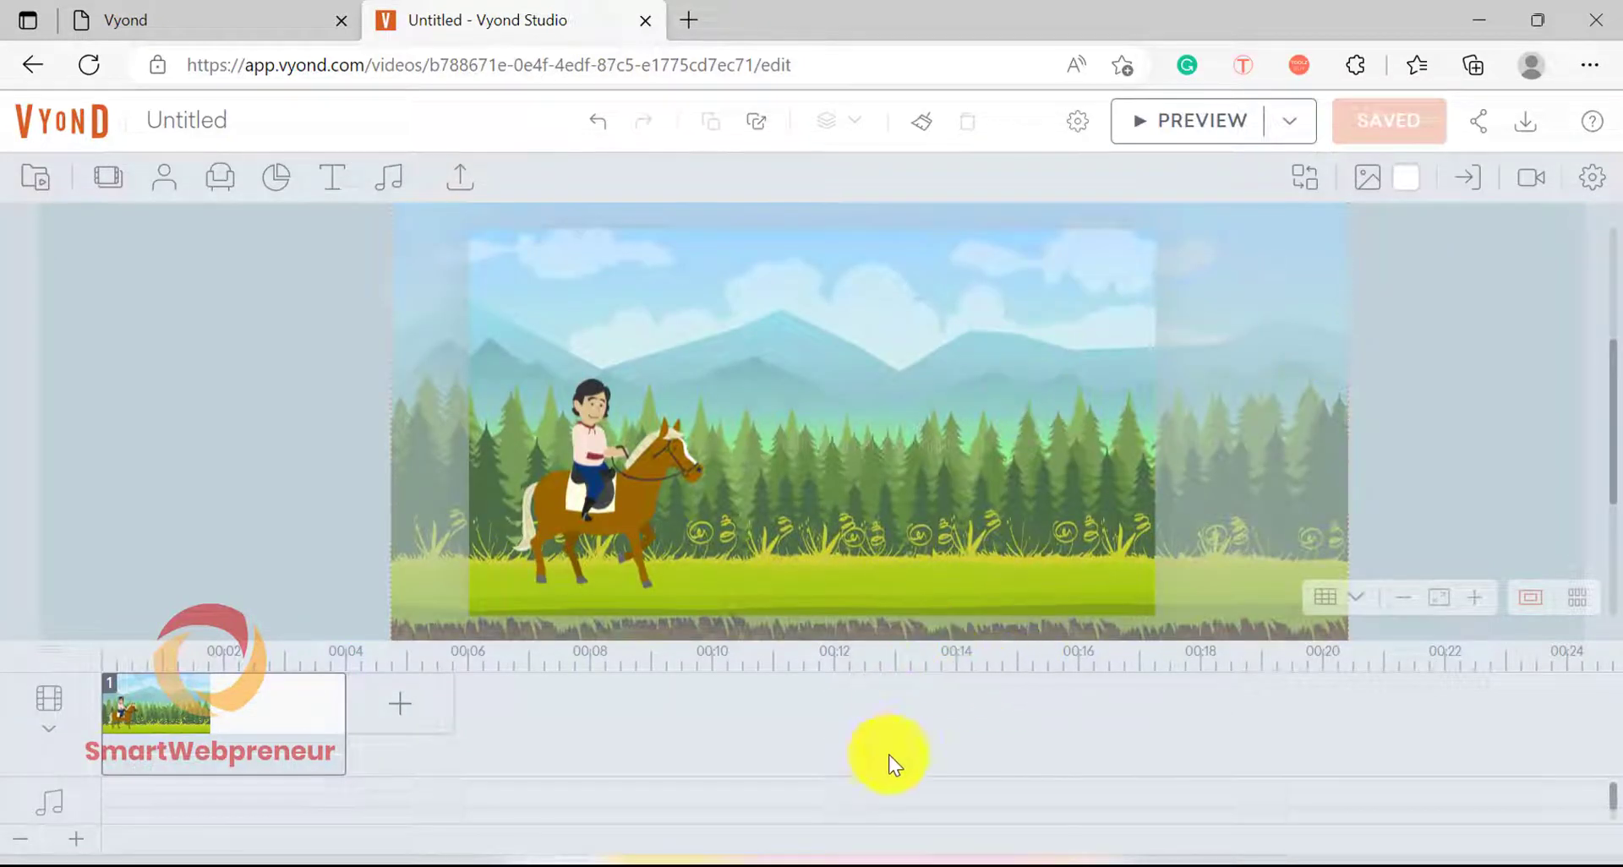
Step: Add a second scene that continues the last one and move the horse and rider back inside the frame's left side
{"action": "left_click", "coordinate": [392, 711]}
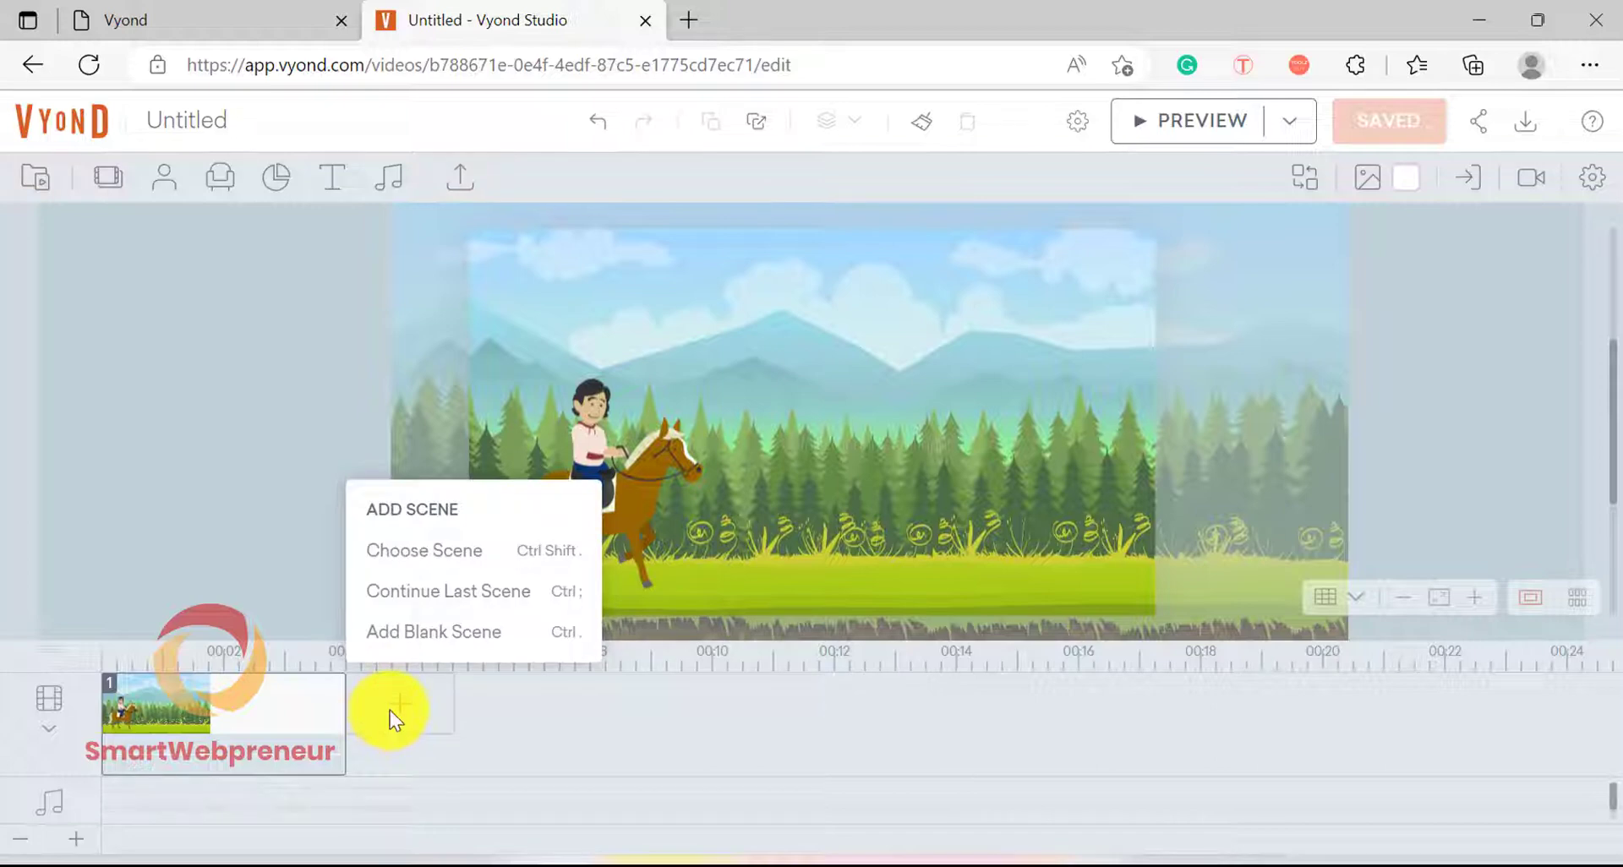
{"action": "left_click", "coordinate": [449, 591]}
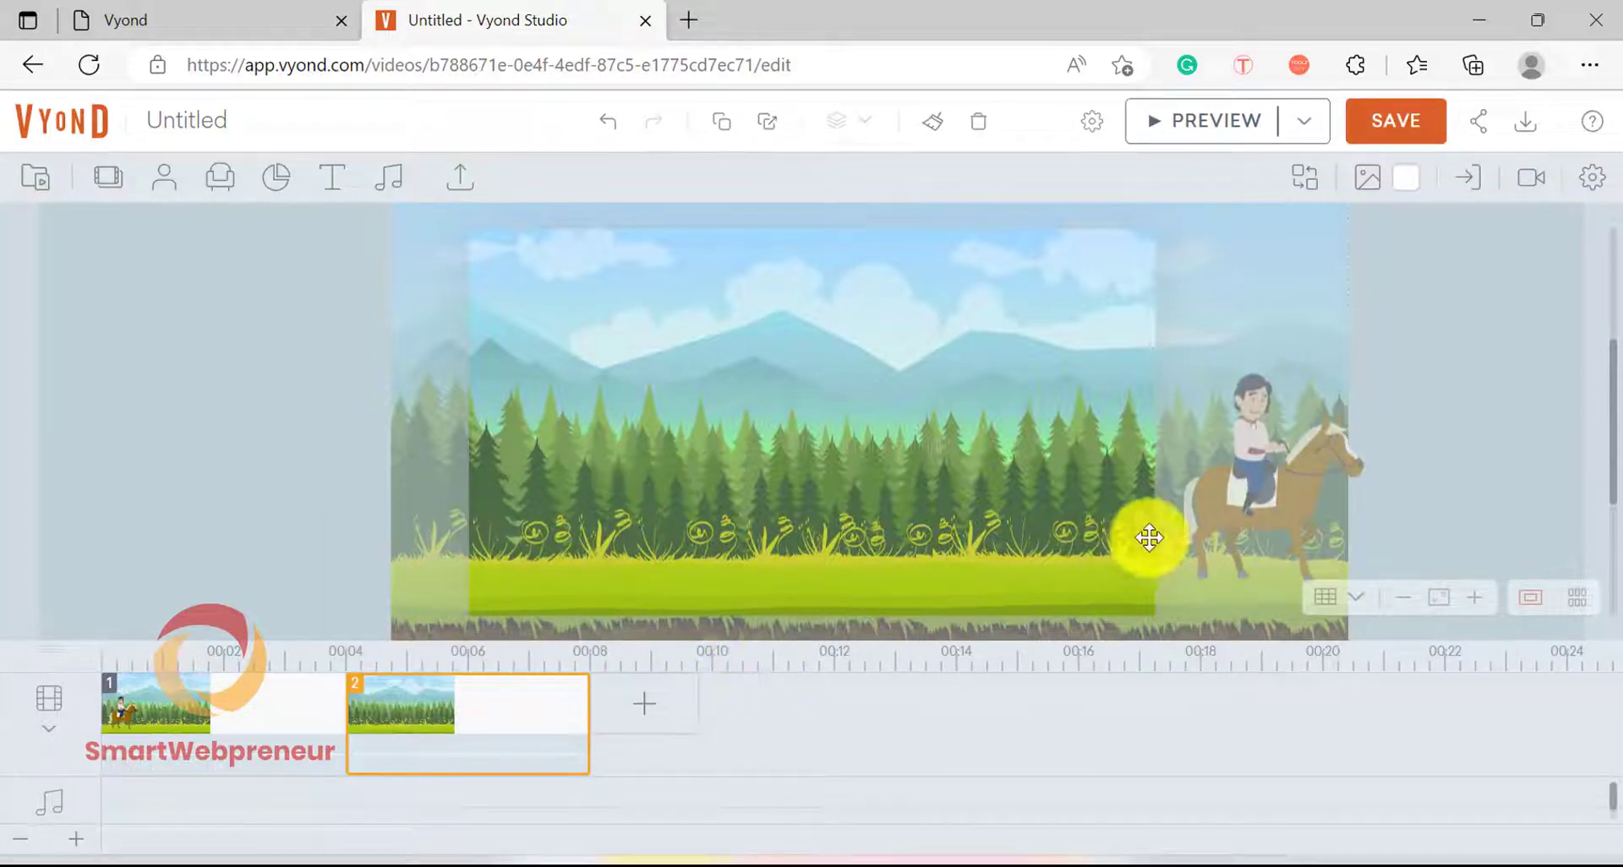
{"action": "left_click_drag", "start_coordinate": [1233, 515], "coordinate": [549, 527]}
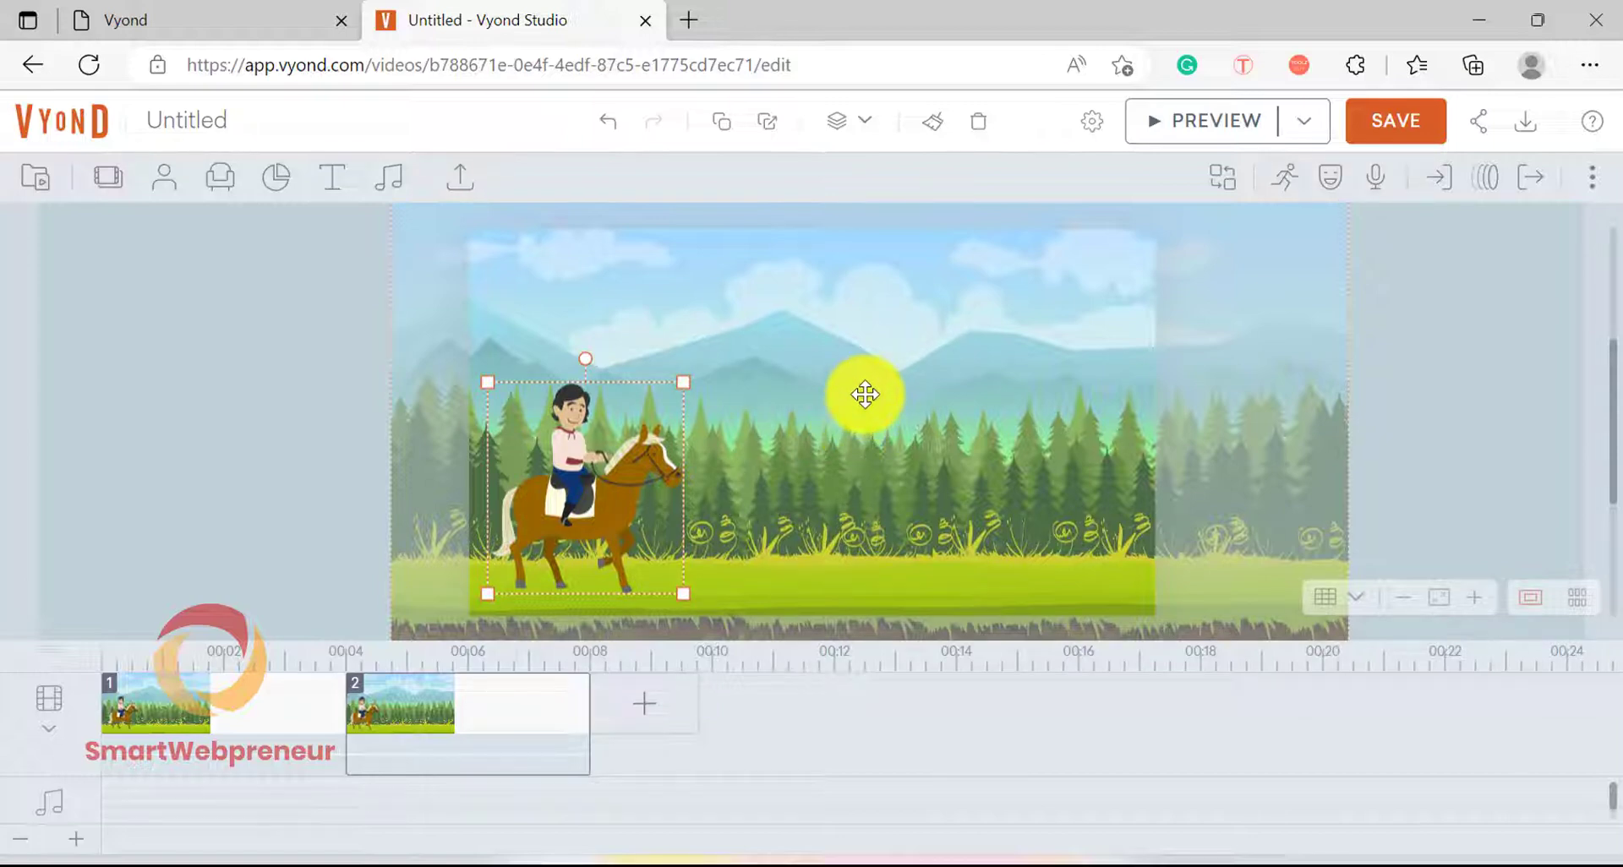
Step: Replace the second scene's forest background with the imported street image of red and orange houses, searching imported assets for "village"
{"action": "left_click", "coordinate": [865, 394]}
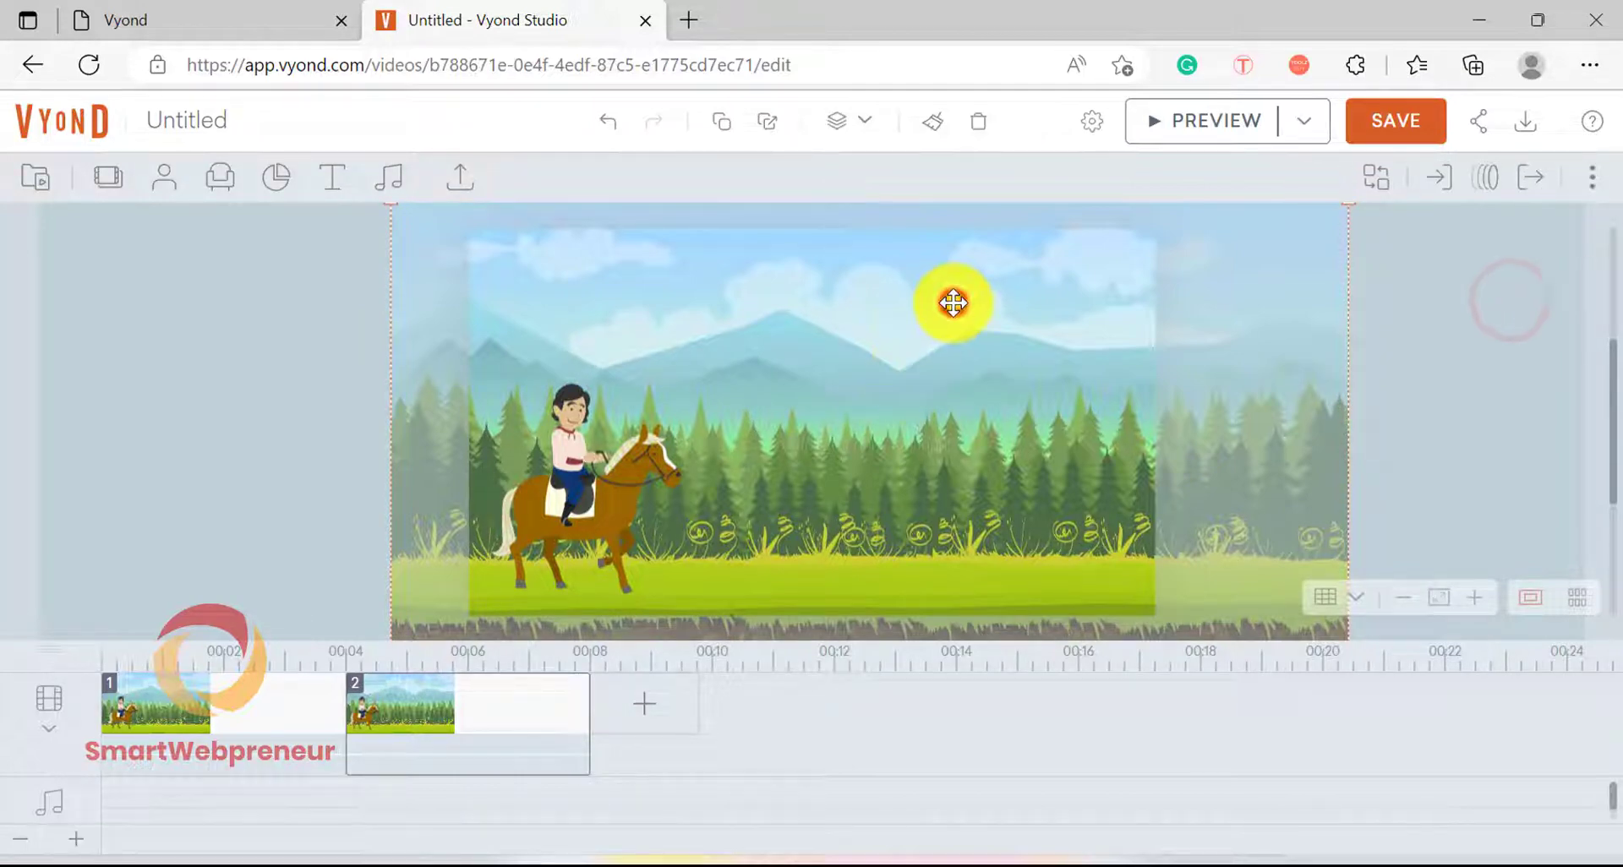
{"action": "right_click", "coordinate": [952, 302]}
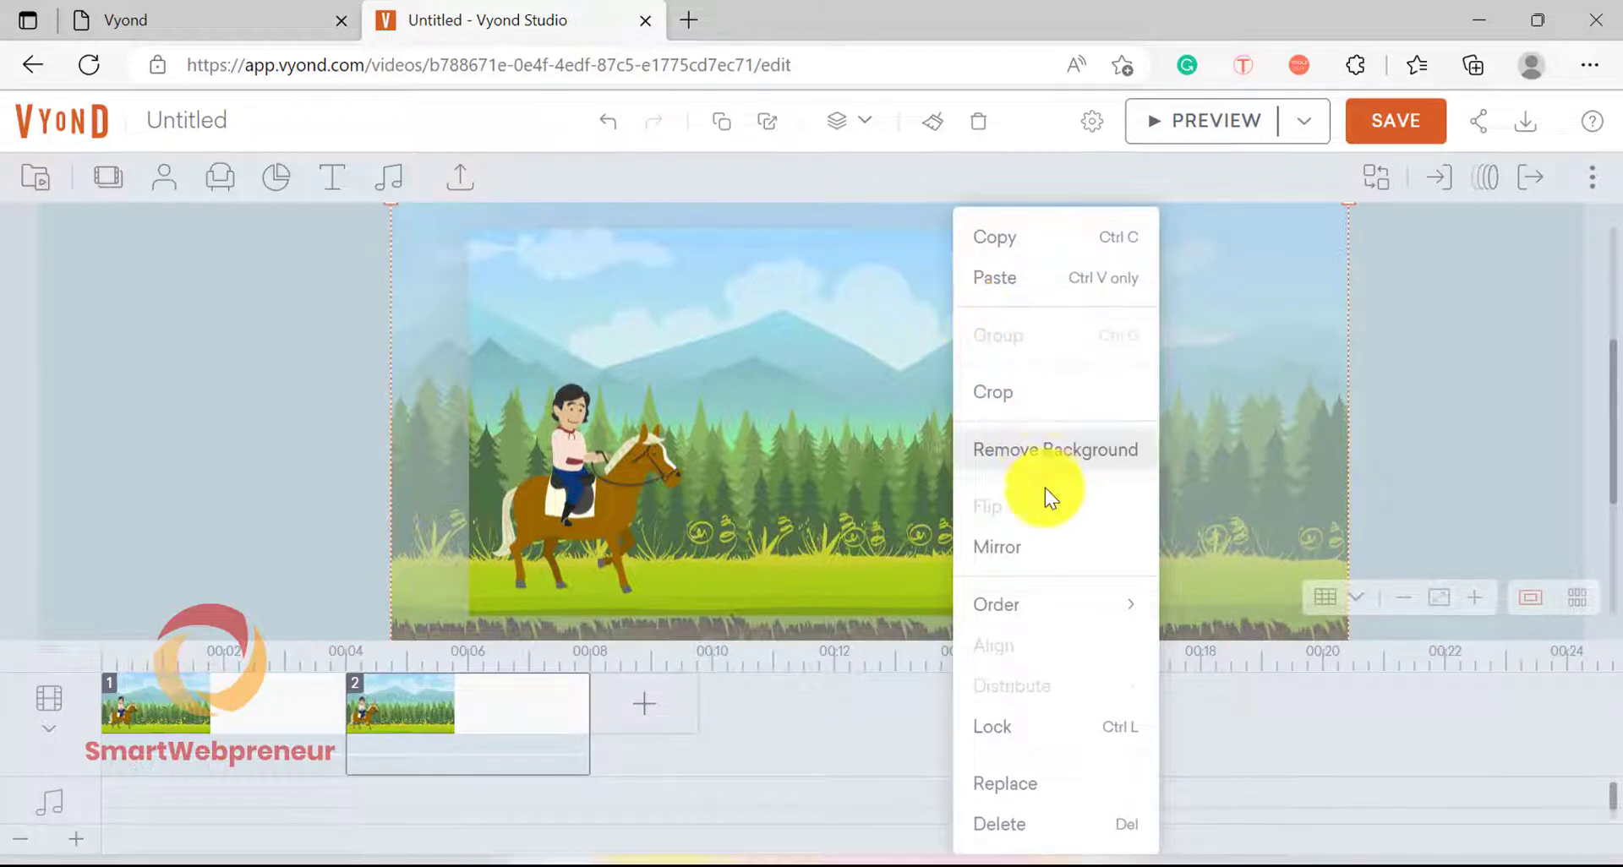
{"action": "left_click", "coordinate": [1040, 785]}
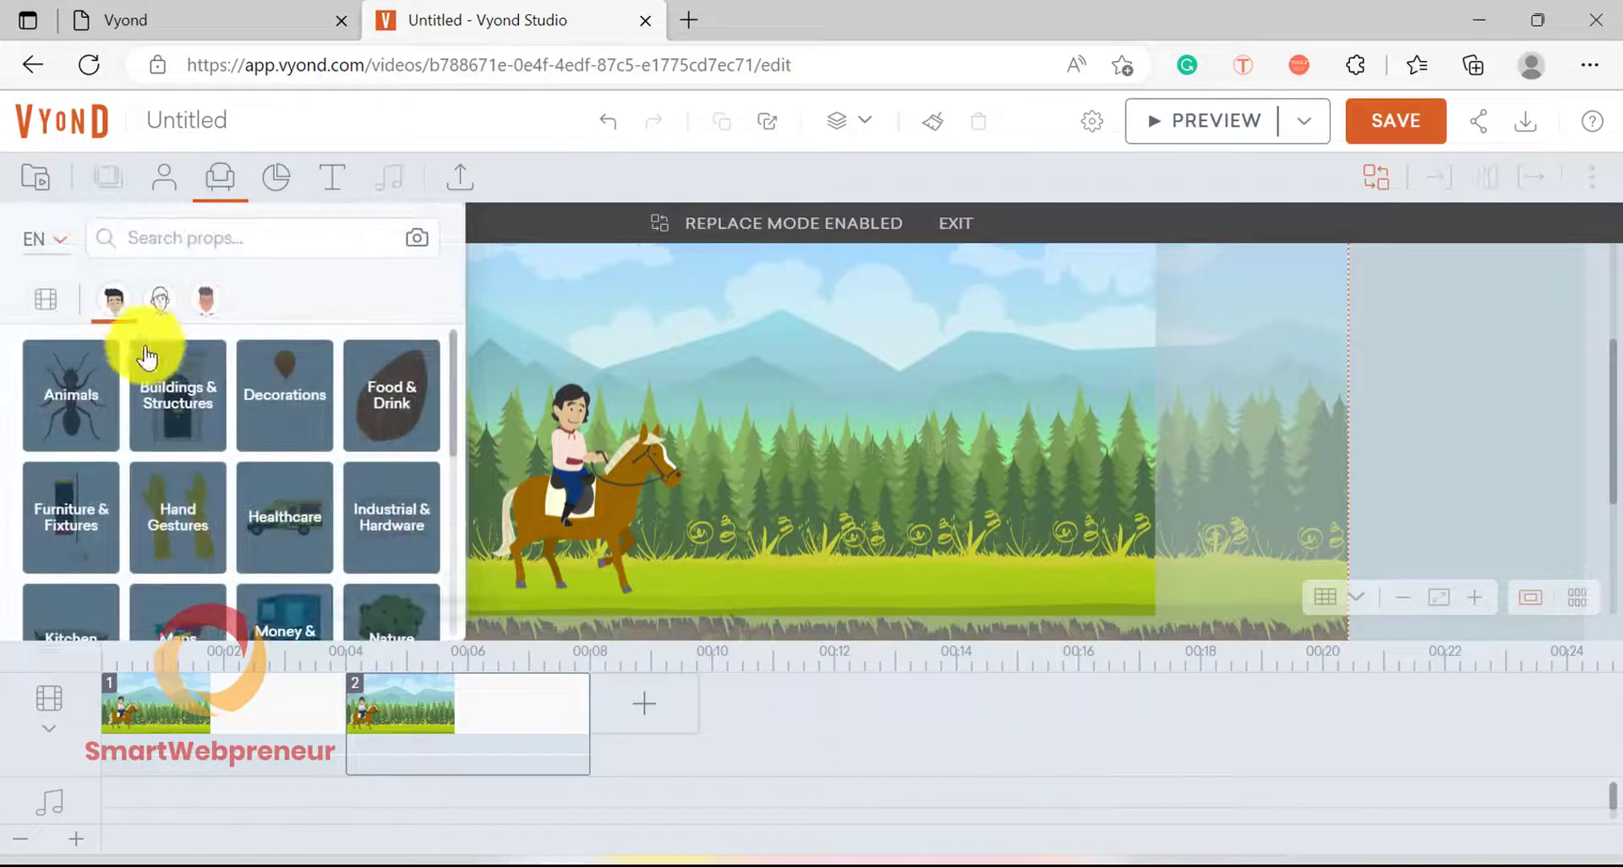
{"action": "left_click", "coordinate": [462, 182]}
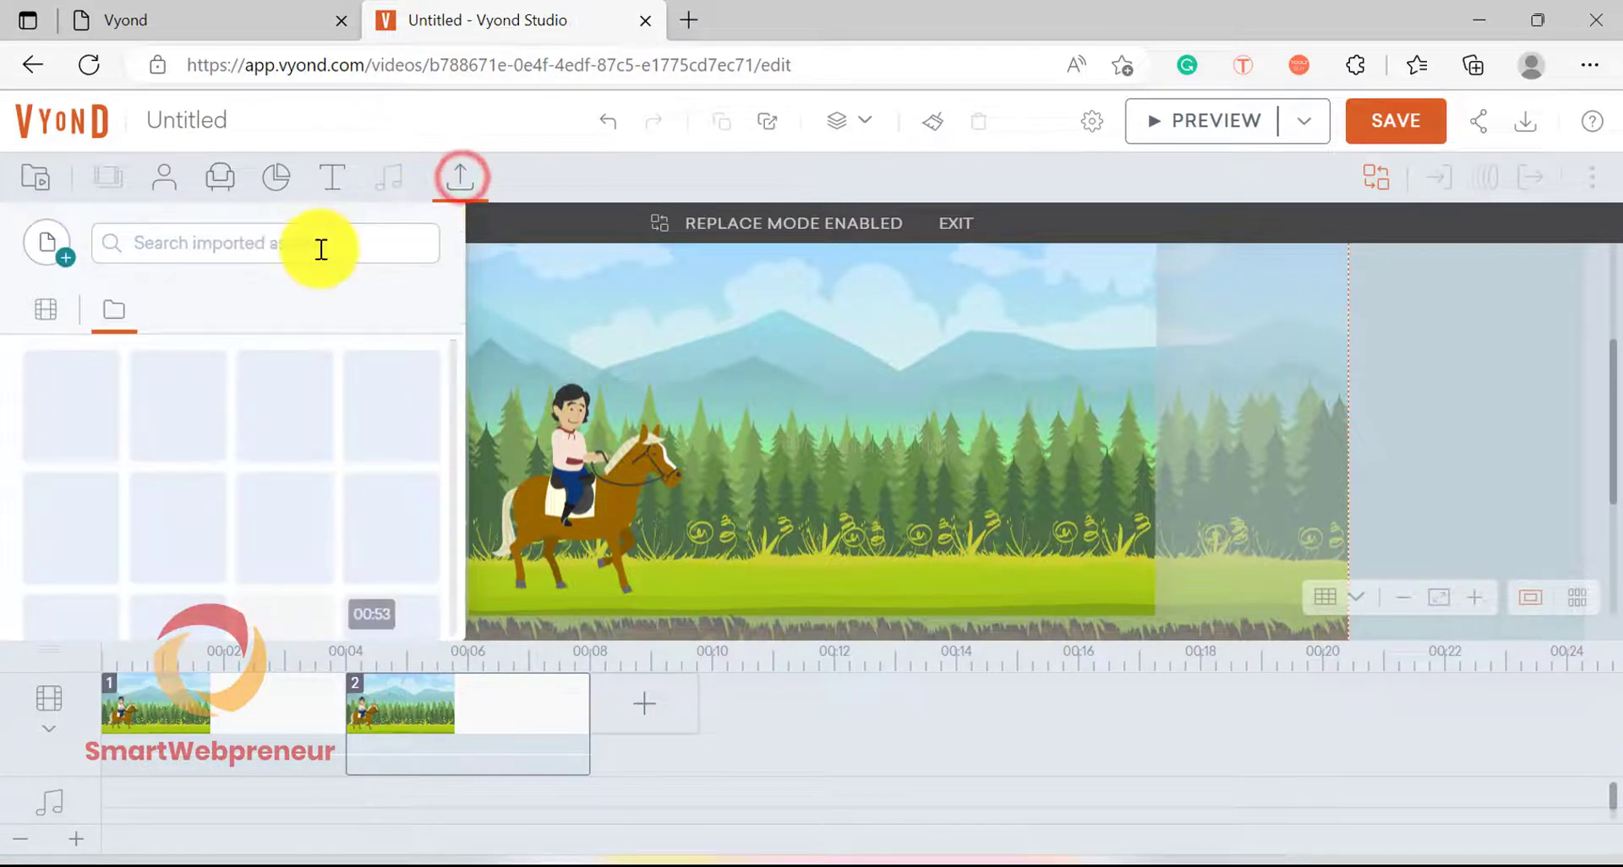
{"action": "left_click", "coordinate": [317, 245]}
{"action": "type", "text": "v"}
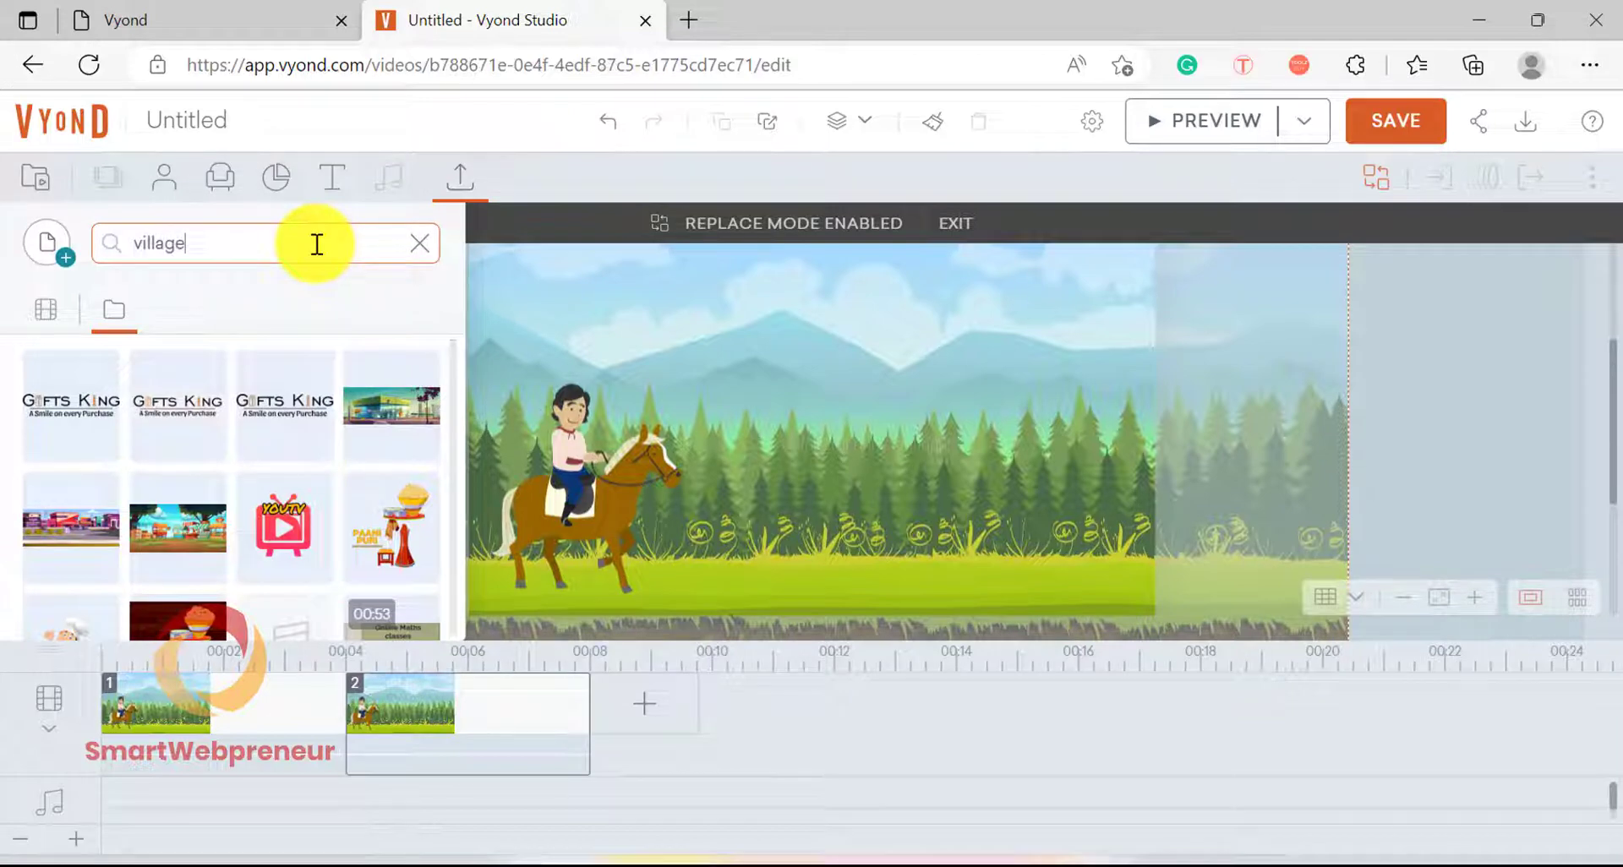
{"action": "type", "text": "illage"}
{"action": "key", "text": "Return"}
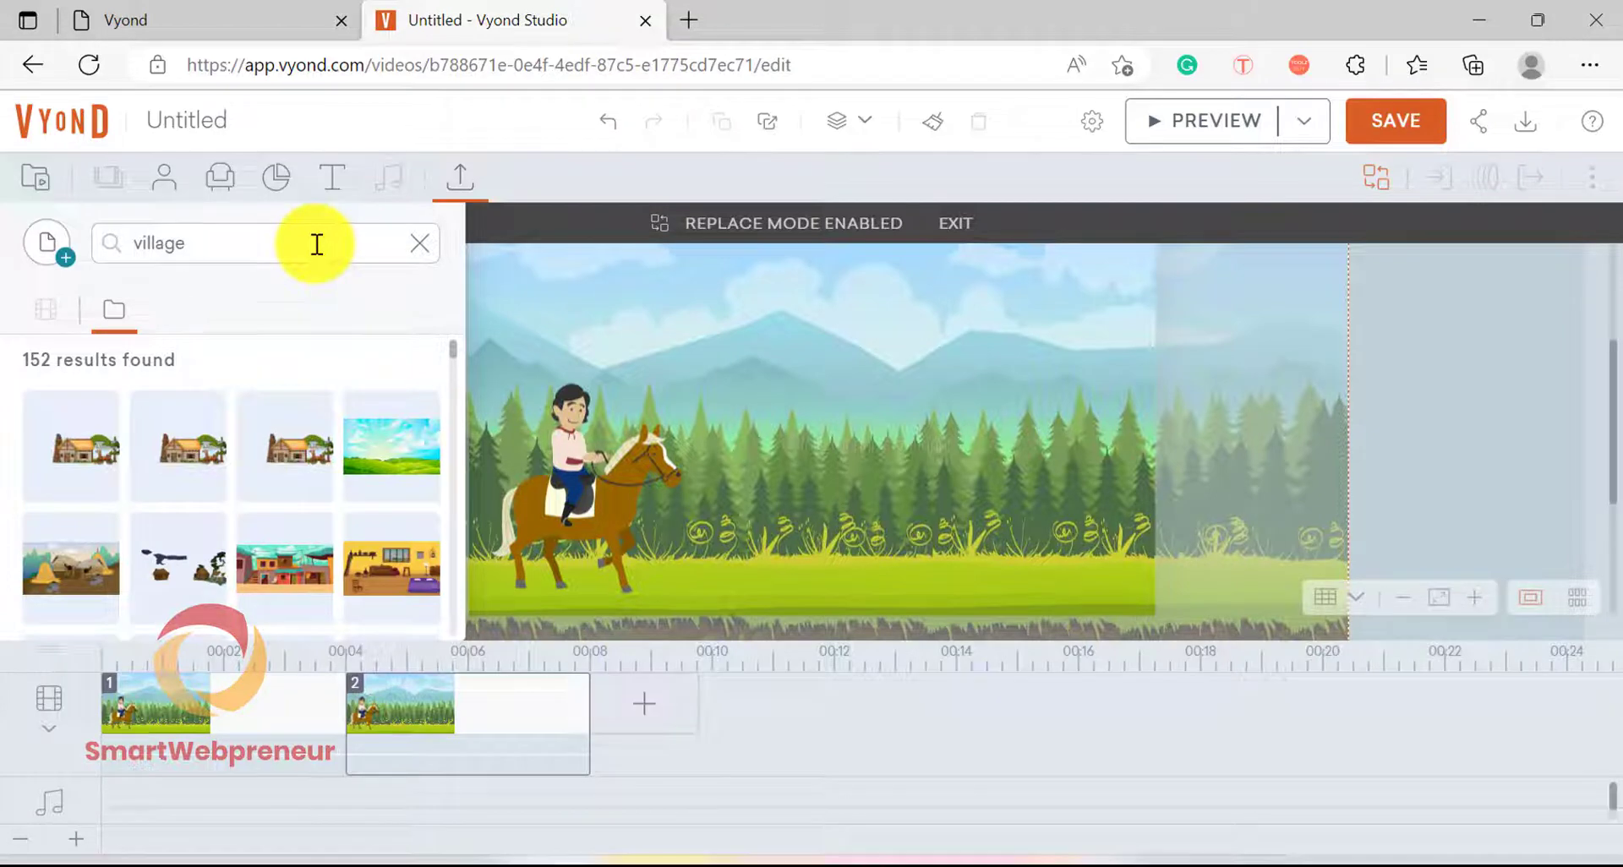
{"action": "left_click", "coordinate": [261, 571]}
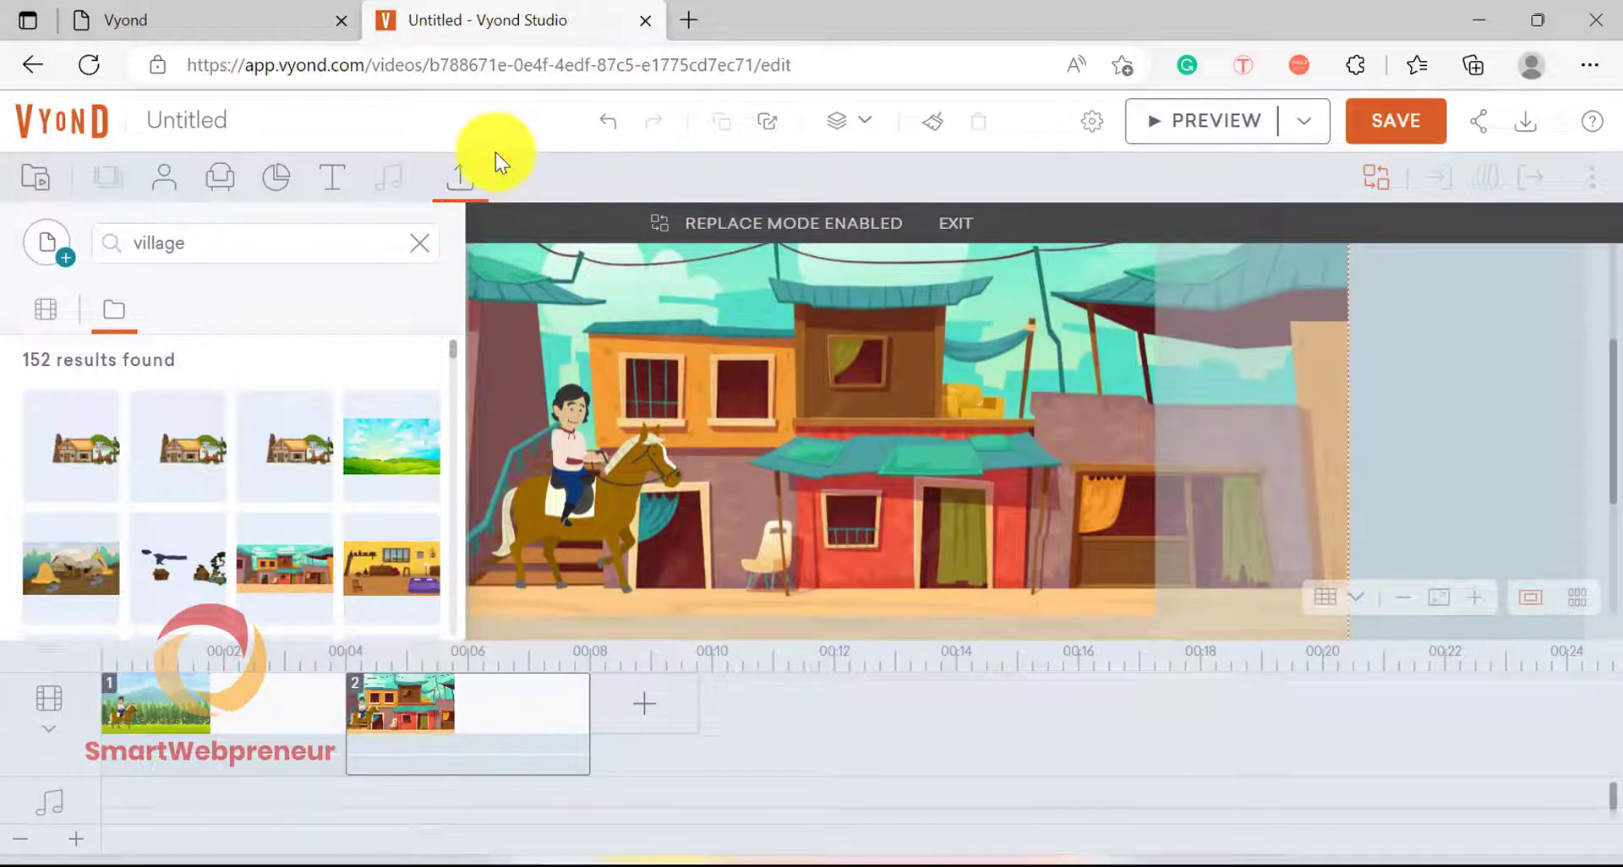
{"action": "left_click", "coordinate": [469, 177]}
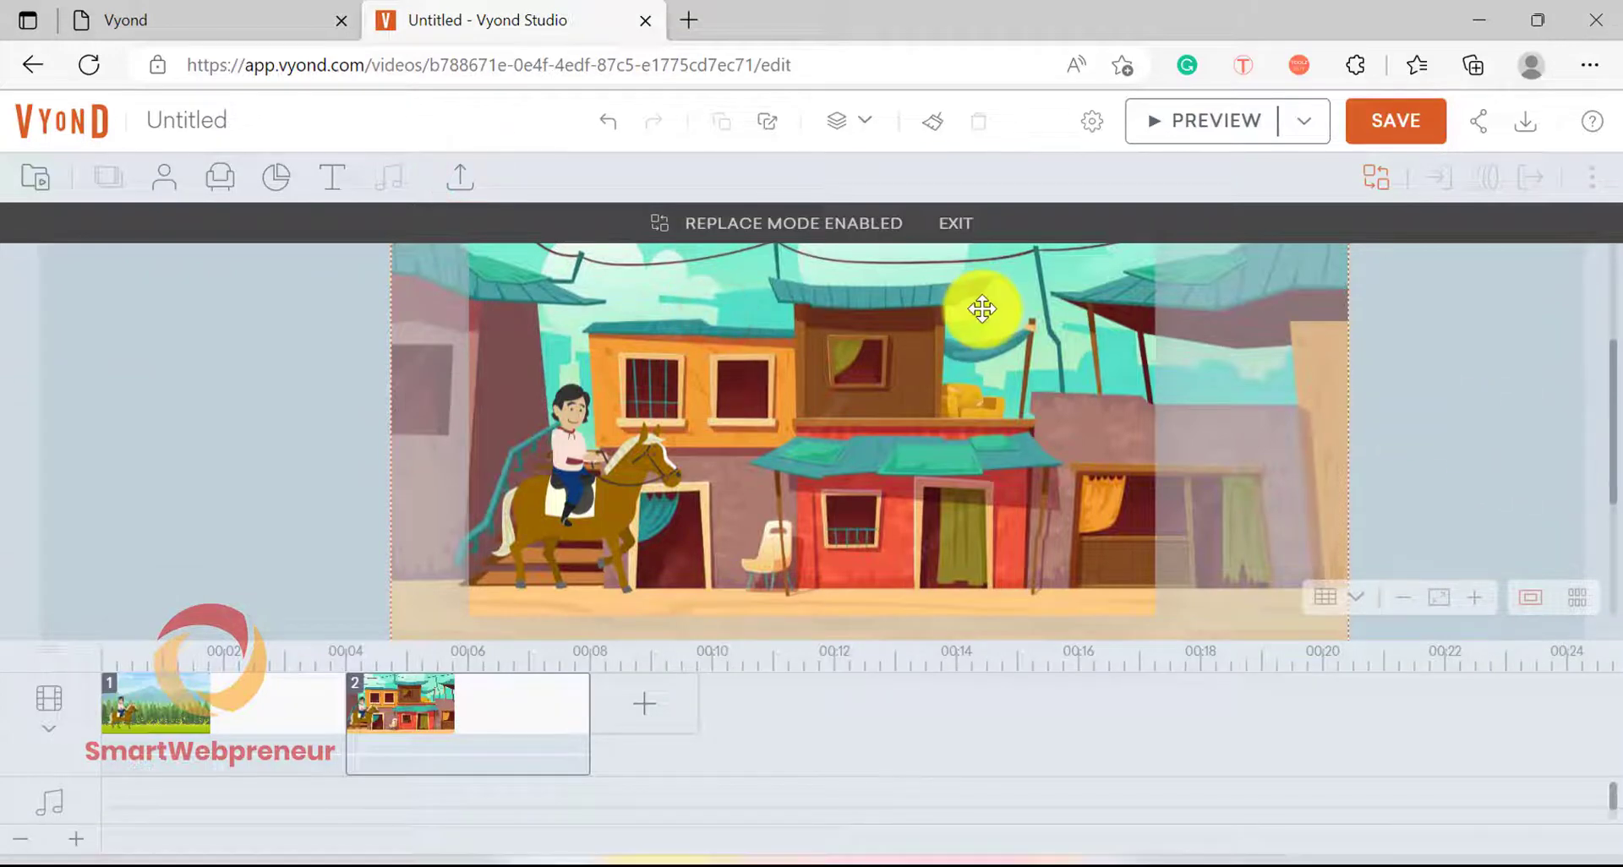
{"action": "left_click", "coordinate": [964, 225]}
Step: Scale down and reposition the village background so it fits the second scene's frame
{"action": "left_click_drag", "start_coordinate": [955, 287], "coordinate": [956, 315]}
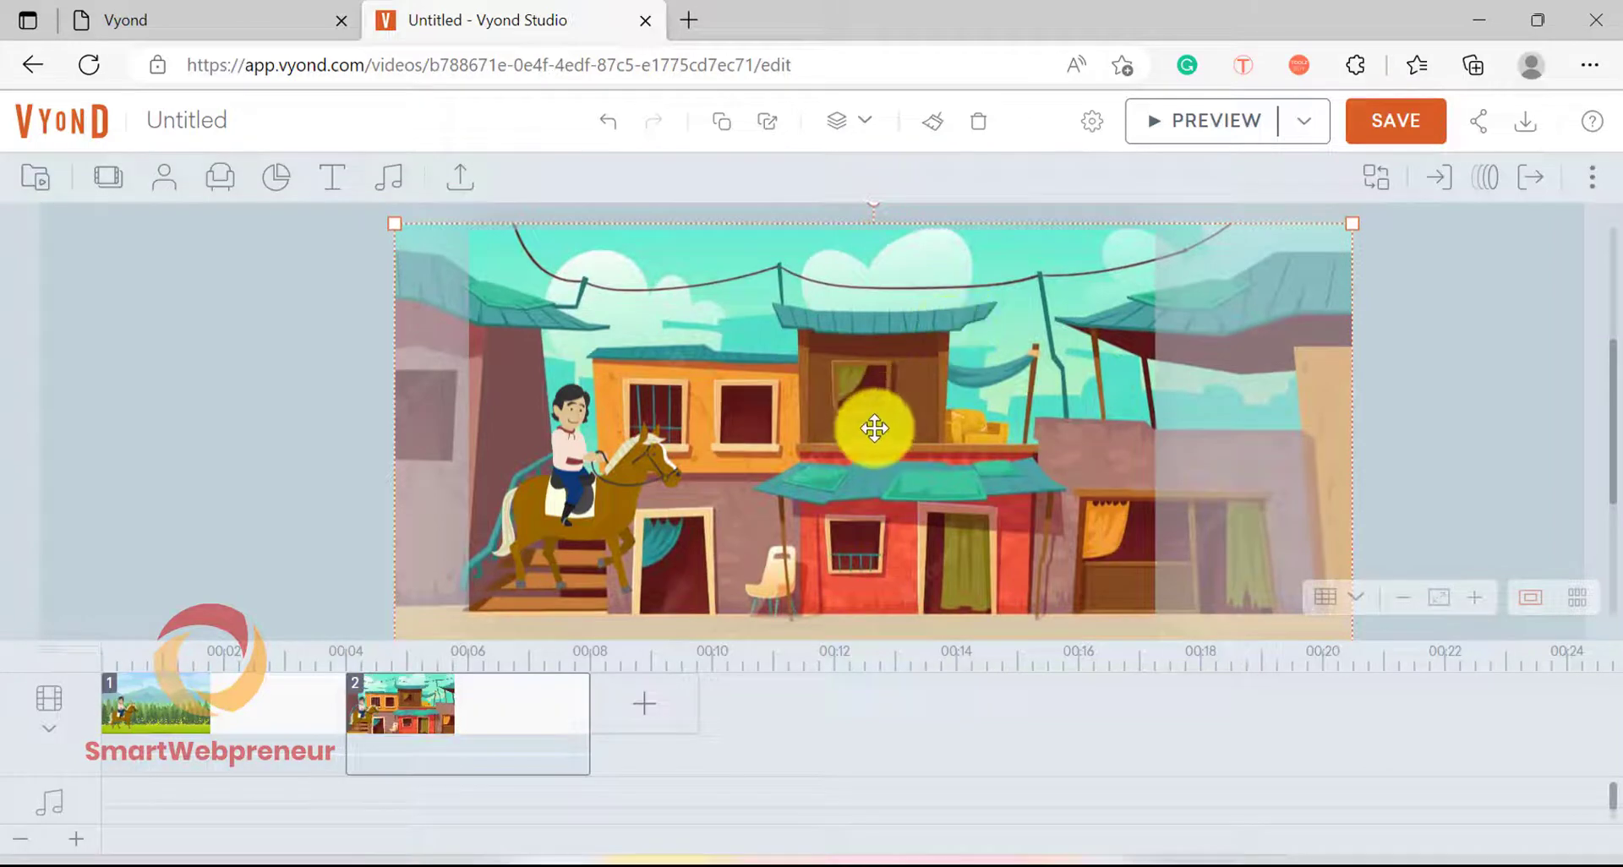
{"action": "left_click_drag", "start_coordinate": [1351, 223], "coordinate": [1222, 285]}
{"action": "left_click_drag", "start_coordinate": [1054, 352], "coordinate": [1024, 306]}
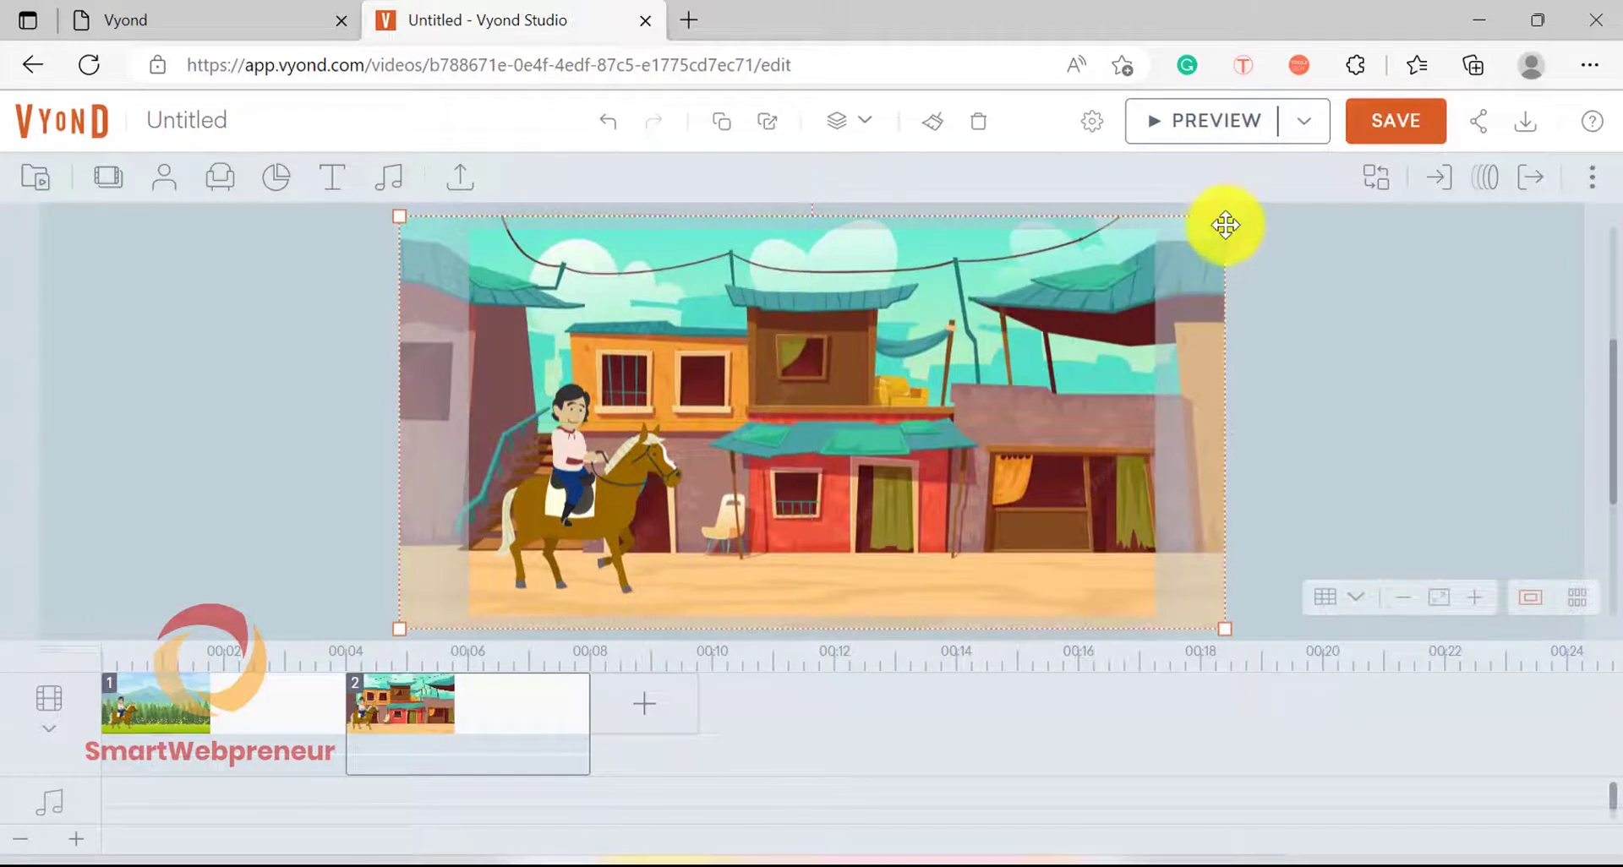
{"action": "left_click_drag", "start_coordinate": [1231, 219], "coordinate": [1206, 262]}
{"action": "mouse_move", "coordinate": [1007, 344]}
{"action": "left_mouse_down"}
{"action": "mouse_move", "coordinate": [1007, 319]}
{"action": "mouse_move", "coordinate": [1010, 338]}
{"action": "left_mouse_up"}
Step: Preview the second scene with the village background and return to editing
{"action": "left_click", "coordinate": [621, 497]}
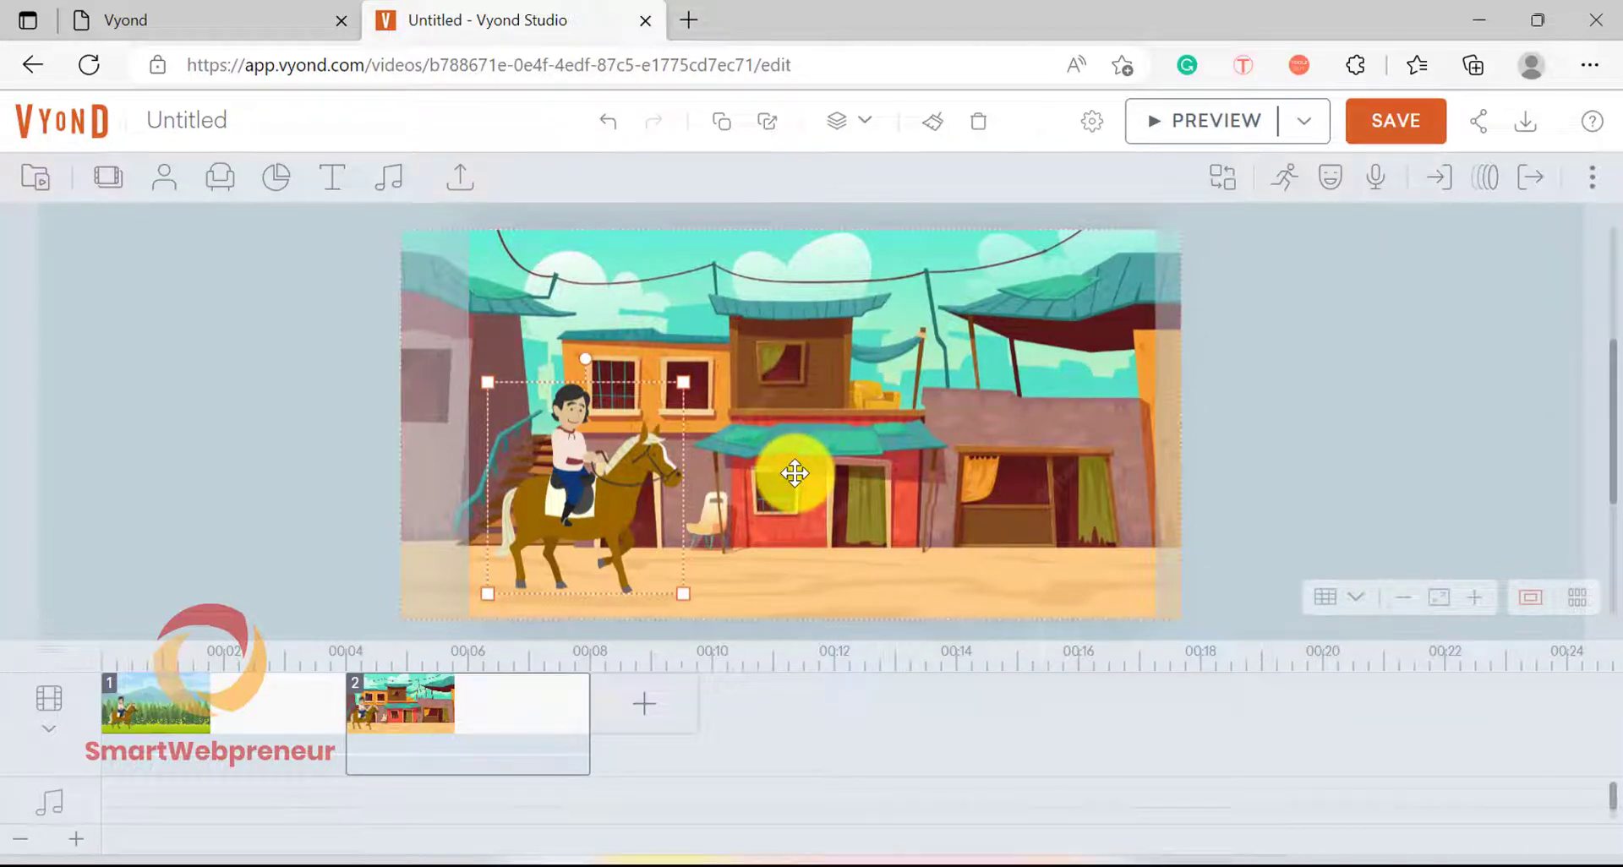
{"action": "left_click", "coordinate": [987, 300]}
{"action": "left_click", "coordinate": [1215, 123]}
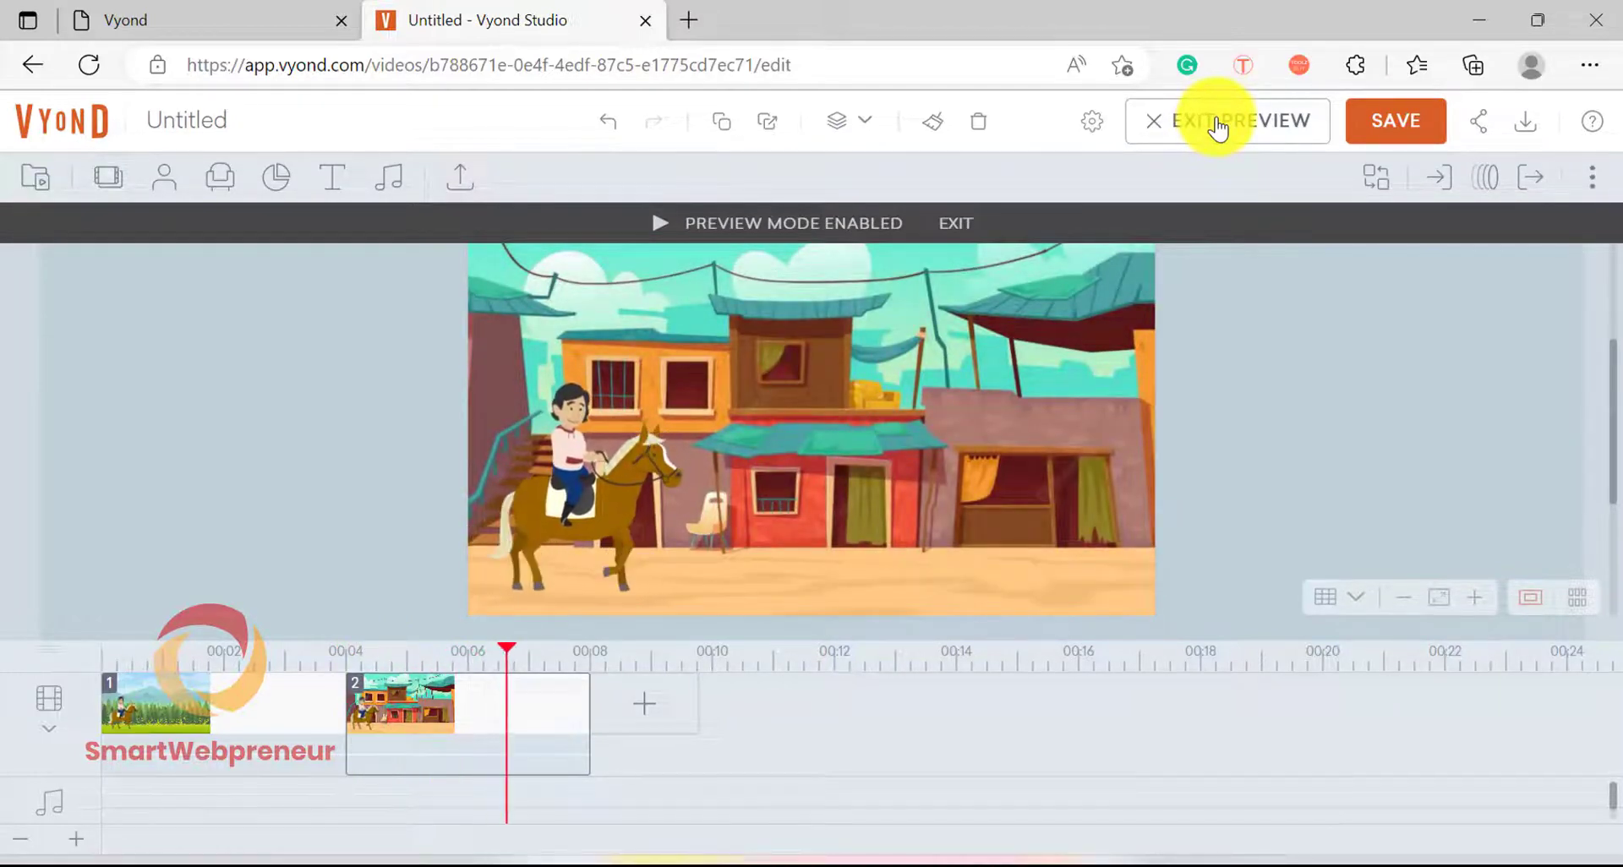
{"action": "left_click", "coordinate": [1215, 120]}
{"action": "left_click", "coordinate": [1250, 346]}
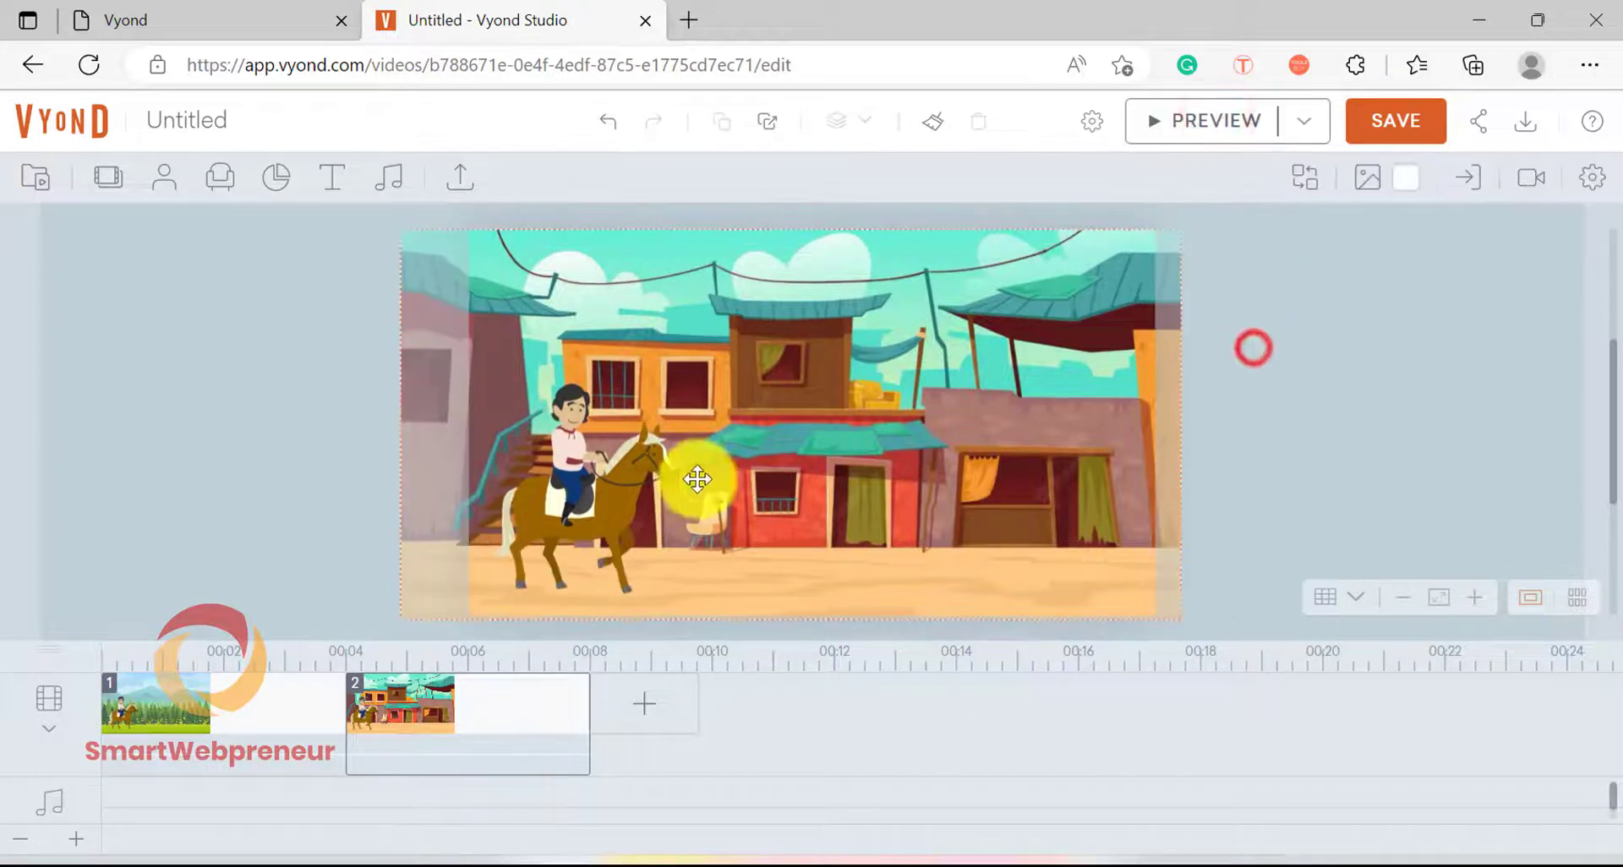
Step: Apply a Line - Horizontal motion path to the horse and rider in the village scene
{"action": "left_click", "coordinate": [622, 484]}
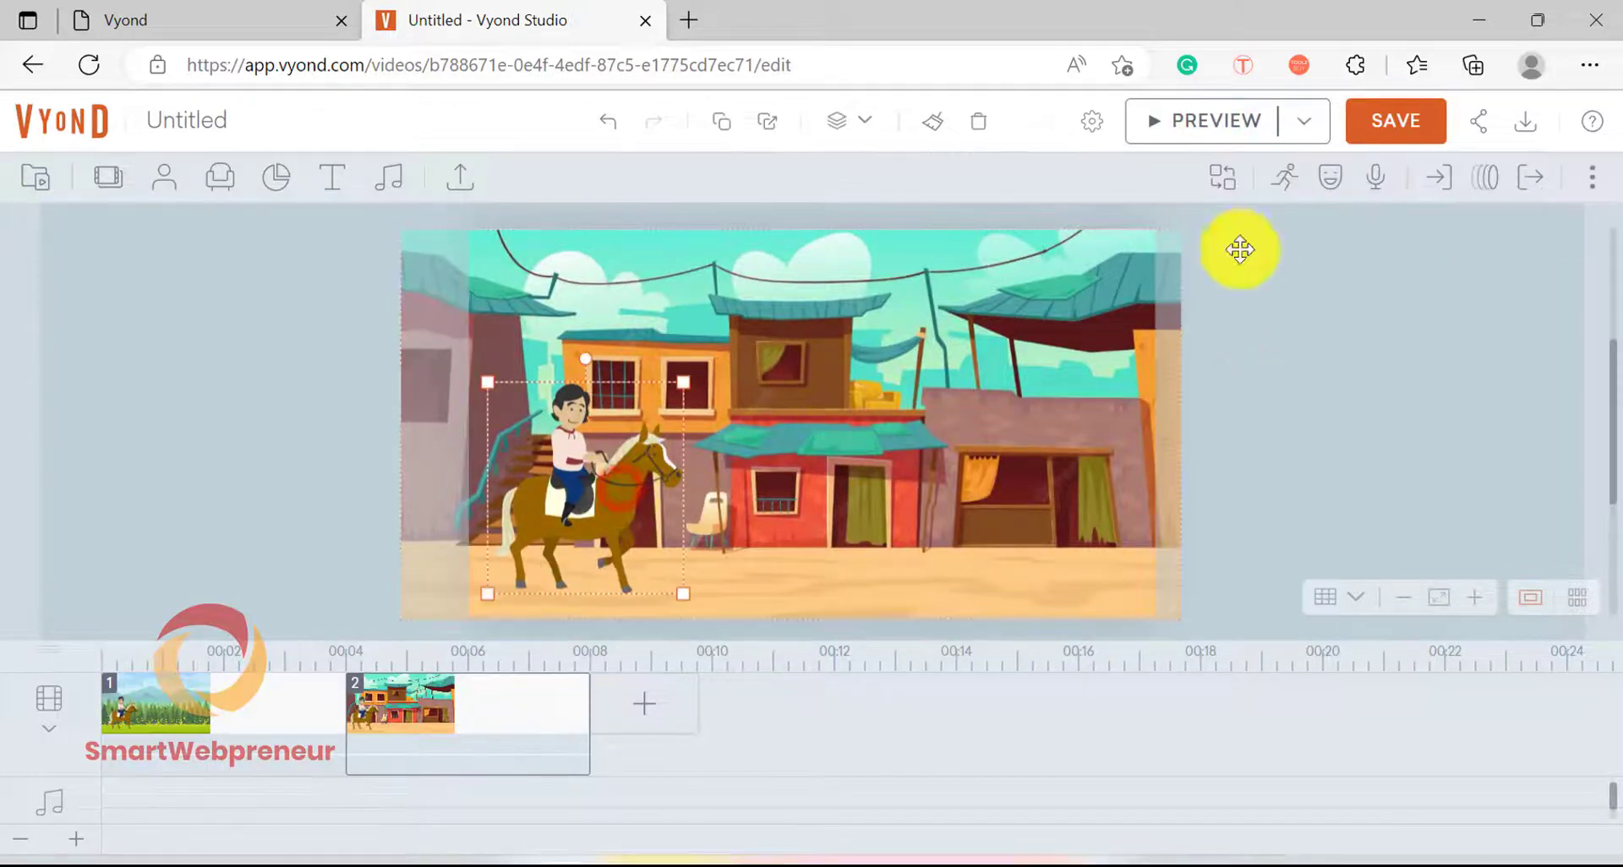
{"action": "left_click", "coordinate": [1470, 188]}
{"action": "left_click", "coordinate": [1367, 302]}
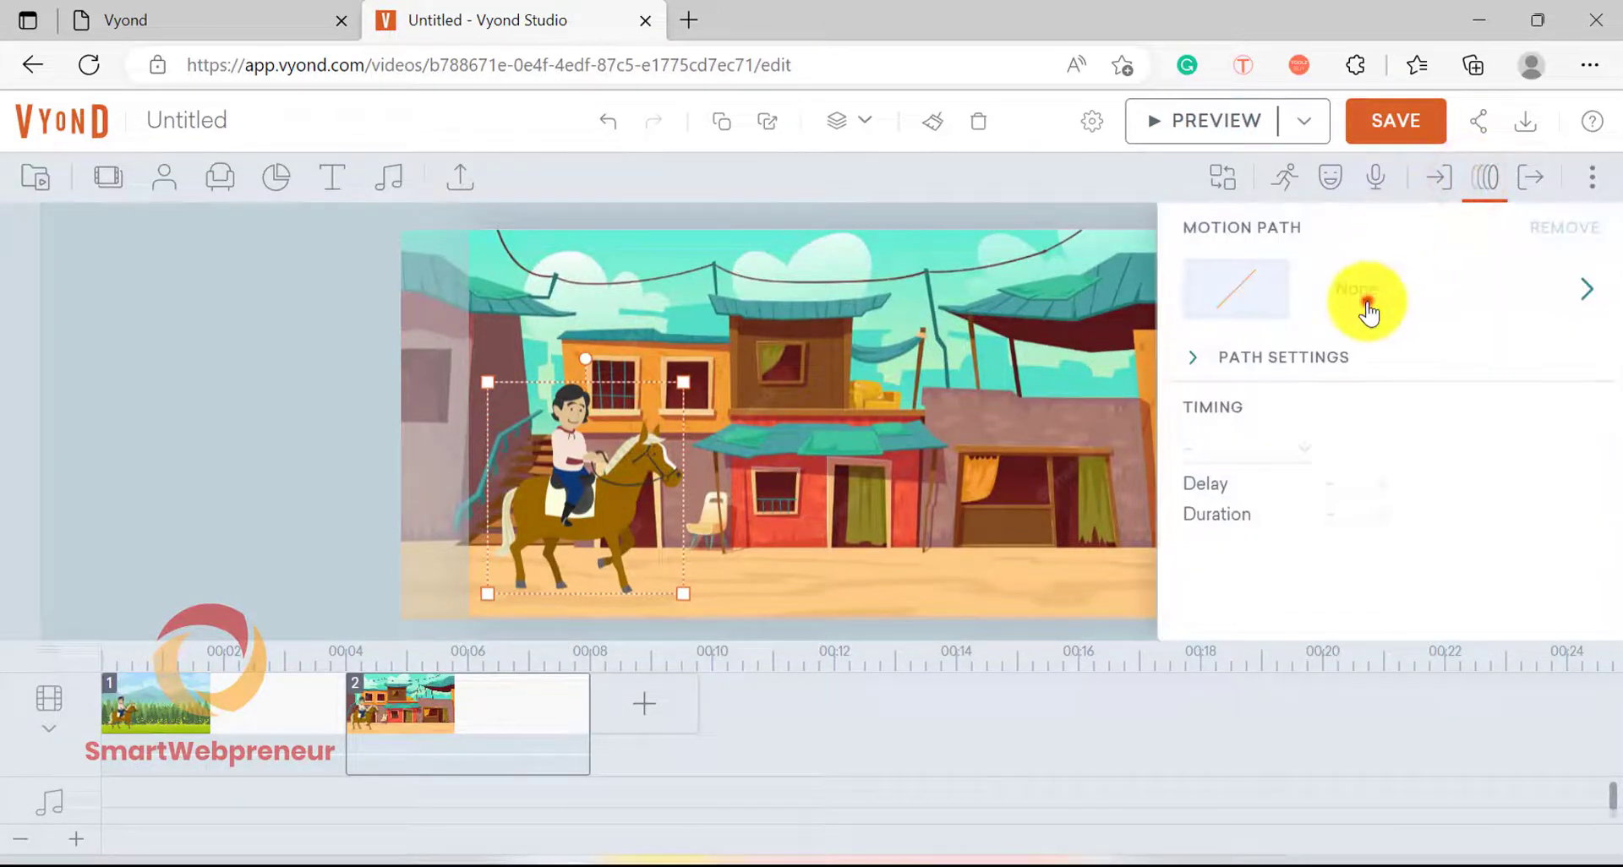
{"action": "left_click", "coordinate": [1262, 413]}
{"action": "left_click", "coordinate": [1271, 422]}
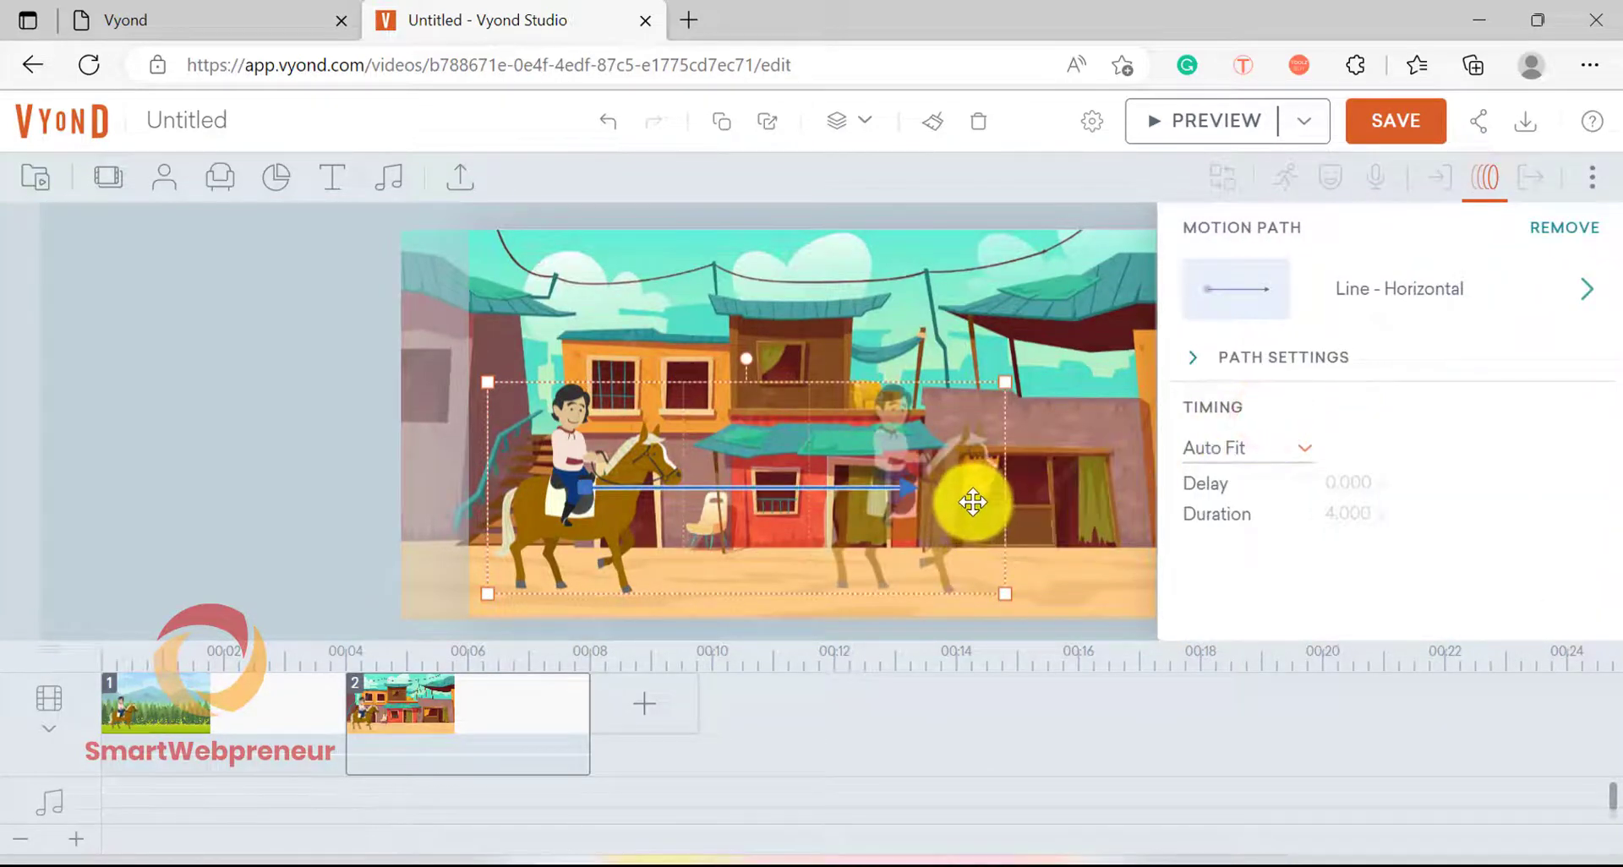
{"action": "left_click", "coordinate": [1492, 180]}
{"action": "left_click", "coordinate": [1352, 388]}
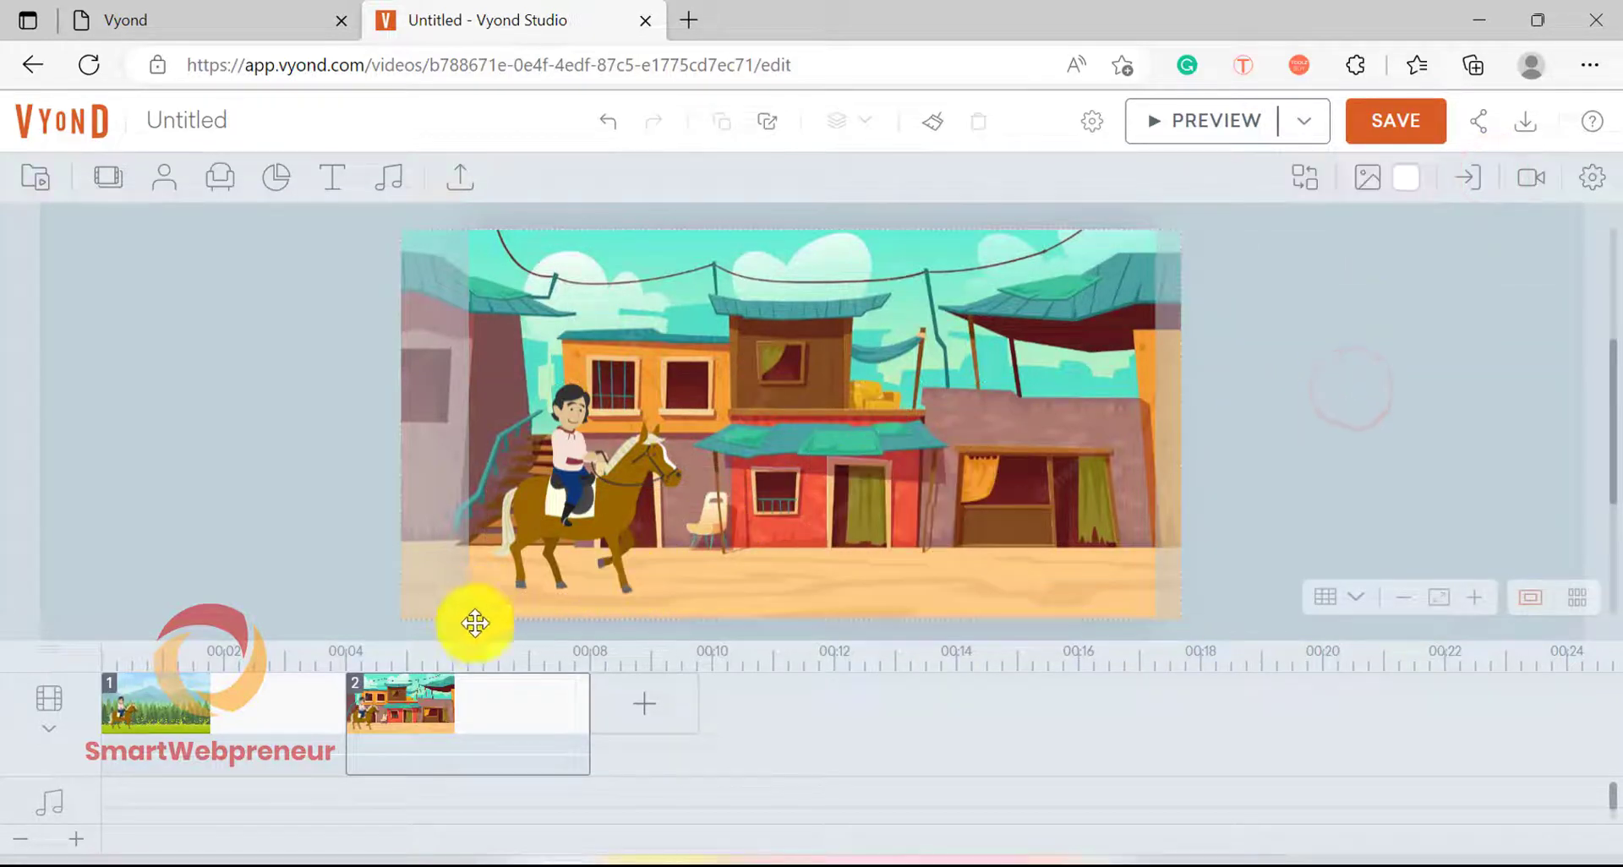
Step: Preview the village scene with the moving horse and rider, return to editing, and save the video
{"action": "left_click", "coordinate": [1197, 124]}
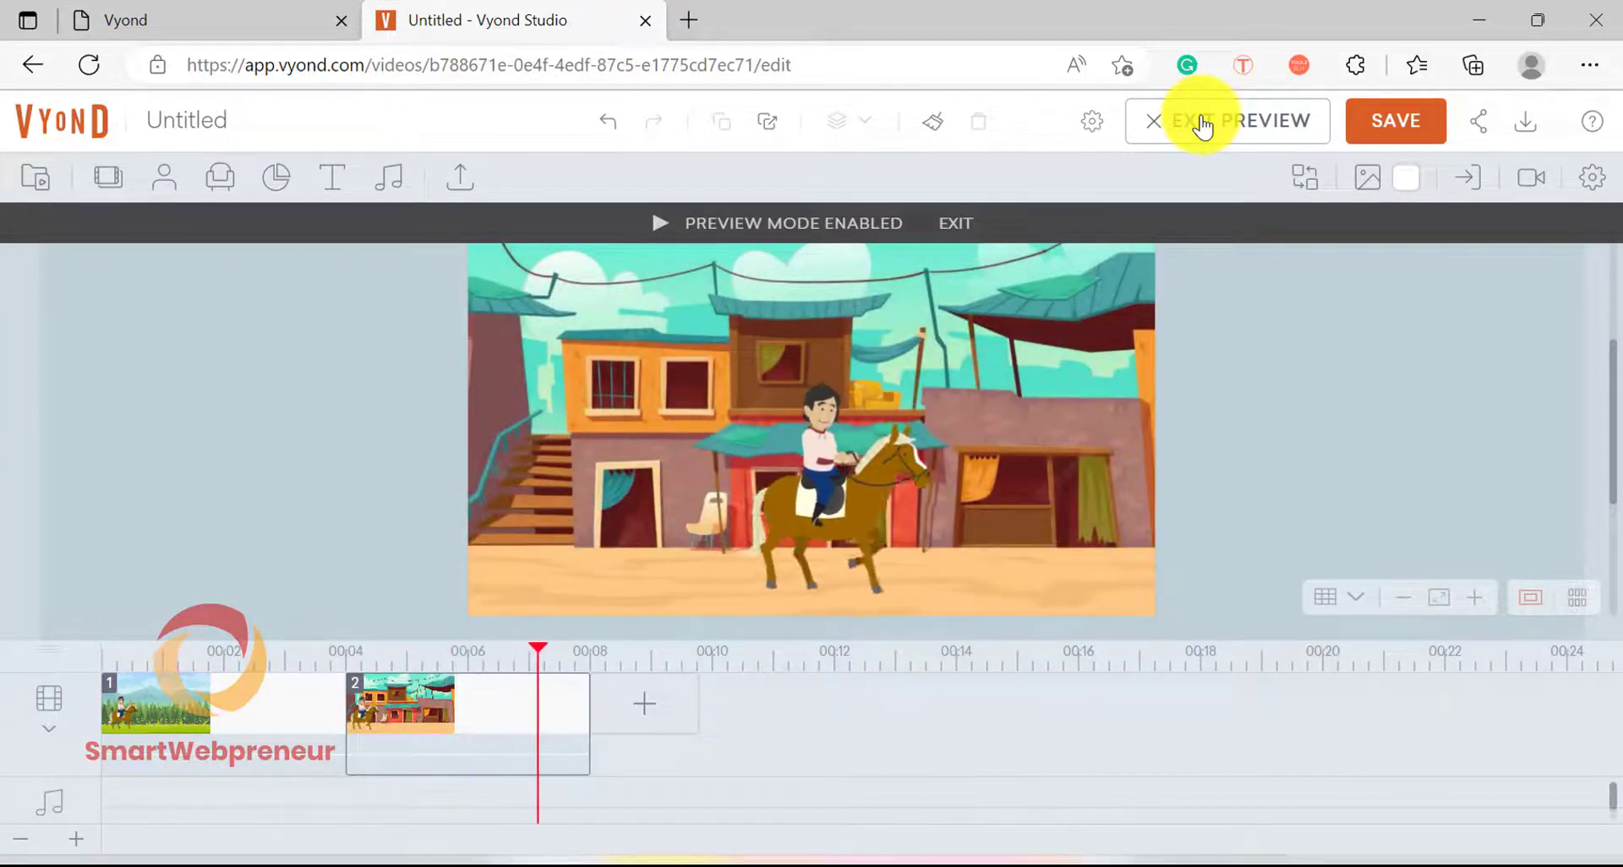
{"action": "left_click", "coordinate": [1203, 127]}
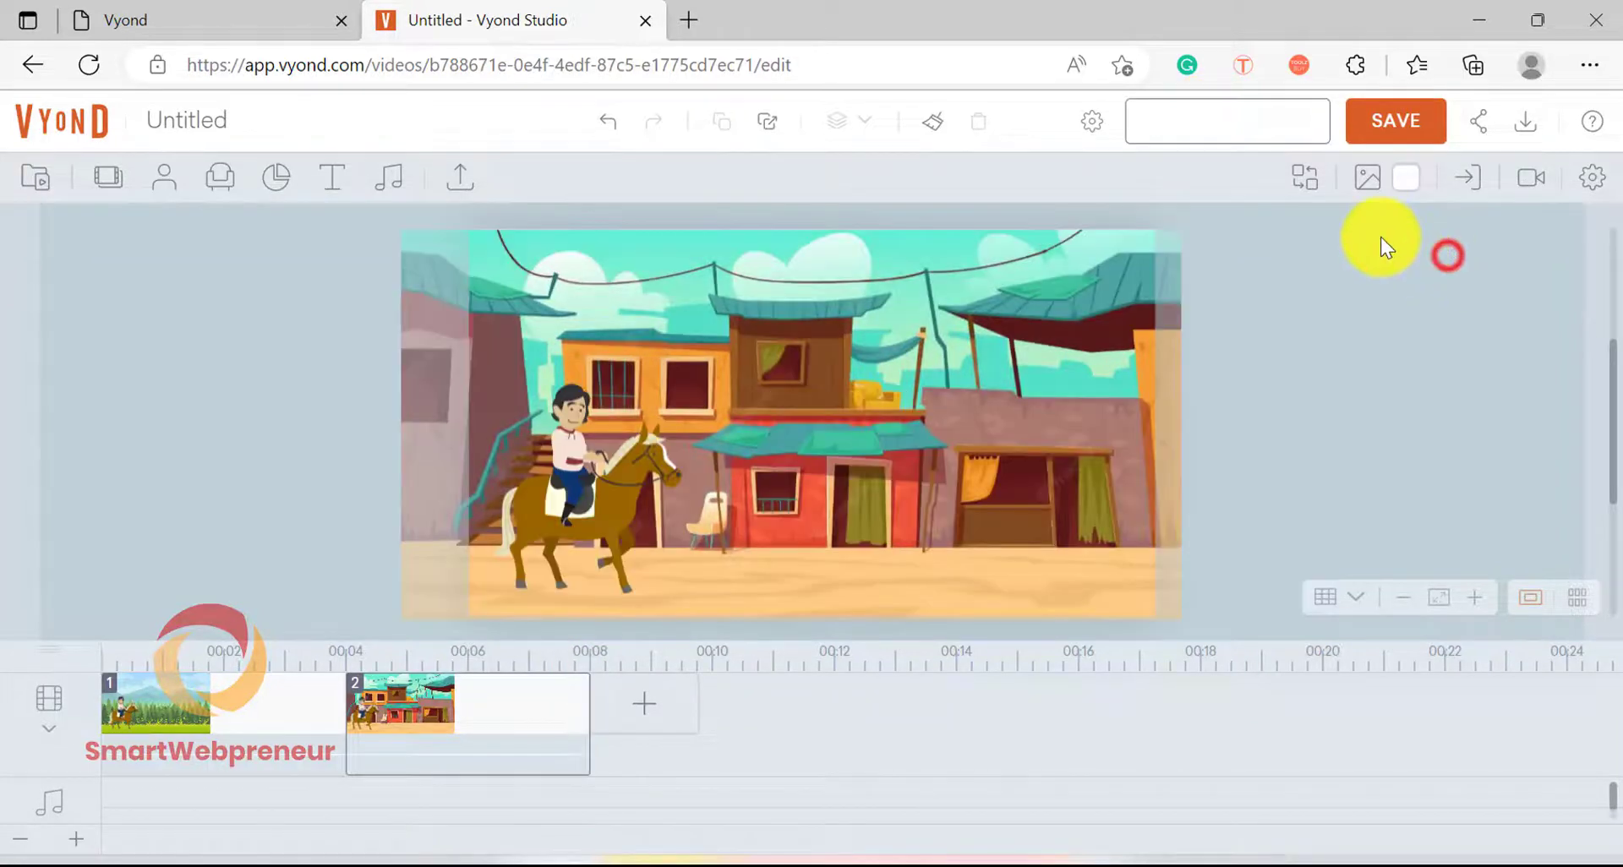
{"action": "left_click", "coordinate": [1395, 120]}
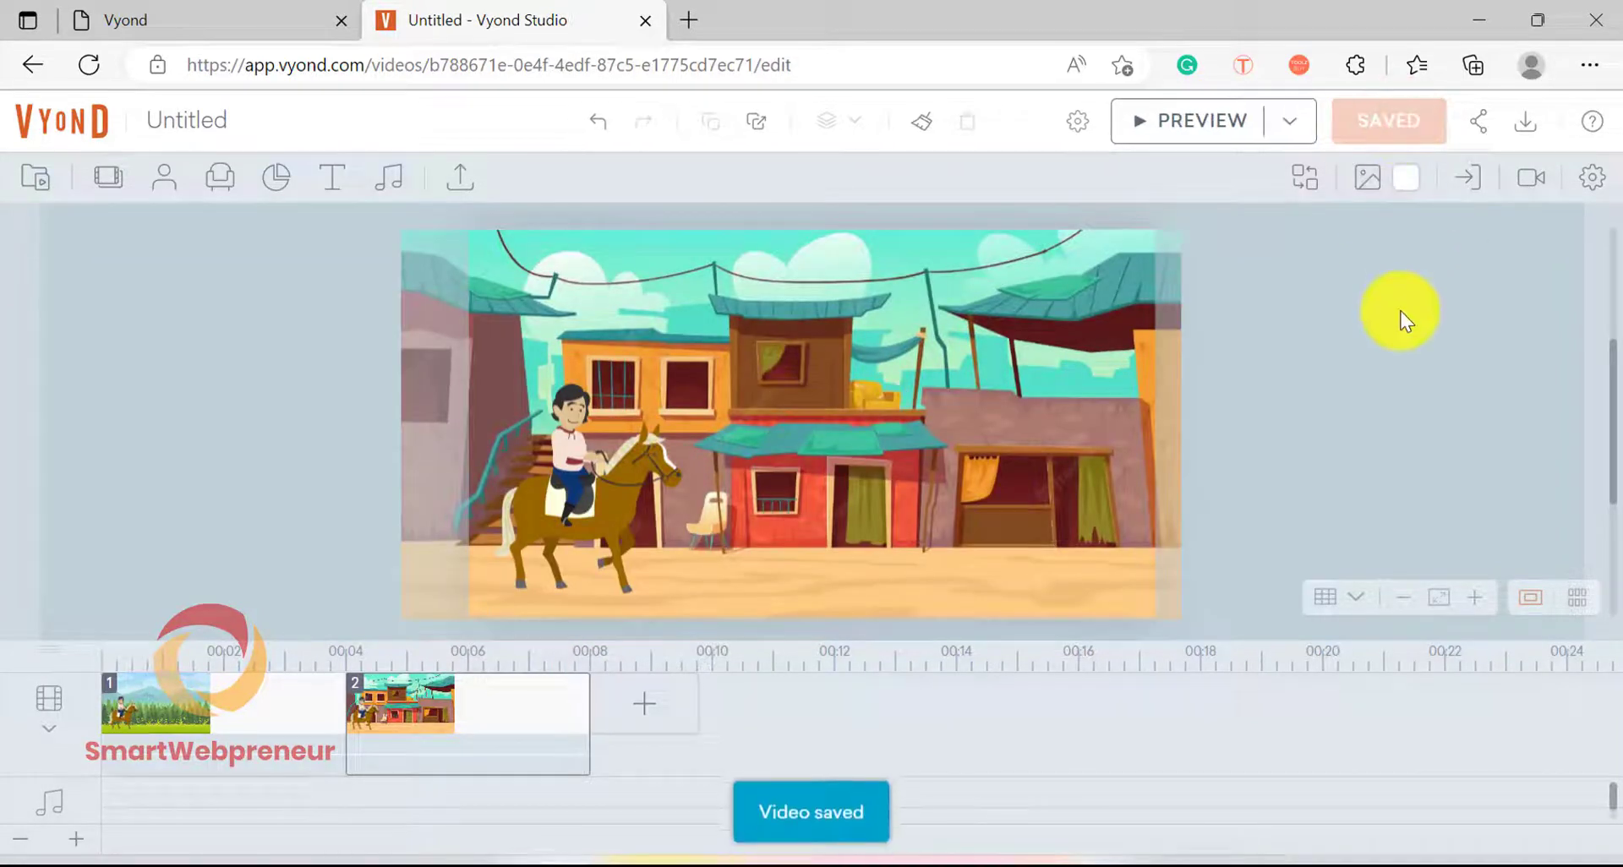
{"action": "left_click", "coordinate": [1312, 409]}
Step: Add a third scene that continues from the end of the village scene
{"action": "left_click", "coordinate": [666, 720]}
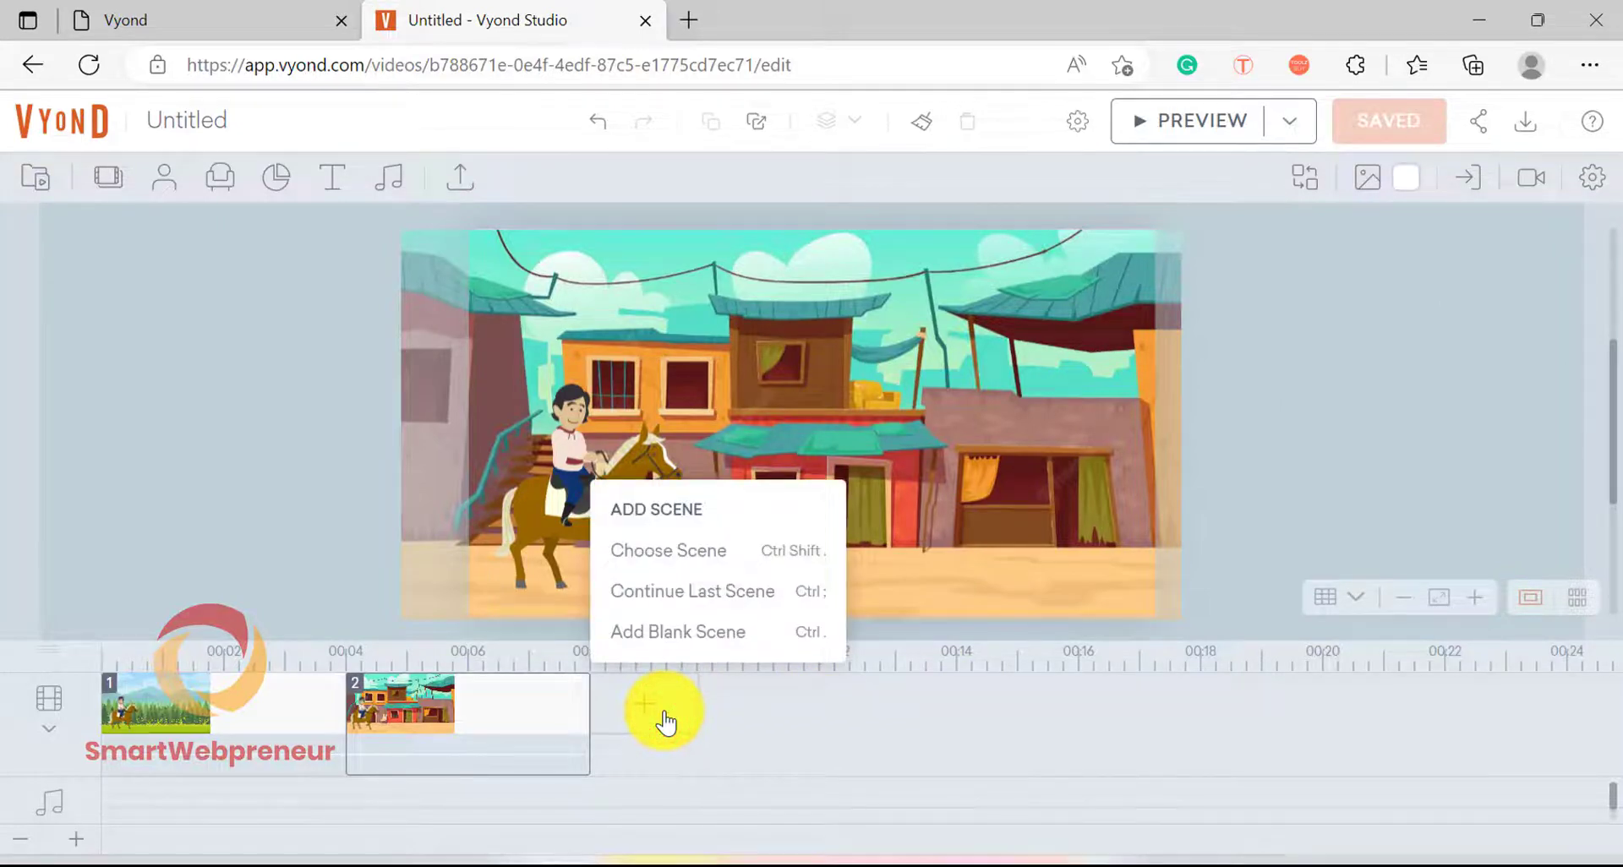
{"action": "left_click", "coordinate": [707, 589]}
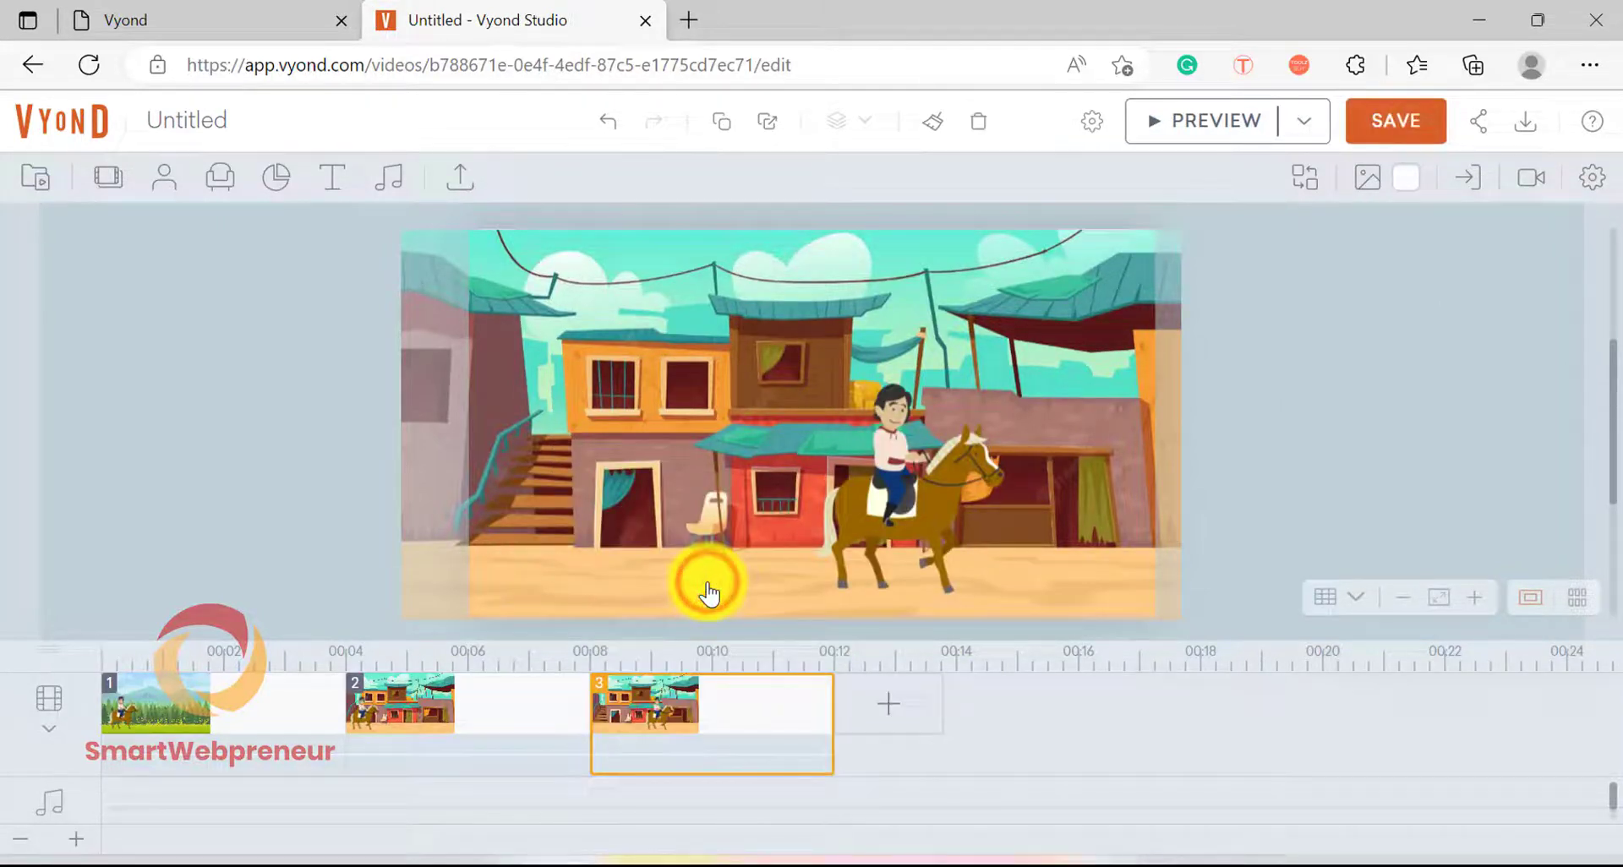
{"action": "left_click", "coordinate": [1053, 693]}
Step: Select the horse and rider in the third scene
{"action": "left_click", "coordinate": [763, 703]}
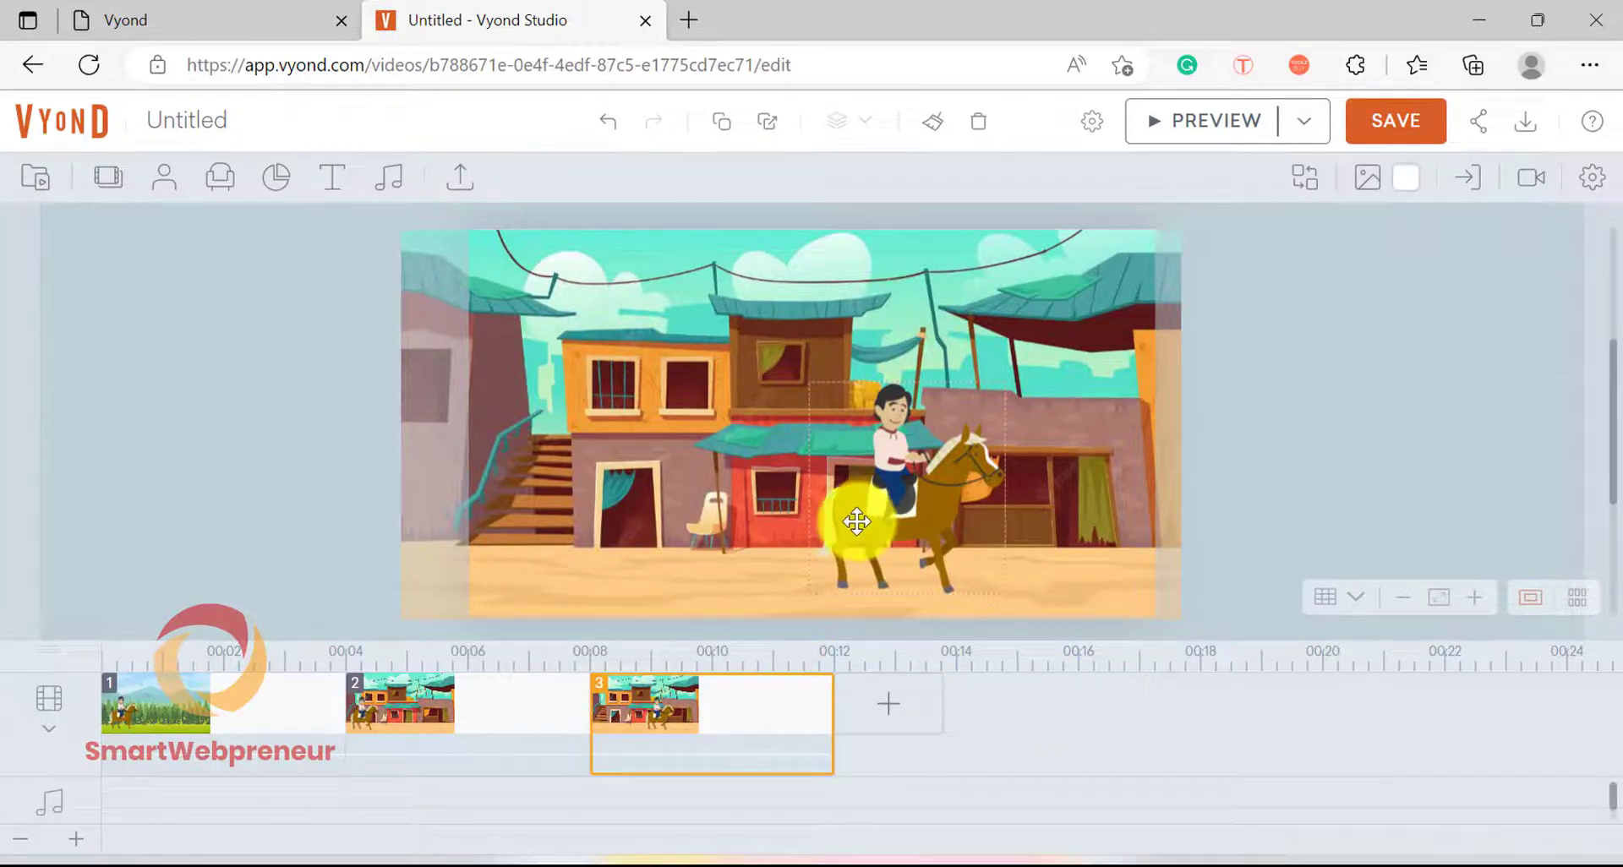
{"action": "left_click", "coordinate": [938, 467]}
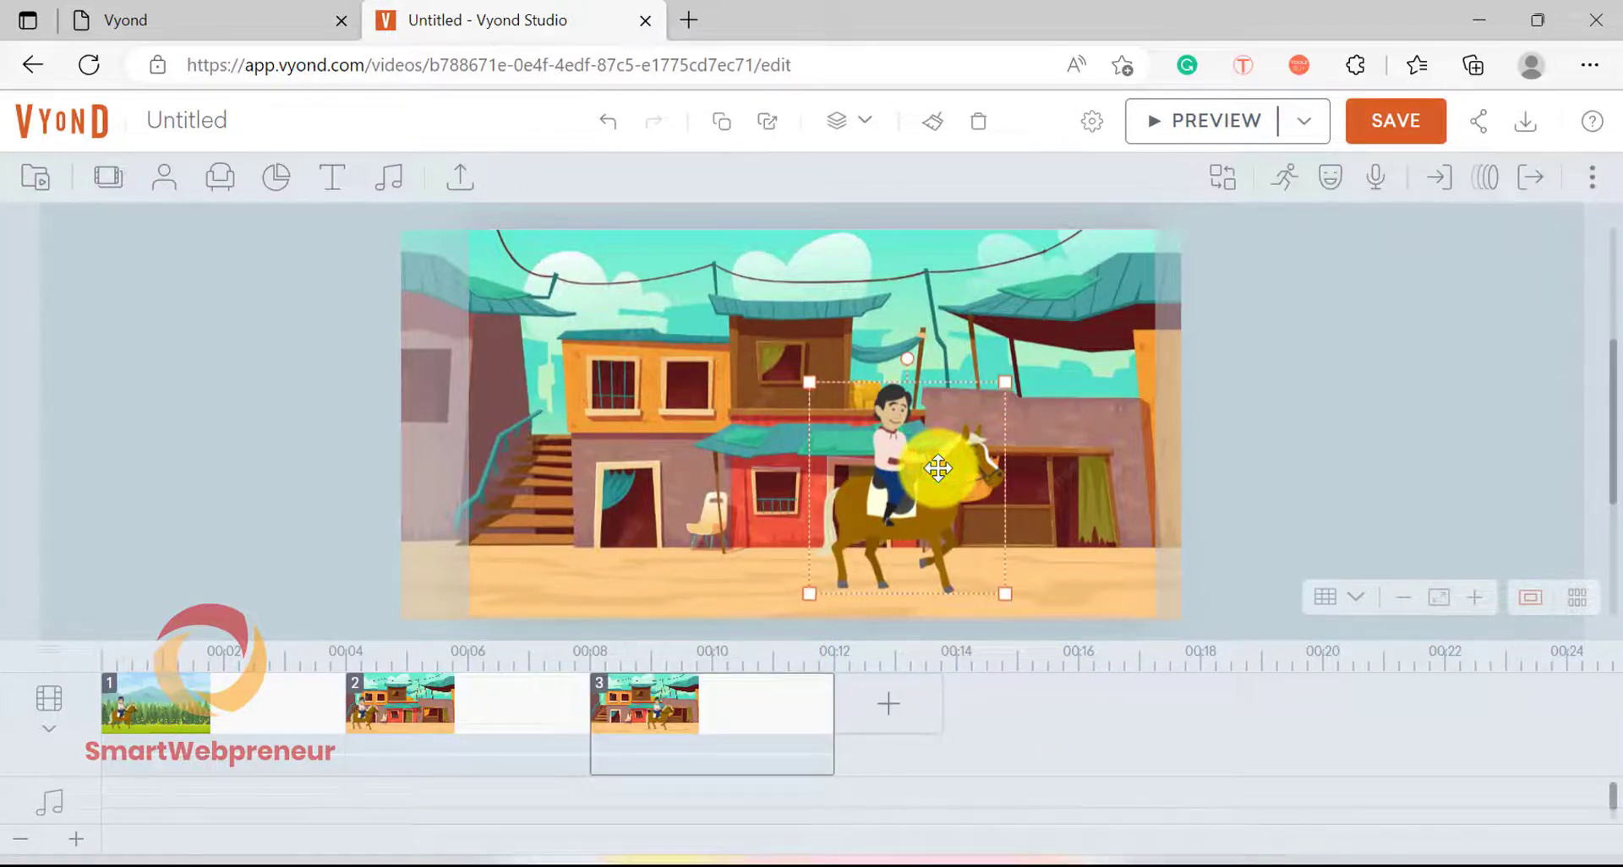